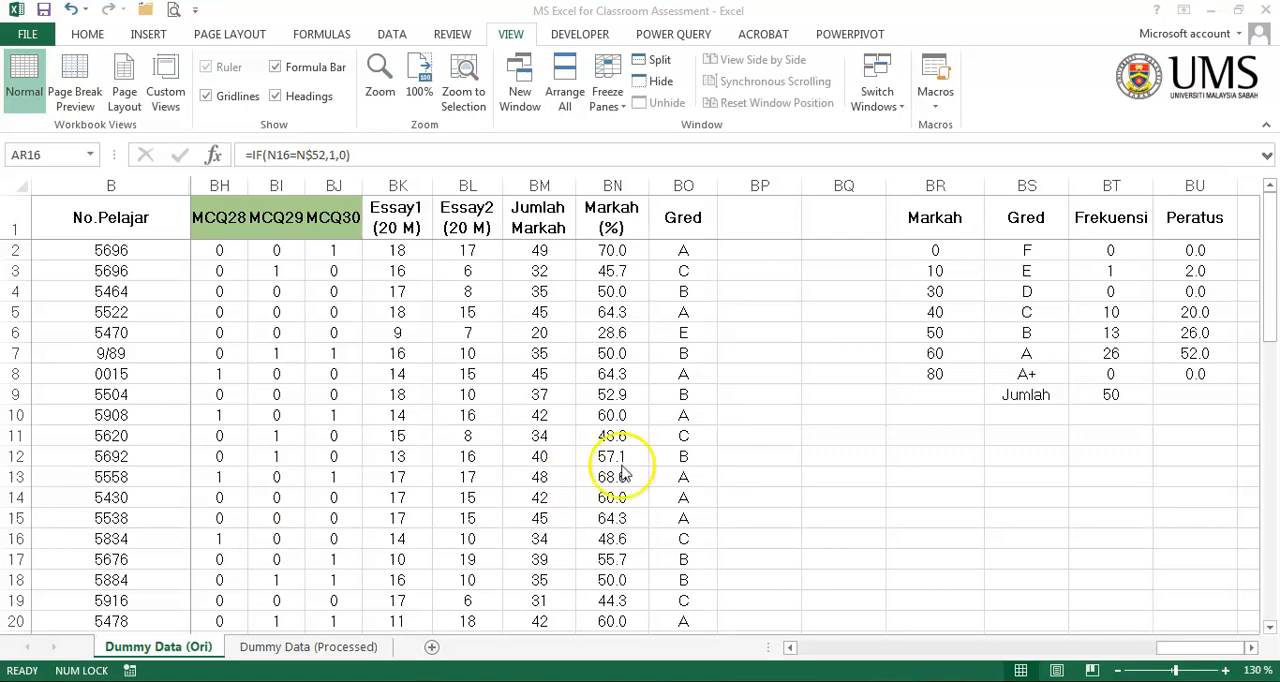
key(F2)
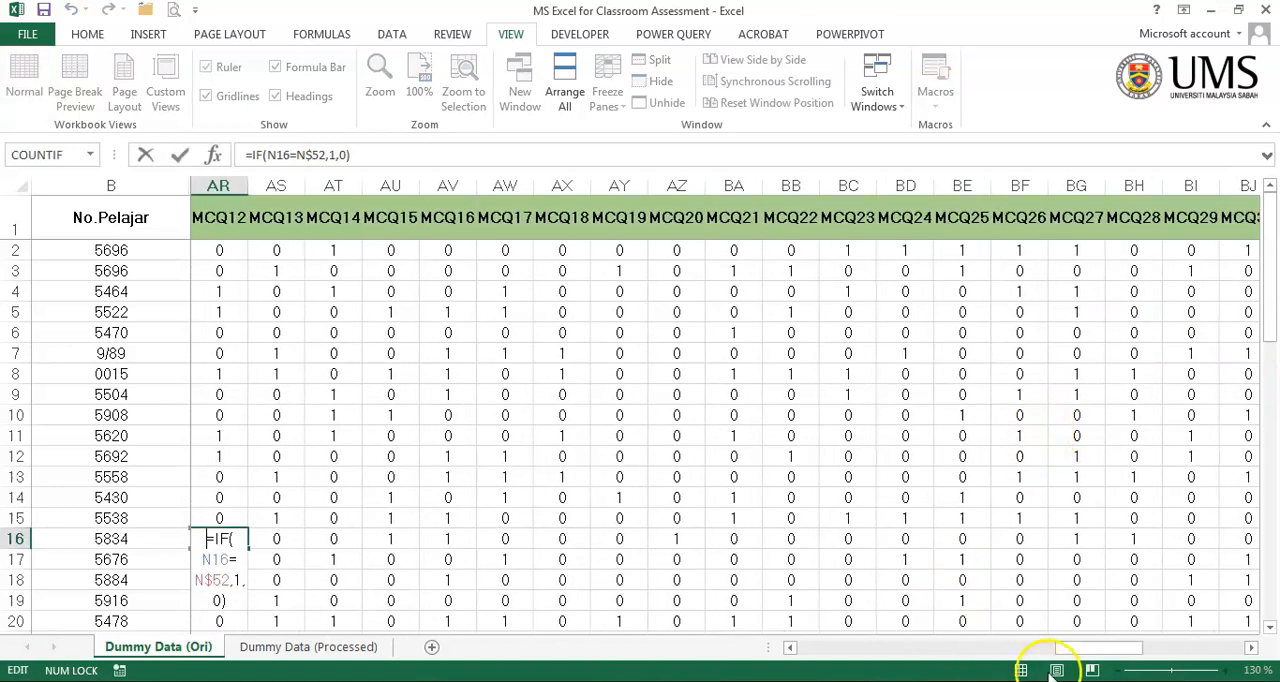
drag(1094, 647, 1260, 645)
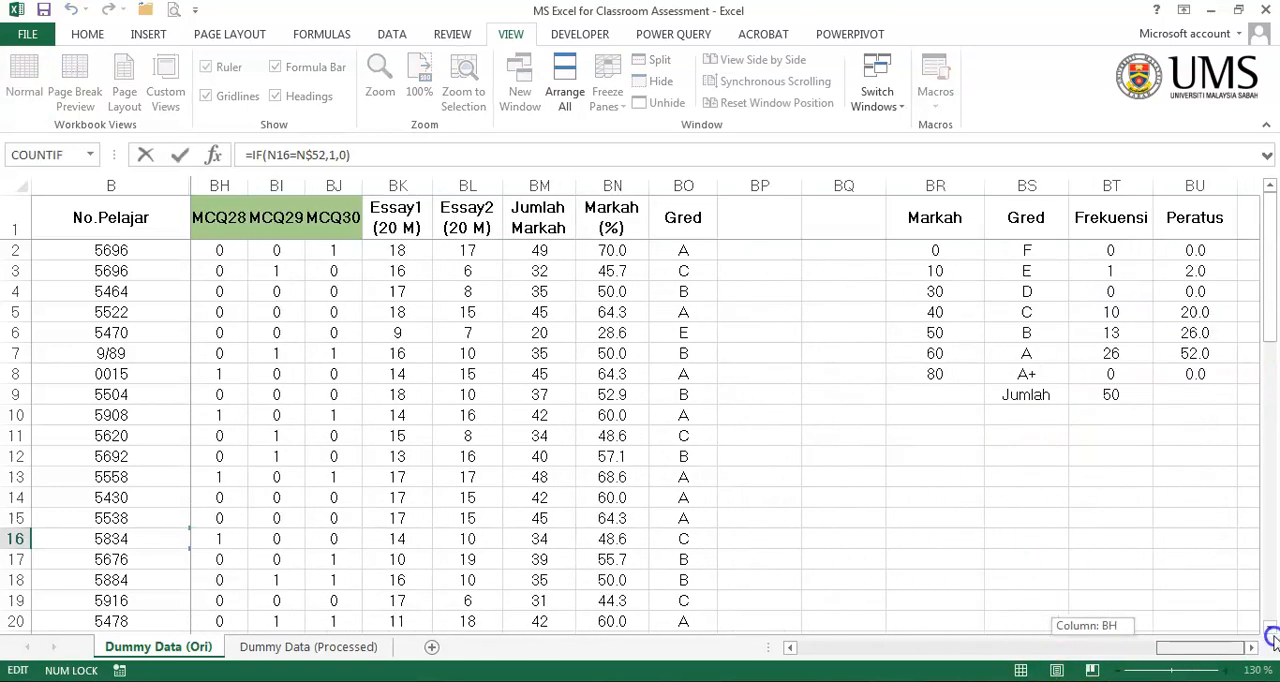
click(1055, 312)
click(1057, 418)
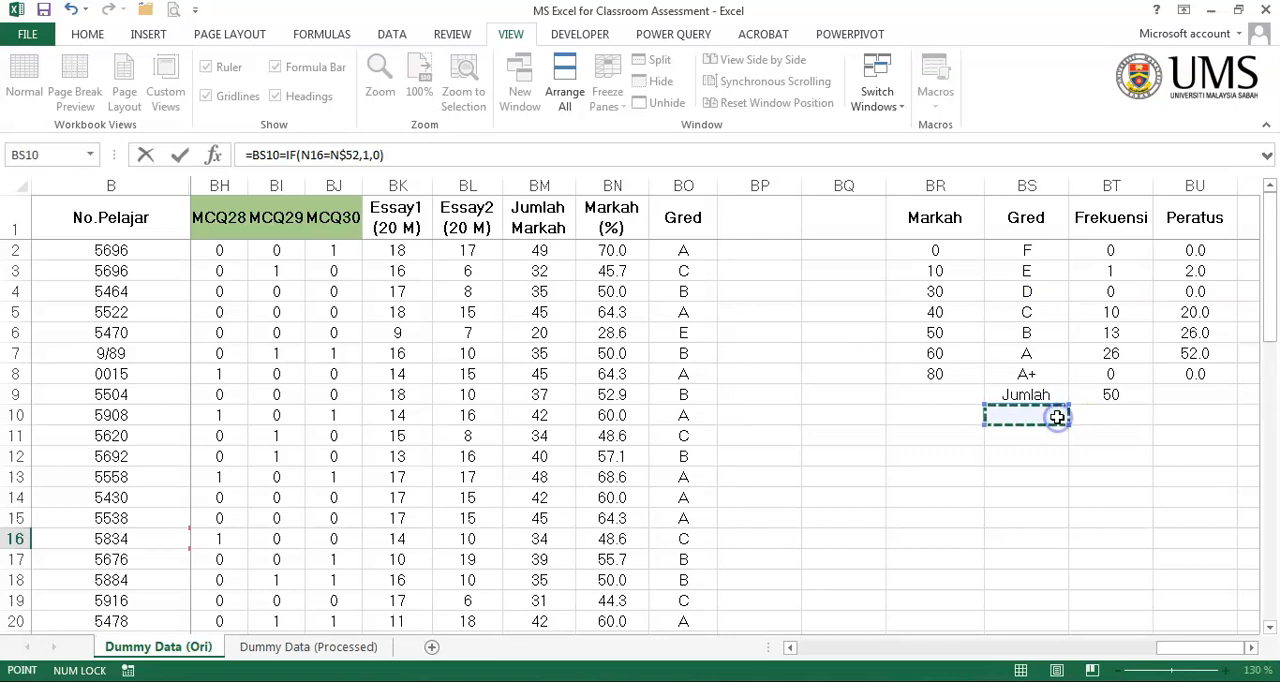
key(Escape)
click(1130, 473)
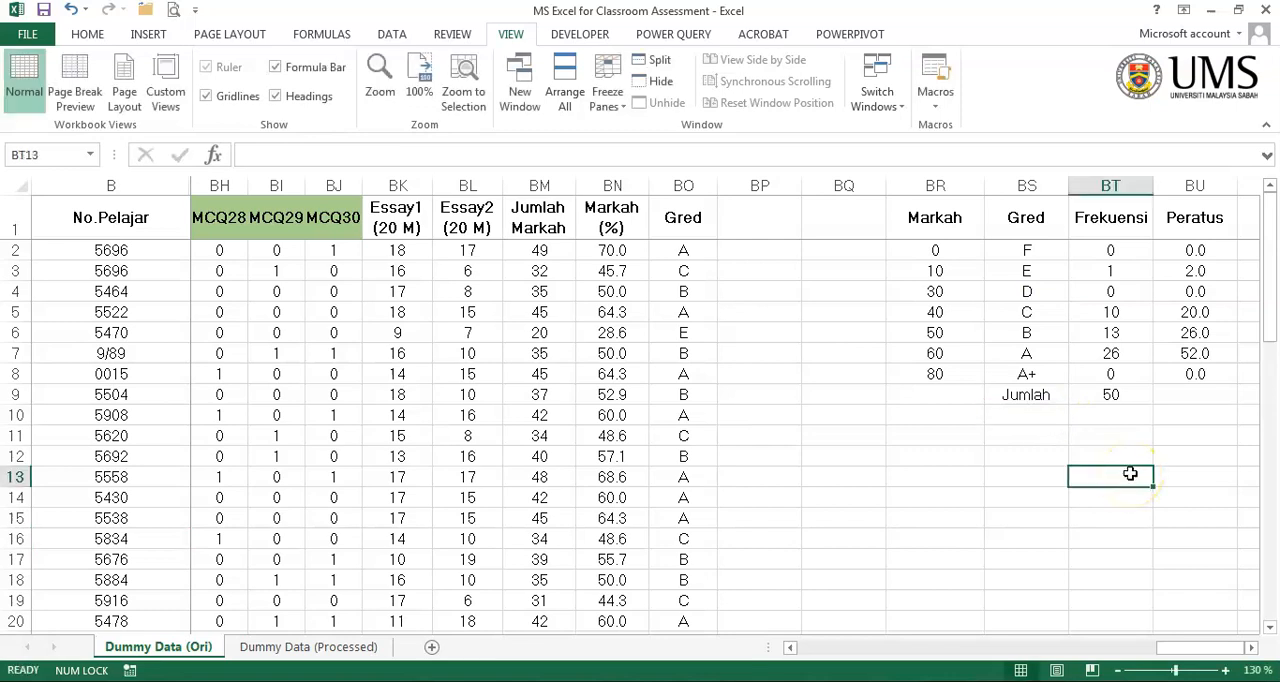
click(992, 464)
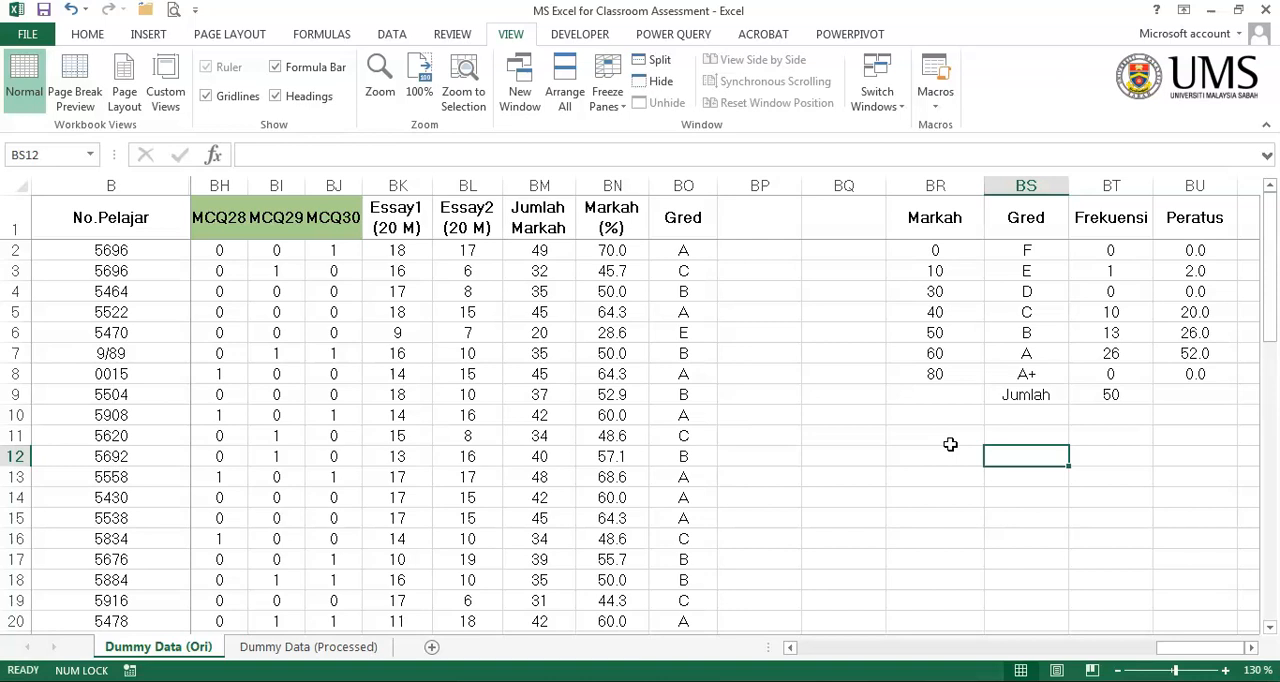
- Enter the label Min in cell BR11, below the grade frequency table
click(950, 440)
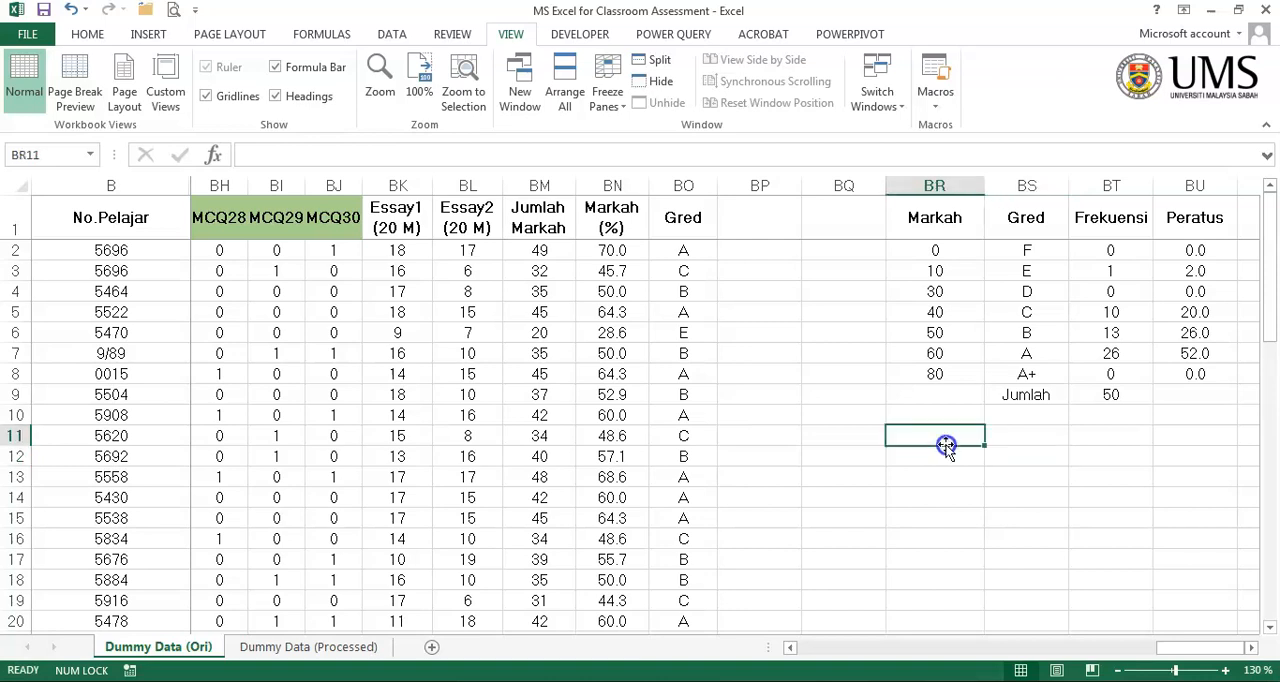
text(Min)
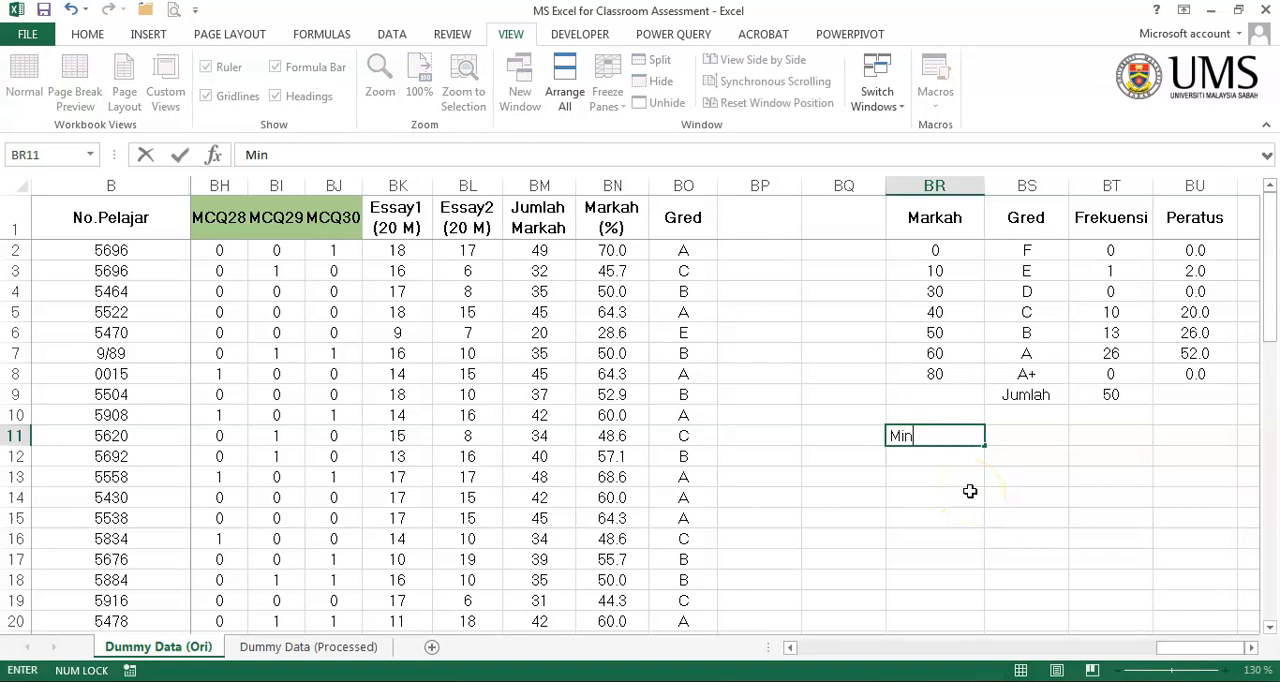
key(Tab)
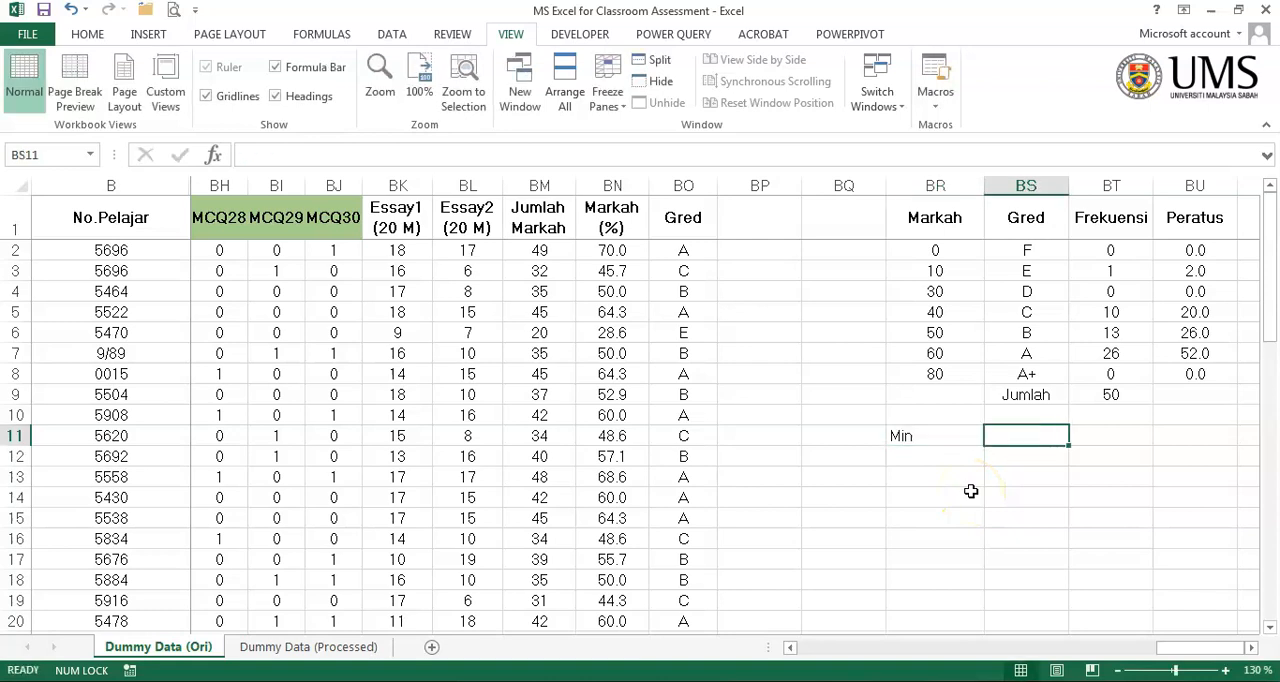
- Search the function library for average and insert the AVERAGE function in BS11, beside the Min label
click(212, 157)
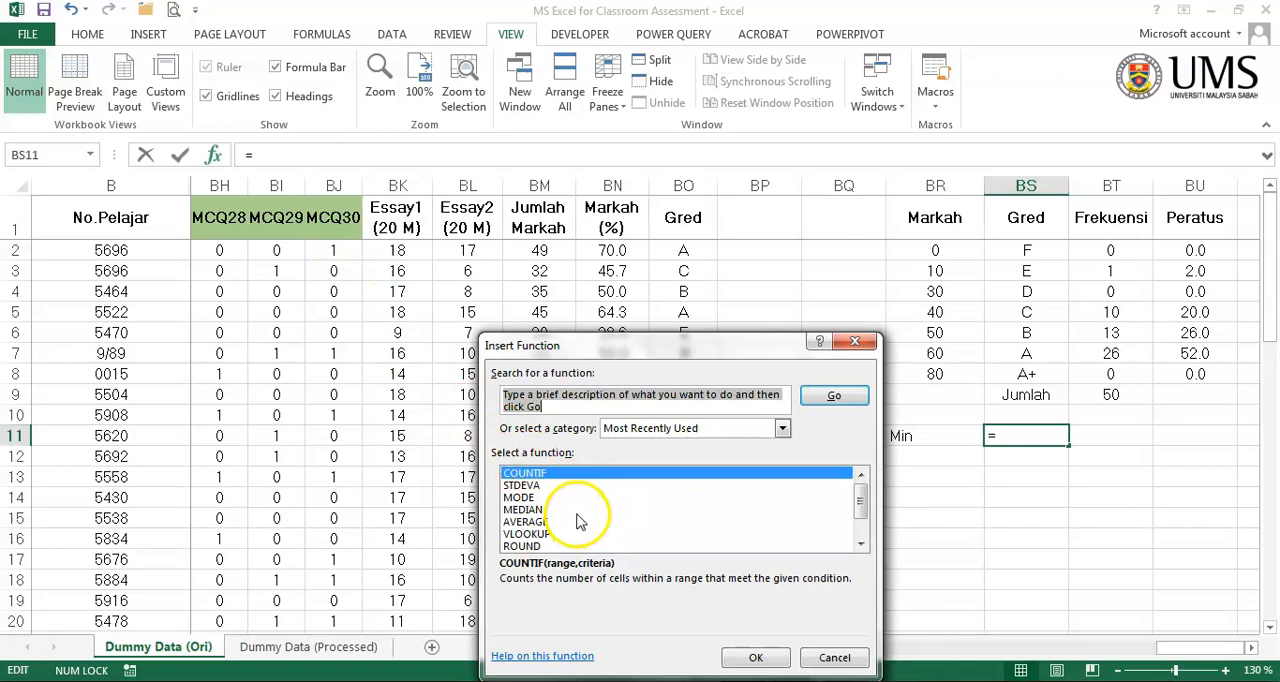
text(averag)
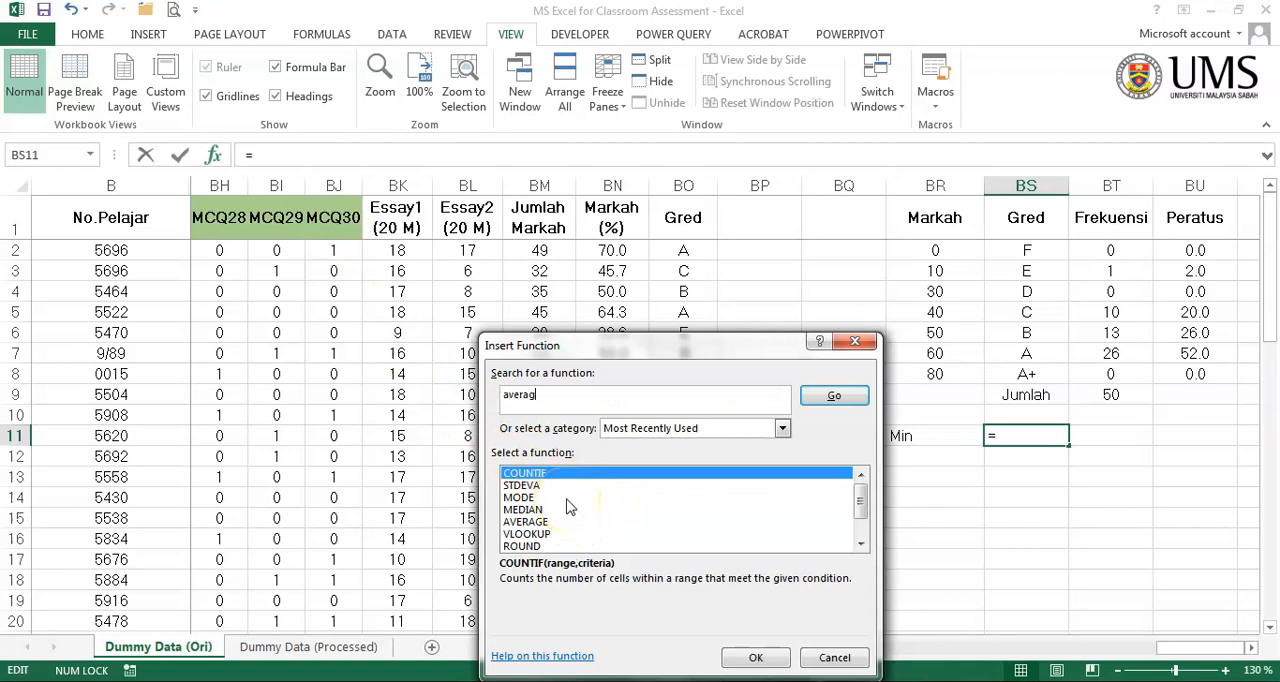
text(e)
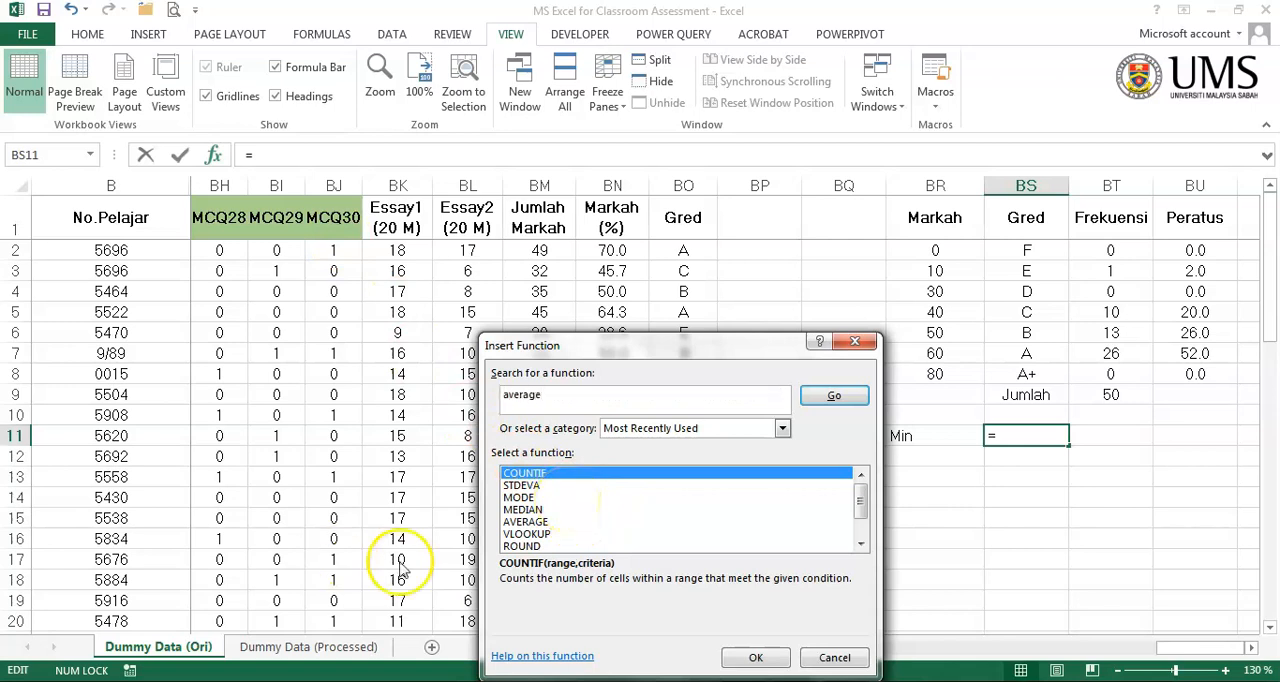
click(822, 405)
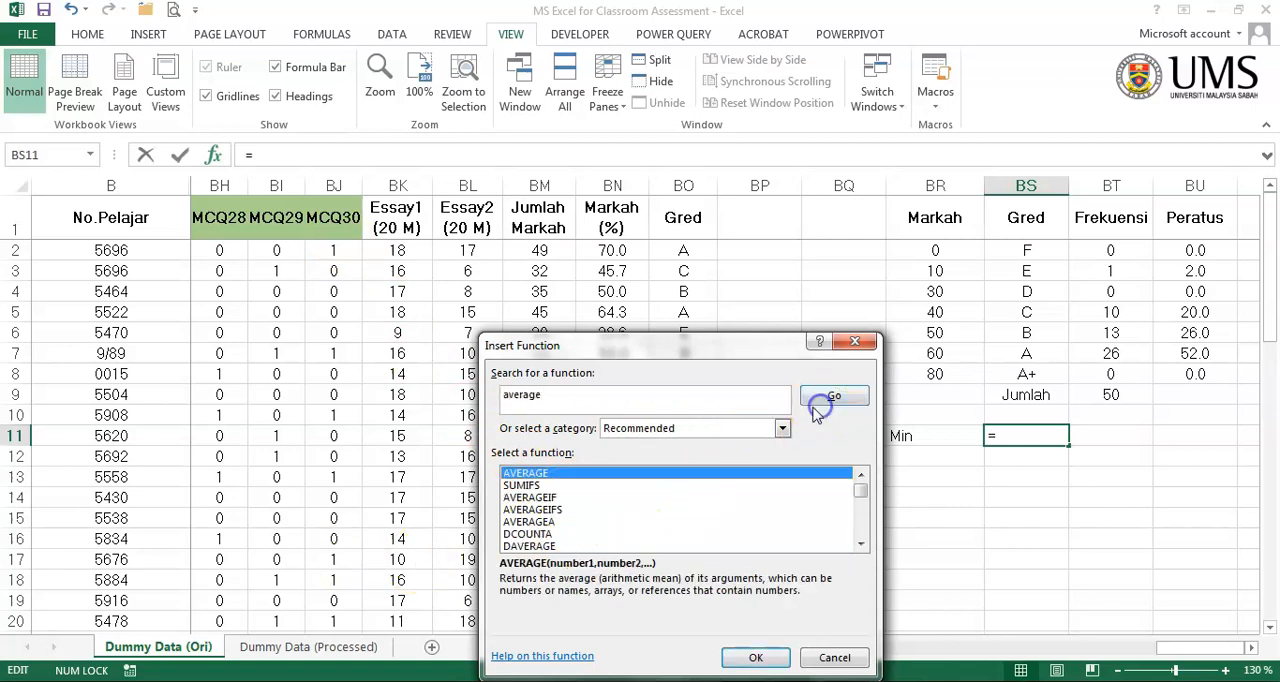
double_click(614, 470)
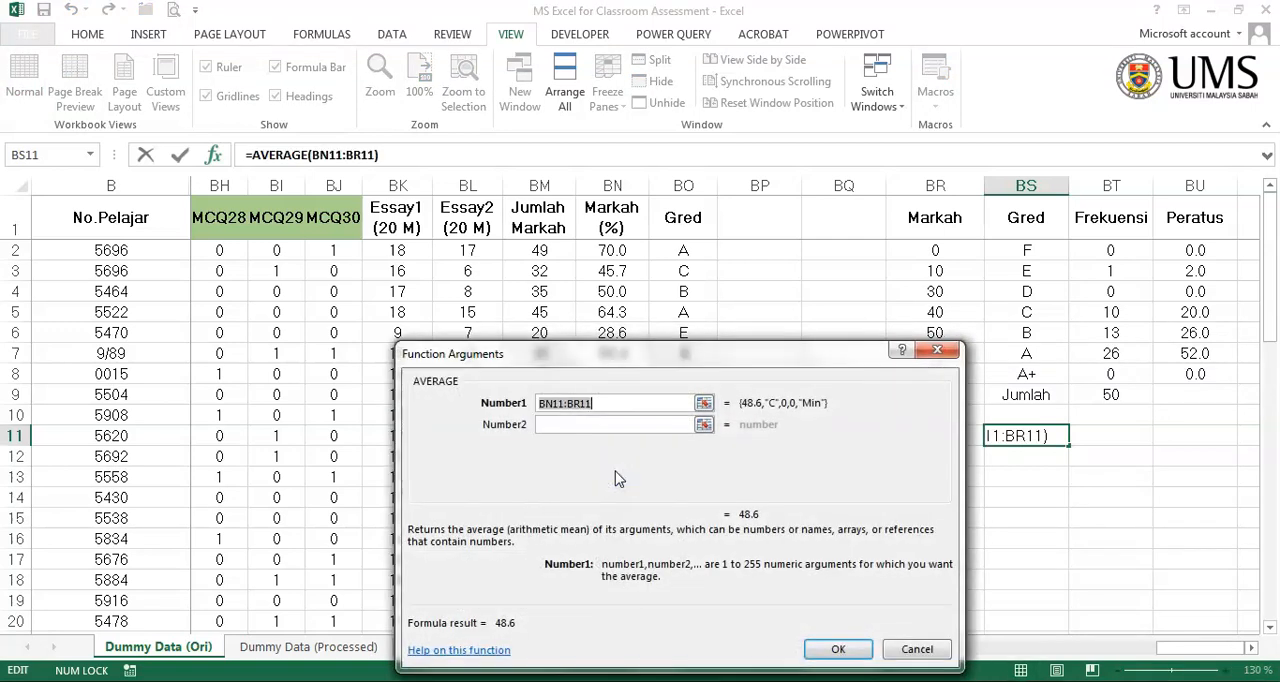
- Set the AVERAGE function's first argument to the Jumlah Markah scores in BM2:BM51 and complete the formula
click(708, 406)
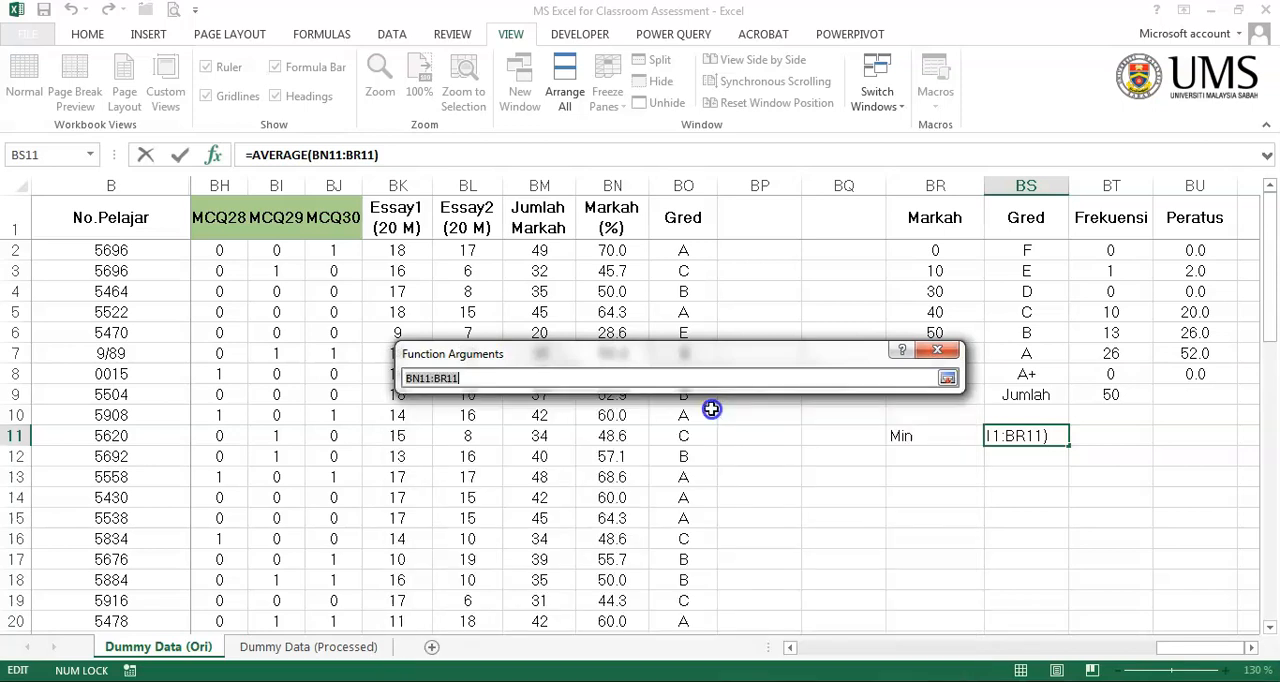
click(614, 250)
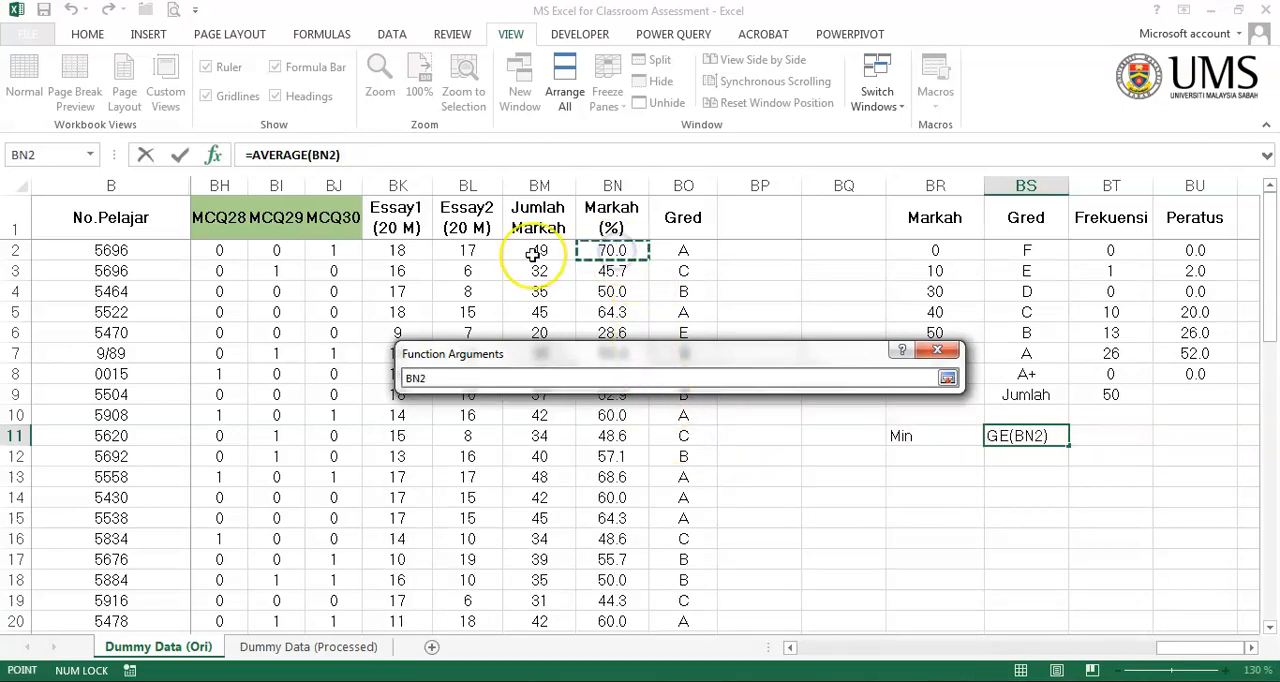
drag(533, 255, 517, 591)
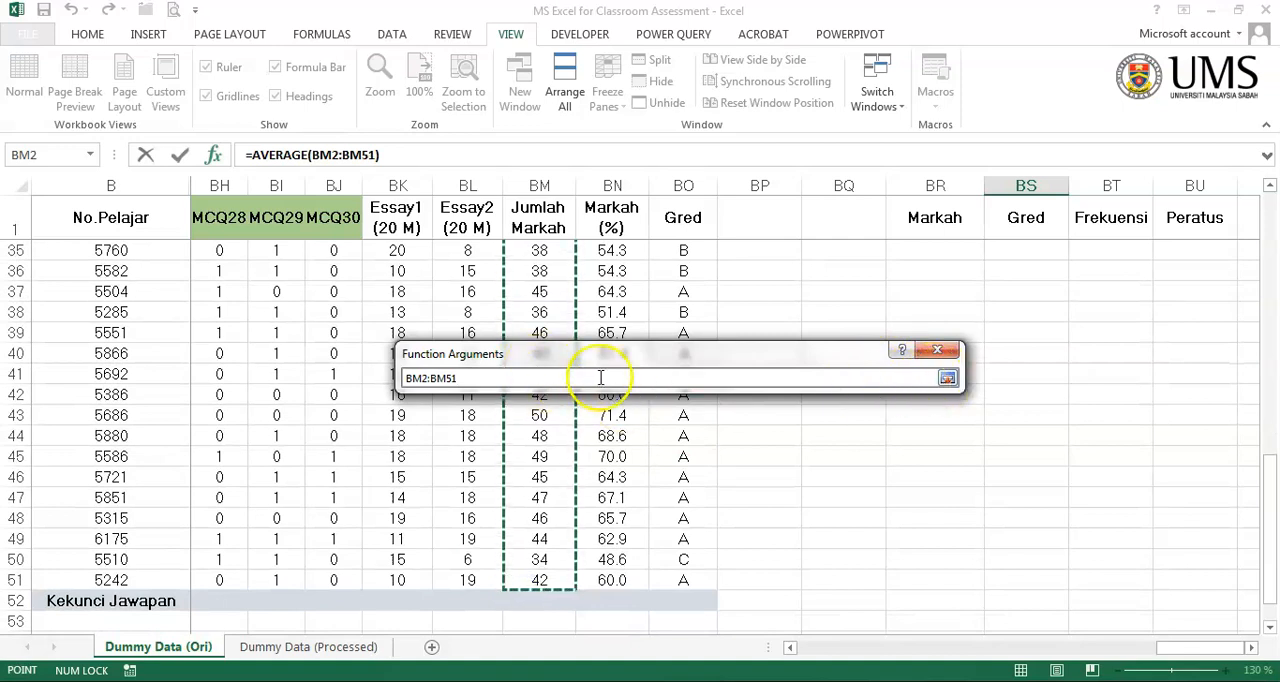
click(948, 379)
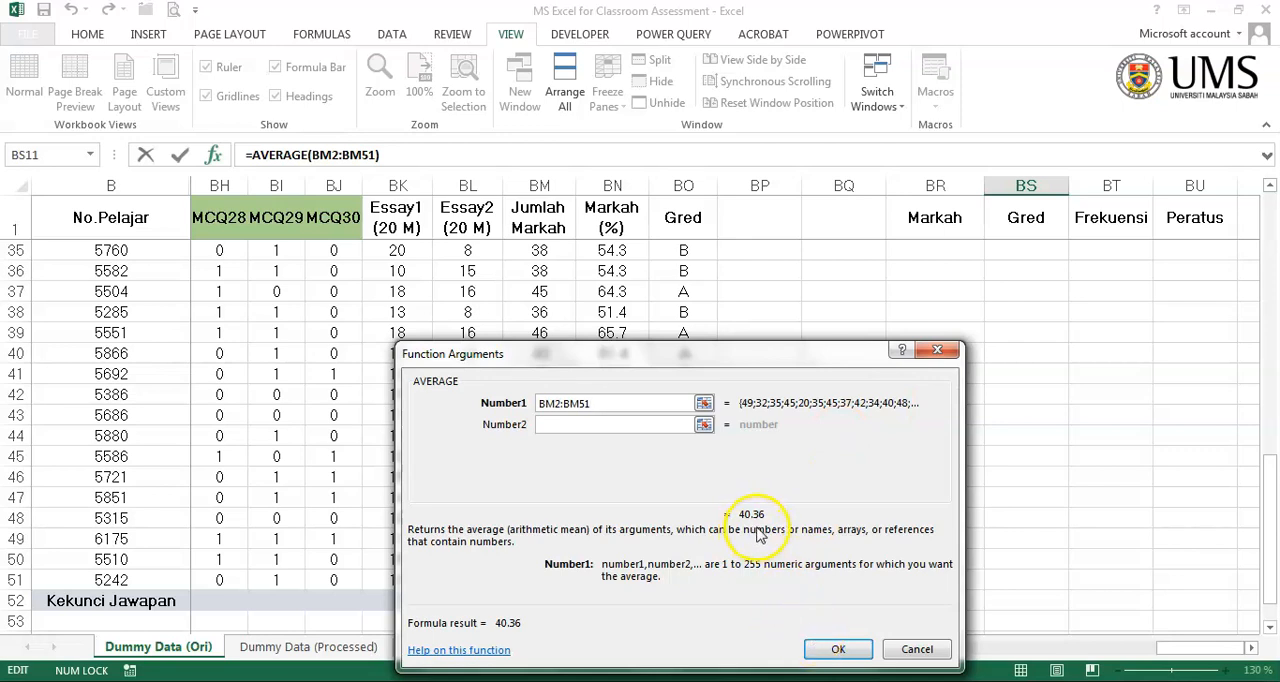
click(834, 649)
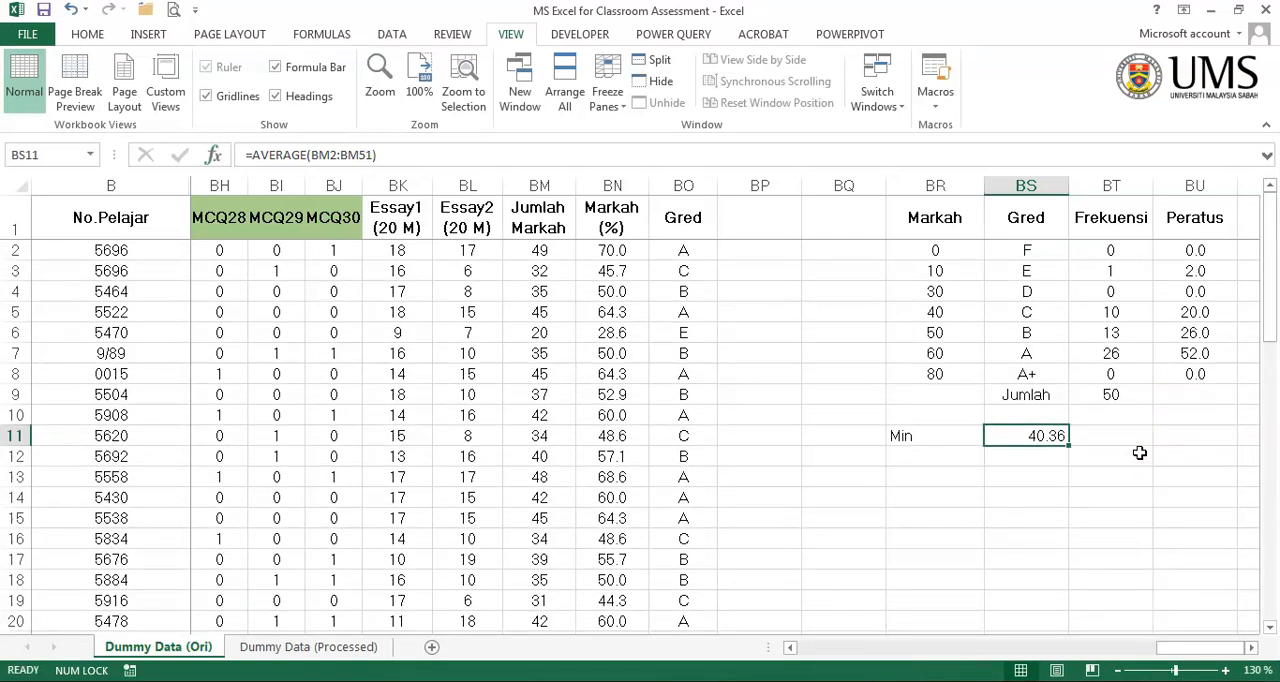
- Enter the labels Median in BR12 and Mod in BR13, below the Min label
click(905, 456)
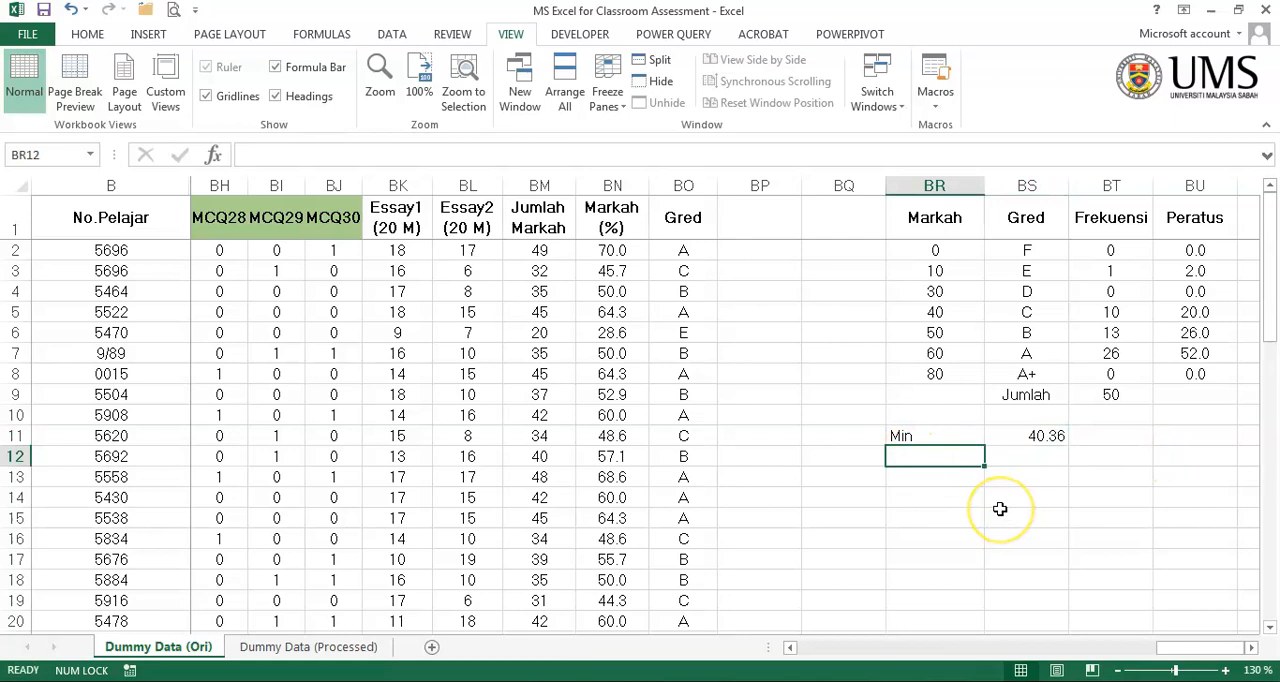
text(Media)
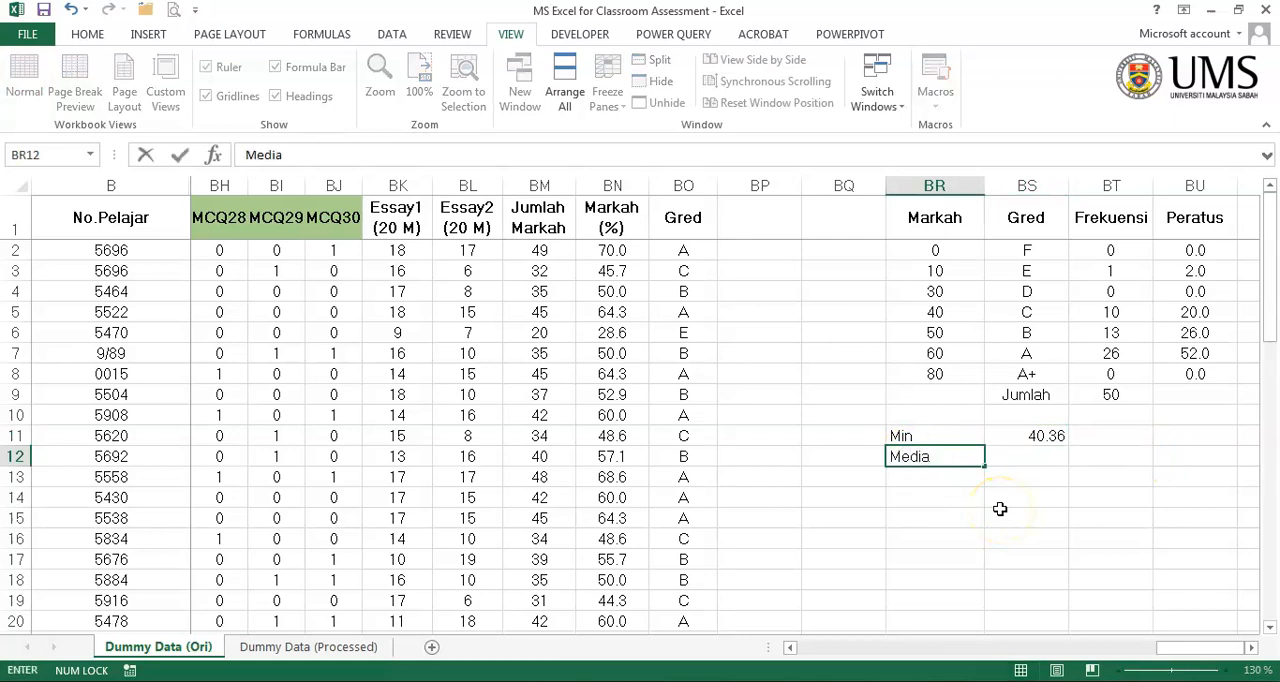
text(n)
key(Return)
text(Mod)
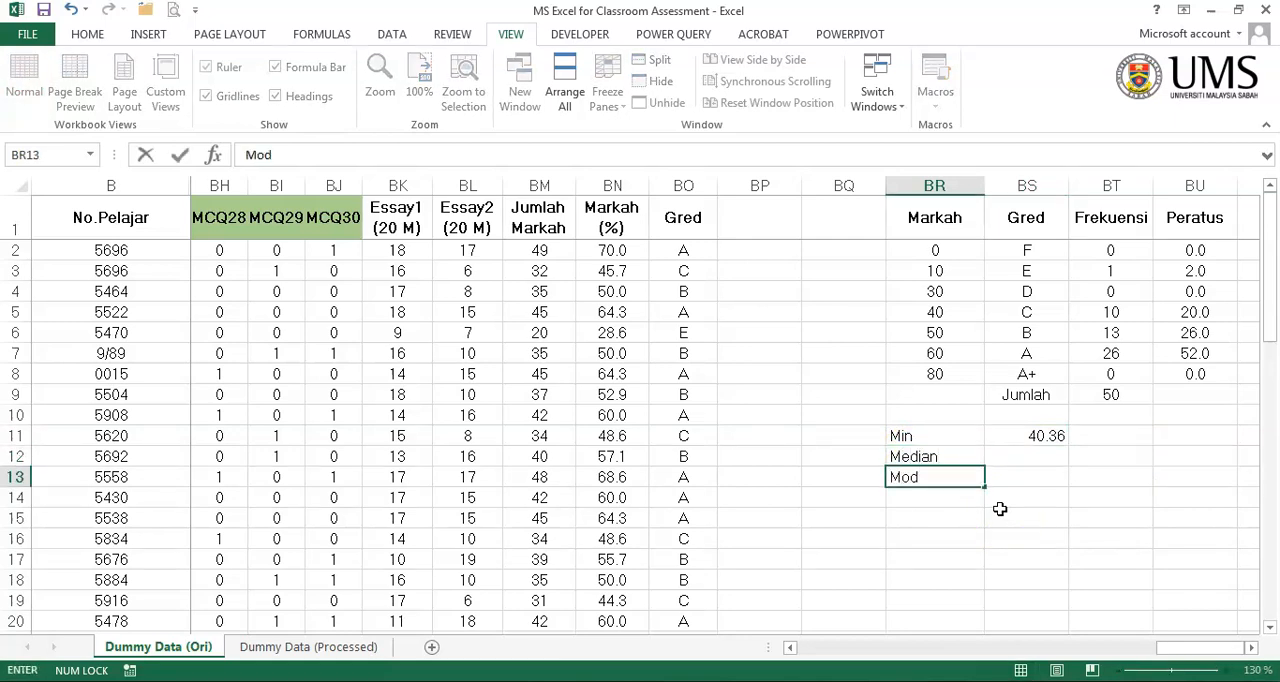
key(Return)
- Search the function library for median and insert the MEDIAN function in BS12, beside the Median label
key(Up)
key(Up)
key(Right)
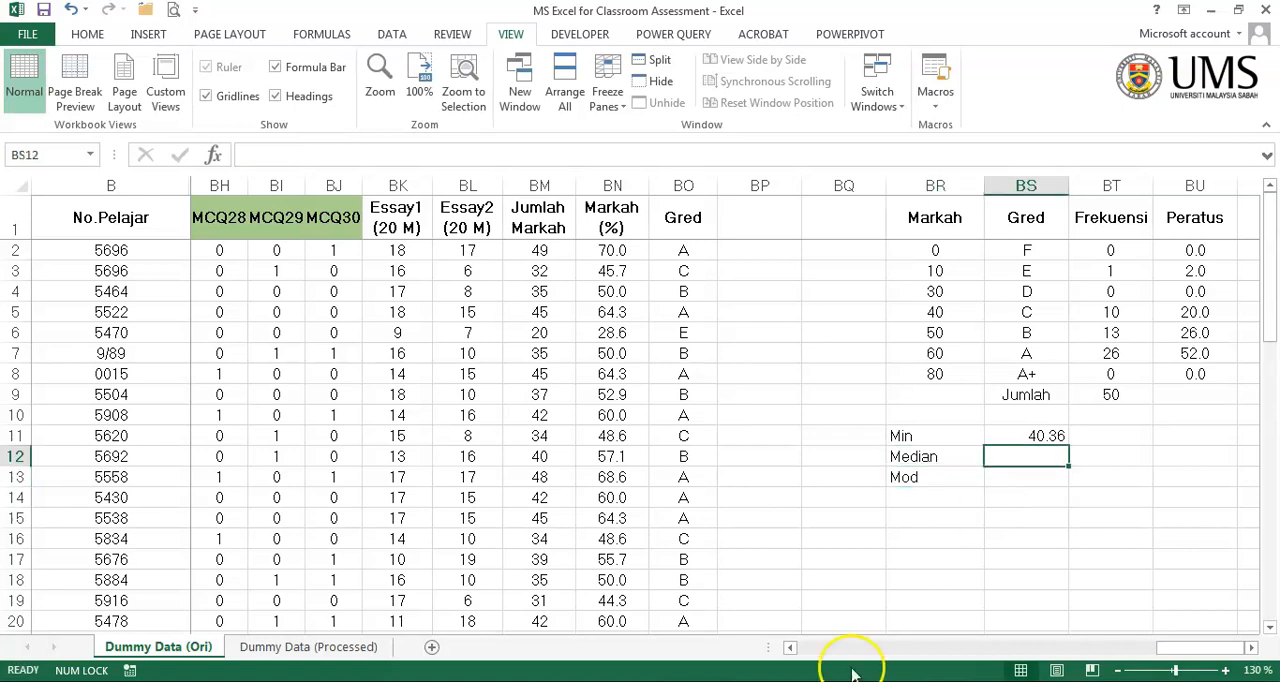
click(213, 154)
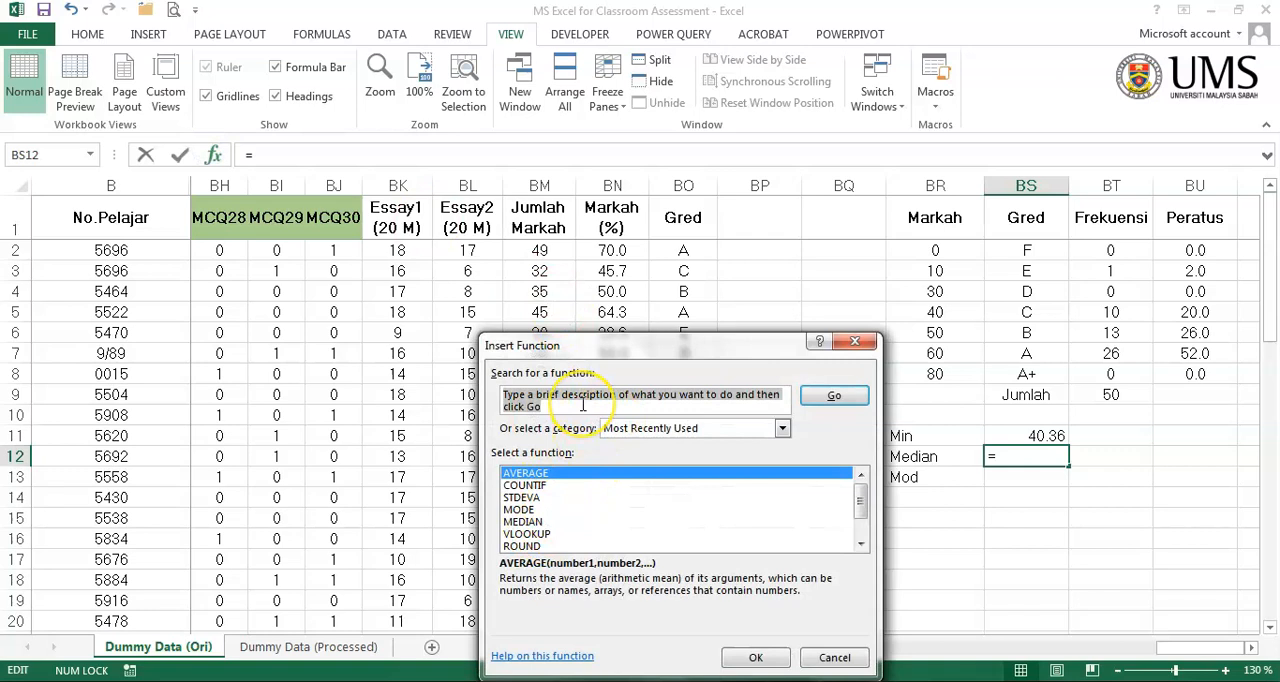
text(median)
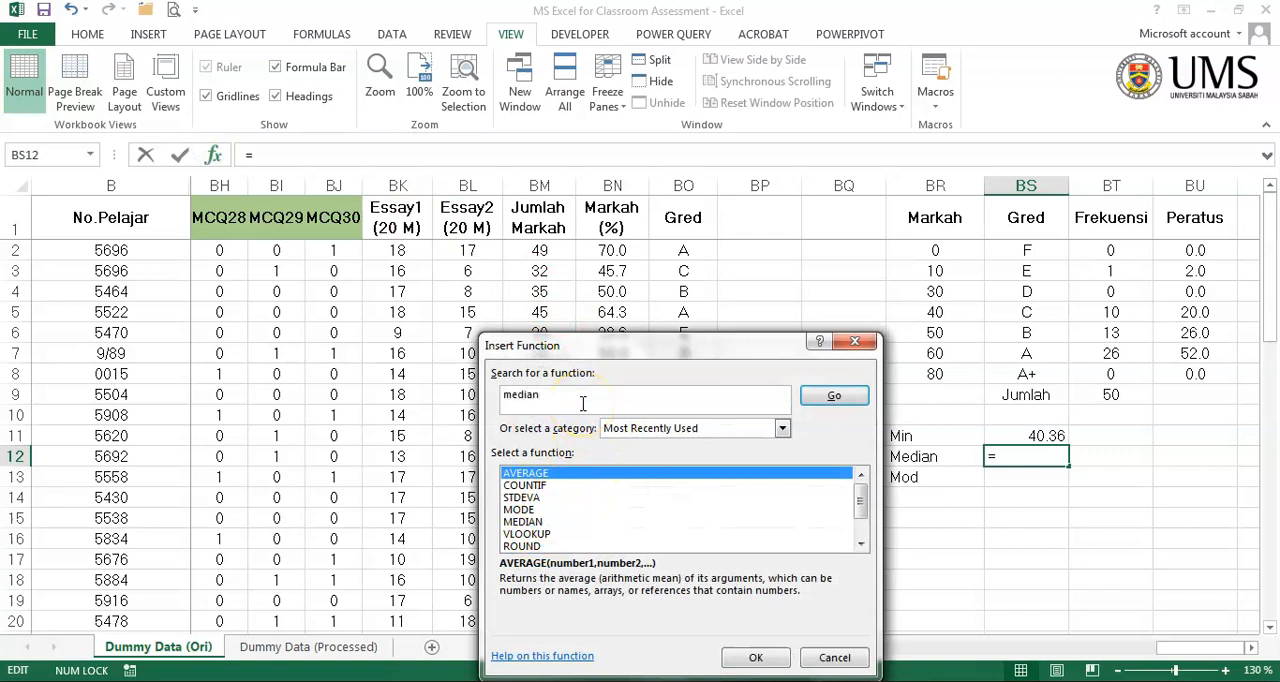
click(832, 396)
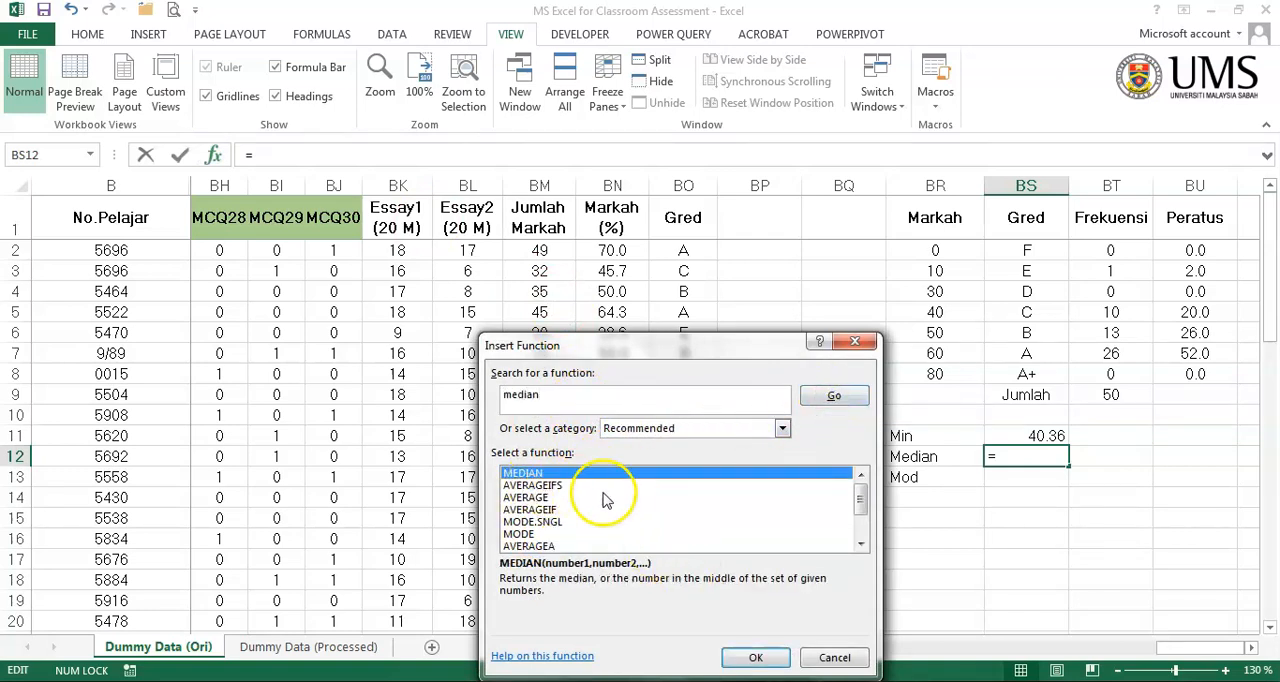
click(755, 657)
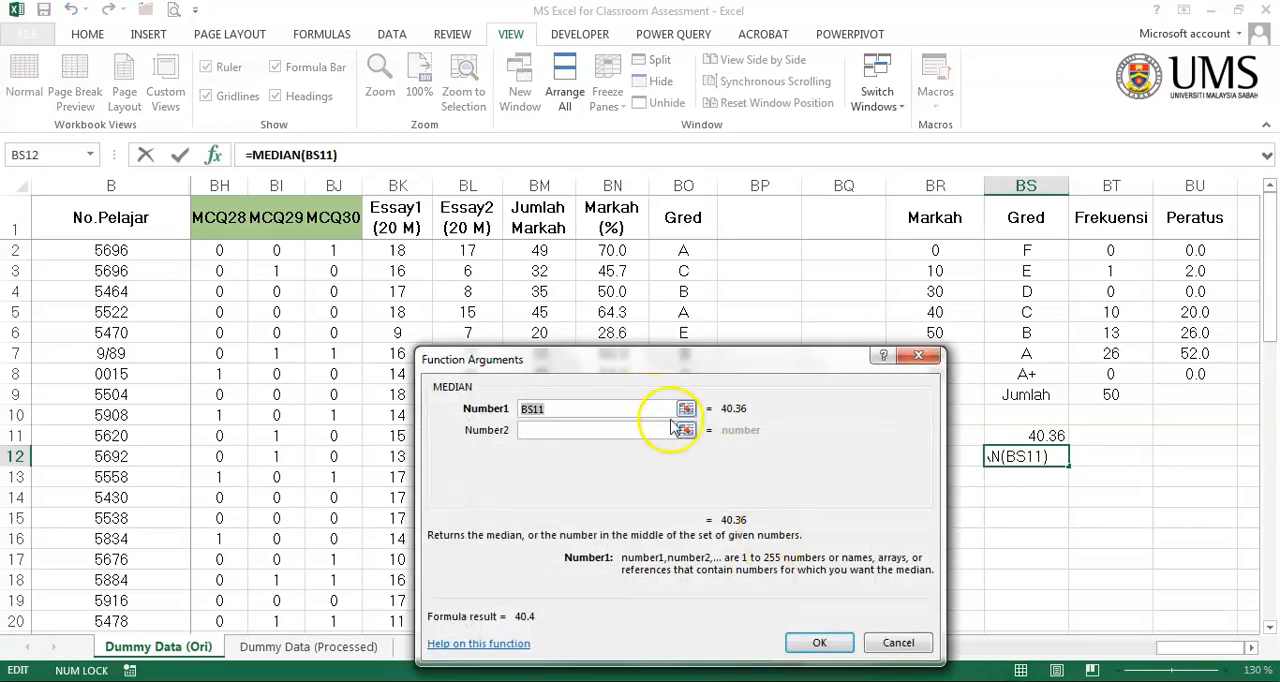
- Set the MEDIAN function's first argument to the Jumlah Markah scores in BM2:BM51 and complete the formula
click(686, 408)
click(550, 250)
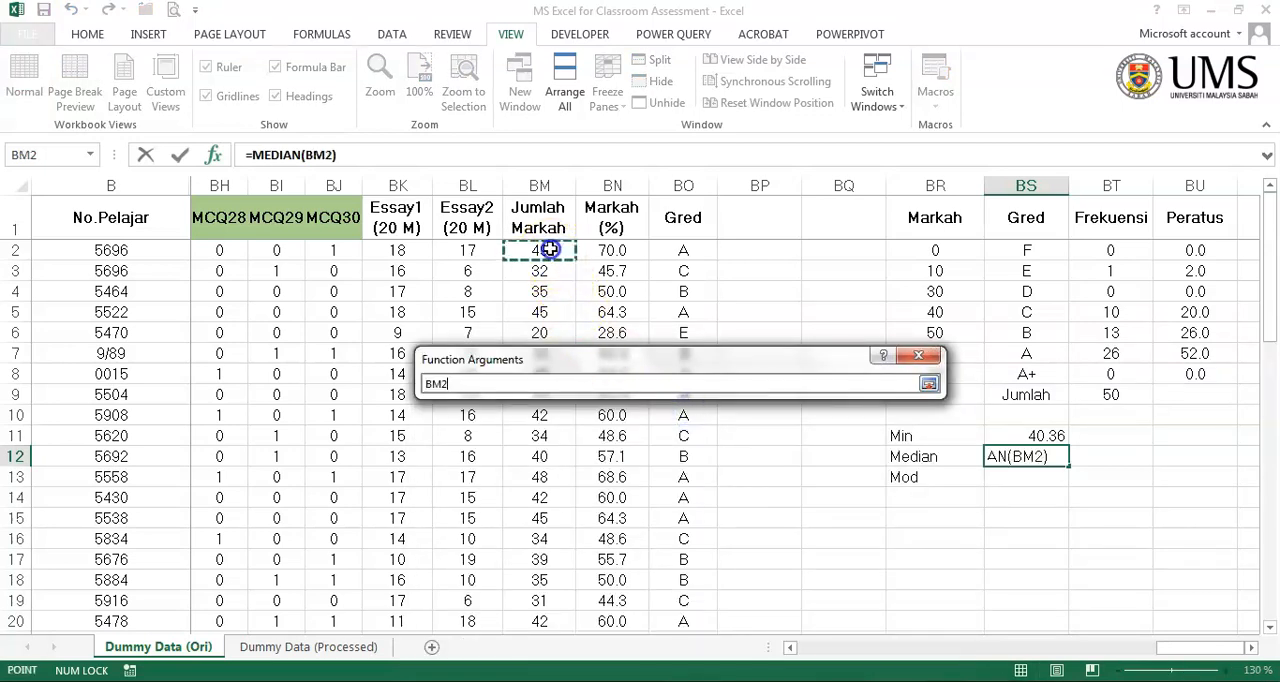
drag(548, 250, 553, 584)
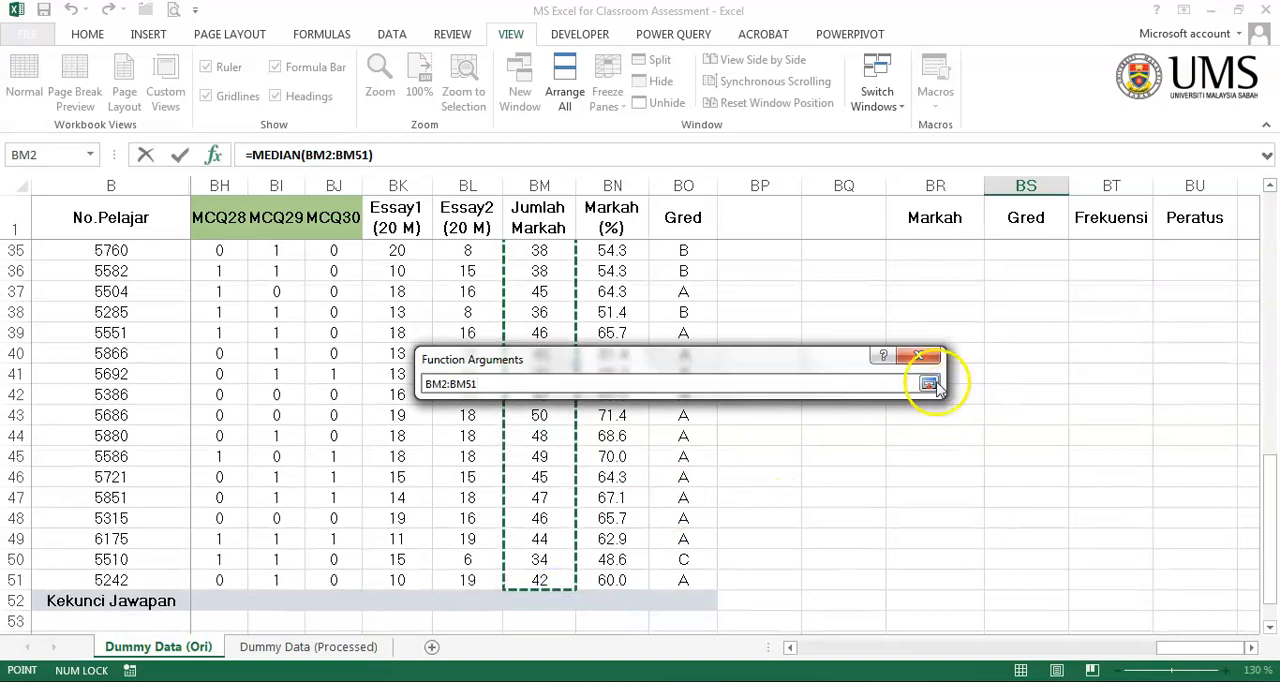
click(928, 384)
click(817, 641)
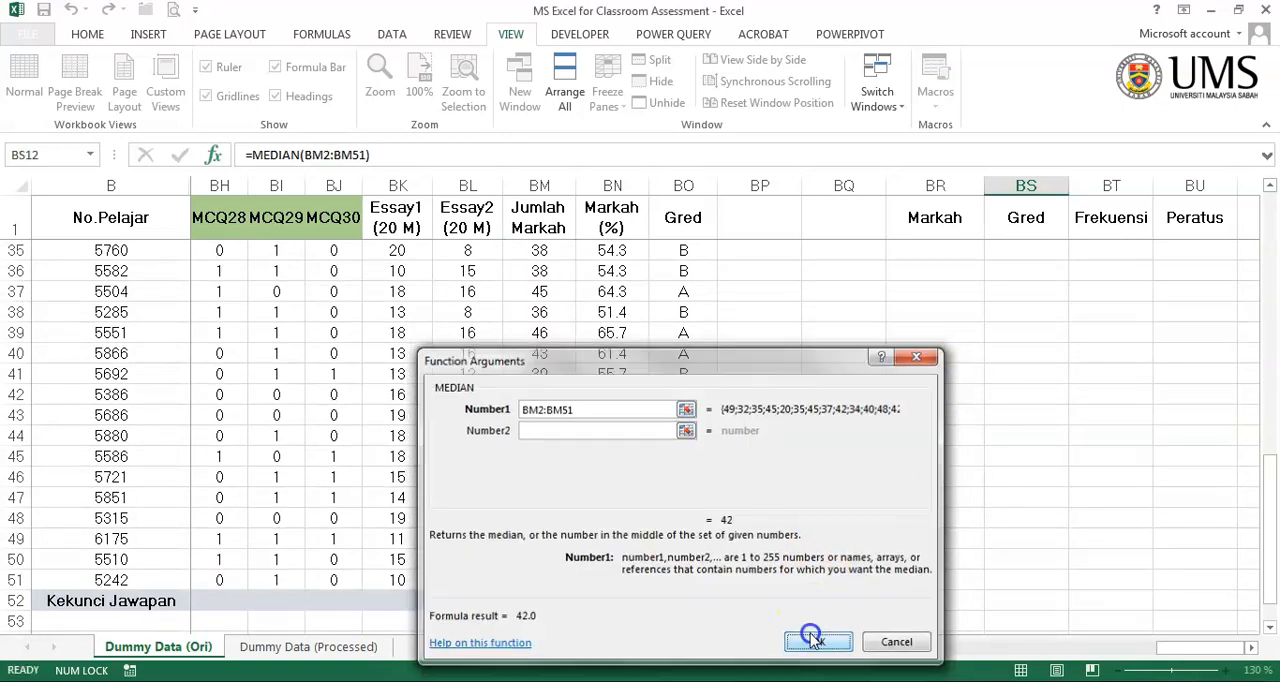
- Reduce the median value in BS12 to zero decimal places
scroll(1097, 468, up, 3)
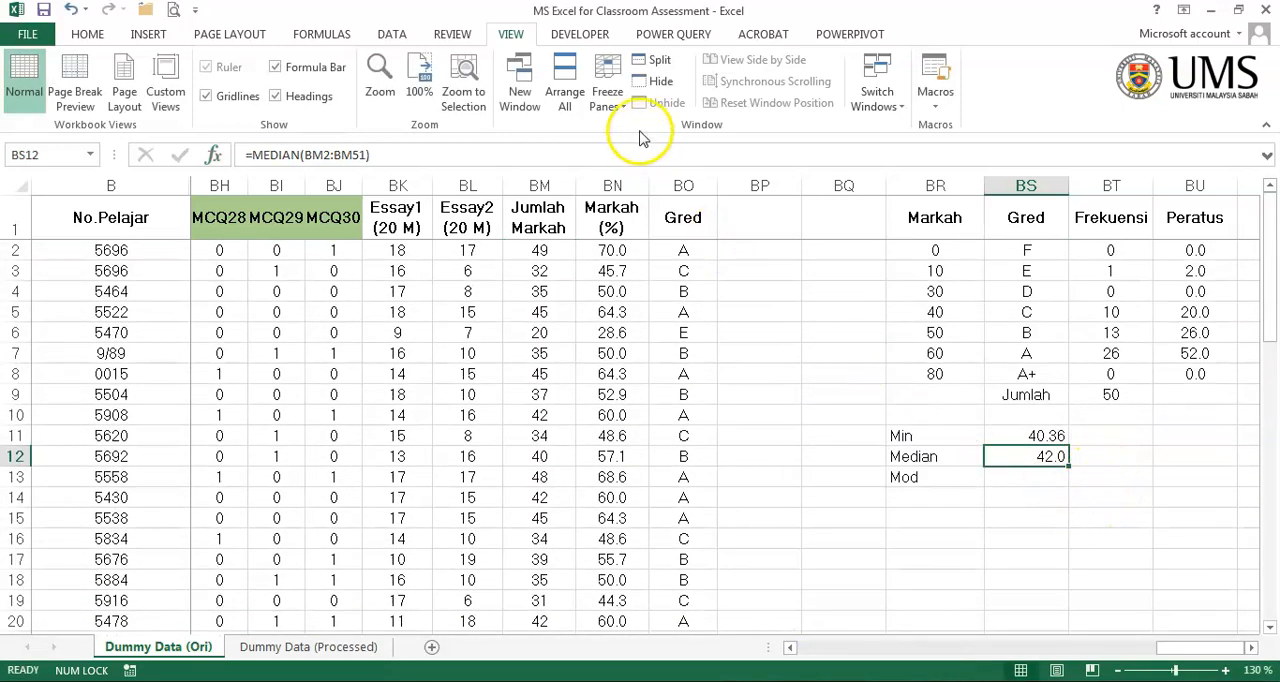
click(87, 35)
click(781, 96)
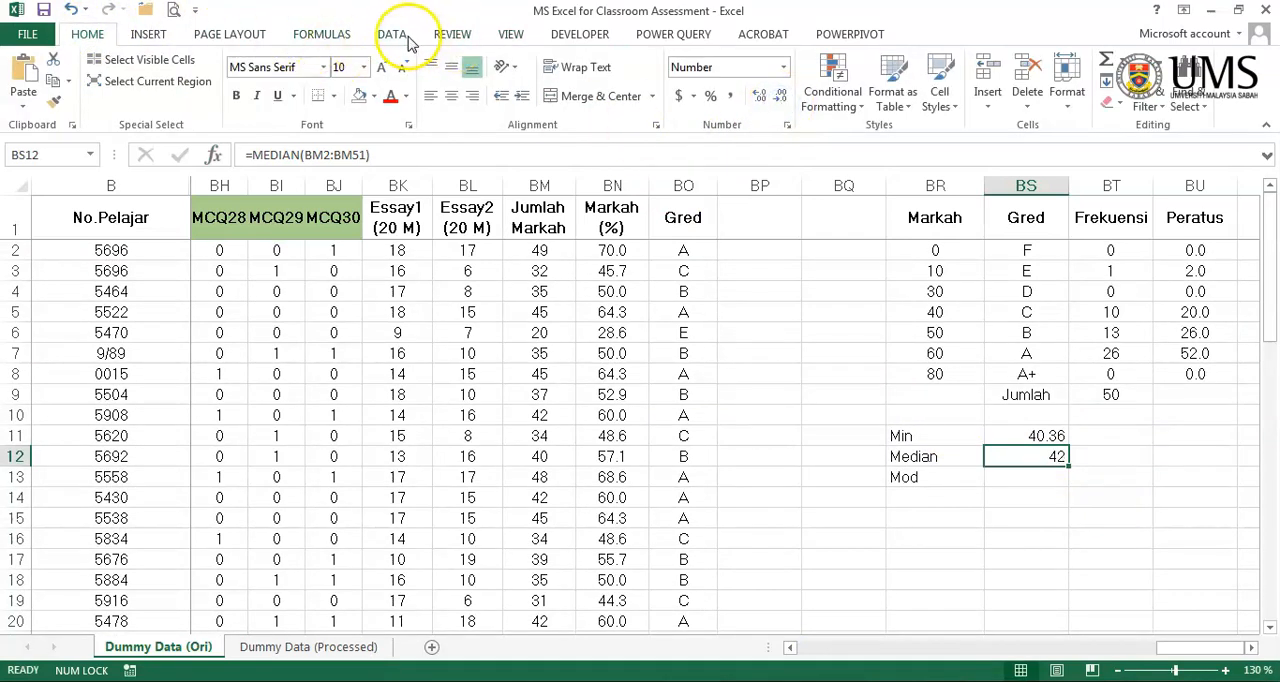
click(508, 37)
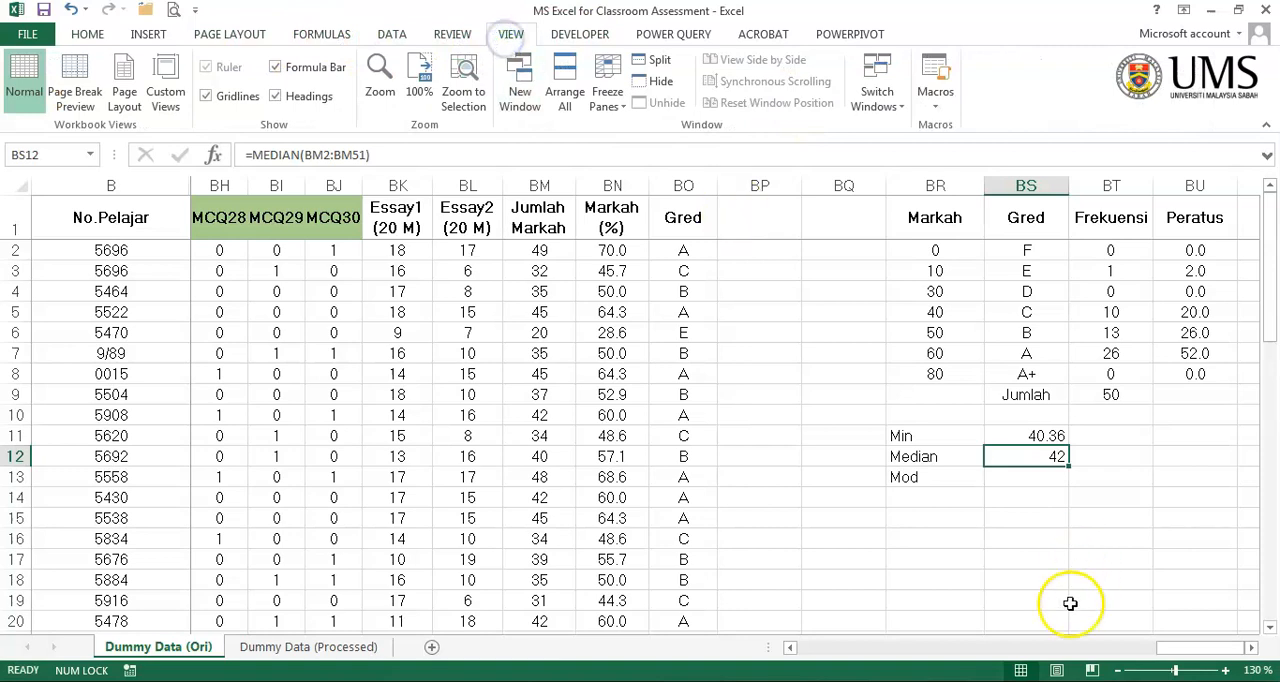
- Search the function library for mode and insert the MODE function in BS13, using the Jumlah Markah scores in BM2:BM51 as its argument
click(1013, 484)
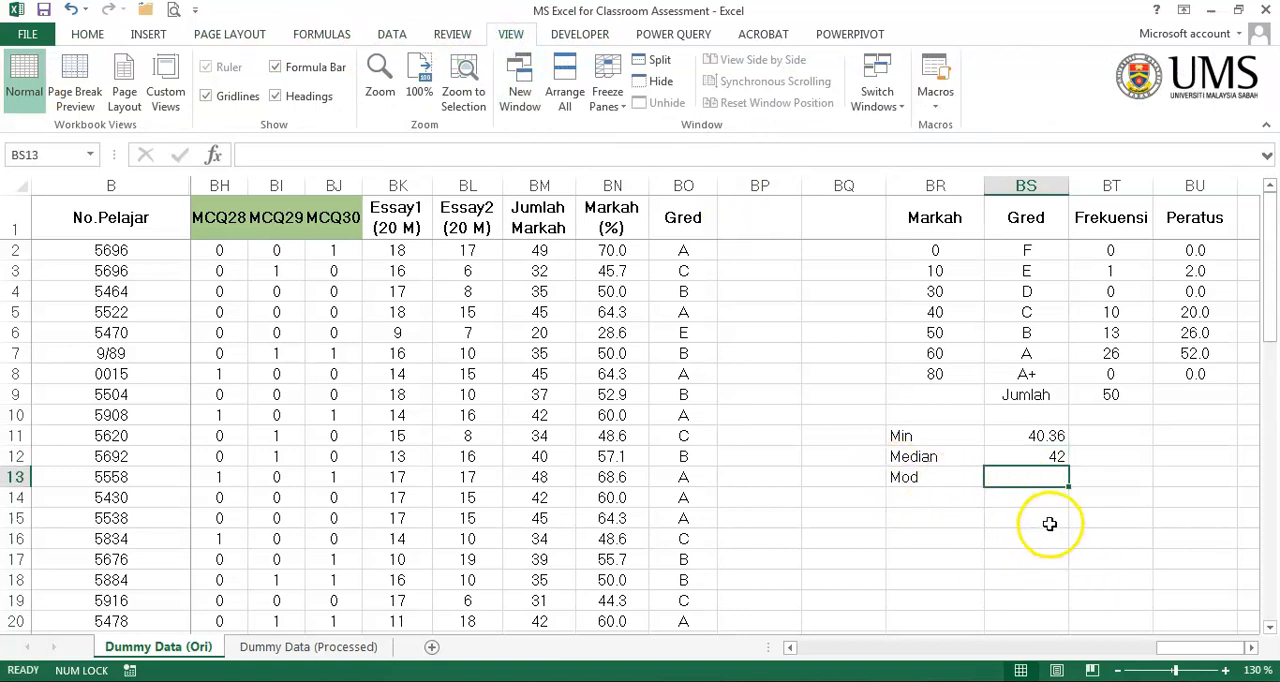
click(218, 155)
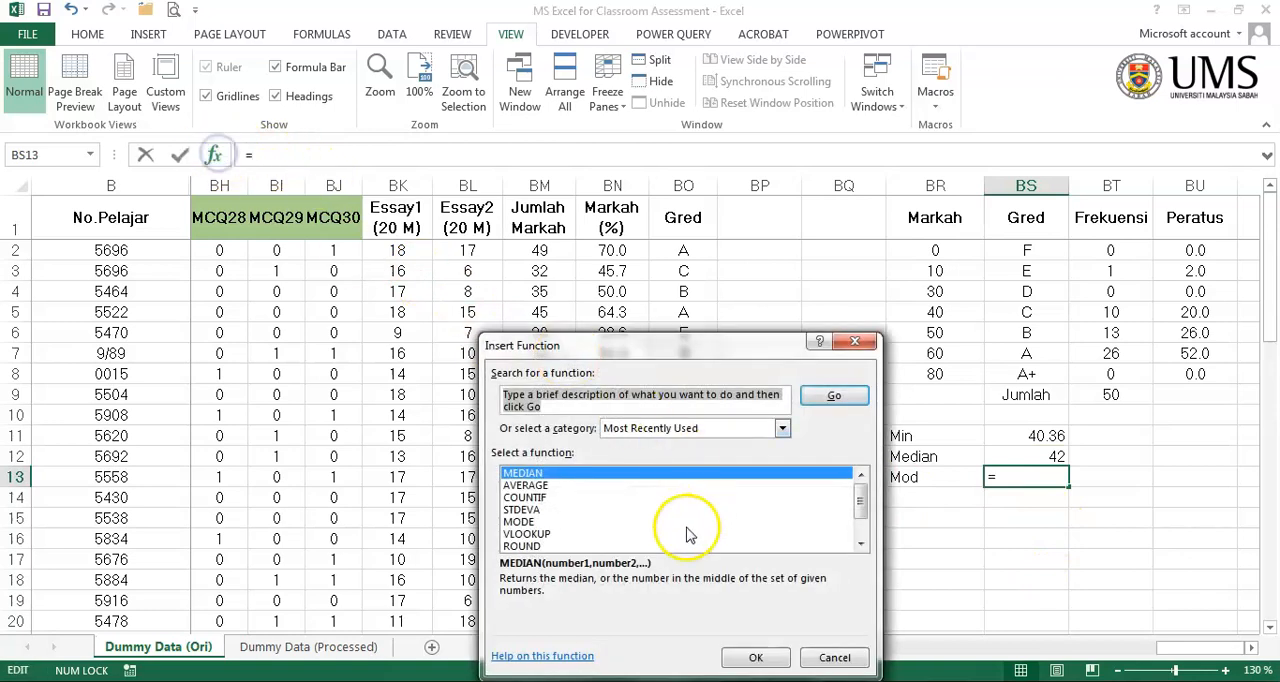
click(549, 521)
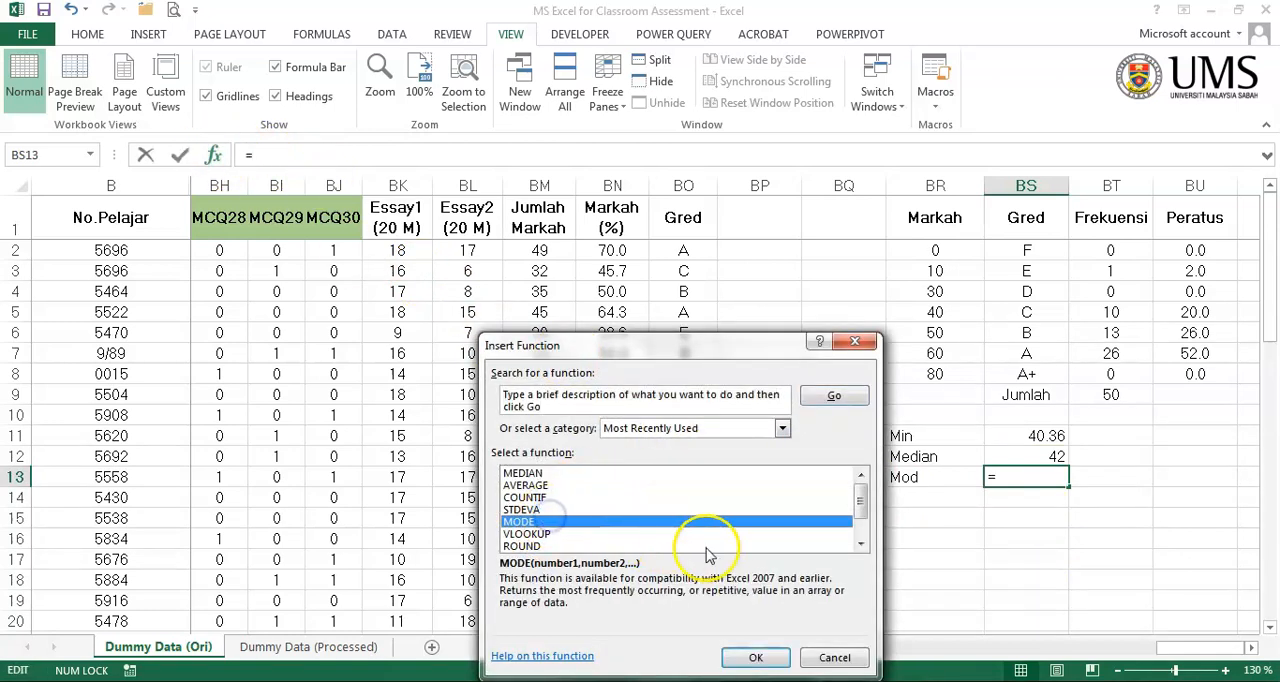
drag(568, 399, 334, 354)
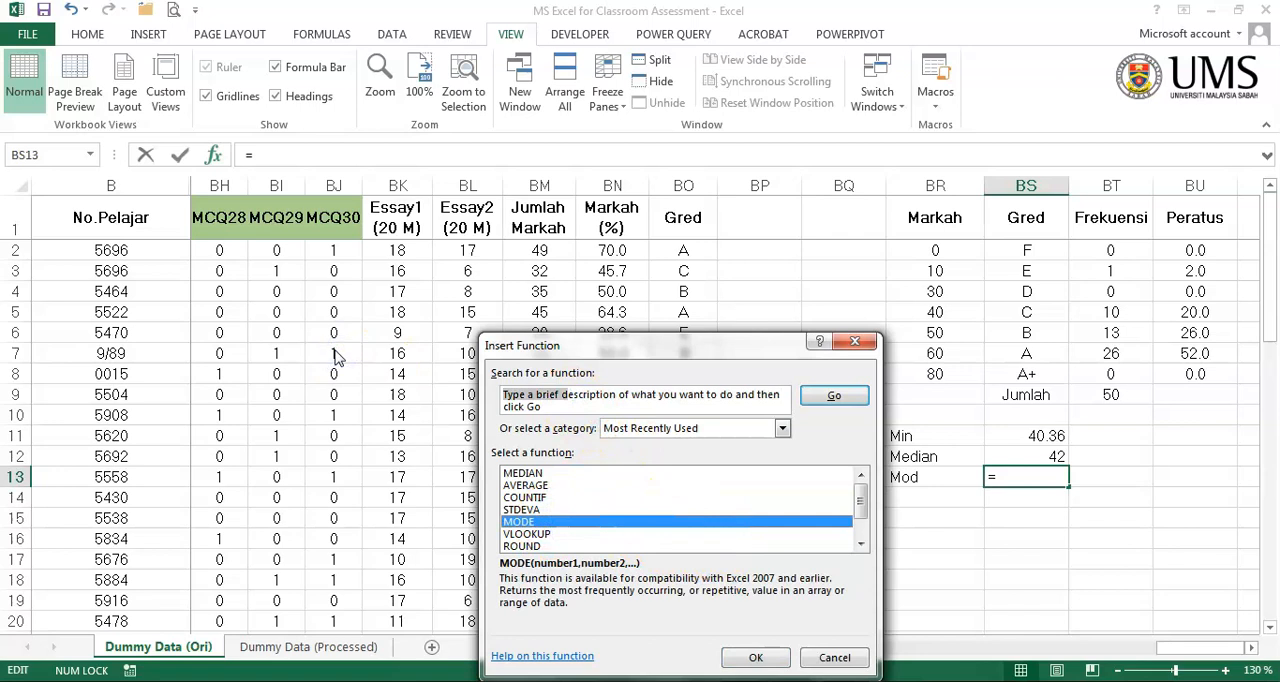
key(Delete)
key(Delete)
key(Delete)
key(Delete)
key(Delete)
key(Delete)
key(Delete)
key(Delete)
key(Delete)
key(Delete)
key(Delete)
key(Delete)
key(Delete)
key(Delete)
key(Delete)
key(Delete)
key(Delete)
key(Delete)
key(Delete)
key(Delete)
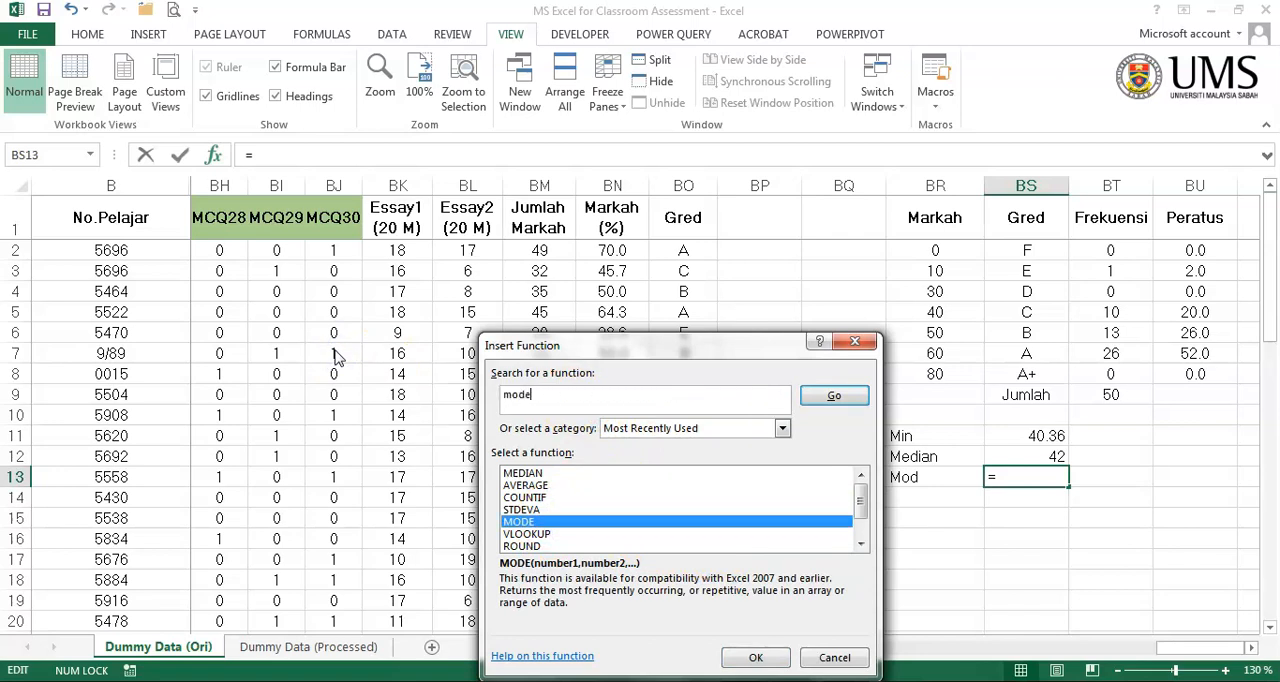
click(830, 394)
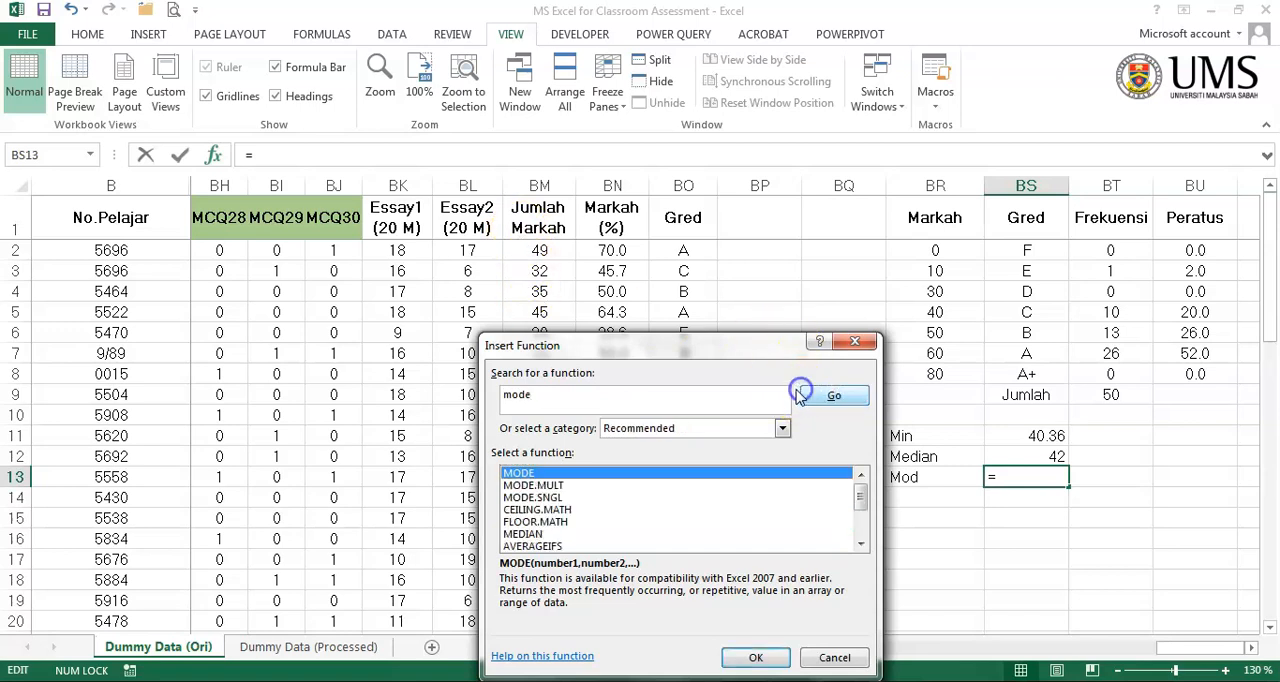
click(756, 657)
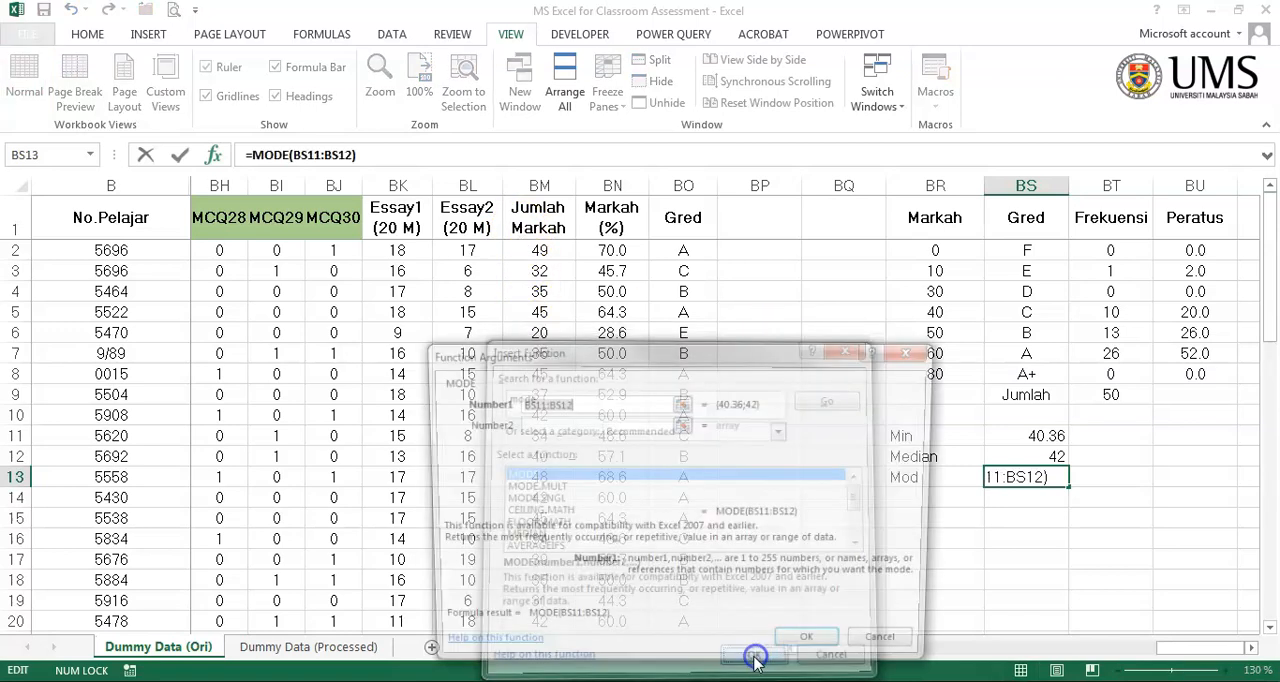
drag(563, 244, 537, 584)
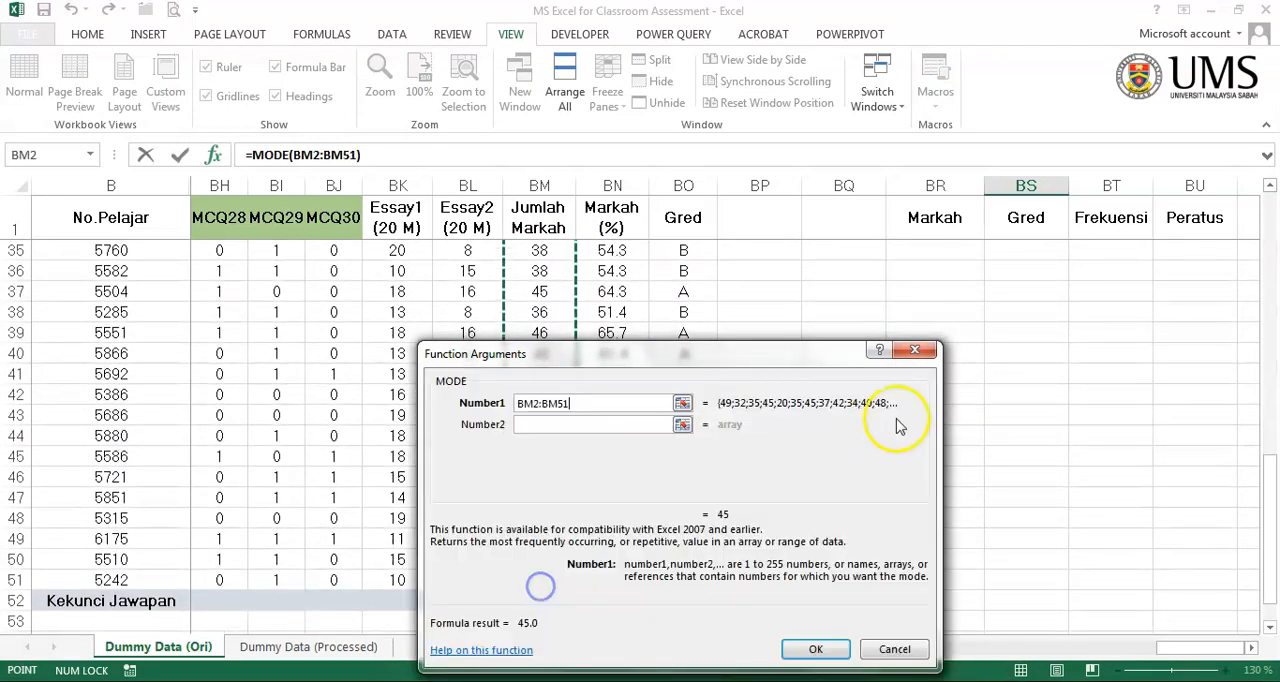
click(818, 649)
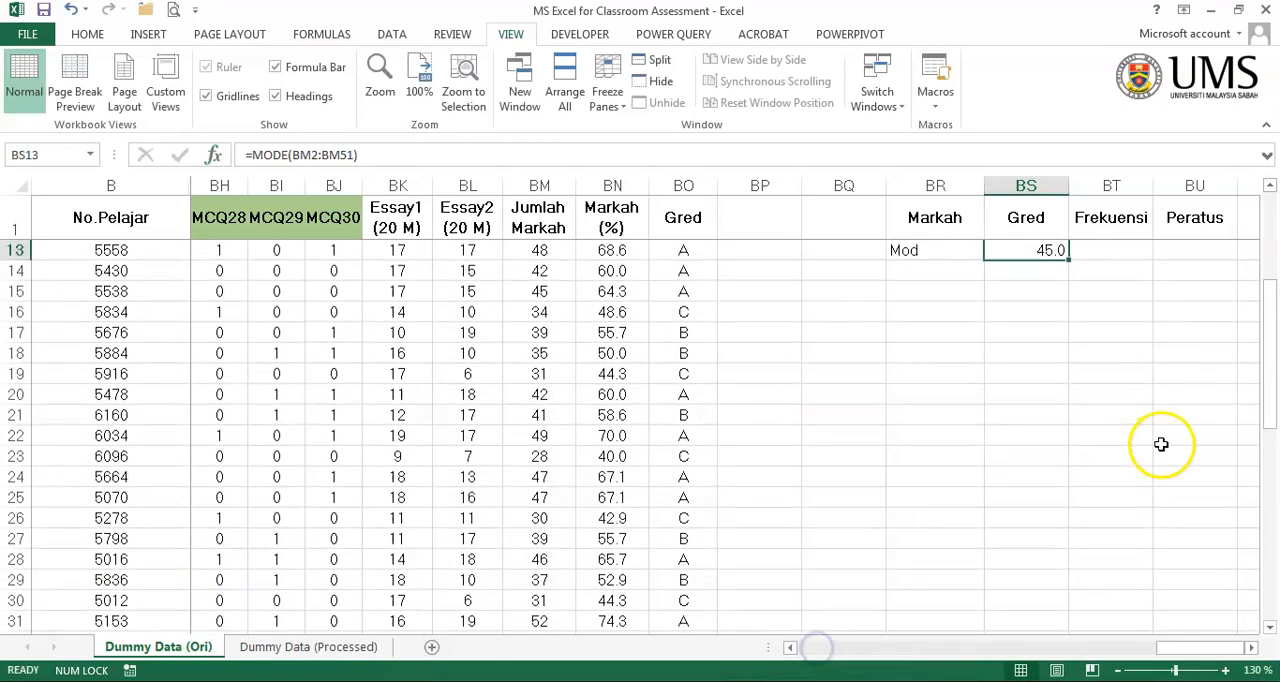
- Reduce the mode value in BS13 to zero decimal places
scroll(1155, 460, up, 3)
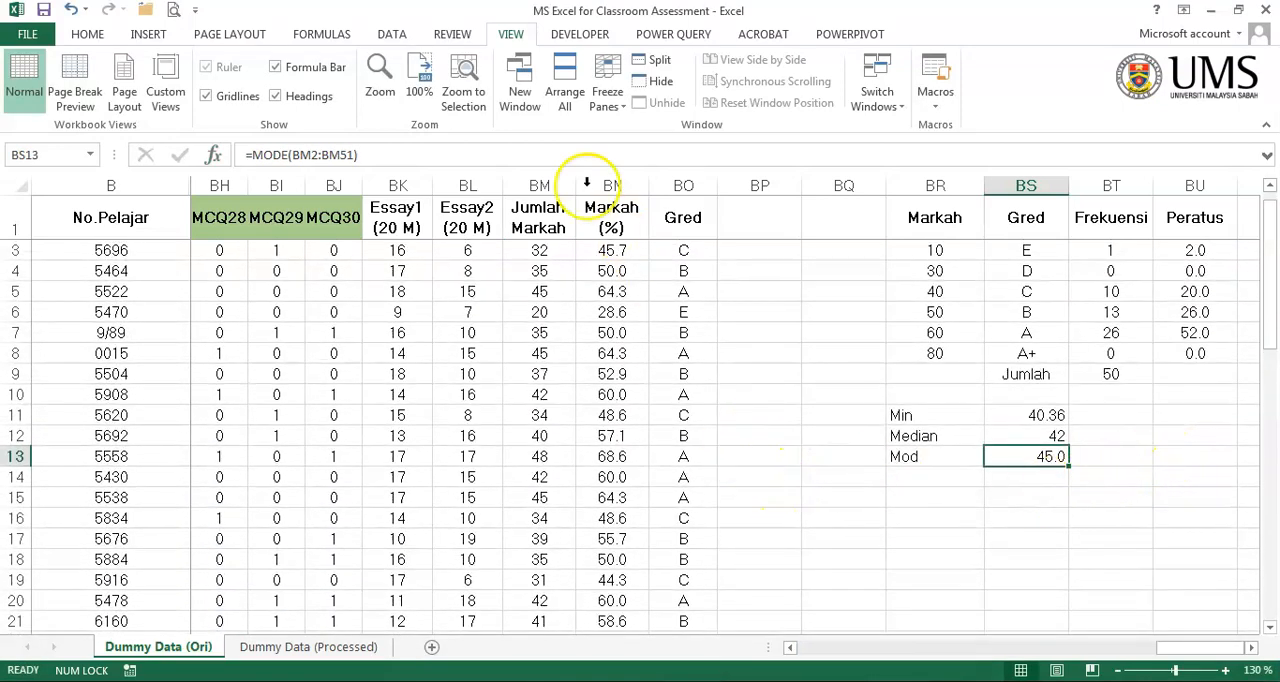
click(87, 34)
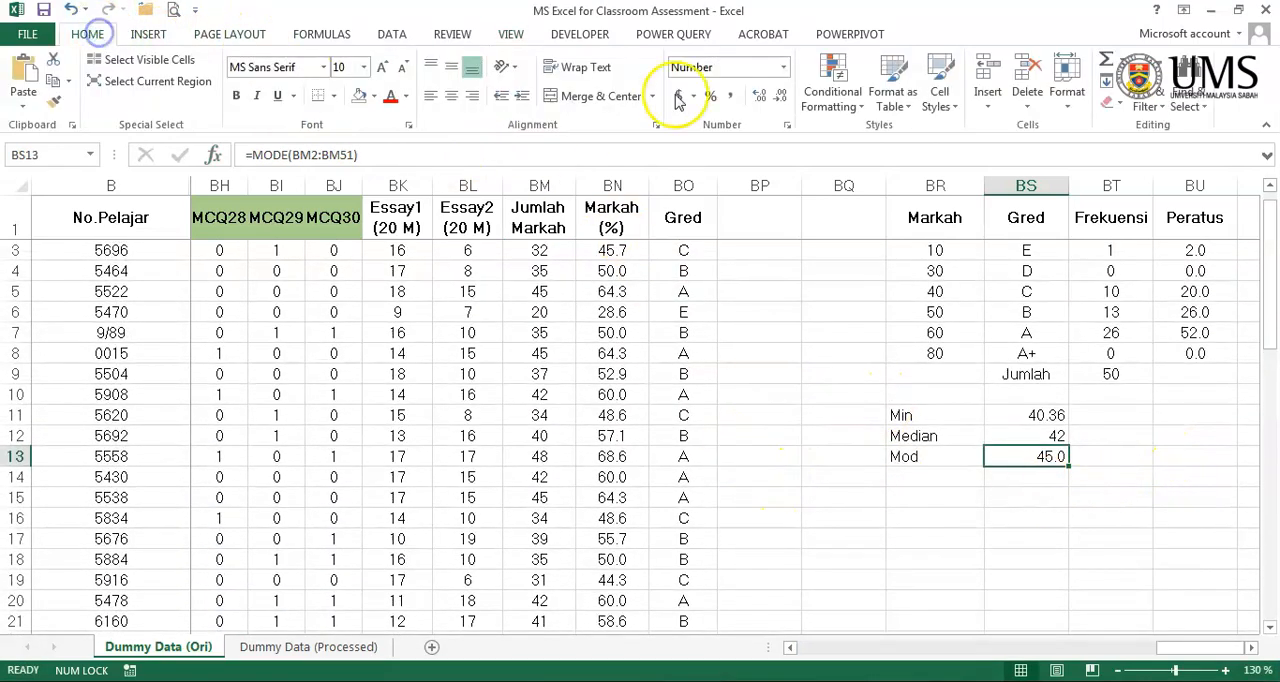
click(785, 98)
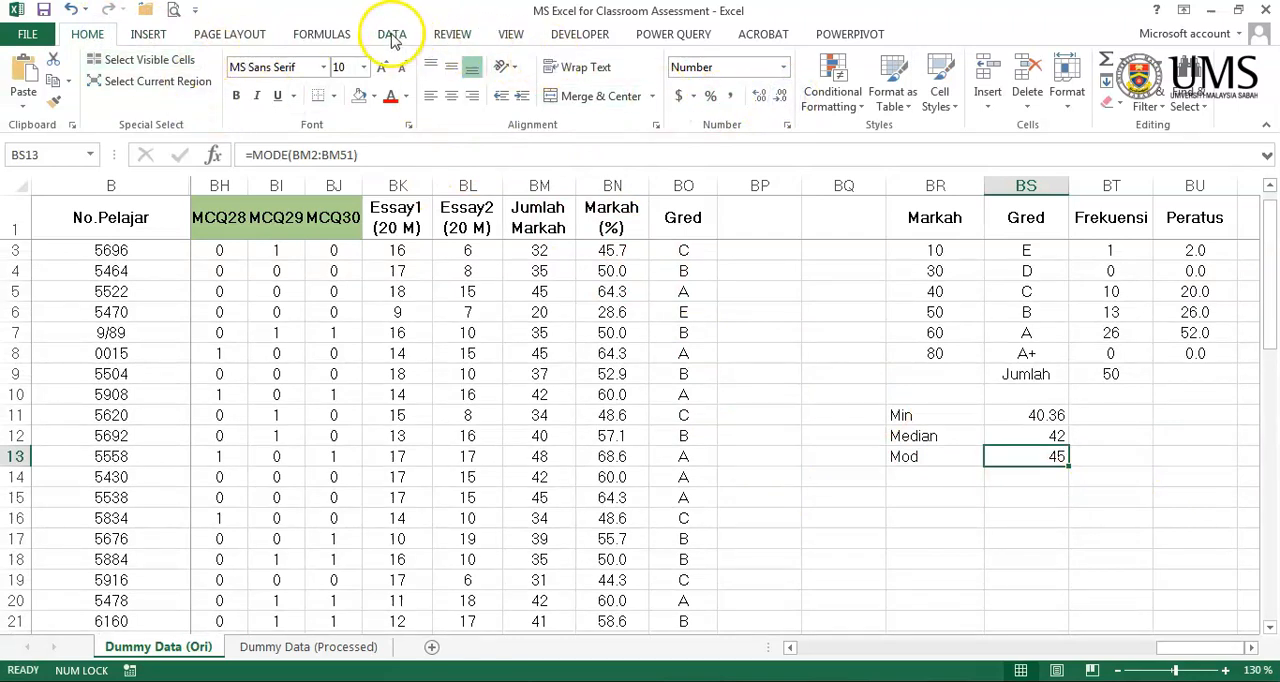
click(510, 34)
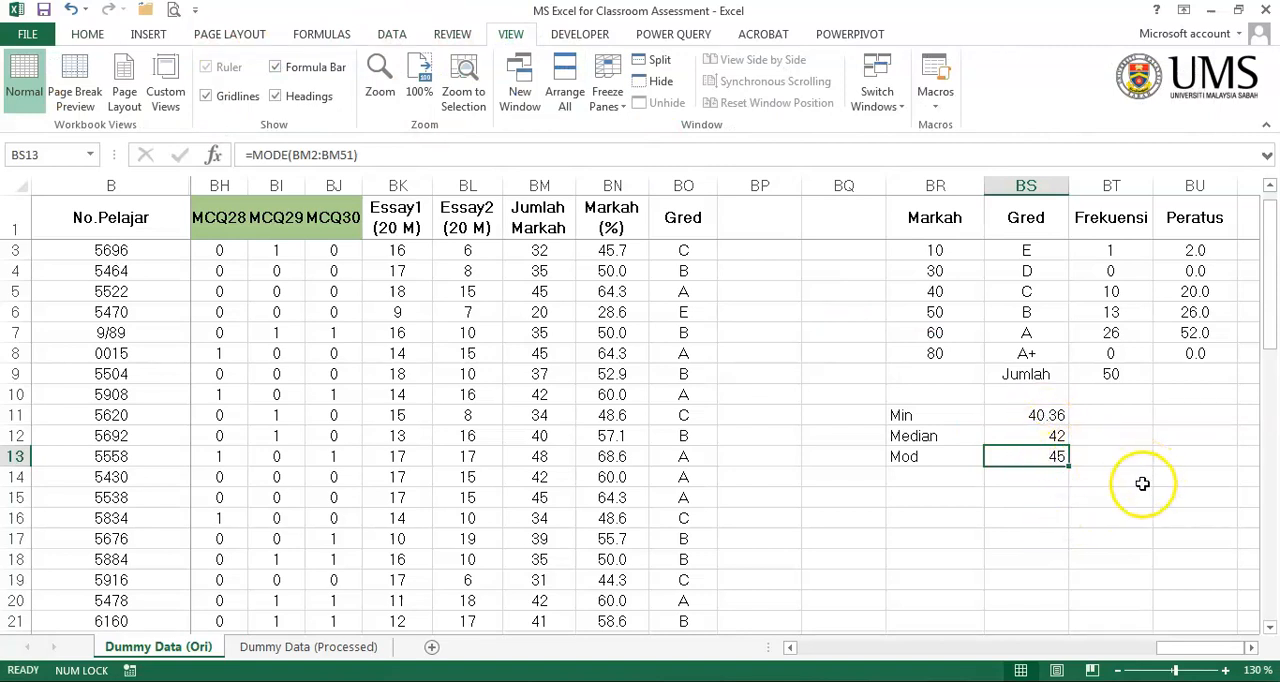
click(1045, 415)
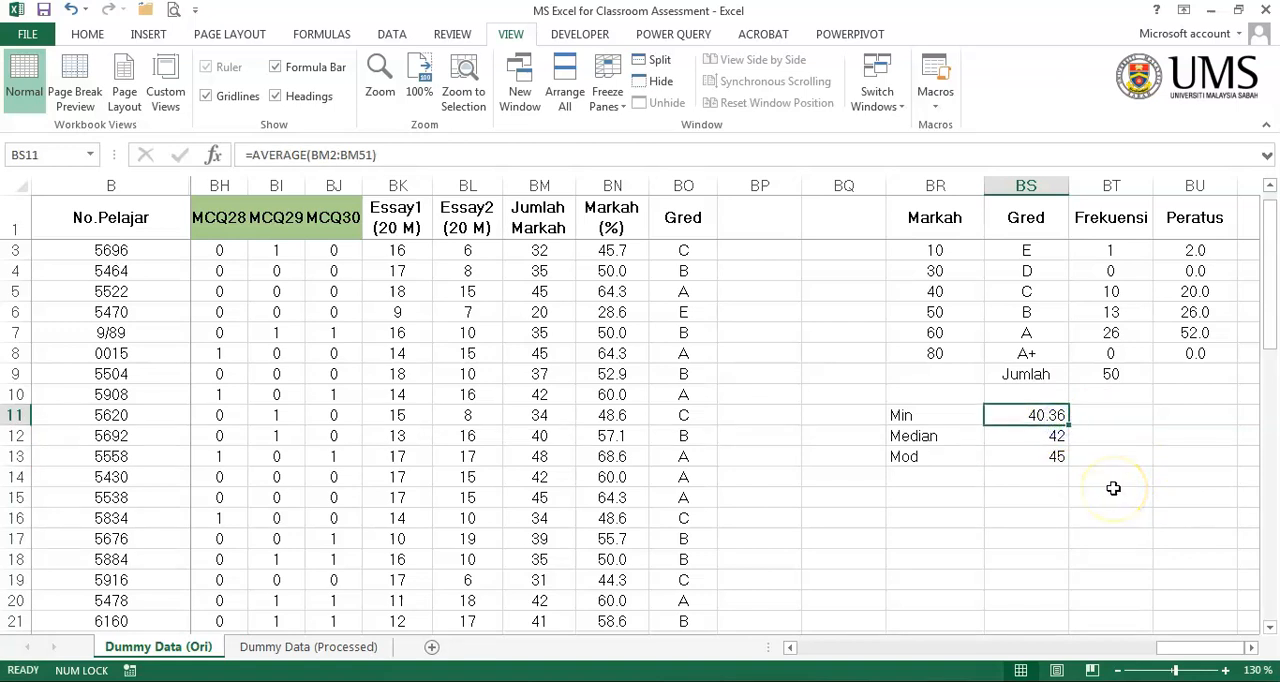
- Search the function library for variance and insert the sample variance function VAR.S in BR15
click(934, 489)
click(213, 155)
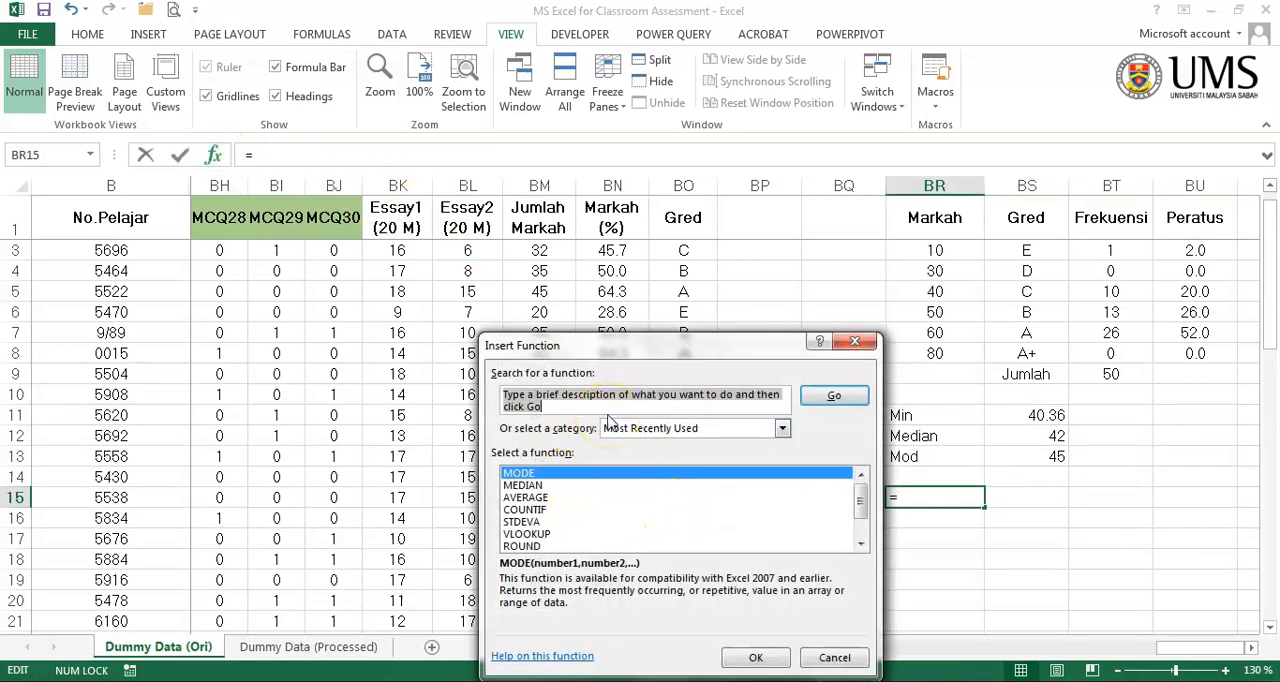
text(variance)
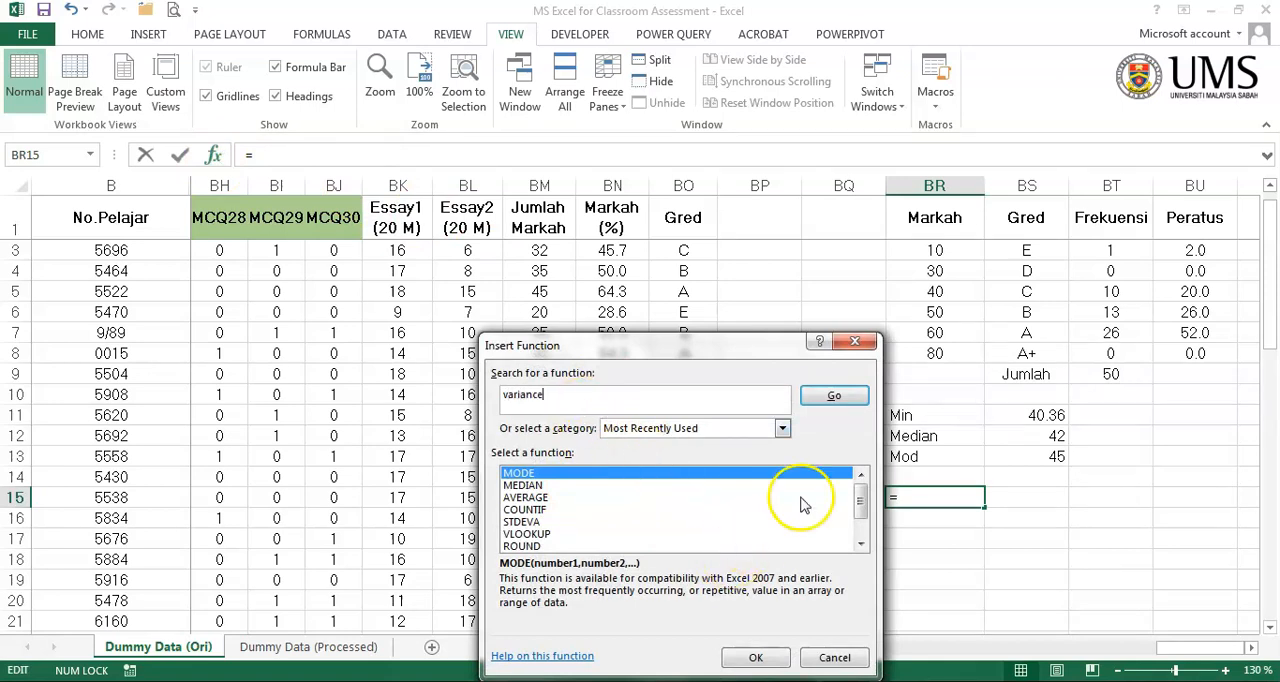
click(835, 396)
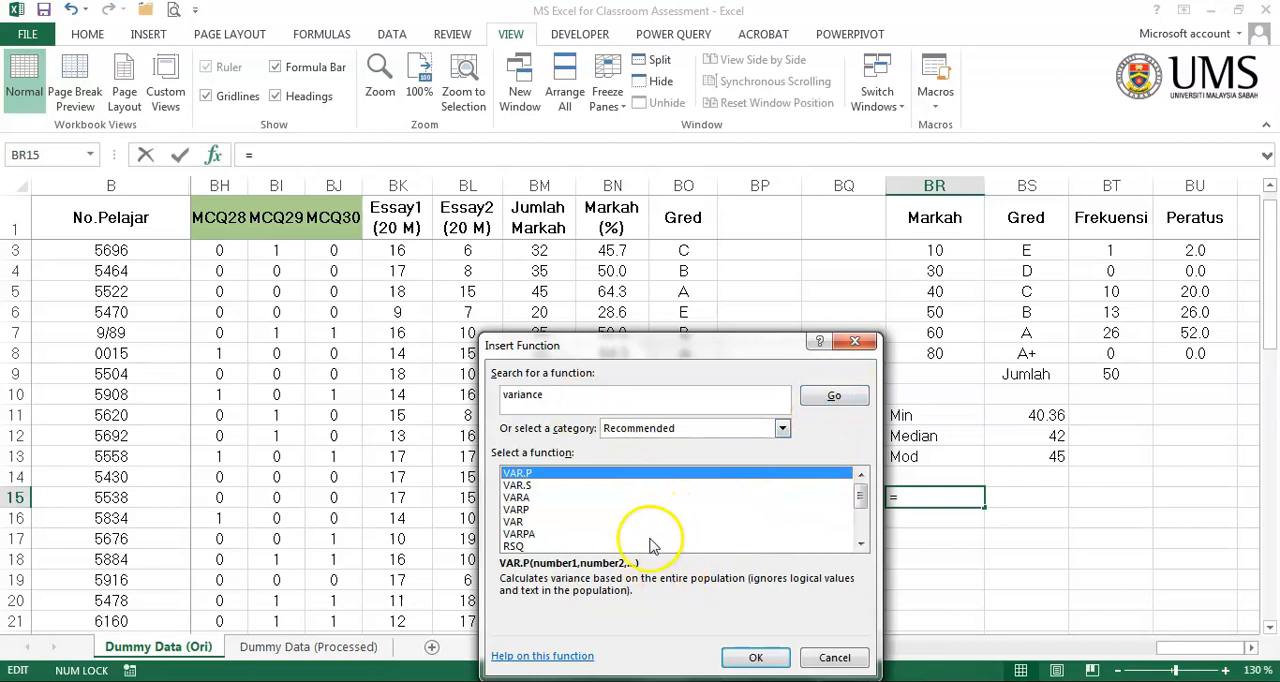
click(530, 486)
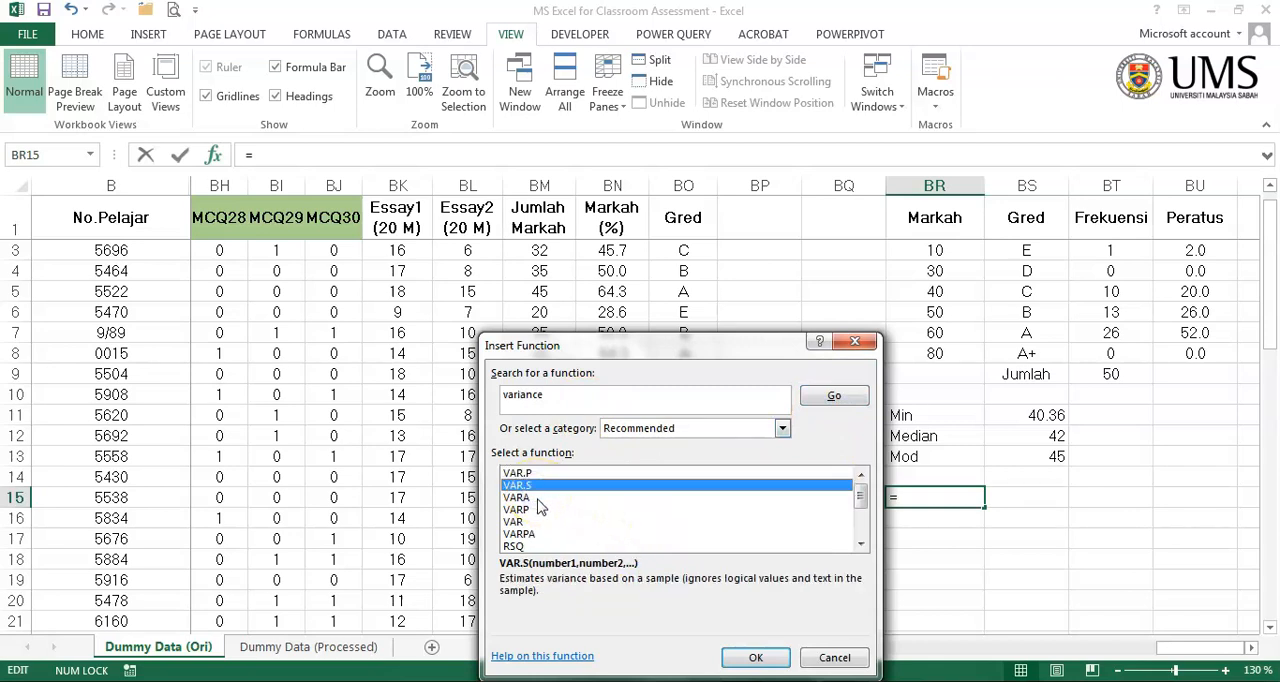
click(538, 498)
click(528, 486)
click(743, 663)
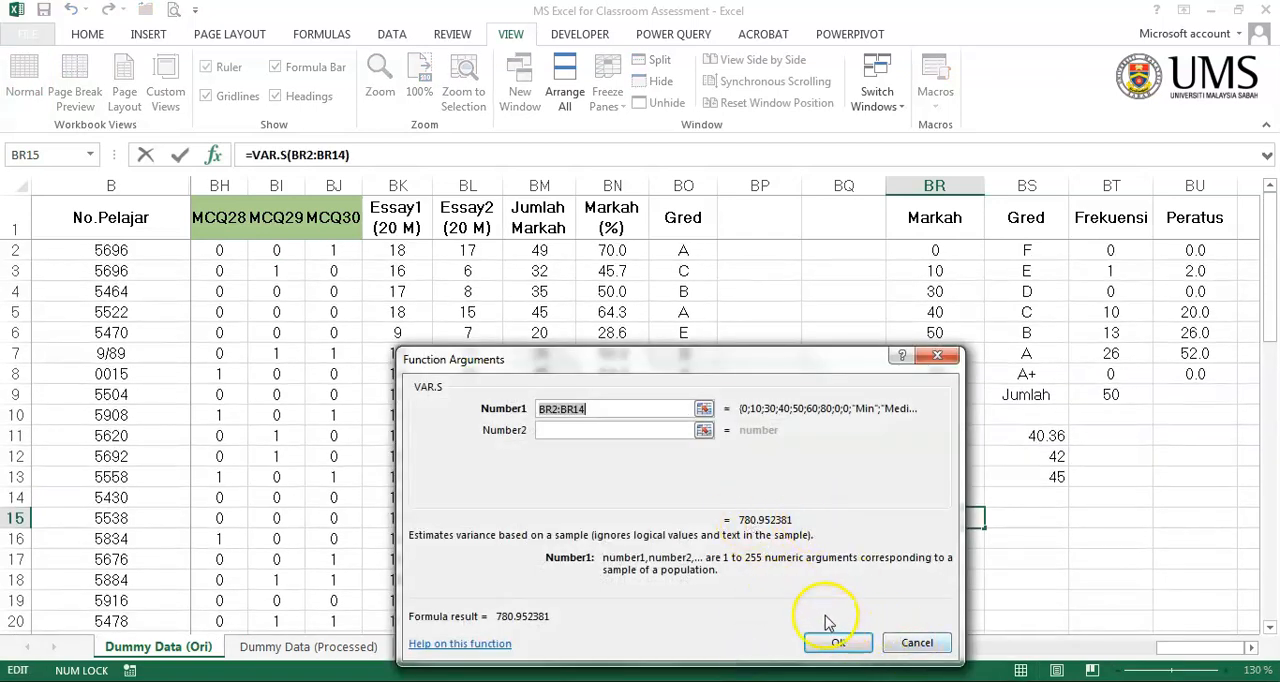
- Set the VAR.S function's first argument to BM2:BM51, complete the formula and move it from BR15 to BS15
click(704, 408)
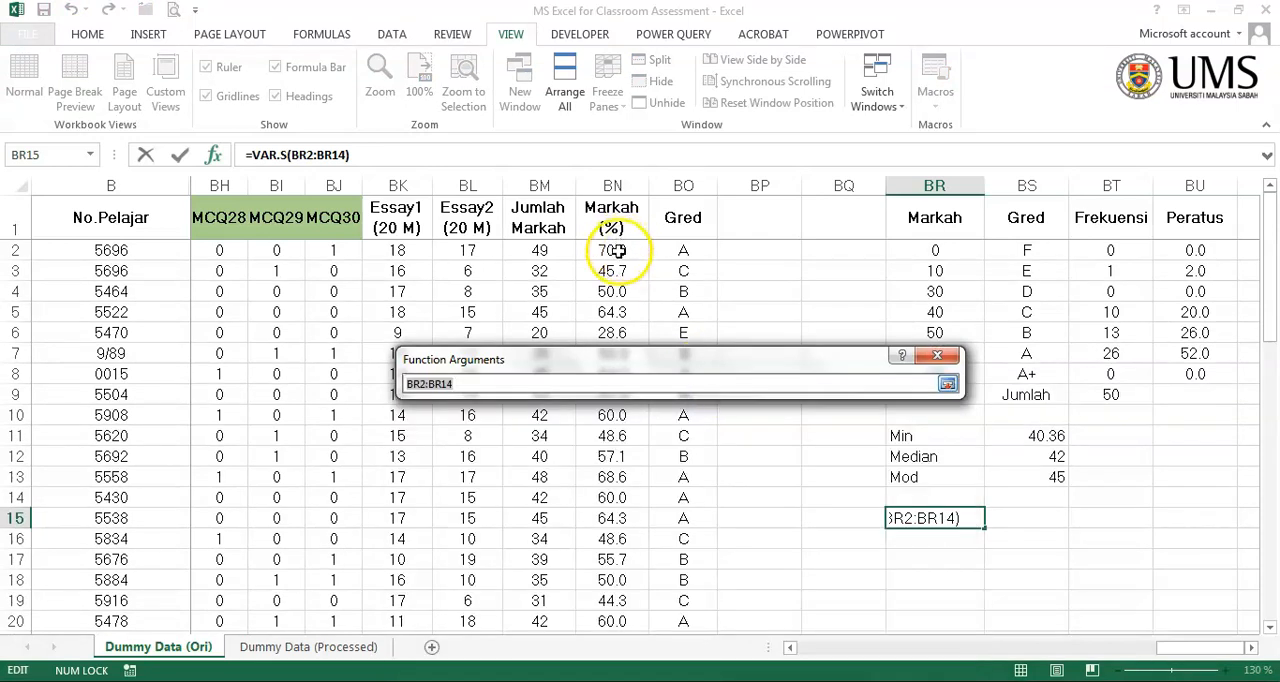
click(616, 248)
drag(540, 248, 540, 625)
drag(545, 625, 557, 578)
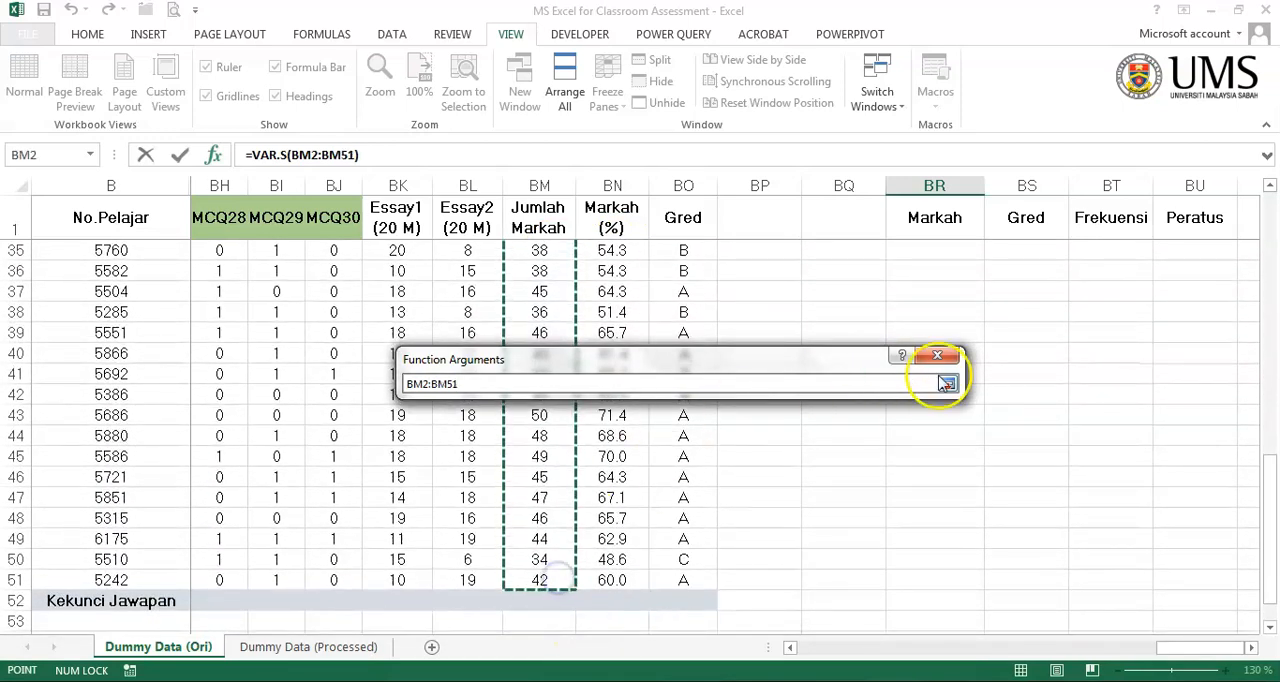
click(947, 383)
click(838, 642)
scroll(1002, 480, up, 3)
drag(982, 457, 1020, 462)
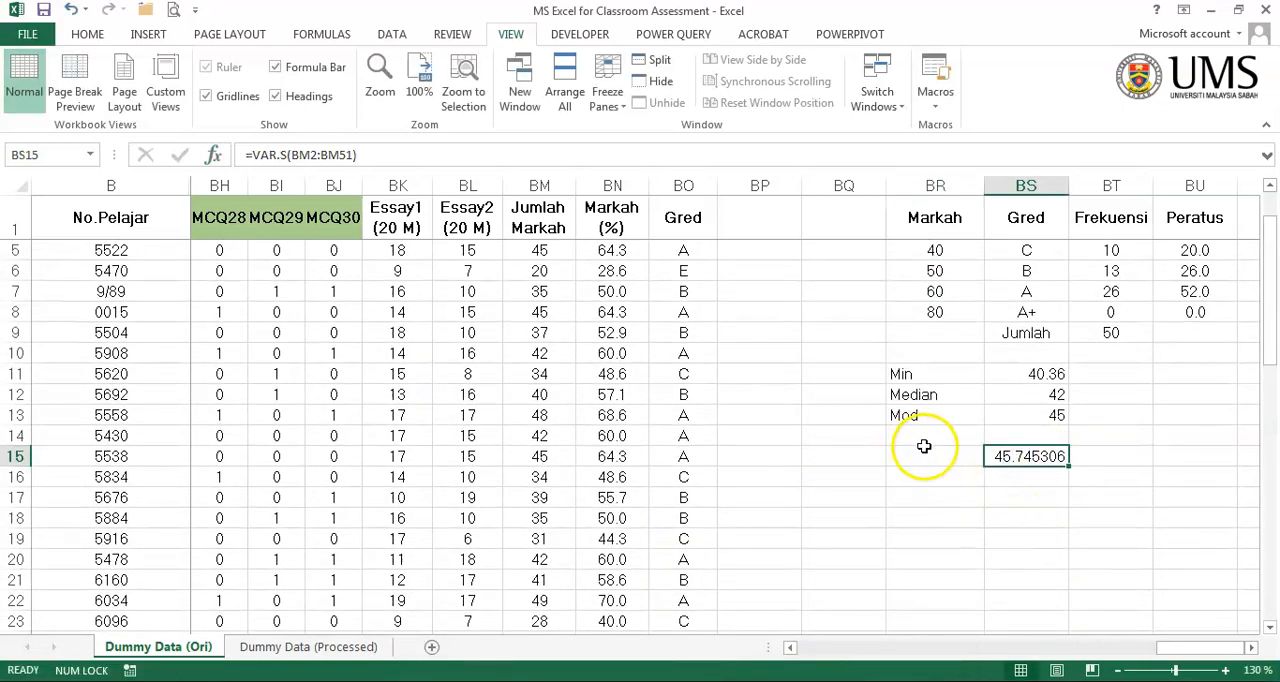
- Enter the labels varians in BR15 and sisihan piawai in BR16
click(923, 458)
text(vari)
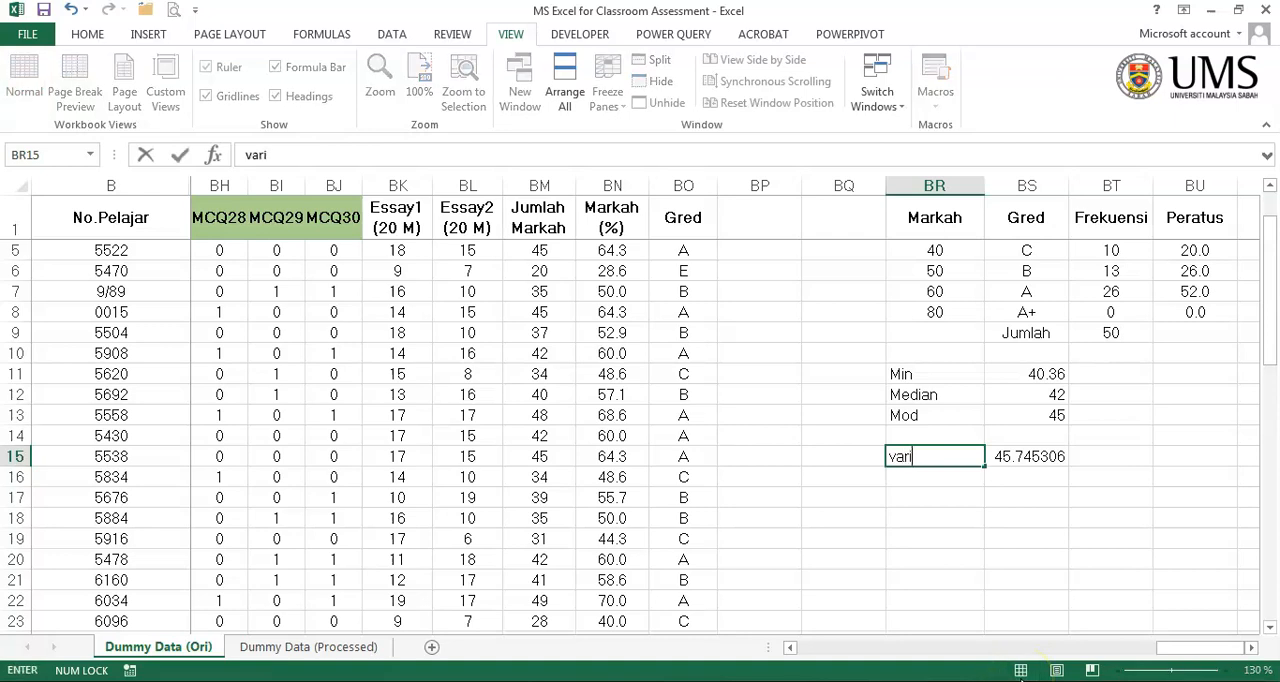
text(ans)
key(Return)
text(sisihan p)
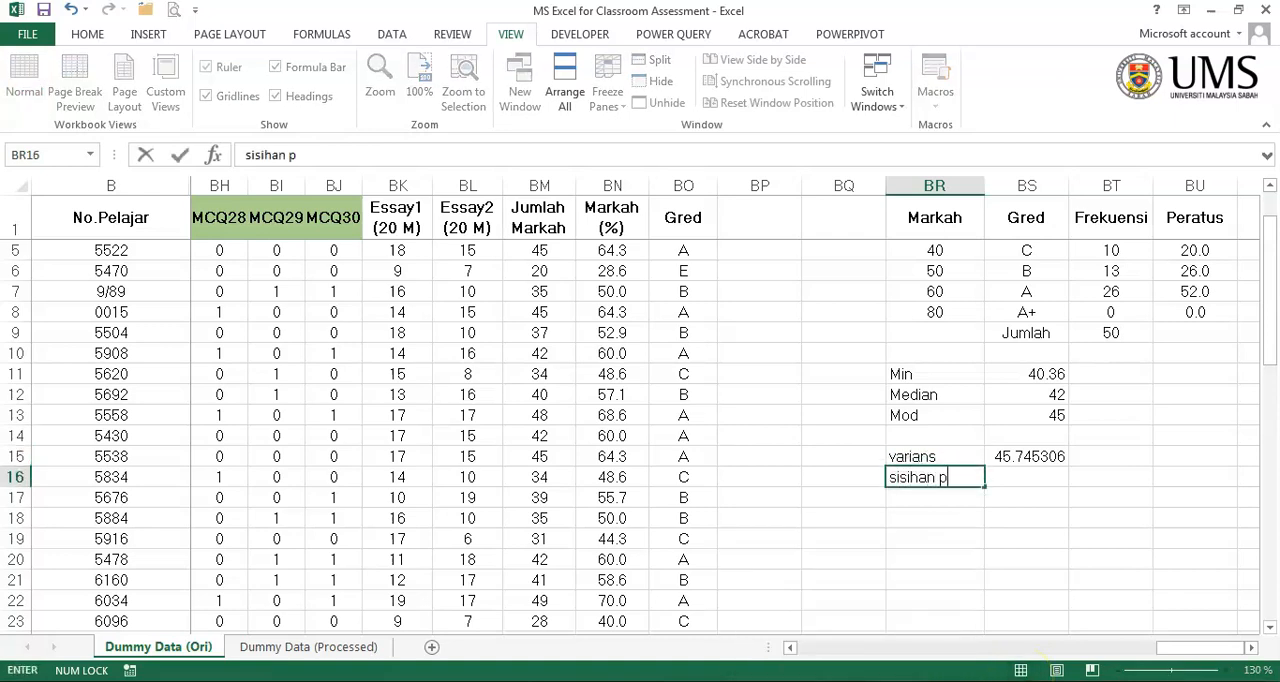
text(iawai)
key(Return)
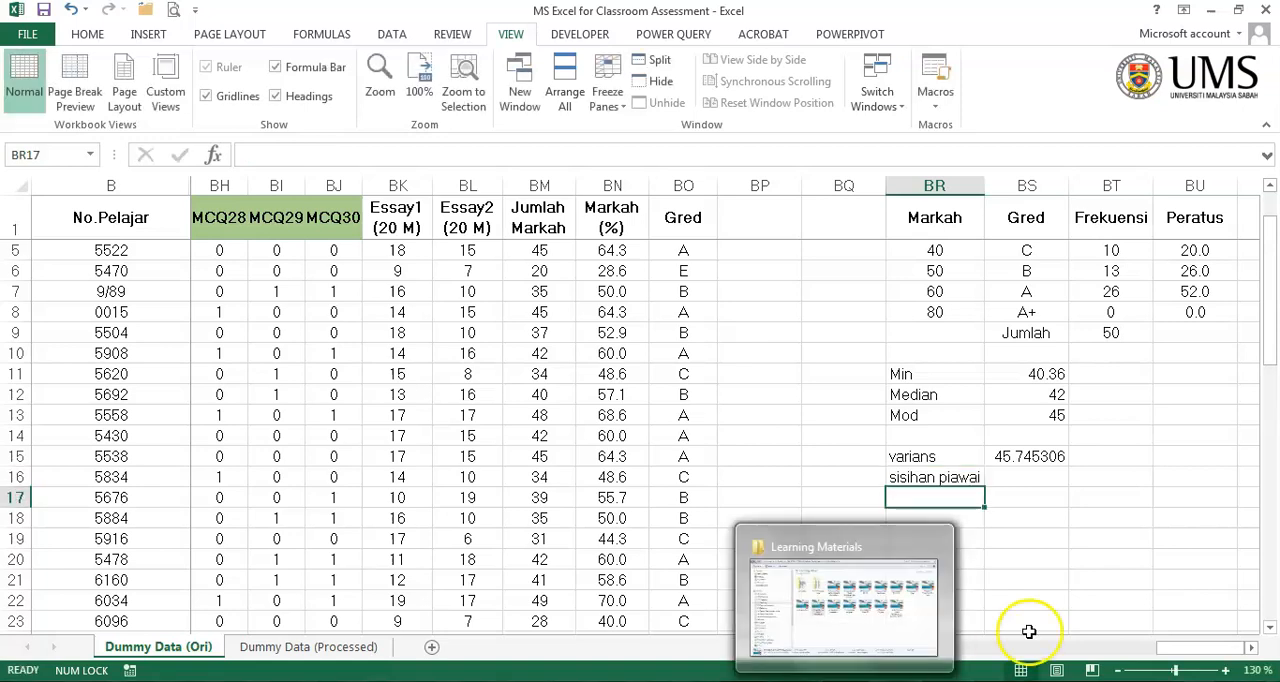
- Reduce the variance value in BS15 to one decimal place
click(1052, 469)
click(1050, 457)
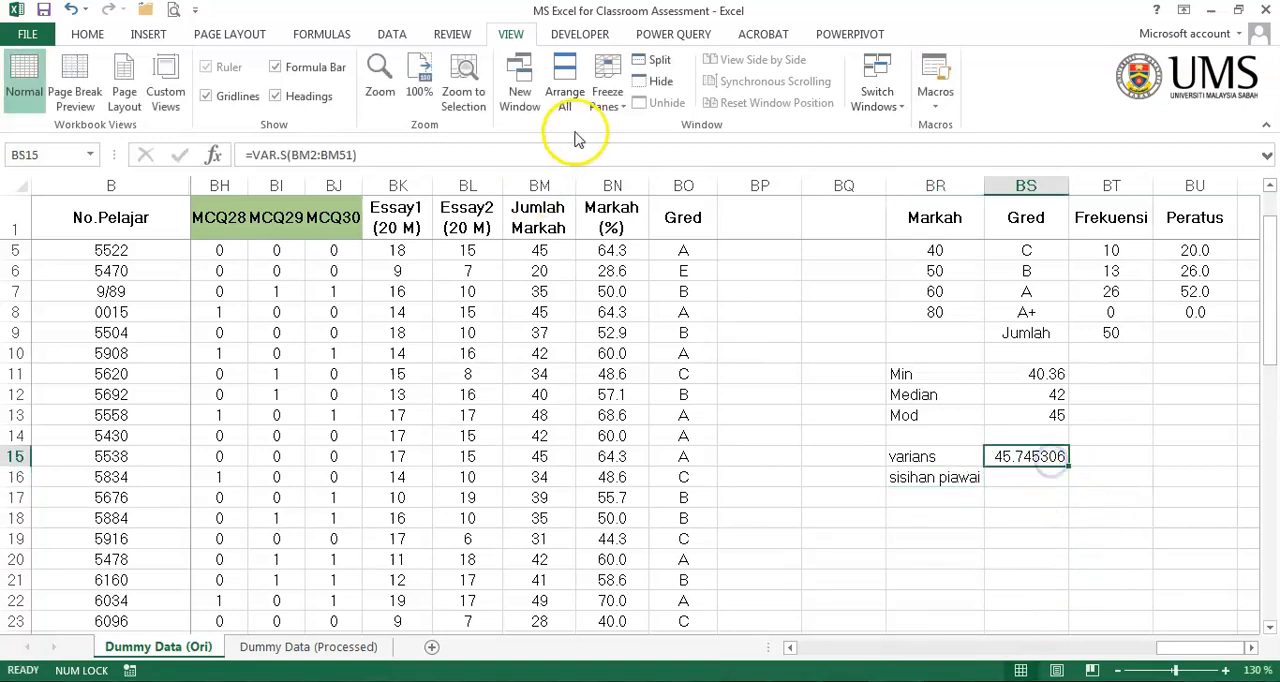
click(88, 34)
click(781, 96)
click(781, 96)
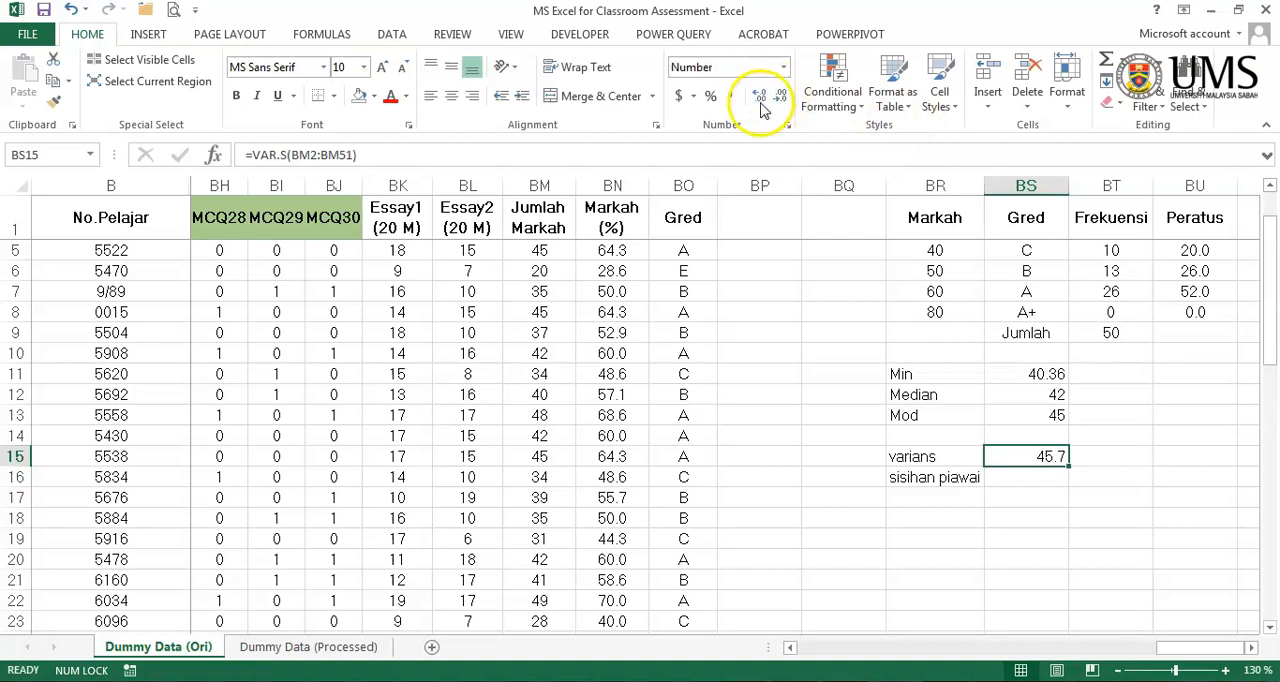
- Search the function library for standard deviation and insert the STDEV.S function in BS16, beside the sisihan piawai label
click(1047, 482)
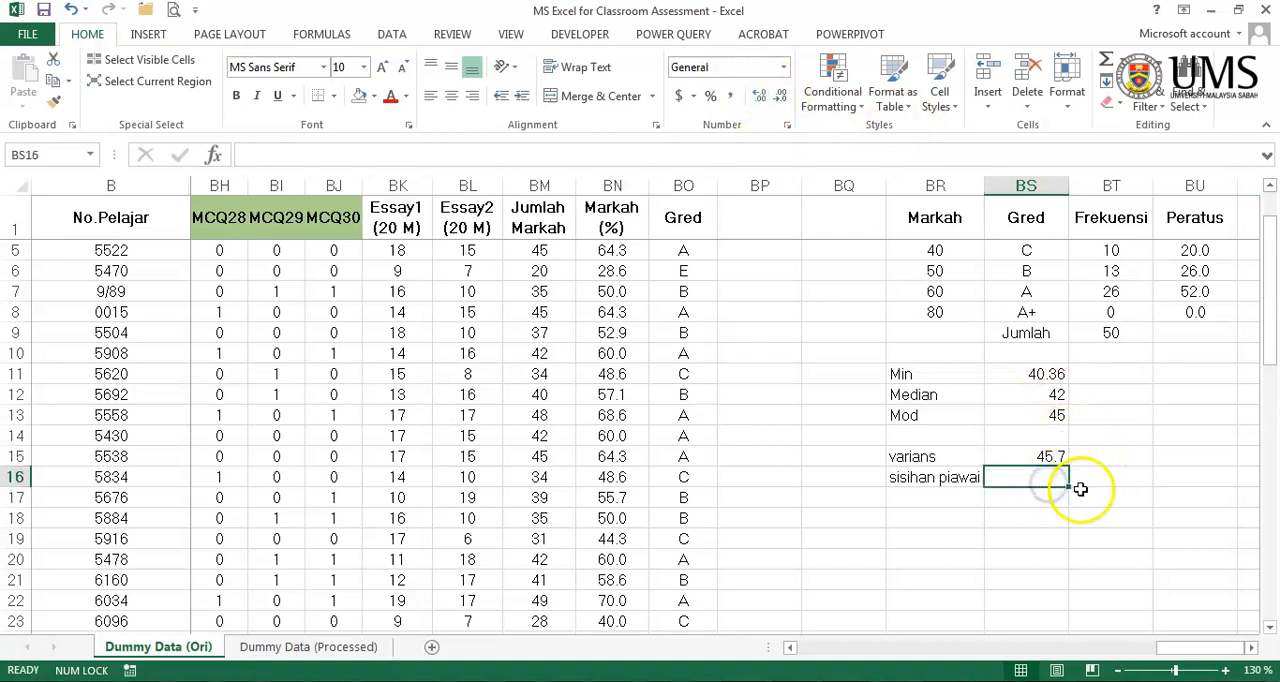
click(214, 156)
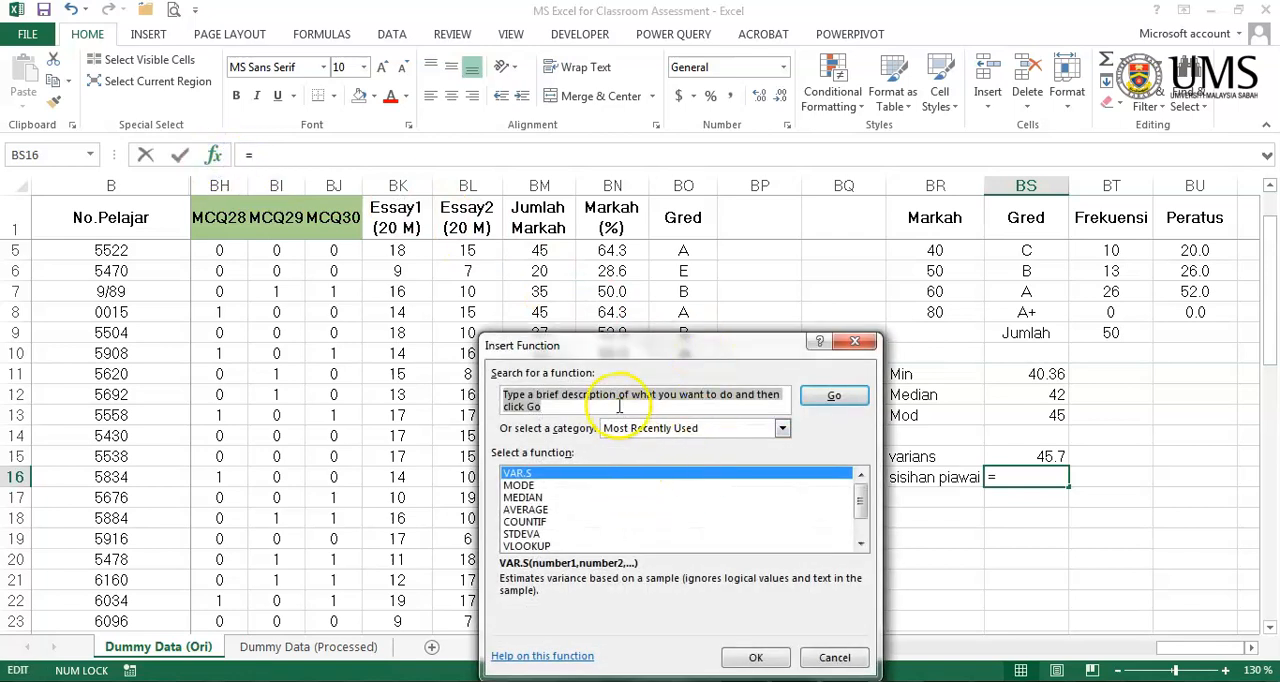
text(standard deviation)
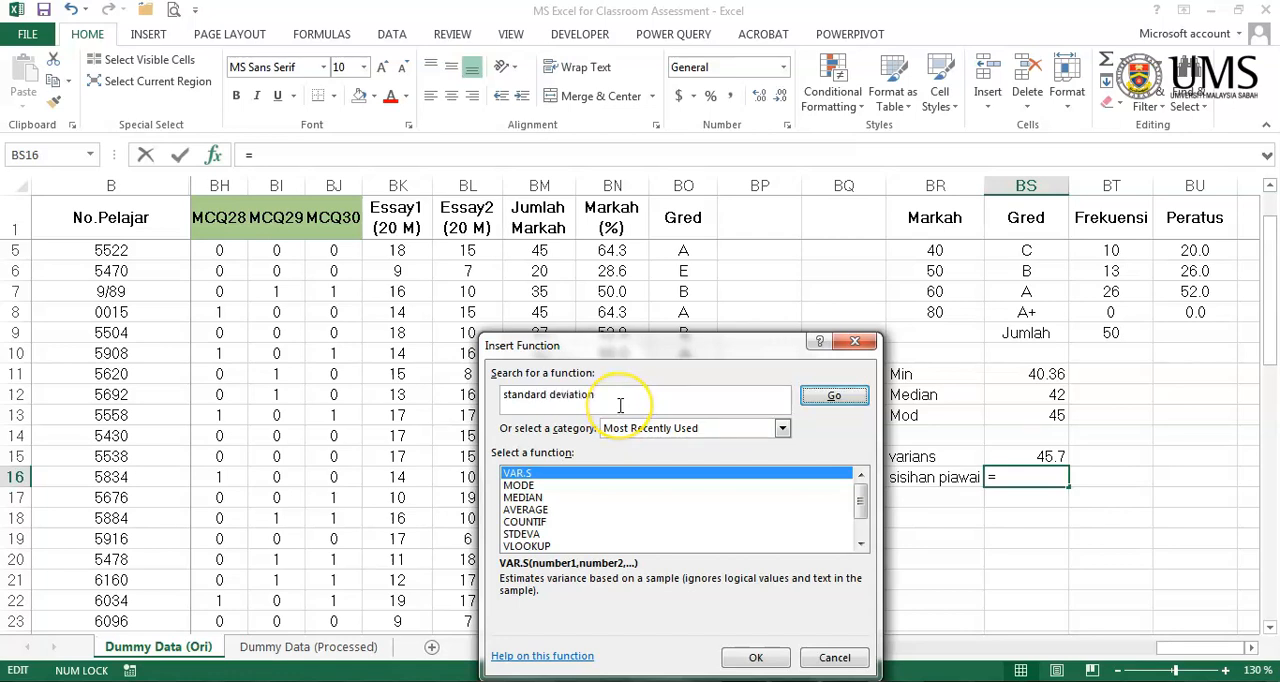
key(Return)
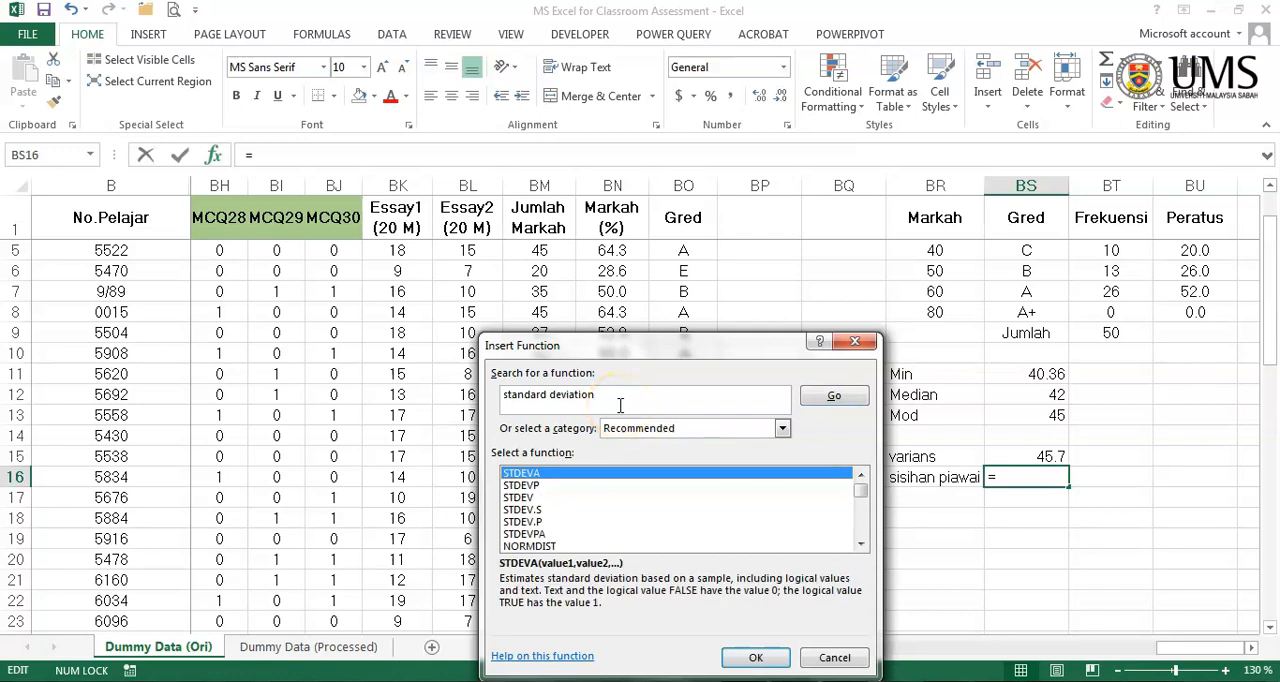
click(597, 512)
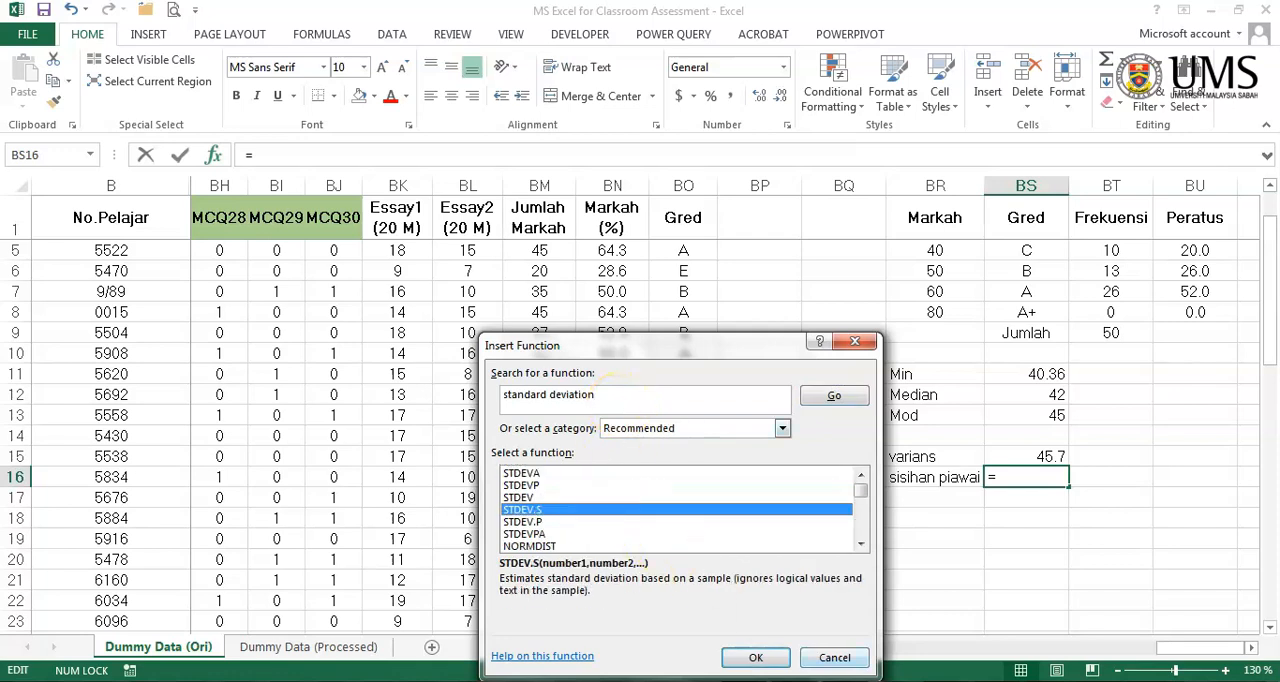
click(756, 657)
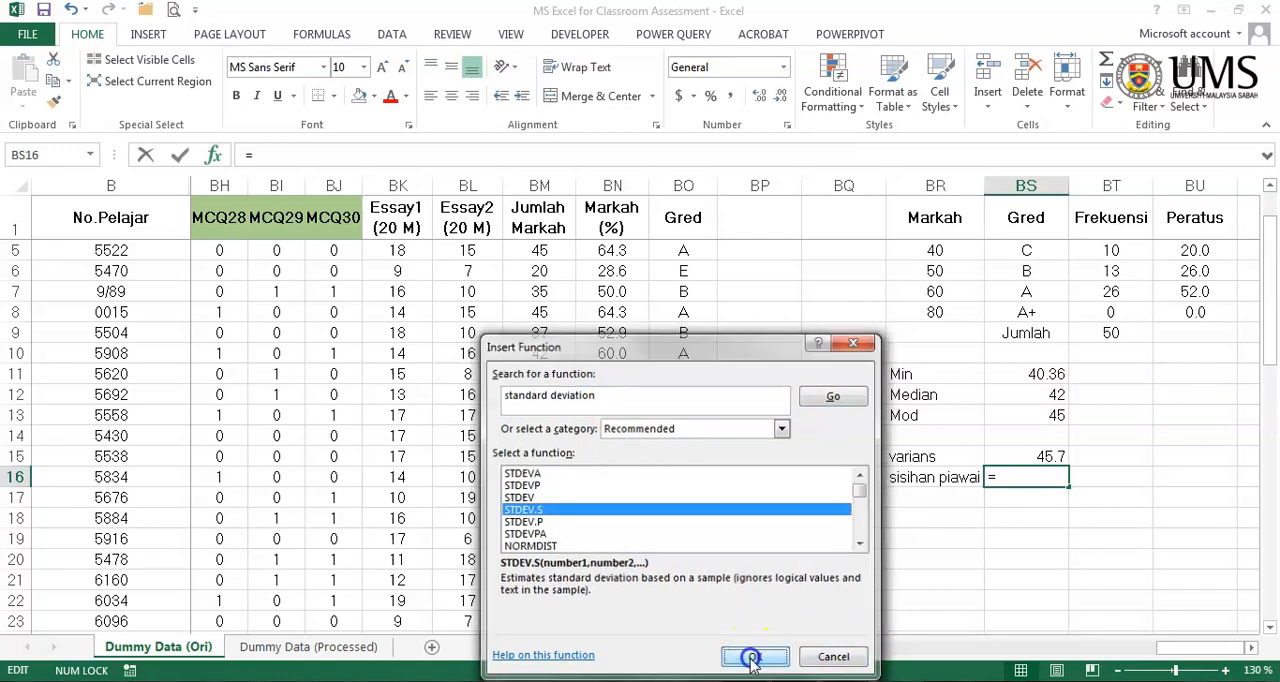
- Set the STDEV.S function's first argument to the Jumlah Markah scores in BM2:BM51 and complete the formula
click(703, 408)
scroll(550, 260, up, 3)
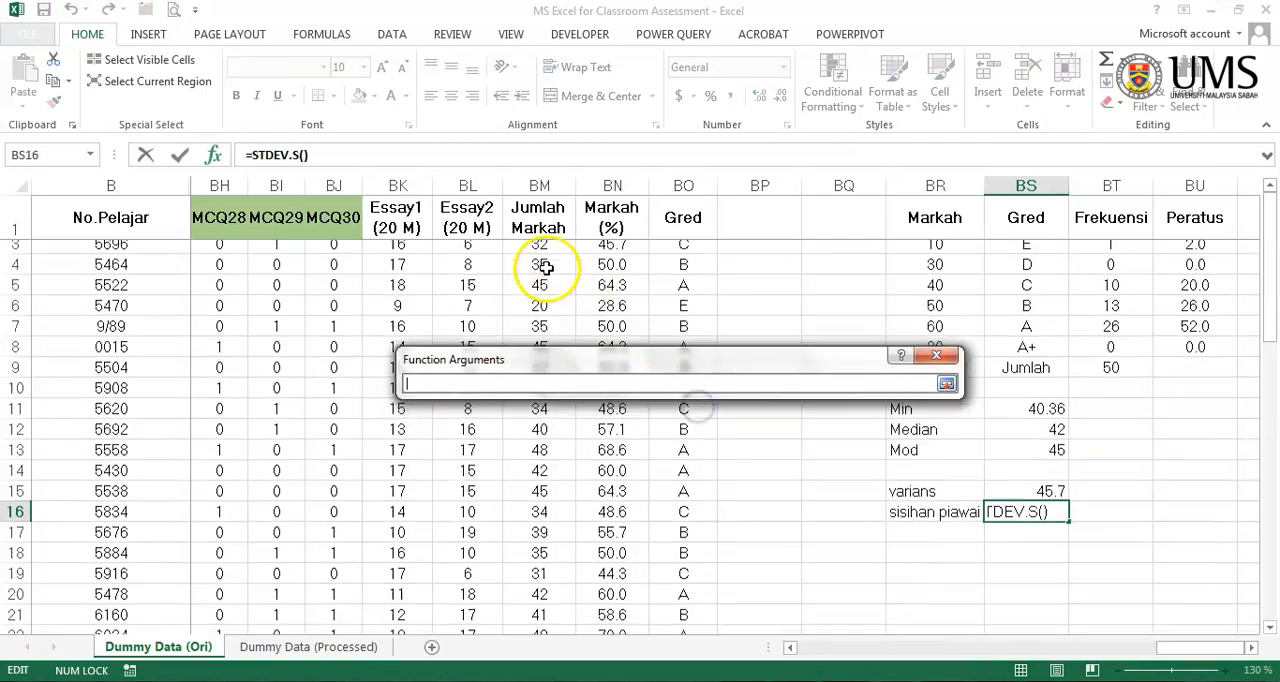
drag(561, 250, 538, 585)
click(945, 383)
click(832, 640)
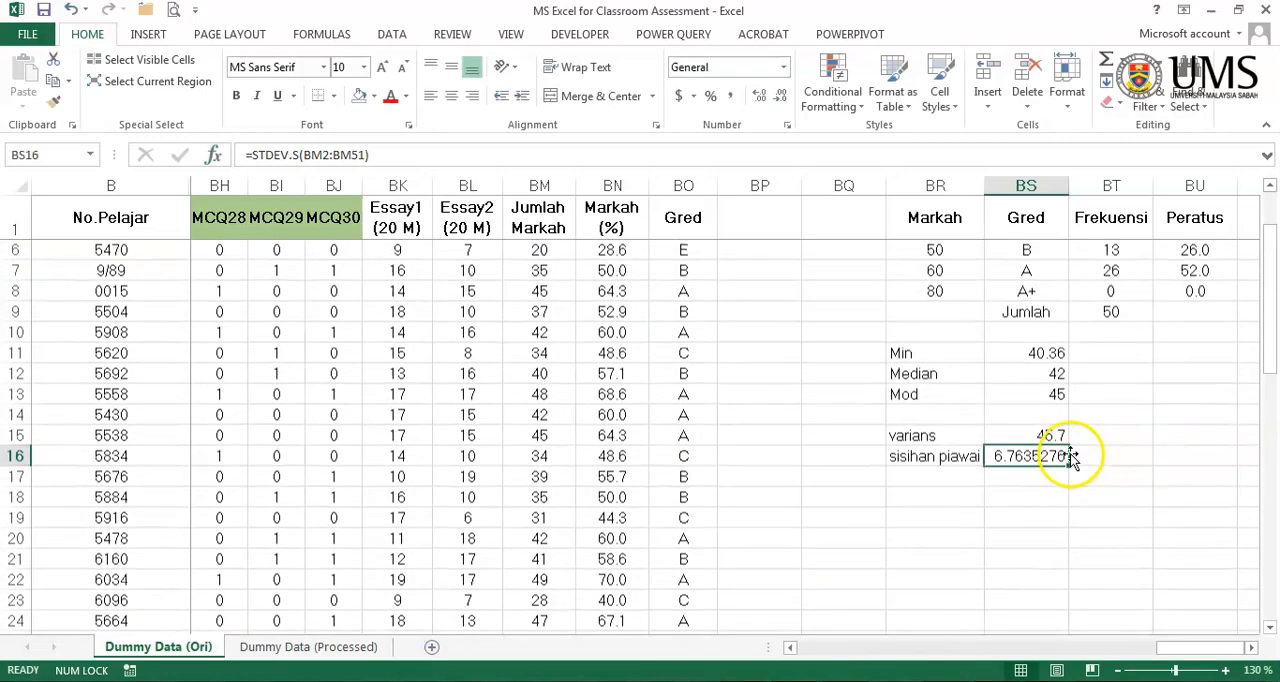
- Reduce the standard deviation value in BS16 to one decimal place
click(779, 104)
click(779, 104)
click(779, 104)
click(779, 104)
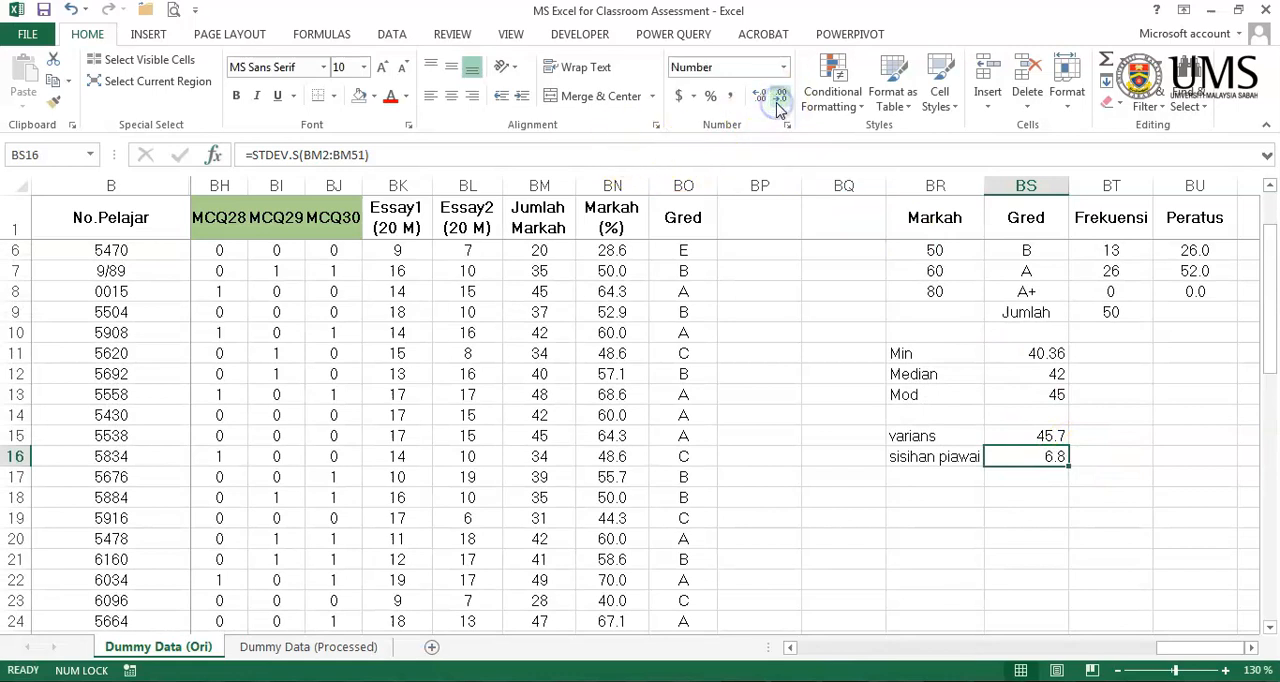
click(1080, 556)
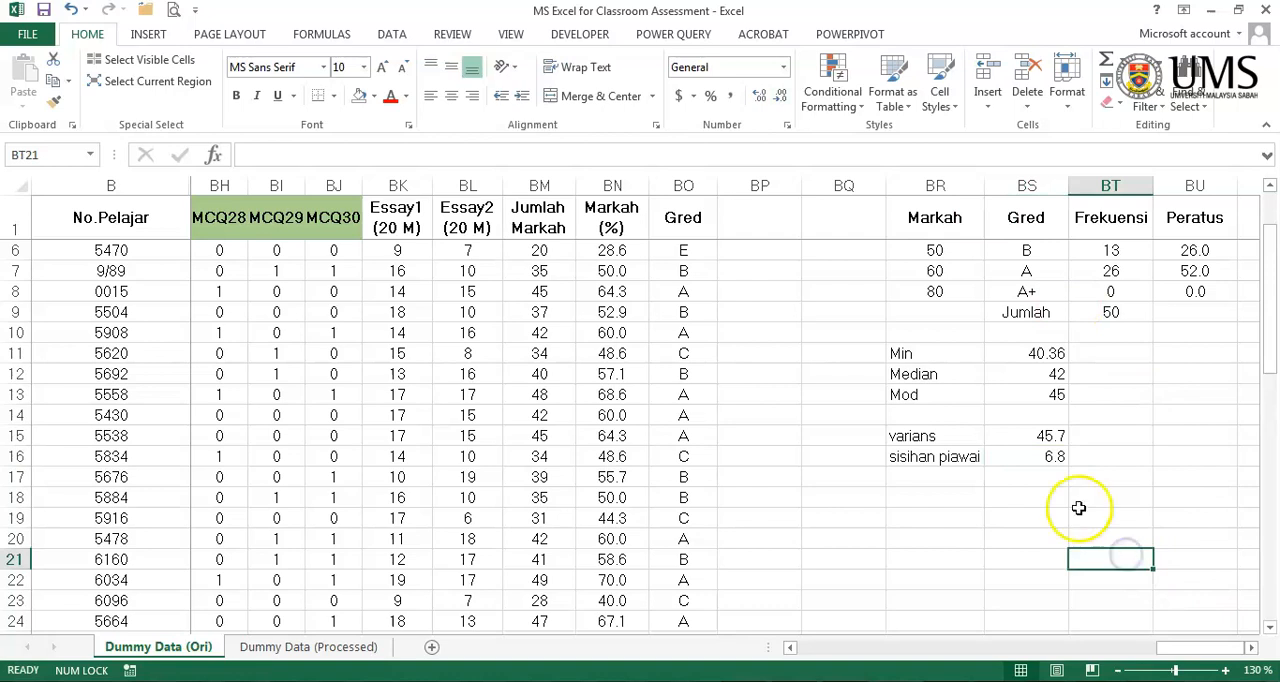
- Unhide the student answer columns C to AF between No.Pelajar and the green MCQ1 column
scroll(1084, 462, down, 2)
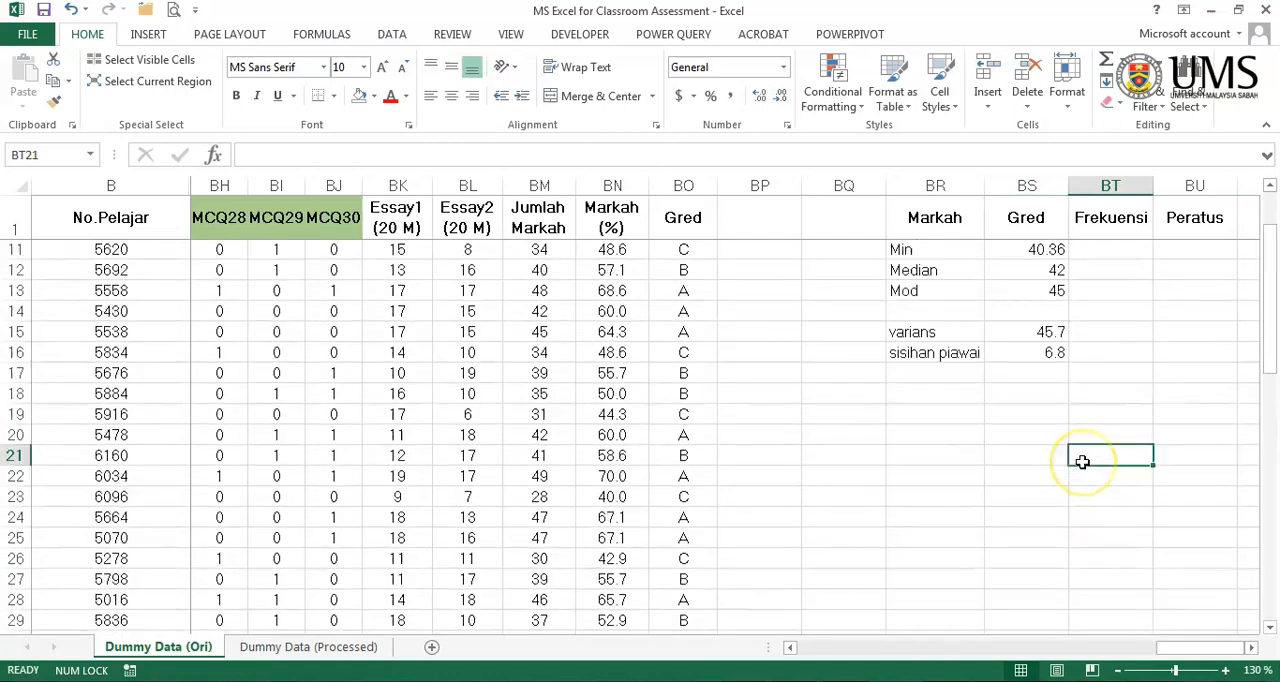
scroll(1082, 462, up, 3)
scroll(1082, 463, down, 7)
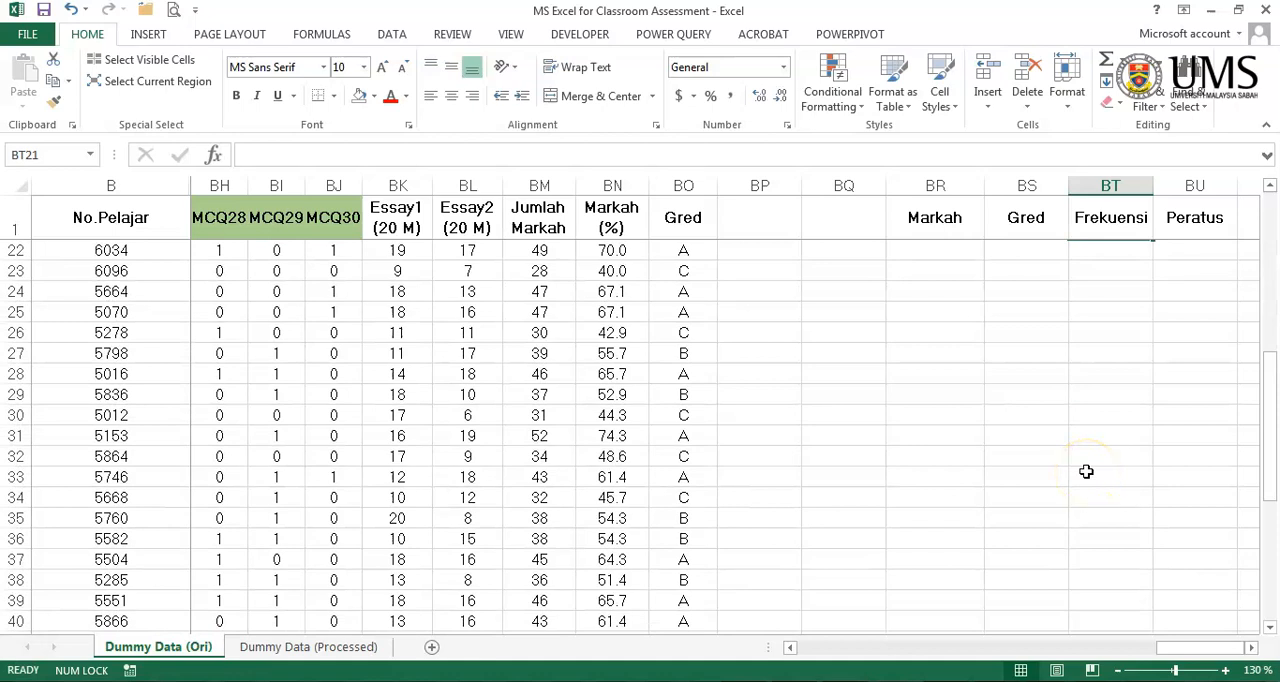
click(1086, 471)
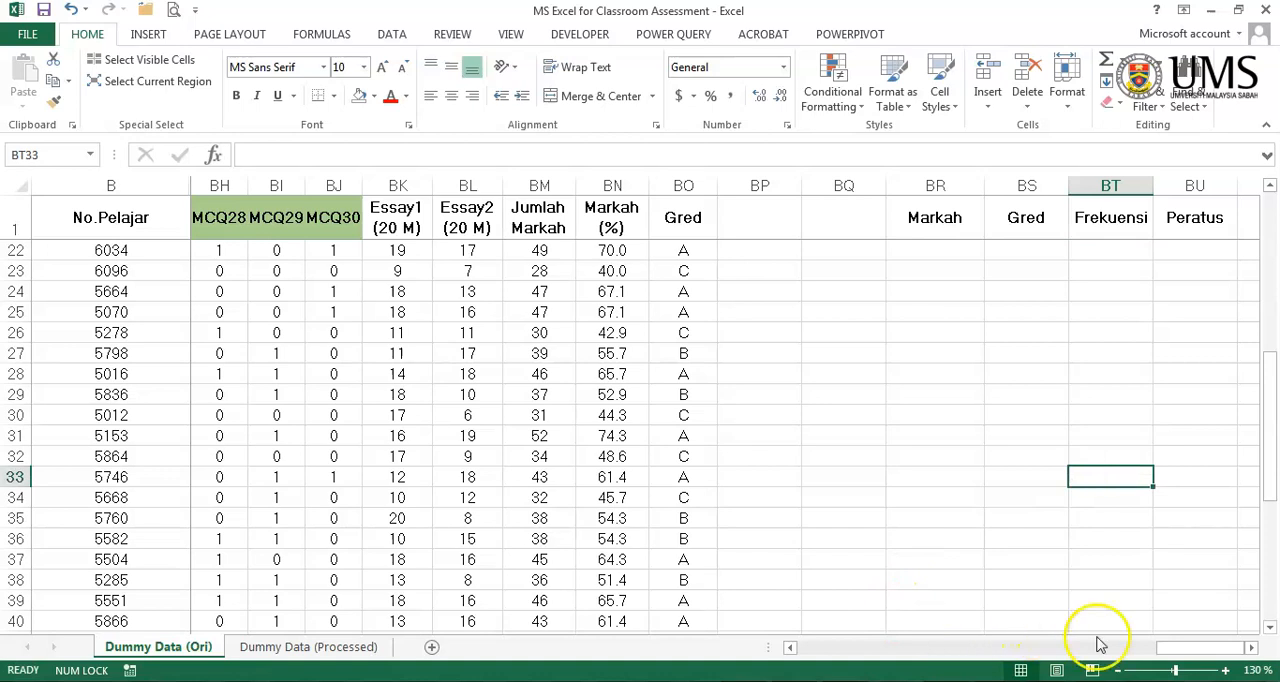
drag(1220, 647, 980, 648)
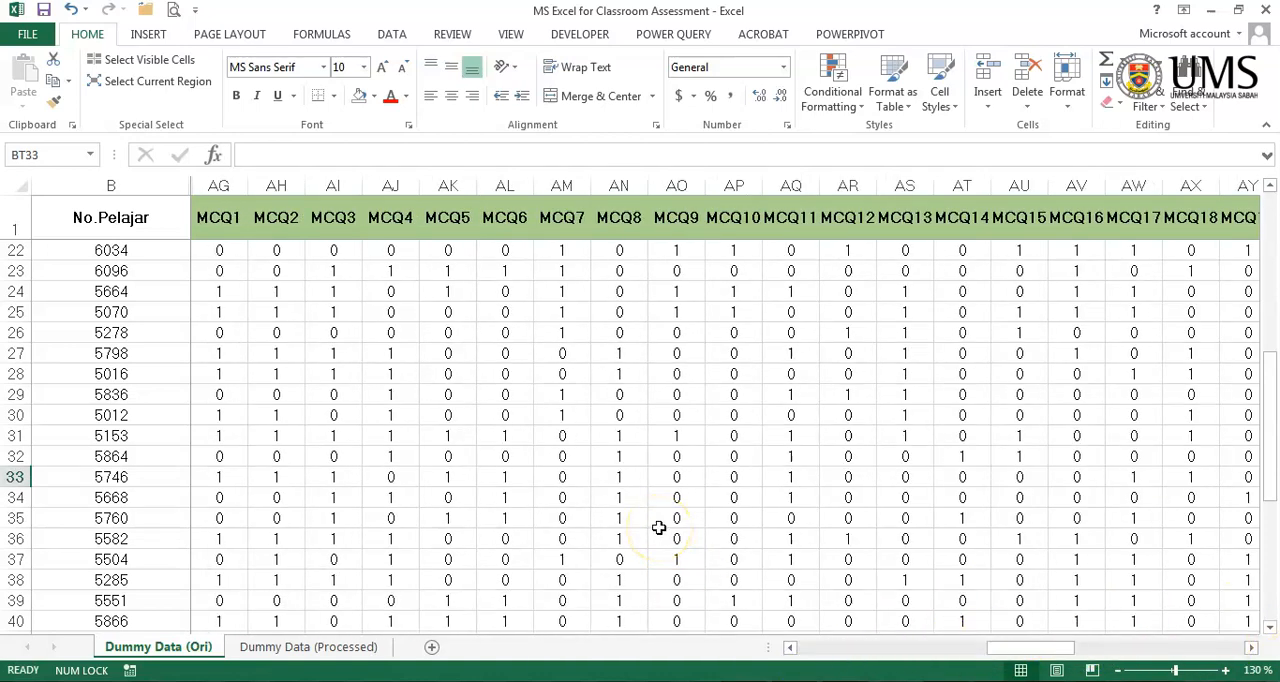
scroll(686, 505, down, 7)
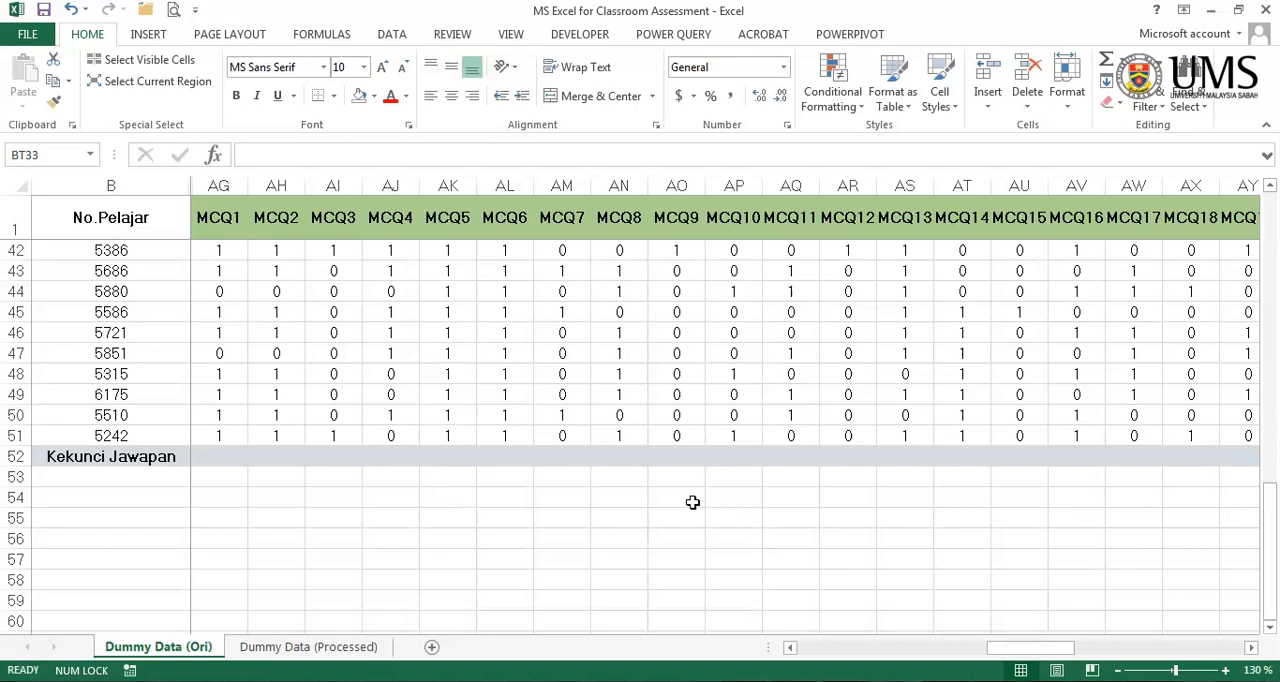
scroll(849, 516, up, 3)
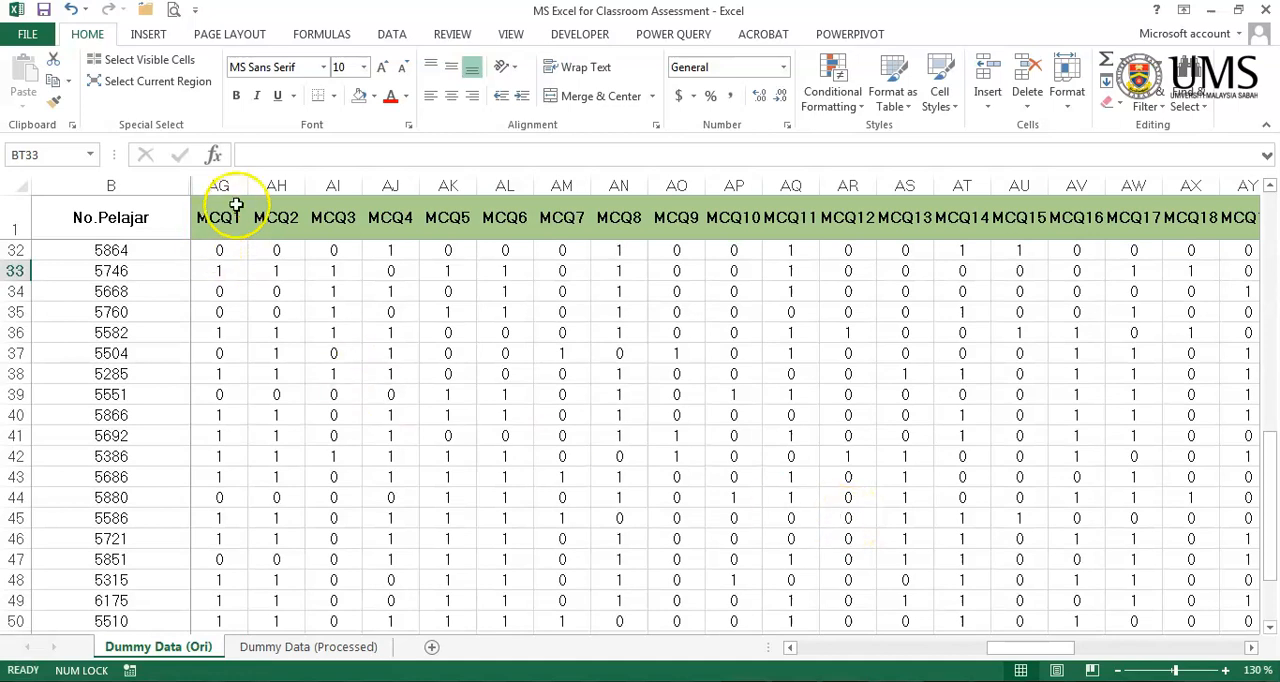
drag(222, 186, 120, 186)
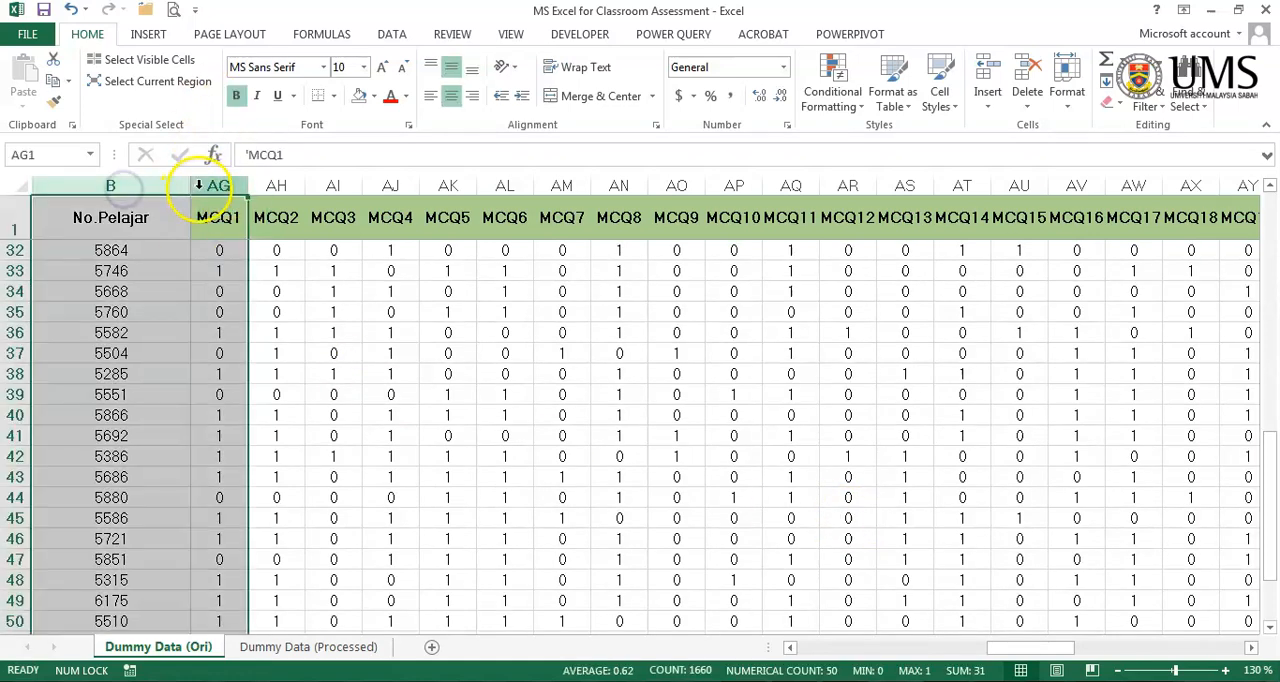
right_click(205, 188)
click(260, 450)
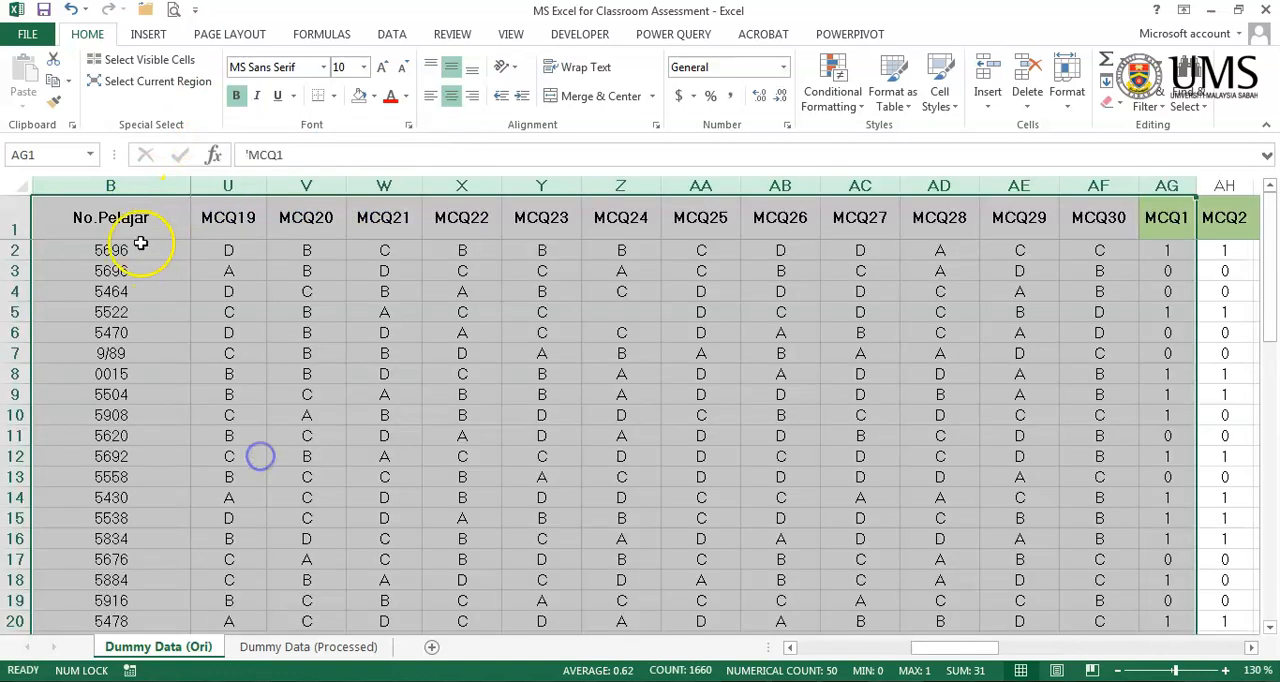
- Unhide the Bil column A in front of the No.Pelajar column
click(100, 186)
right_click(100, 186)
click(175, 467)
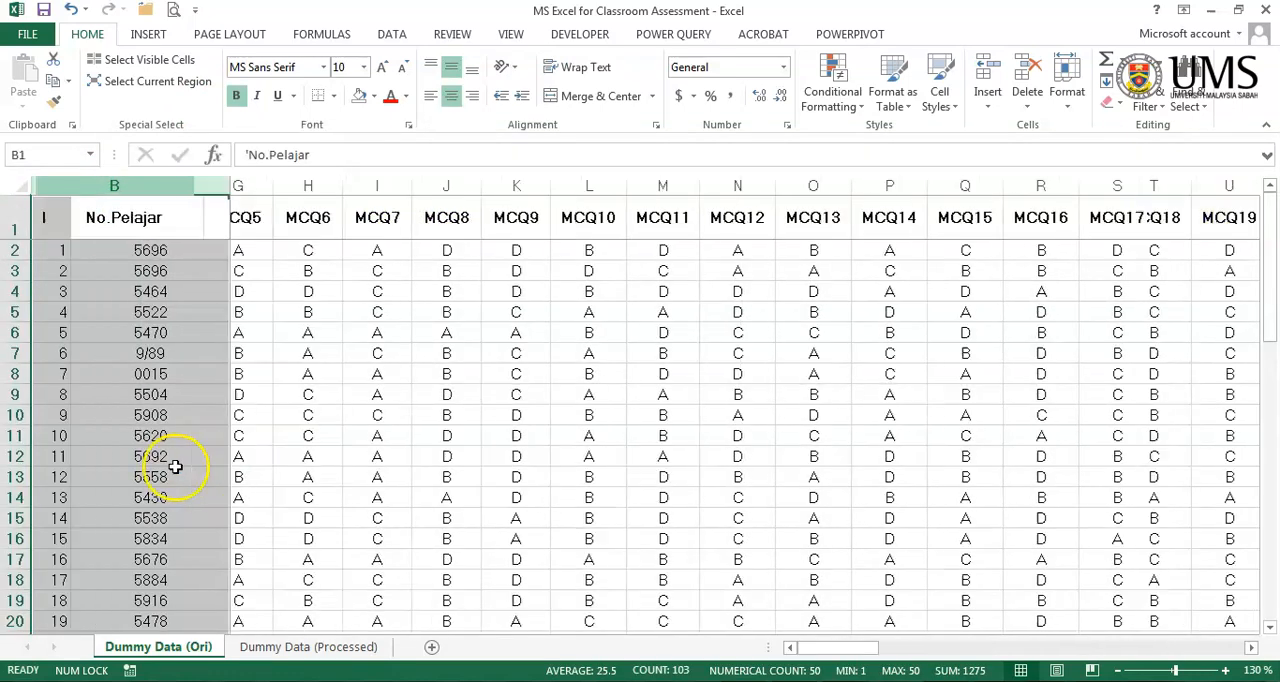
click(321, 396)
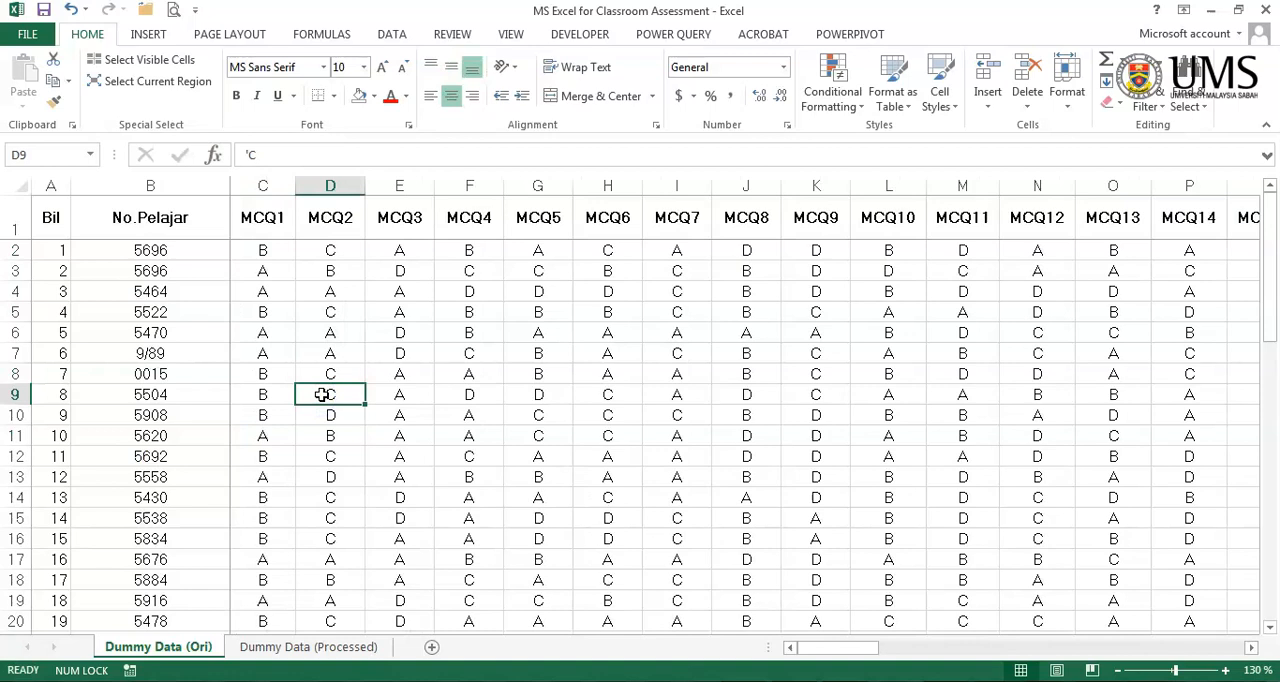
- Insert two blank columns before the green MCQ1 score column, separating the students' answers from the item scores
scroll(321, 394, down, 13)
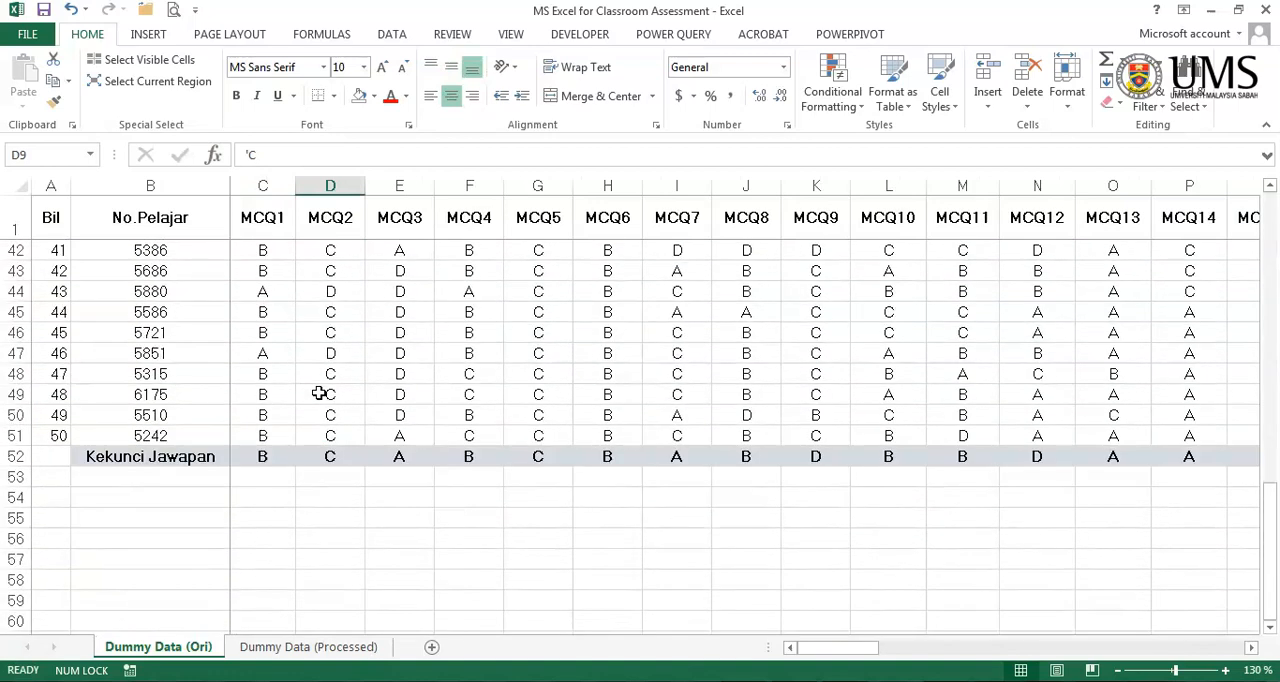
scroll(319, 393, down, 3)
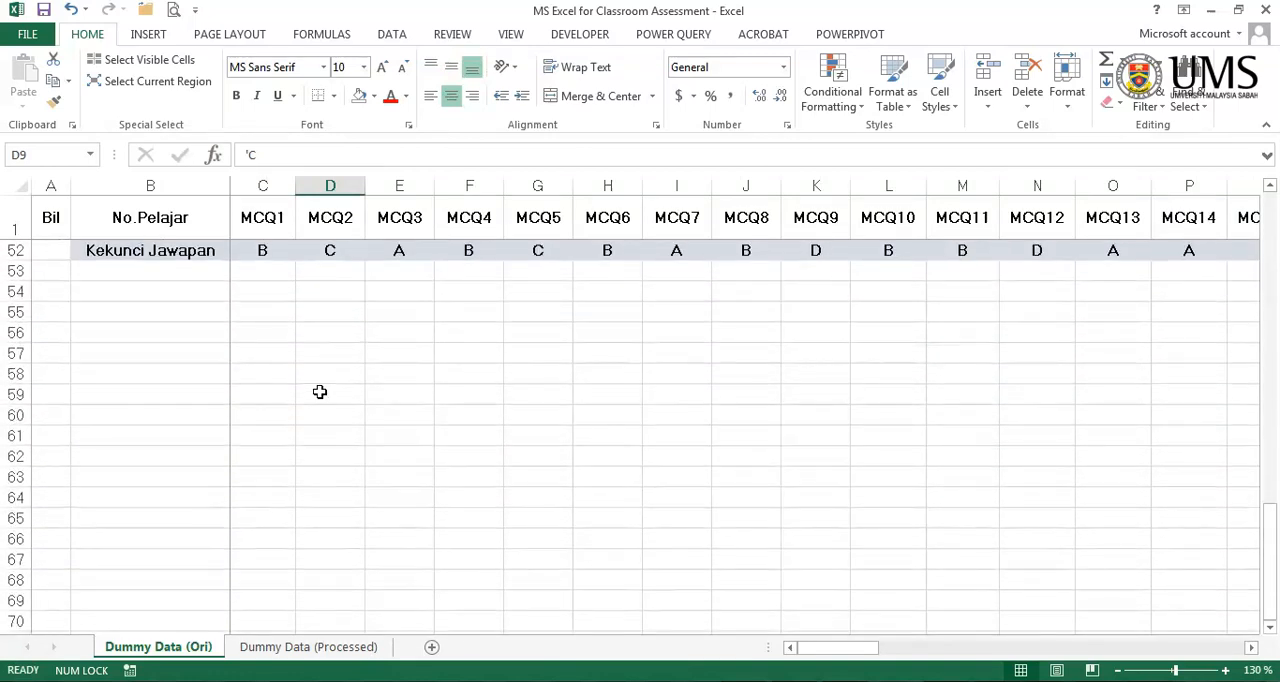
scroll(319, 392, up, 3)
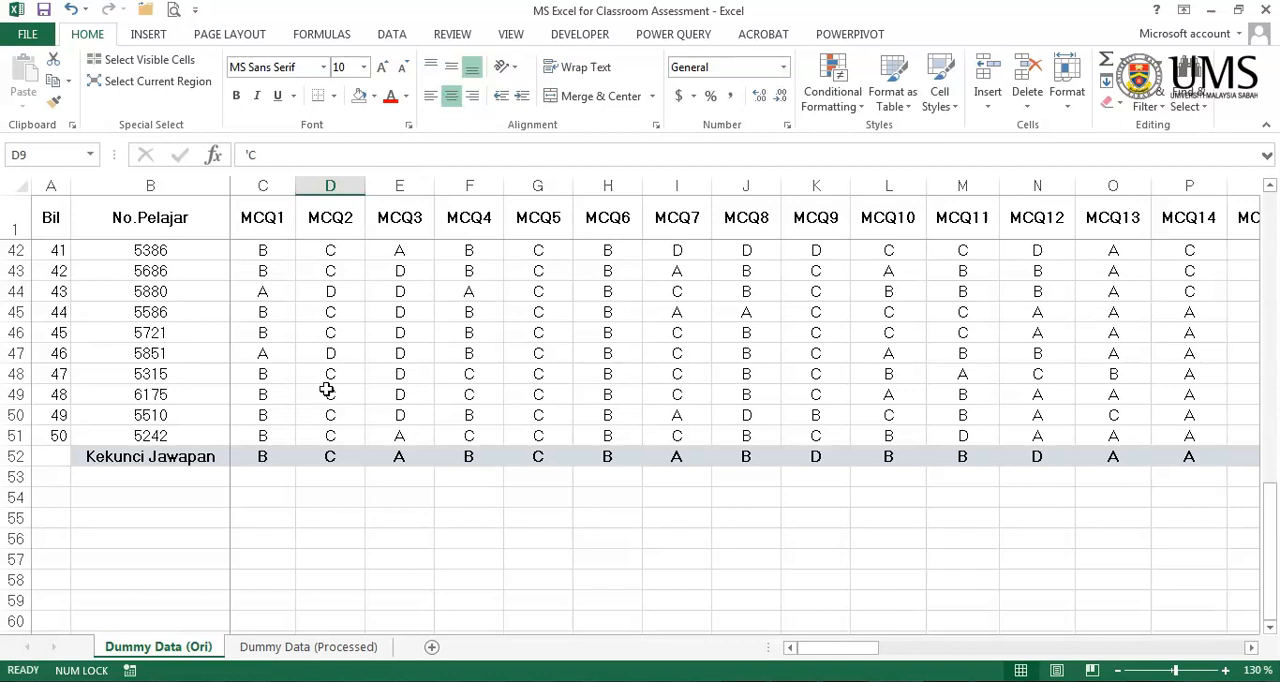
scroll(327, 390, up, 12)
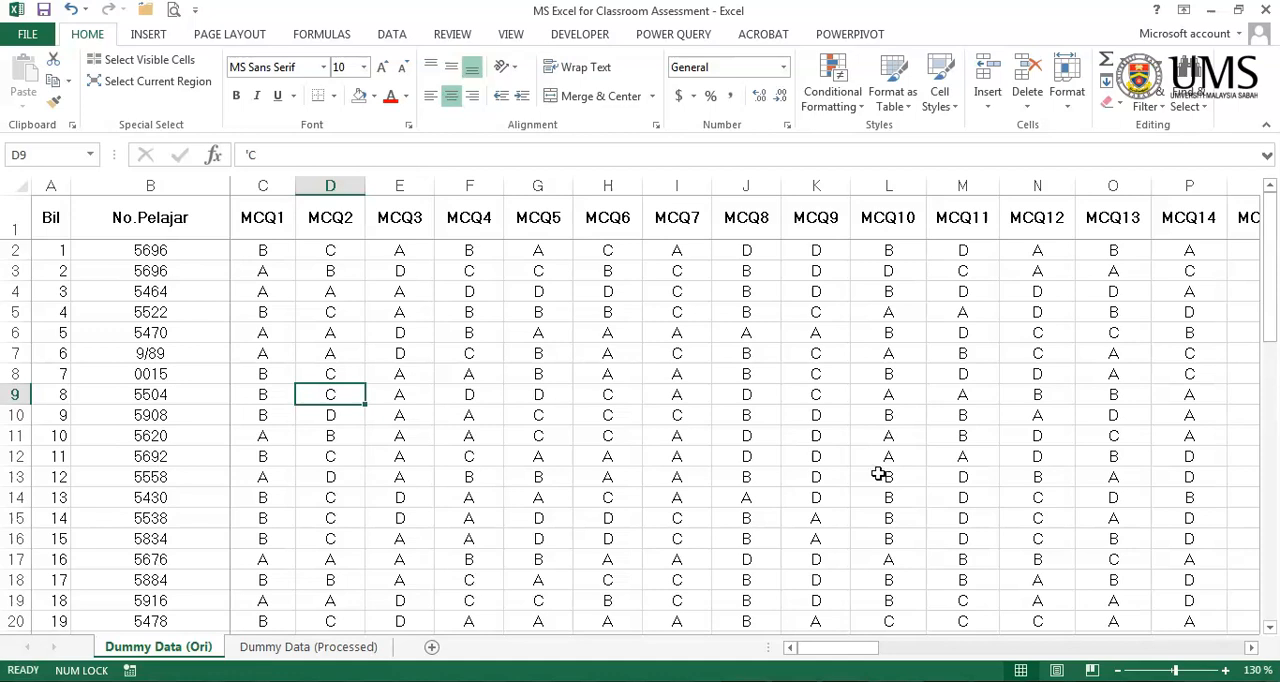
drag(866, 649, 1025, 650)
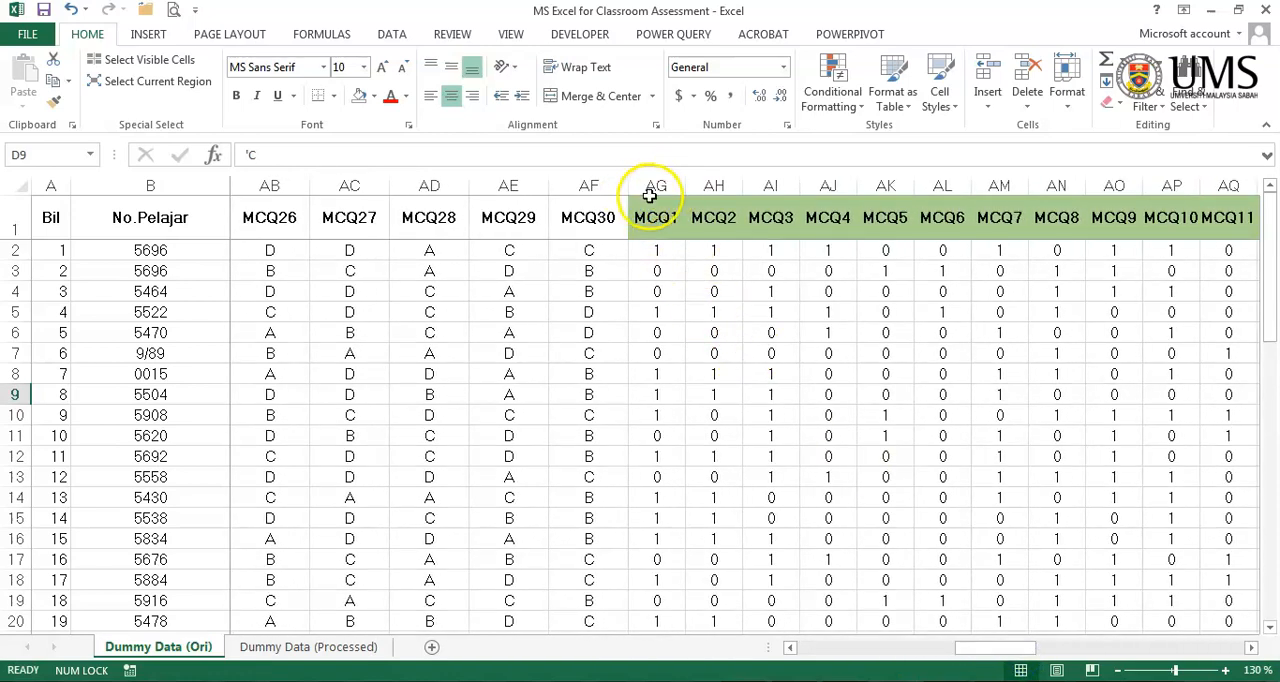
click(656, 186)
right_click(658, 188)
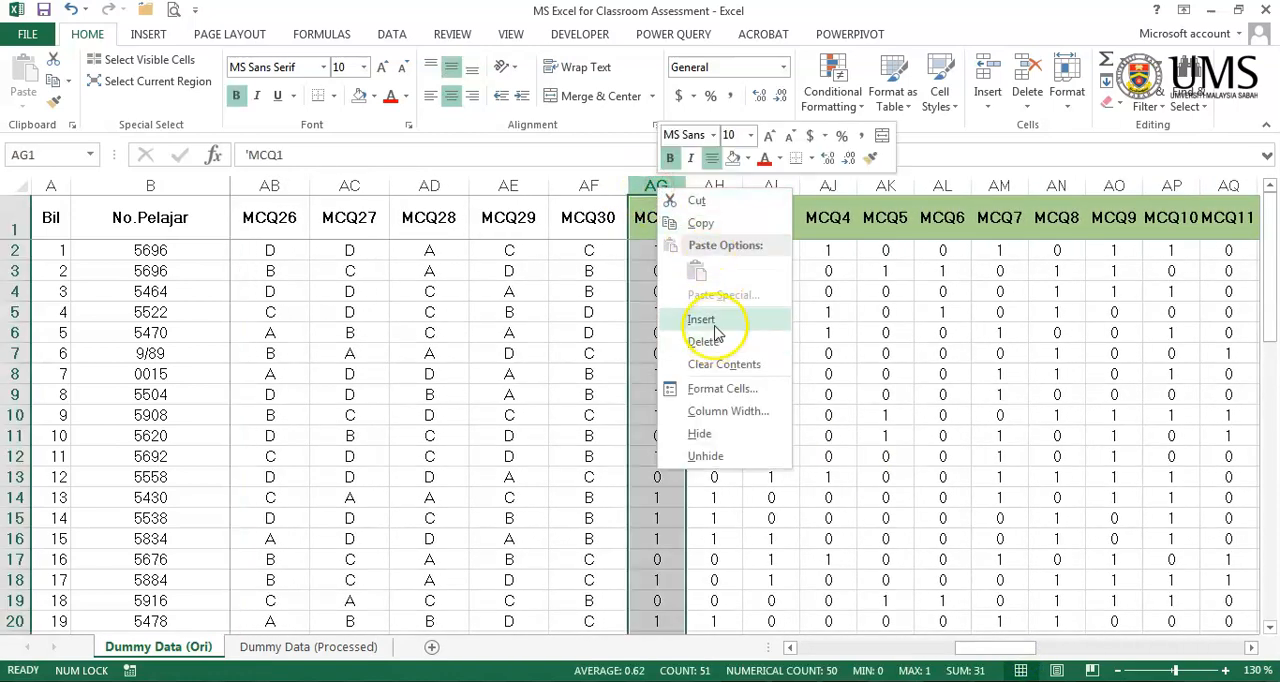
click(701, 319)
right_click(682, 188)
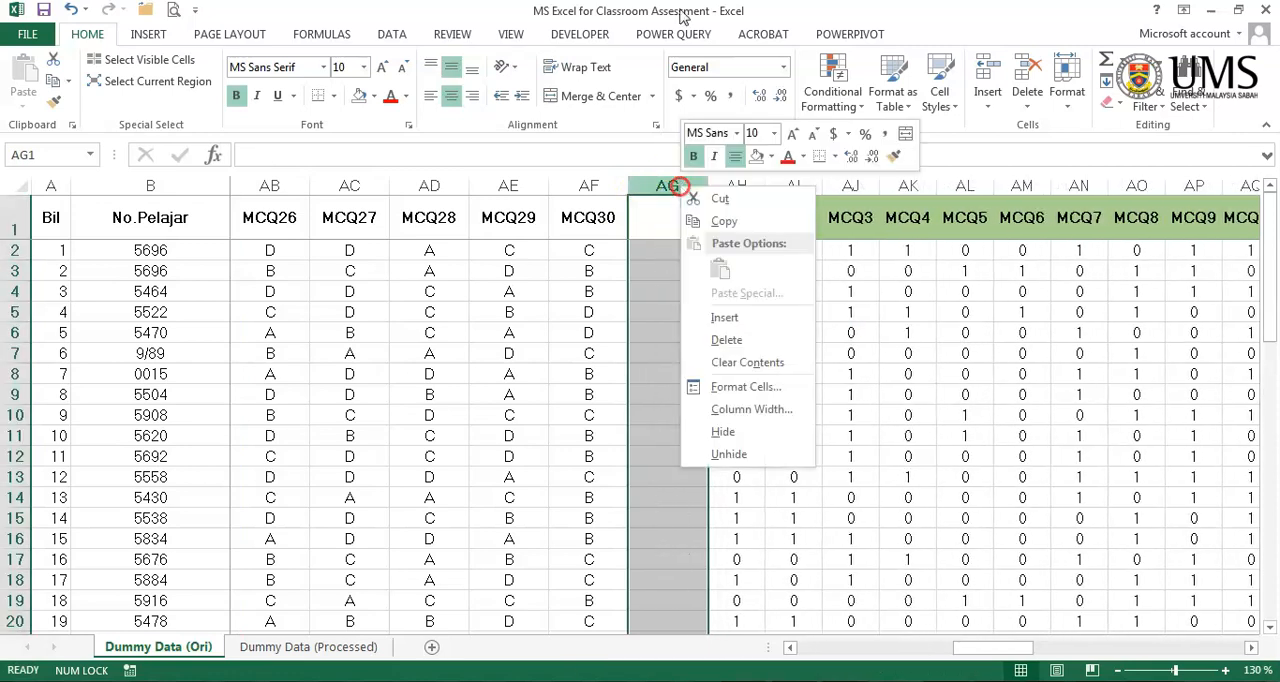
click(712, 317)
click(665, 392)
- Narrow the MCQ answer columns C to AF to one uniform width
drag(606, 182, 46, 188)
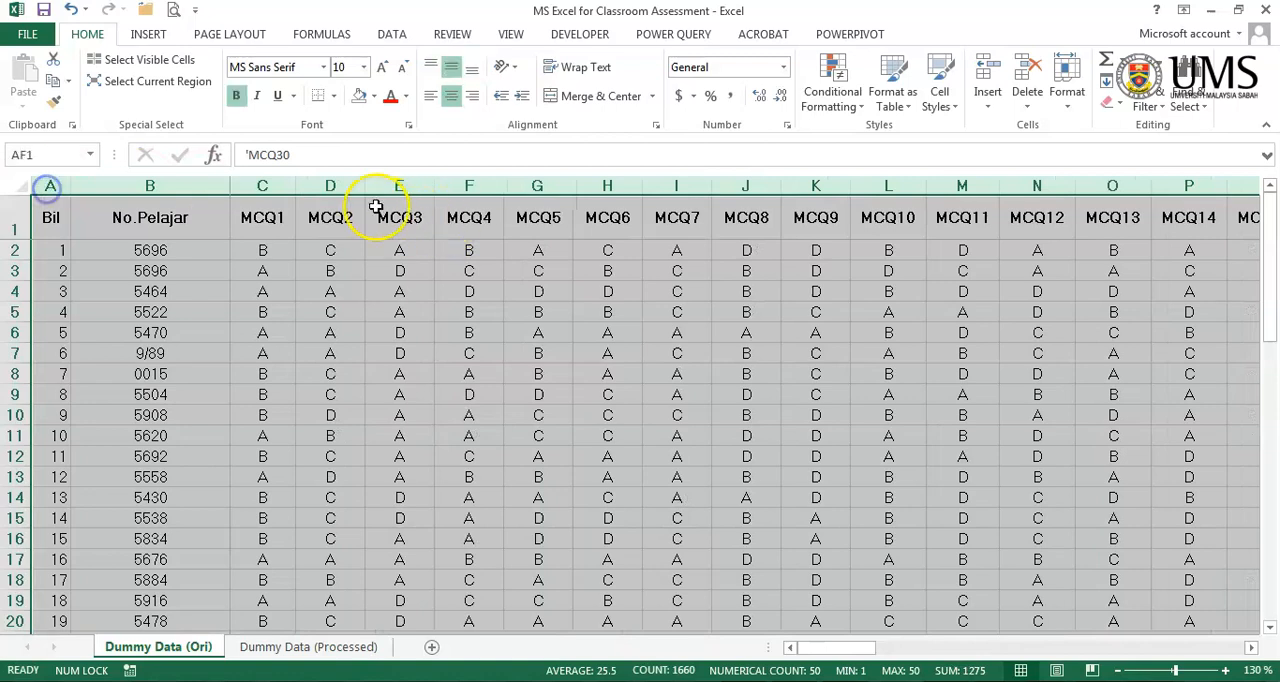
drag(268, 186, 1007, 246)
drag(1023, 186, 1013, 187)
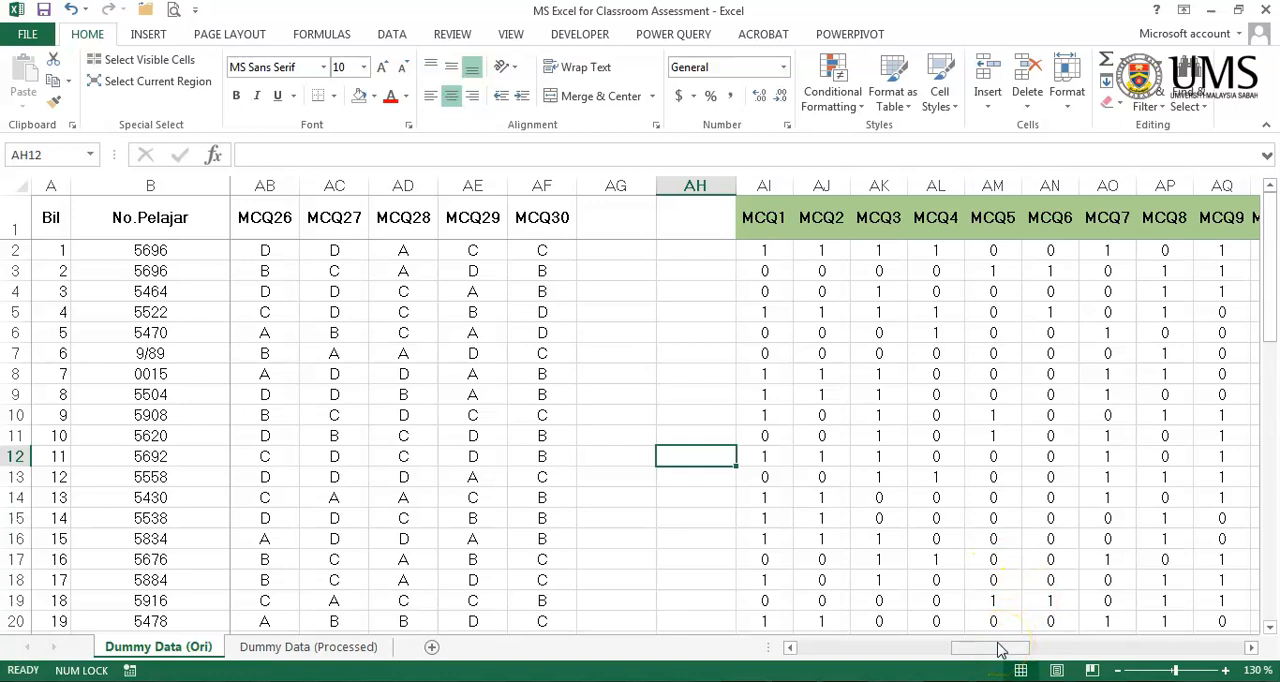
- Select all student records from Bil to Gred in A2:BQ51, leaving out the header and Kekunci Jawapan rows
scroll(1005, 652, right, 1)
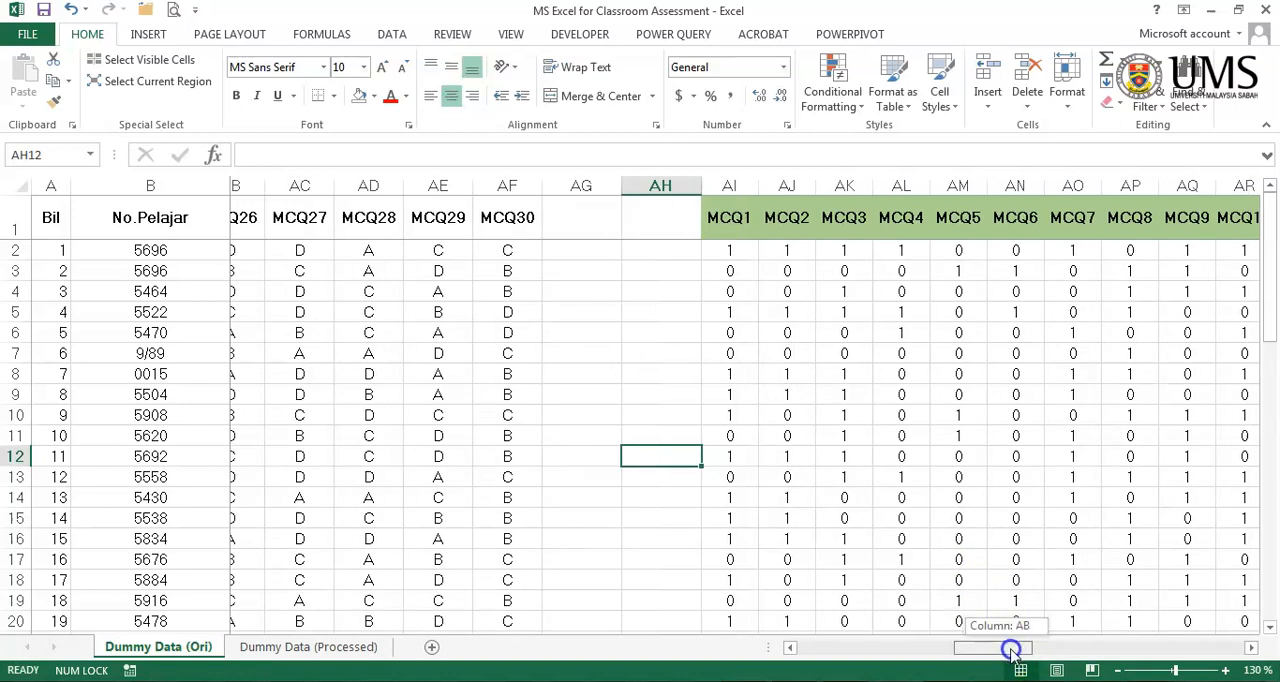
drag(1000, 657, 1206, 646)
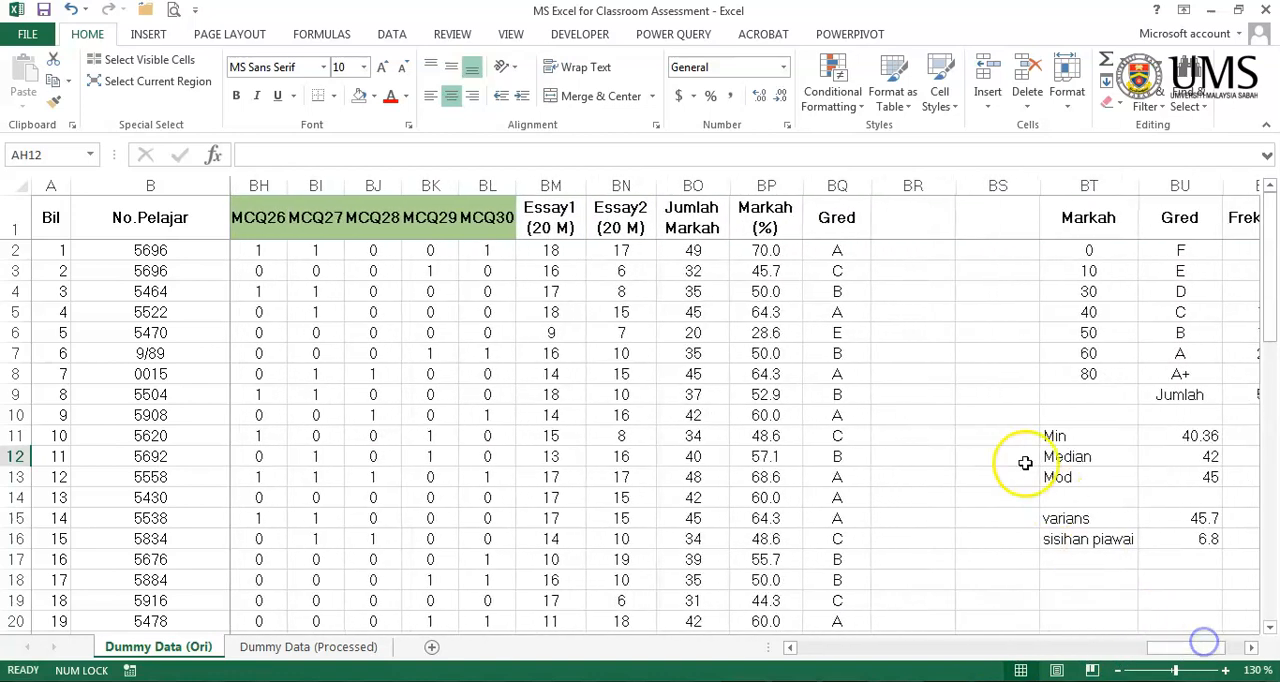
click(845, 258)
drag(845, 258, 34, 560)
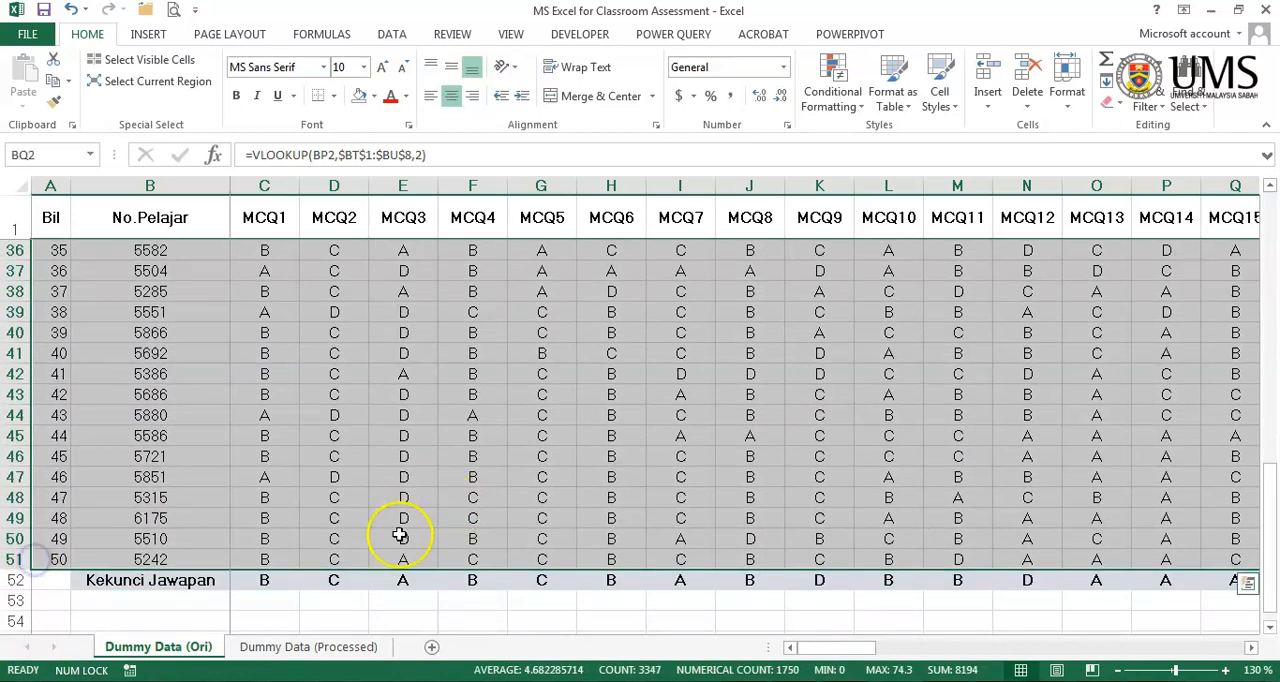
scroll(905, 485, up, 11)
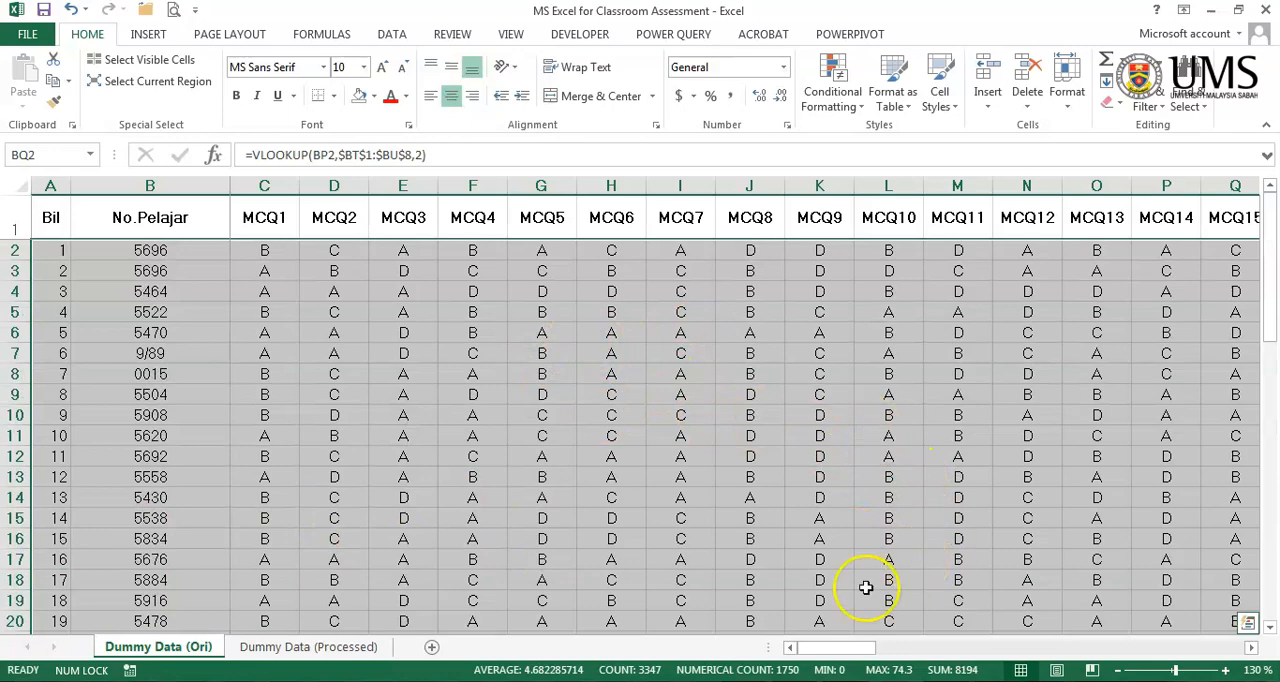
drag(829, 650, 1172, 655)
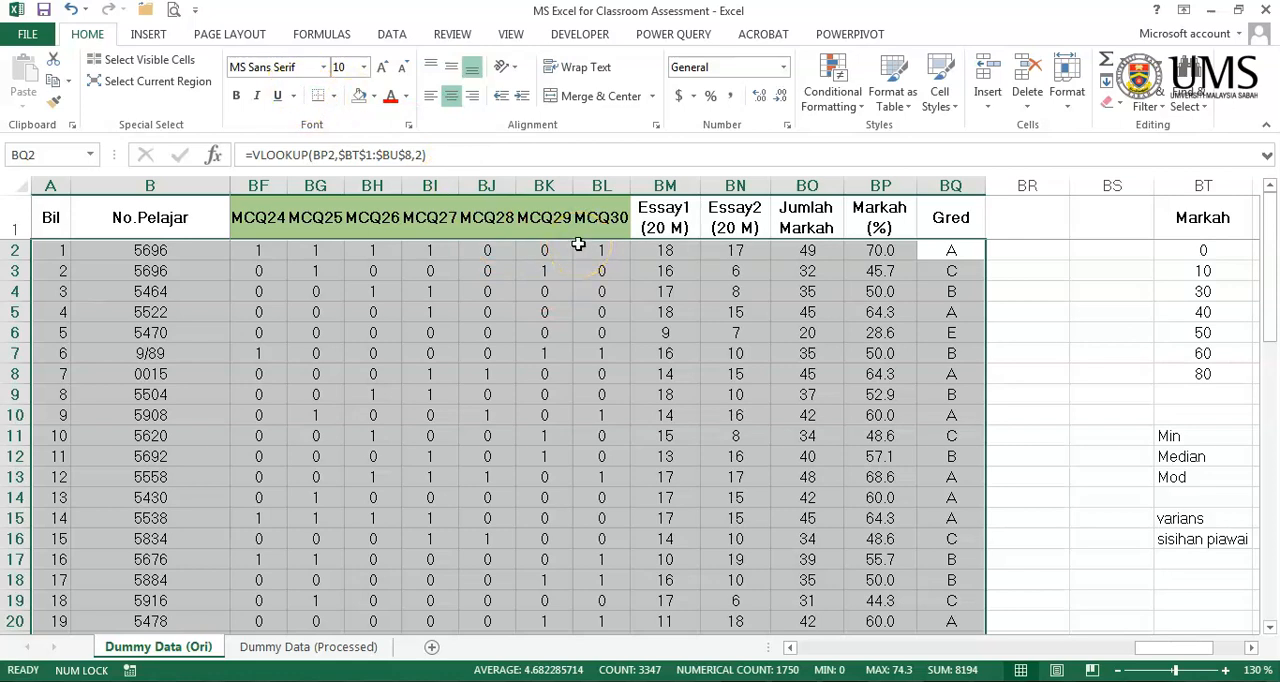
- Open the Sort settings for the selected records and turn off the option that the data has headers
click(396, 40)
click(399, 38)
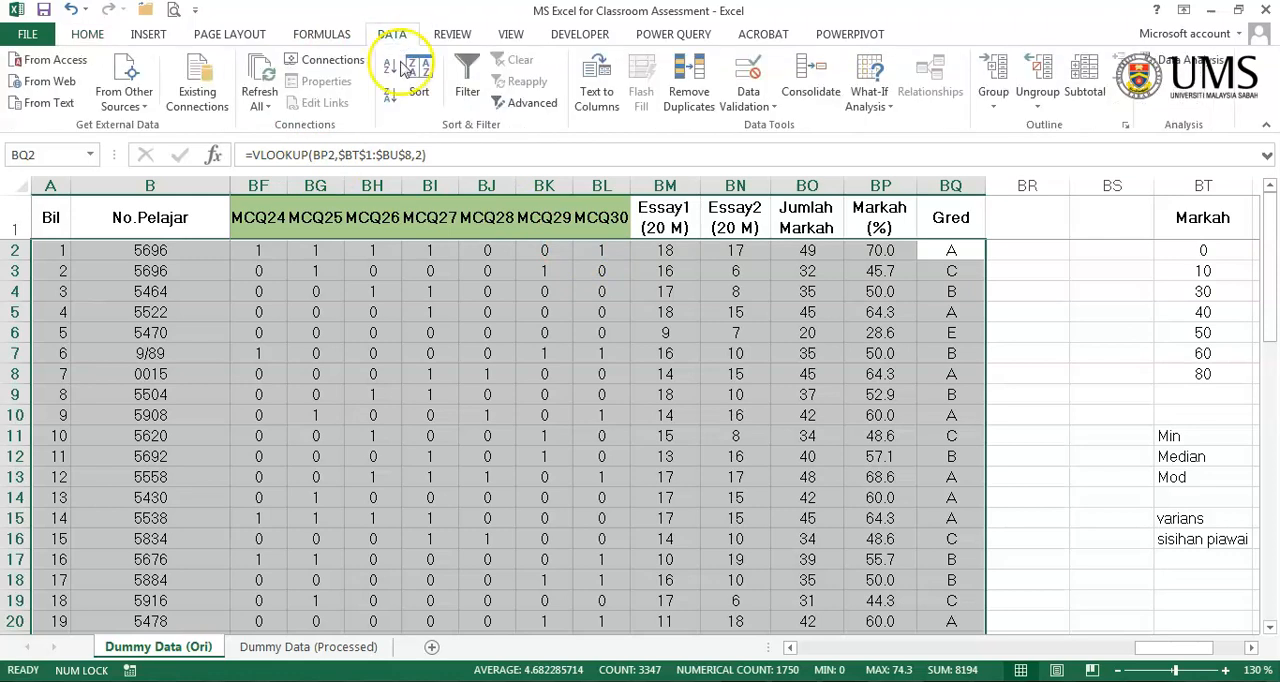
click(425, 95)
drag(612, 412, 562, 304)
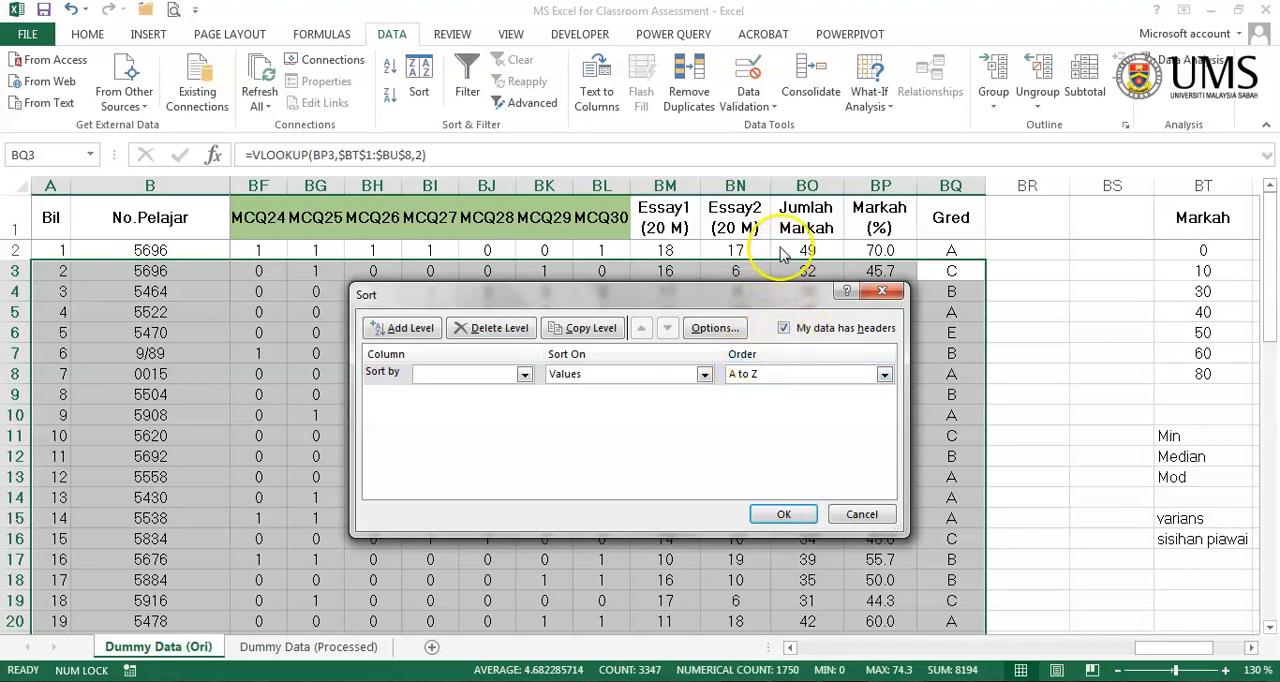
click(784, 328)
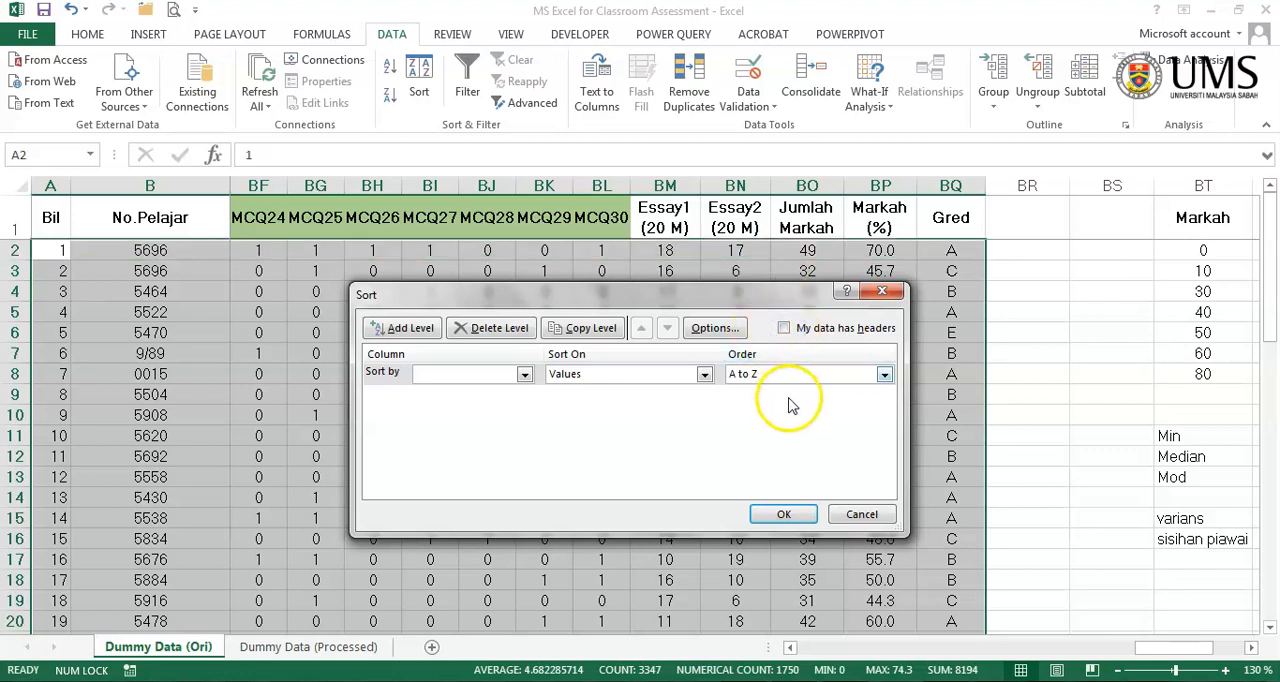
- Sort the selected records by Column BO, the Jumlah Markah totals, from largest to smallest
click(525, 374)
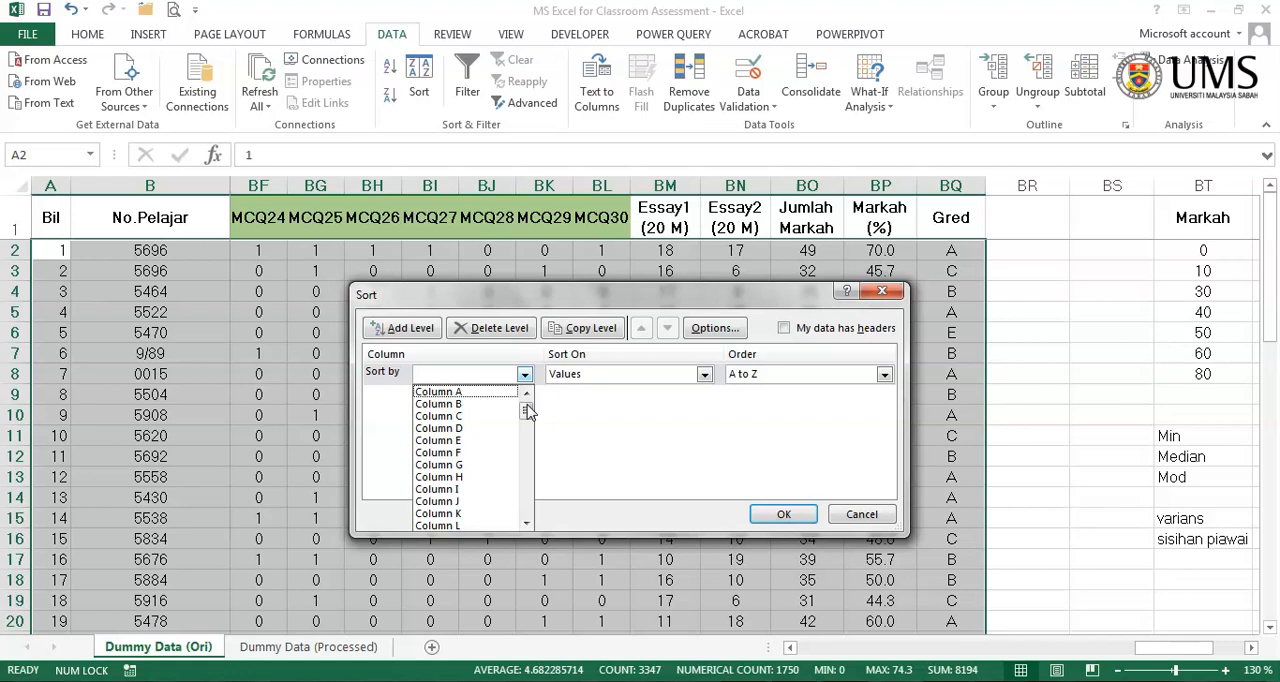
drag(527, 411, 518, 530)
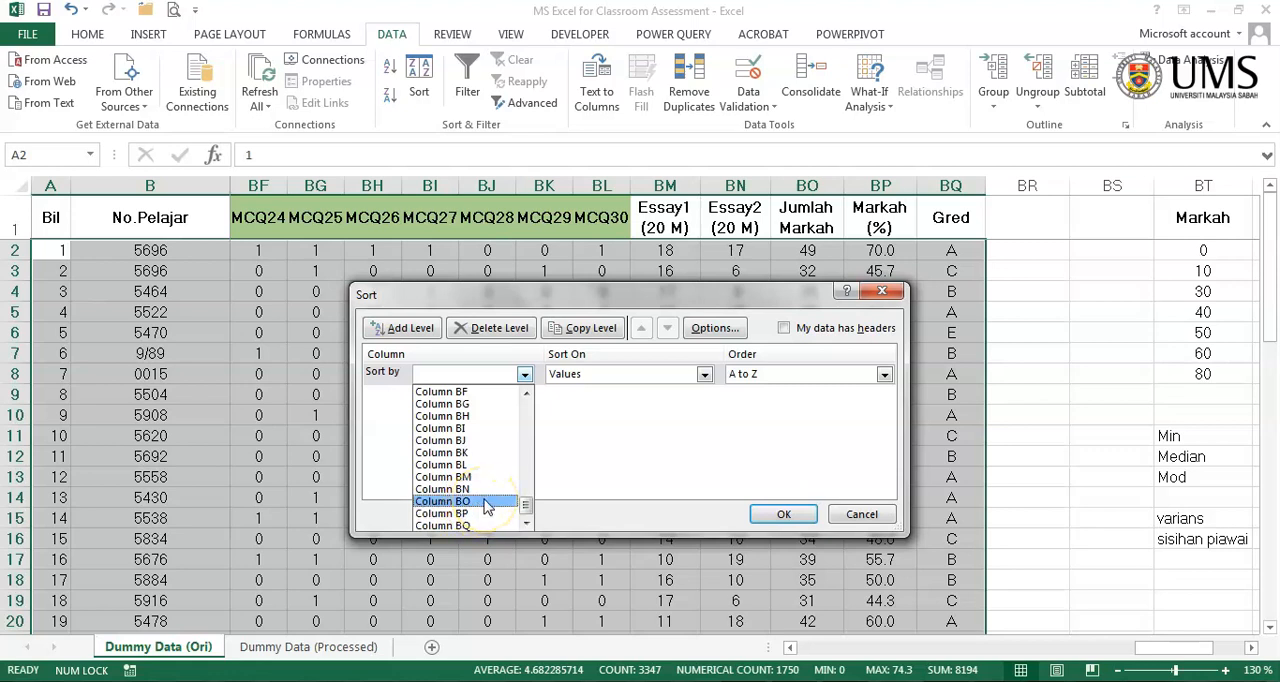
click(486, 501)
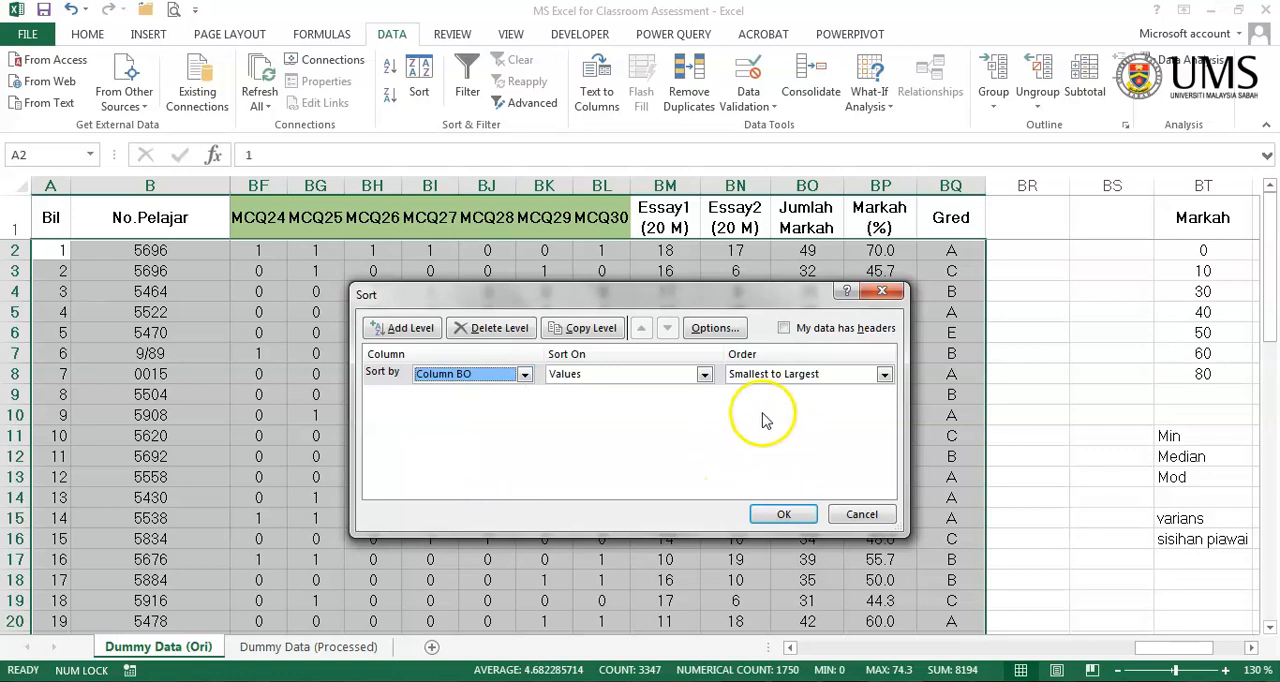
click(801, 381)
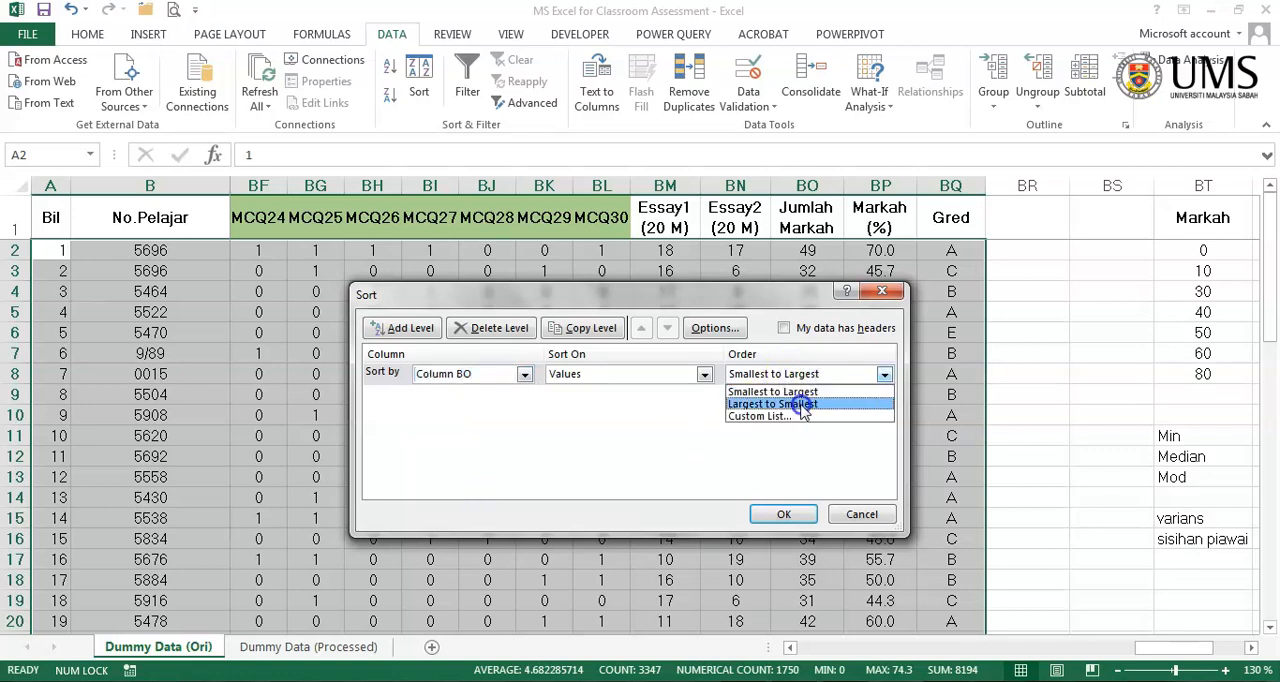
click(802, 405)
click(784, 514)
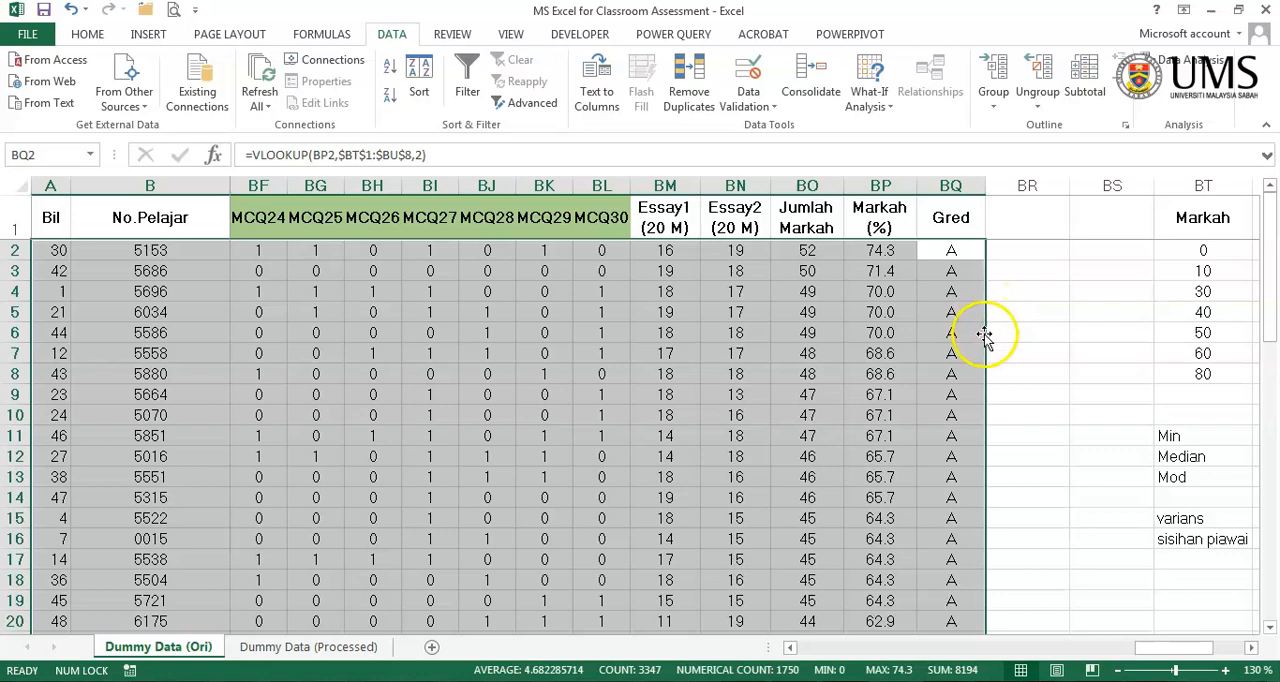
scroll(982, 335, down, 17)
scroll(980, 342, up, 3)
scroll(975, 347, up, 2)
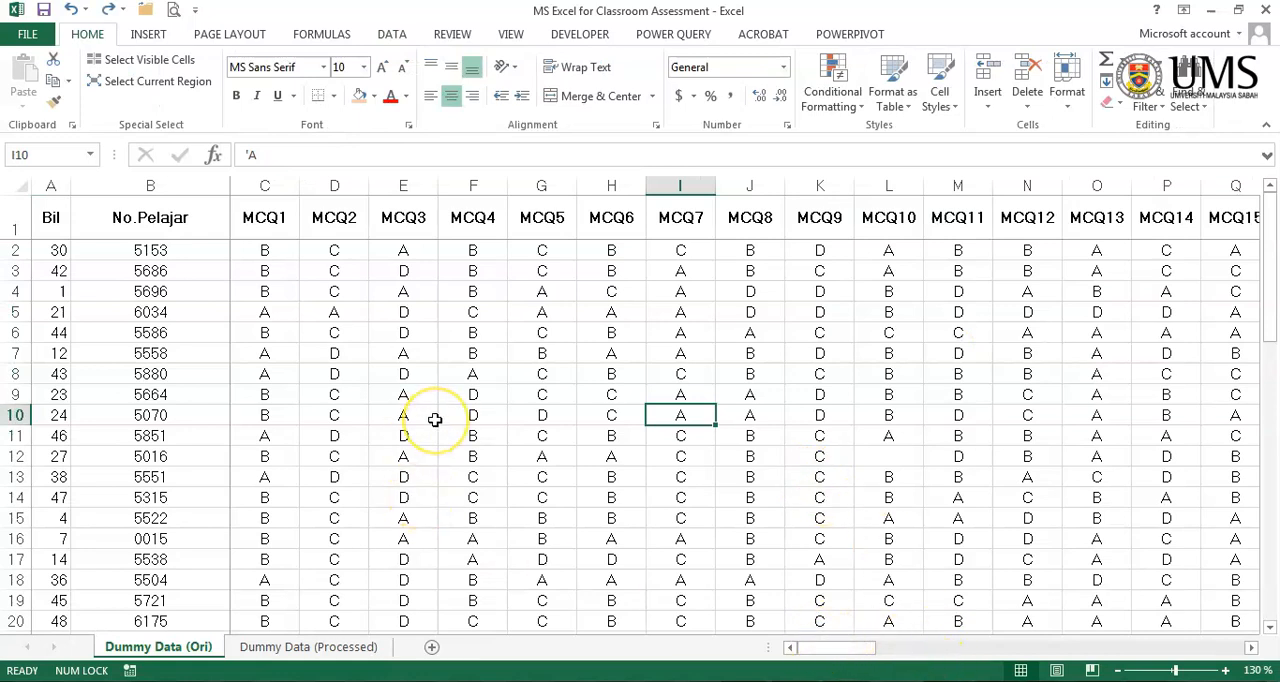
click(446, 379)
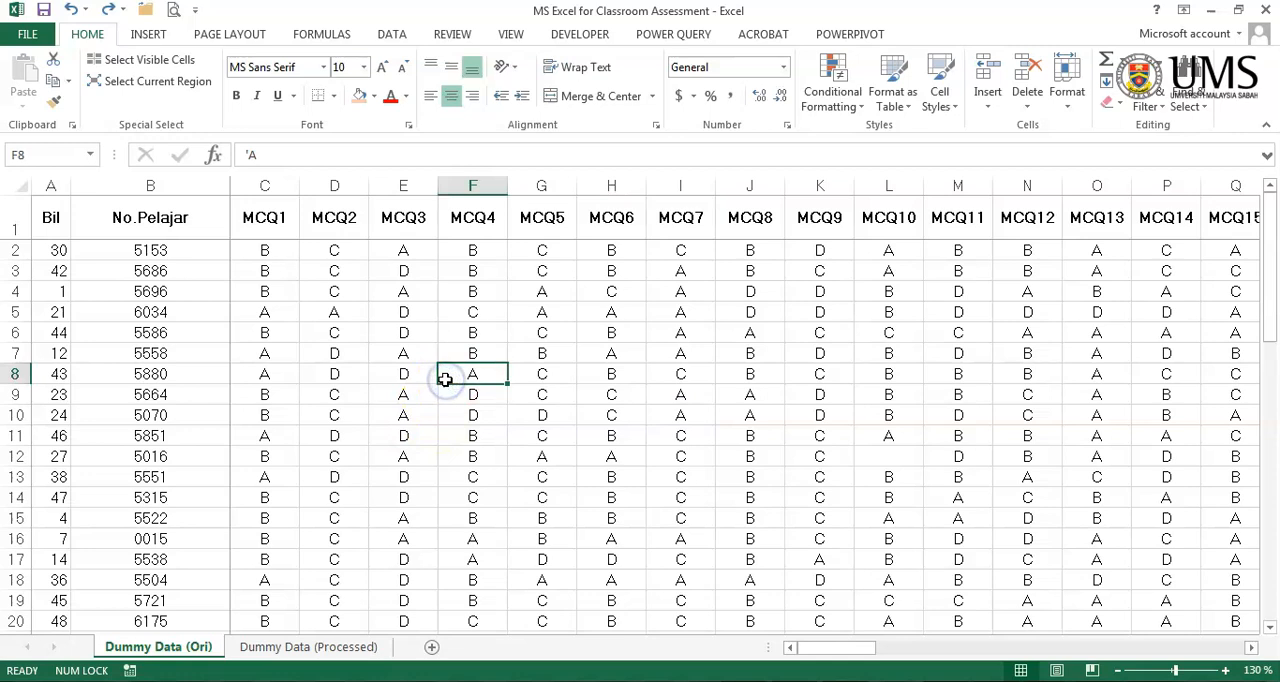
click(383, 372)
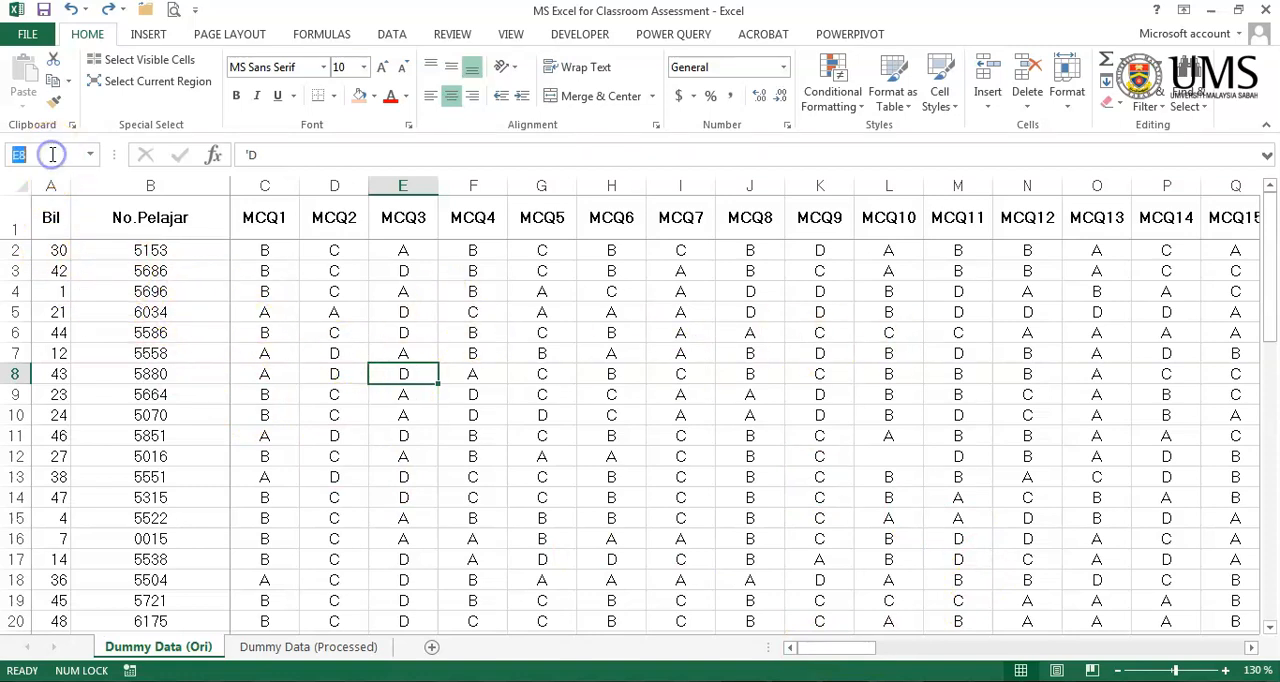
click(145, 305)
drag(57, 253, 58, 414)
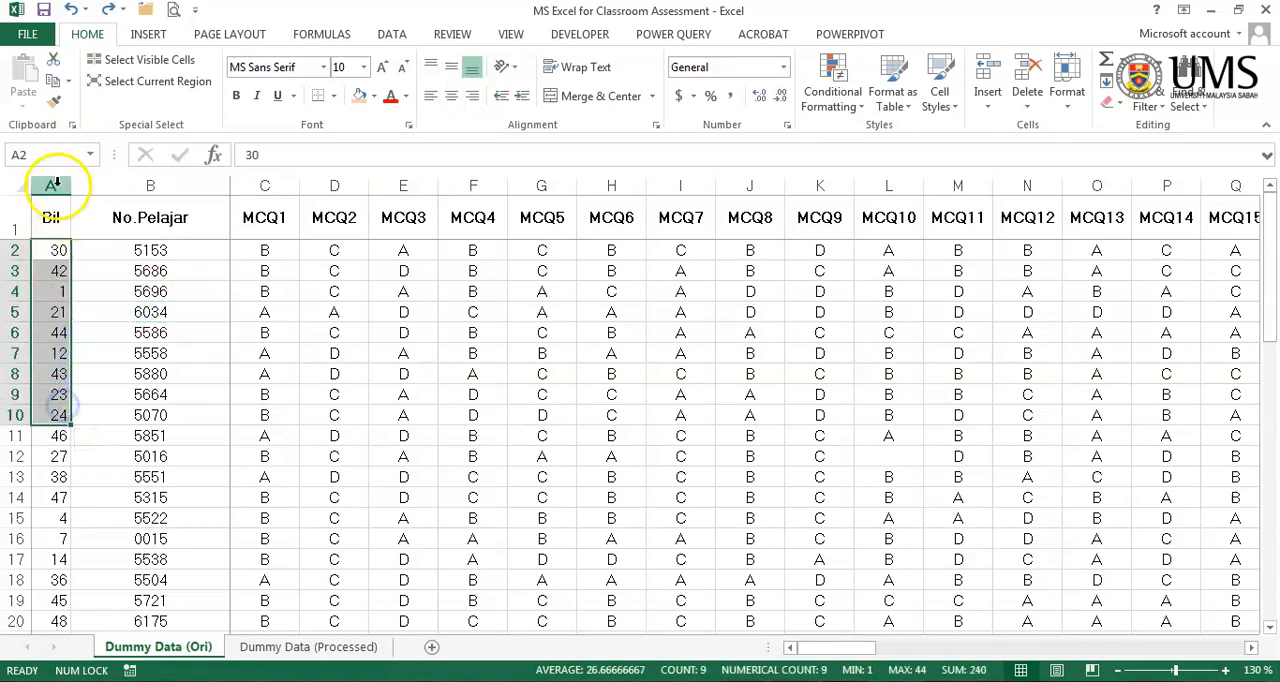
click(48, 155)
click(48, 255)
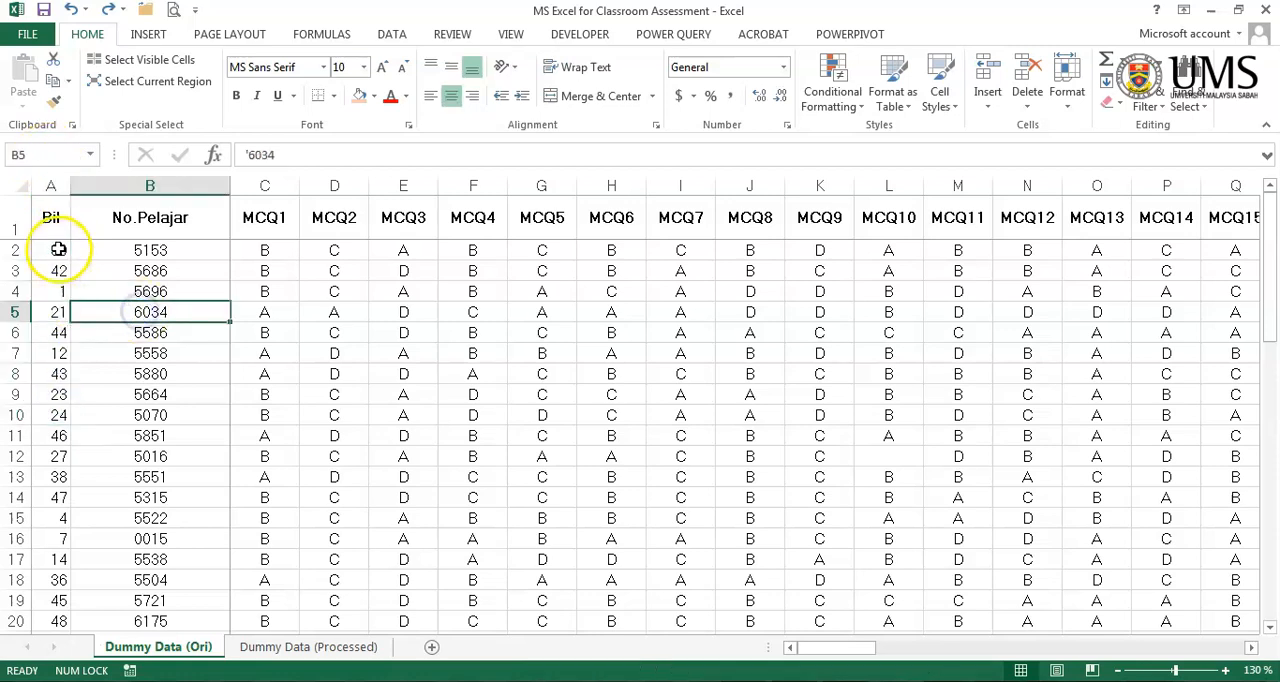
- Fill the 15 highest-scoring student records, A2:BQ16, with light green
drag(58, 249, 64, 520)
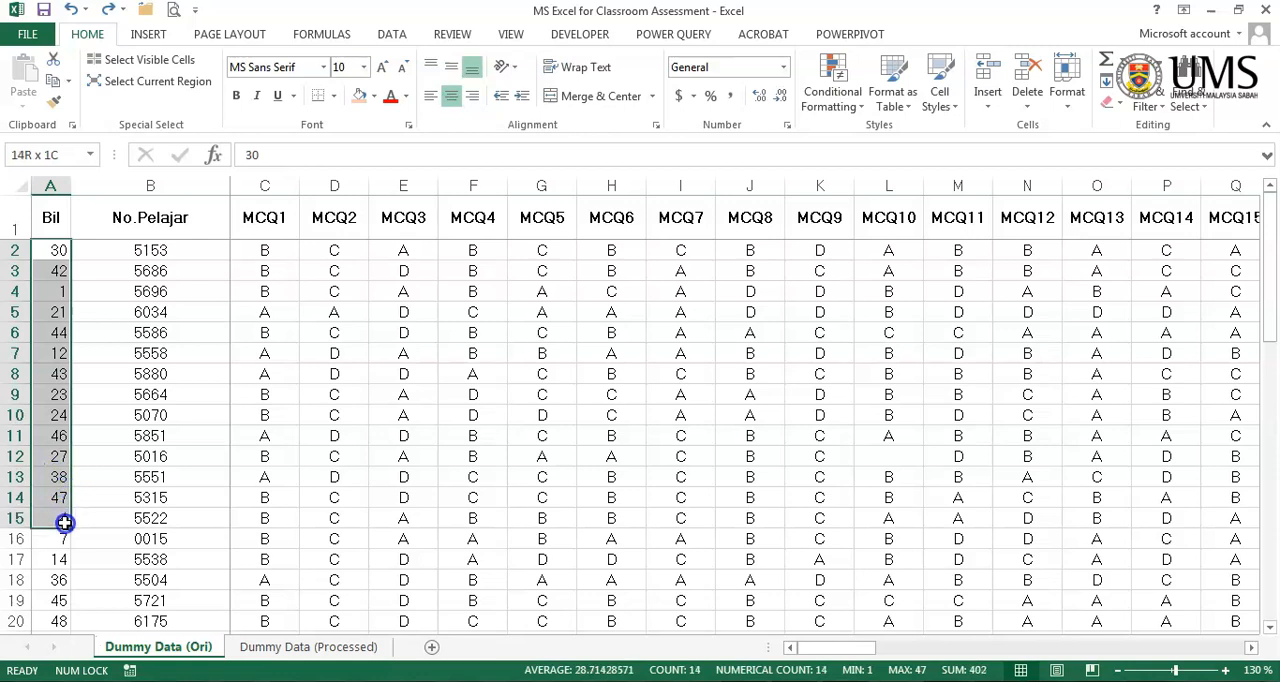
drag(64, 522, 960, 517)
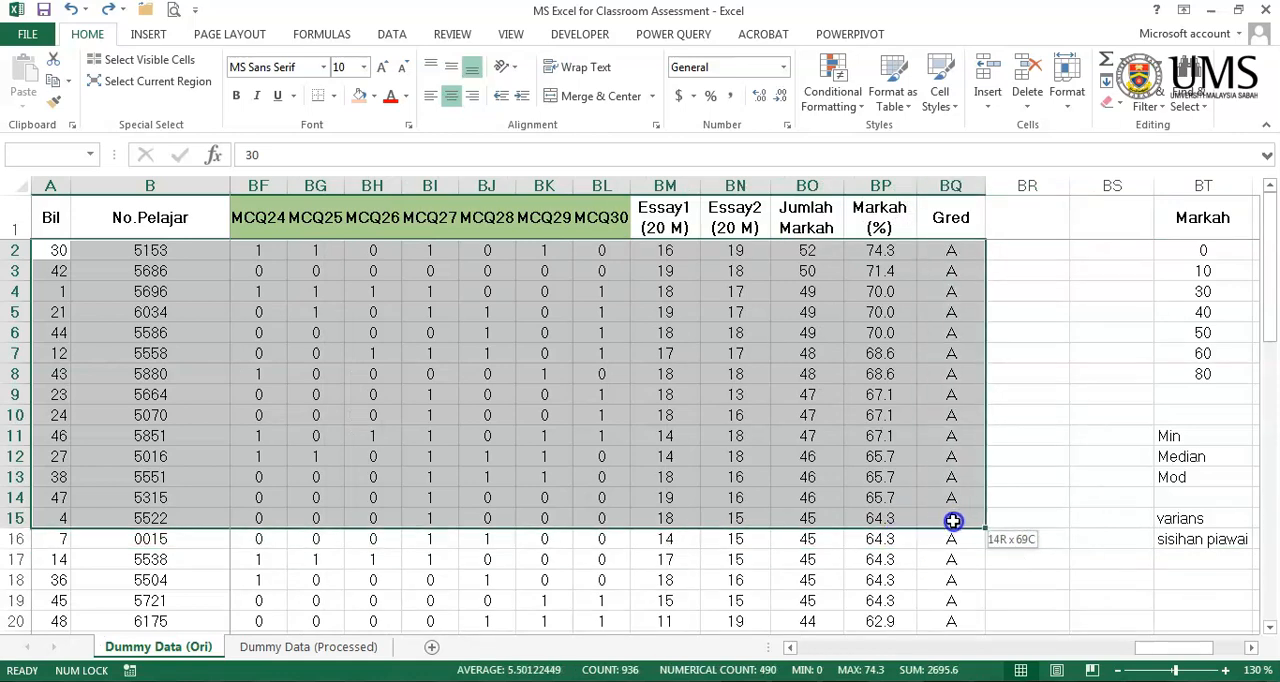
drag(953, 521, 950, 533)
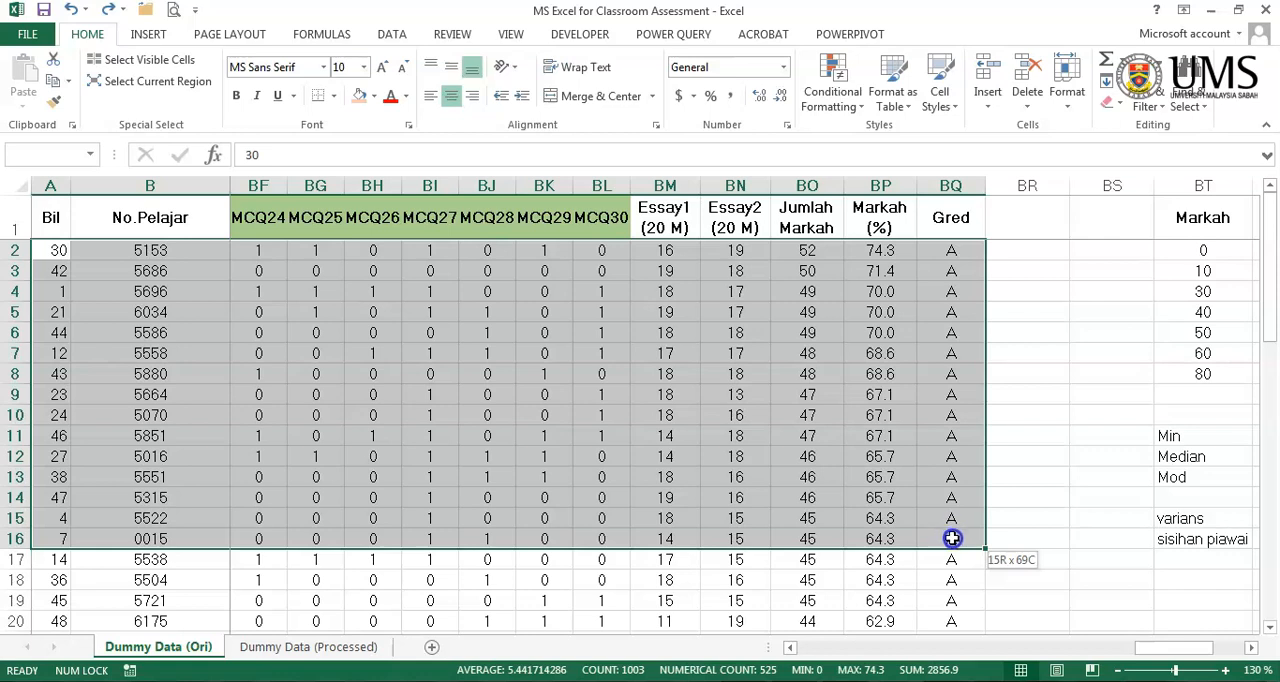
drag(956, 539, 956, 539)
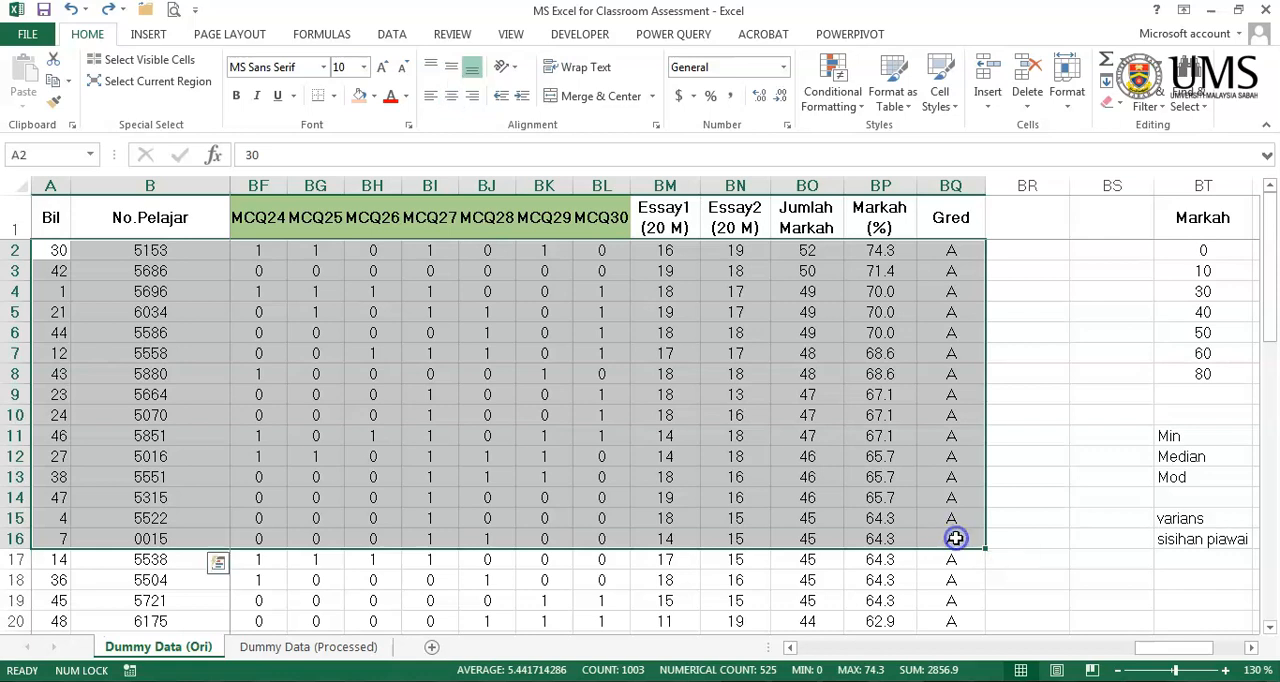
click(370, 97)
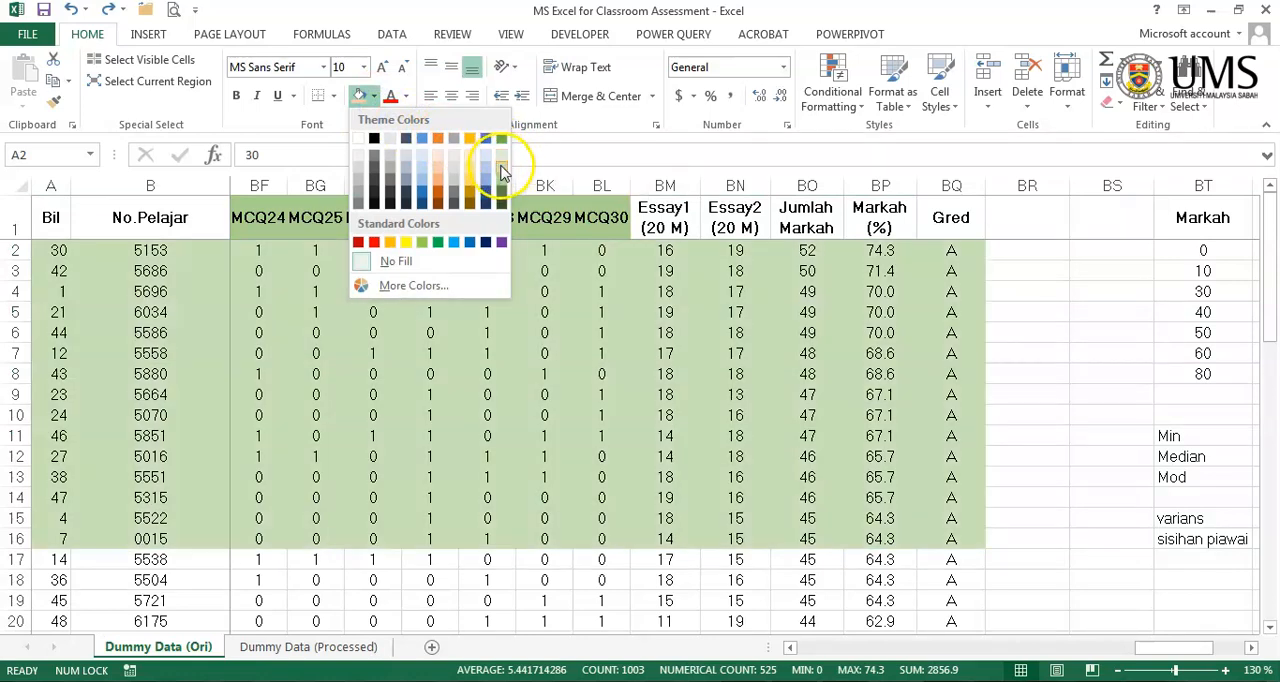
click(502, 172)
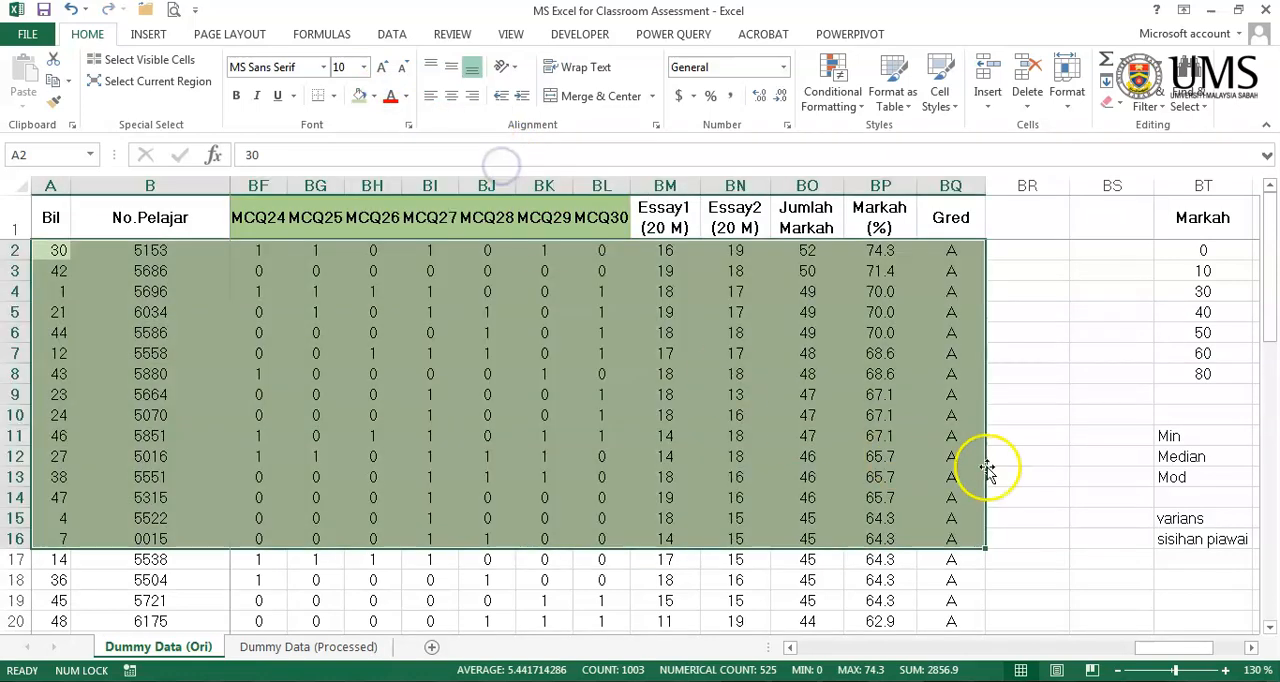
- Fill the 15 lowest-scoring student records, A37:BQ51, with light blue
scroll(1050, 462, down, 5)
scroll(1050, 462, down, 9)
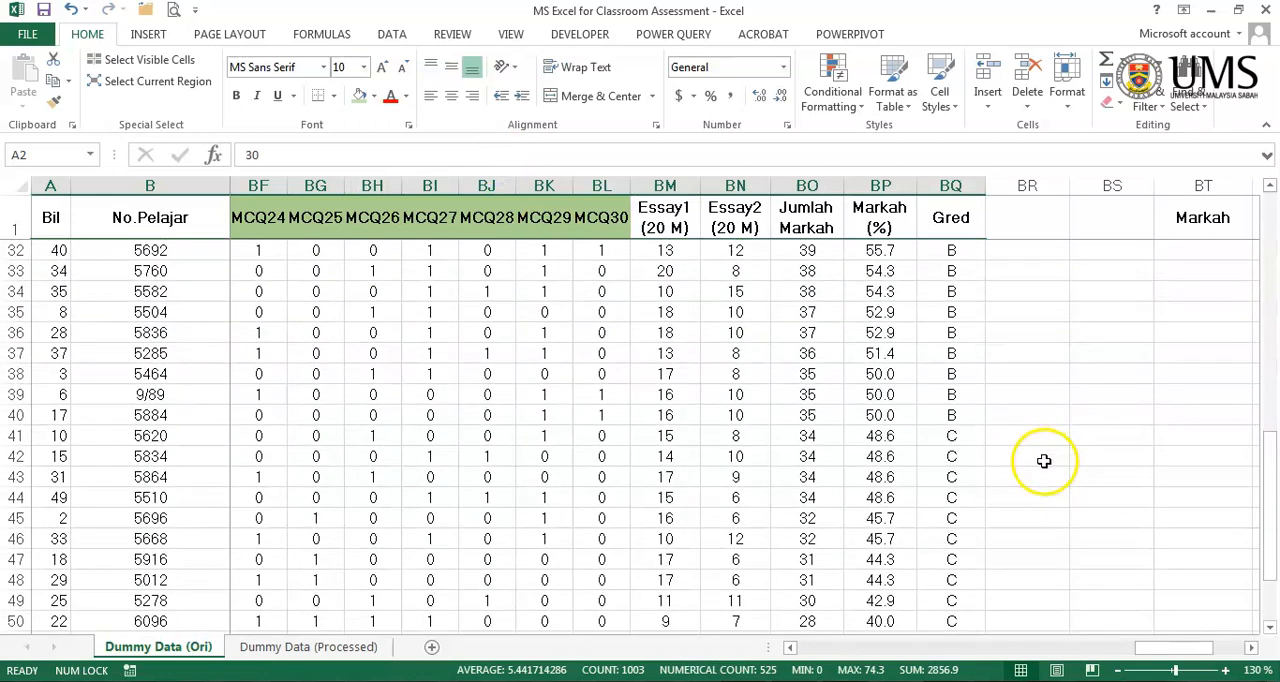
click(958, 434)
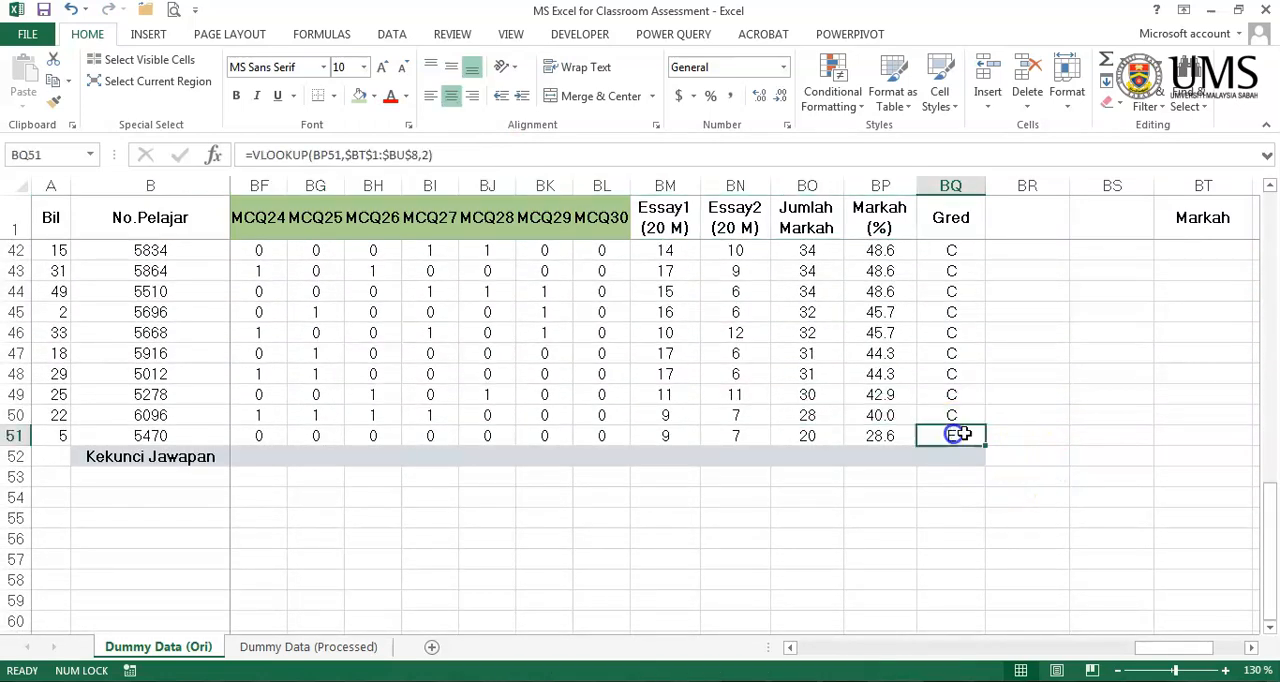
drag(966, 432, 40, 291)
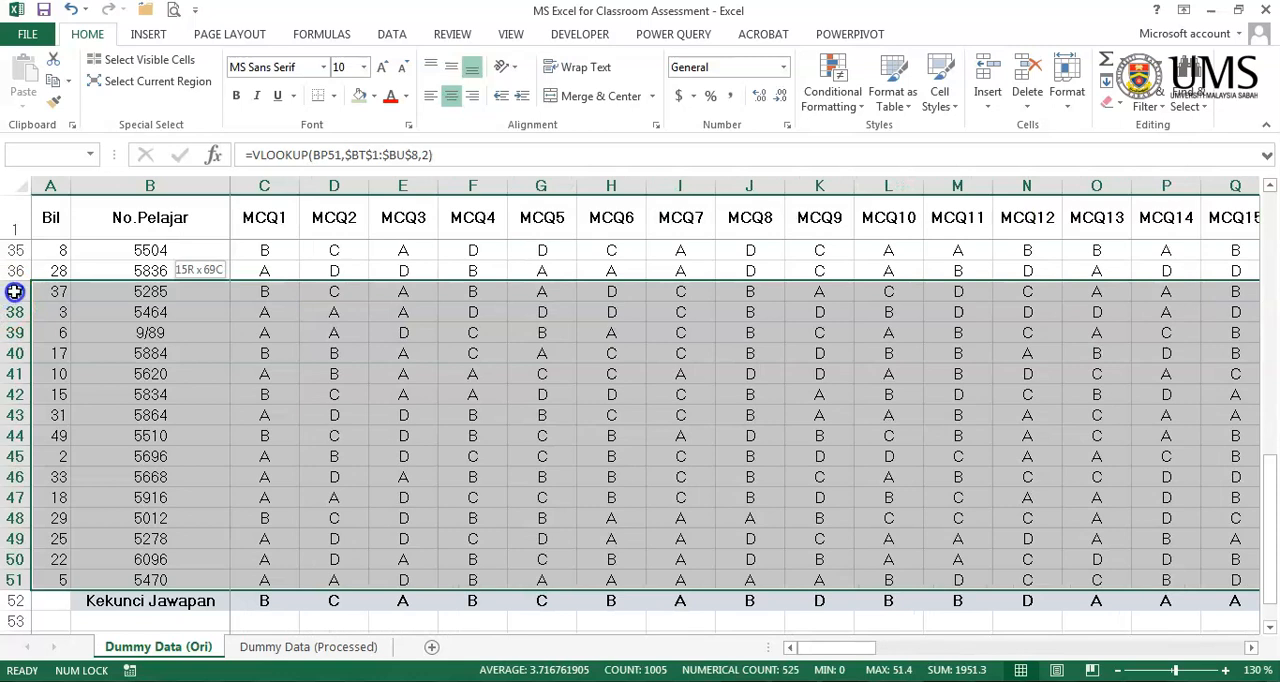
drag(44, 297, 43, 294)
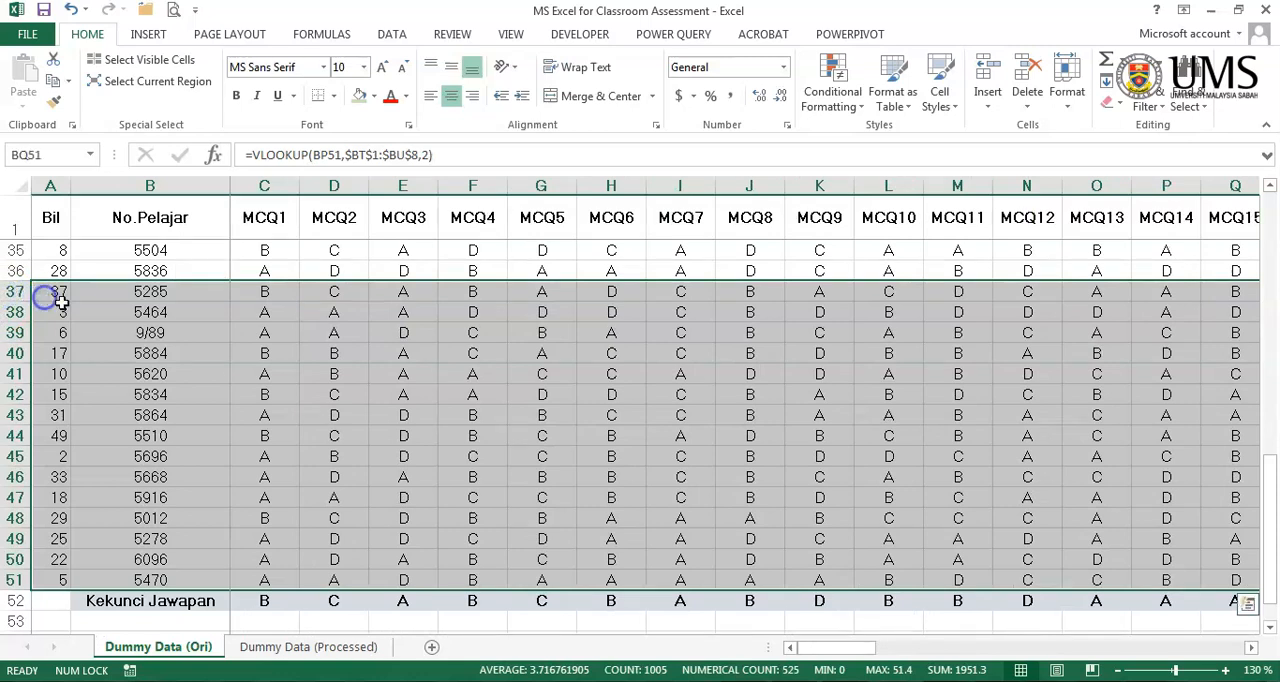
click(361, 95)
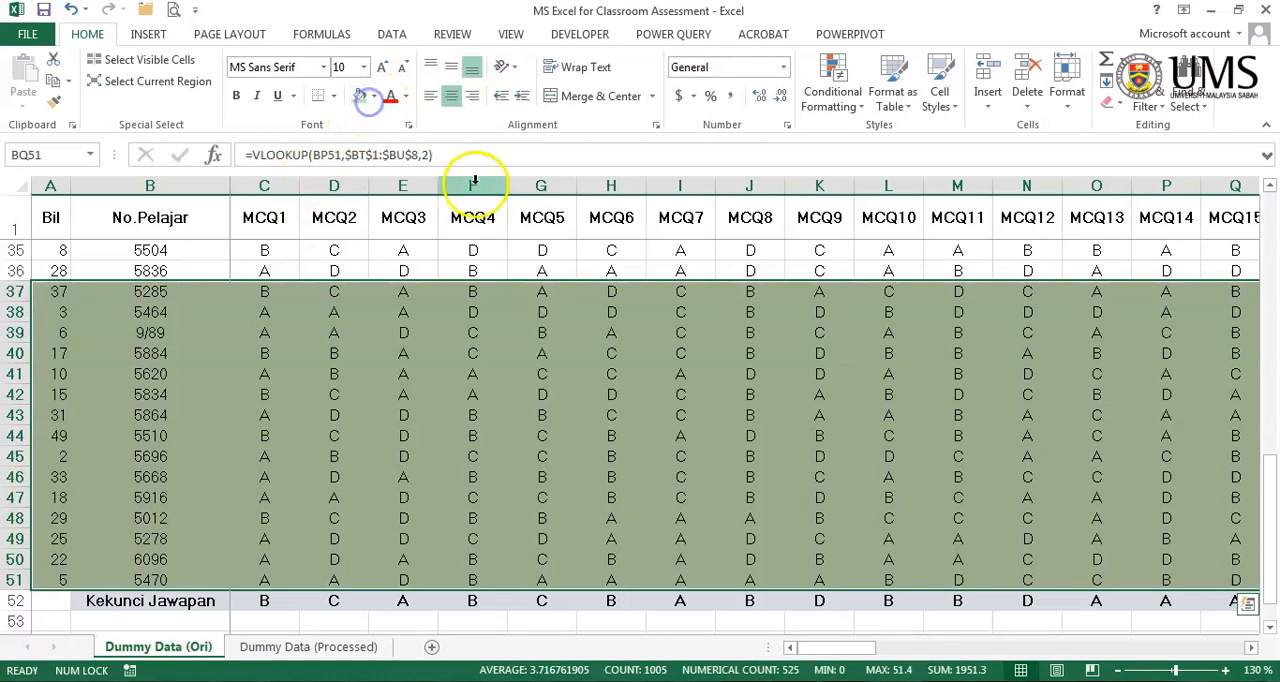
click(374, 96)
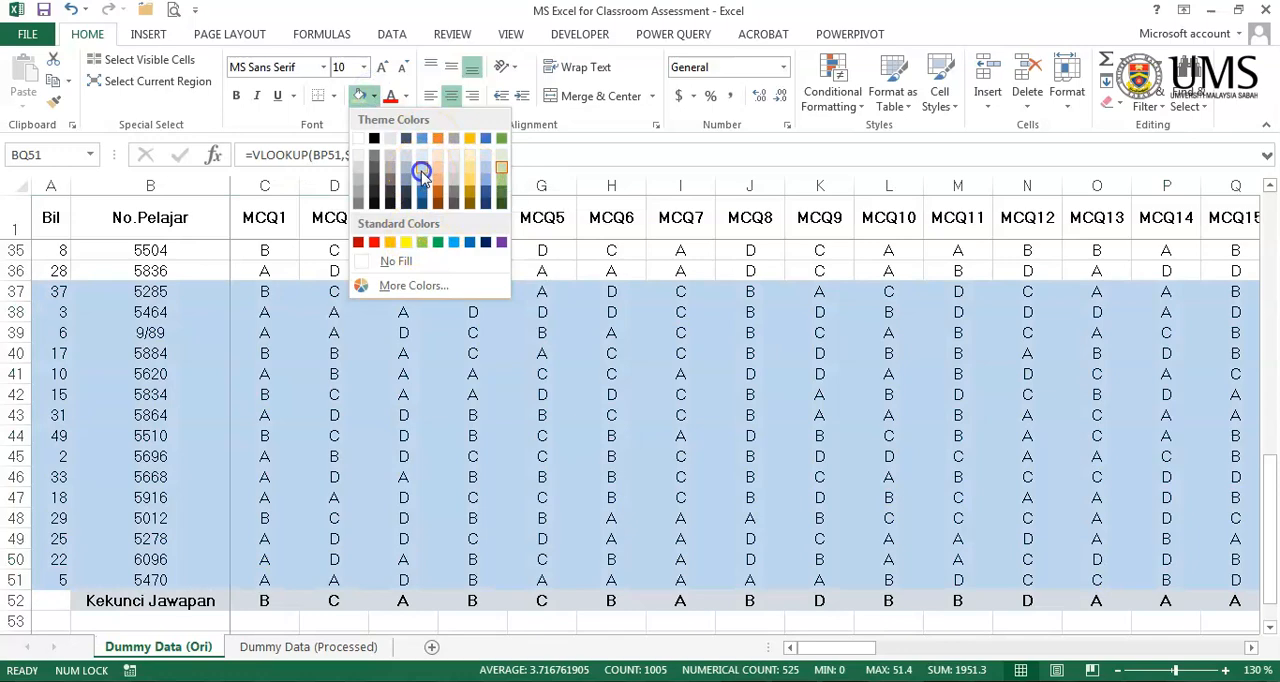
click(410, 172)
click(884, 449)
- Examine the total marks, percentages and grades of the green and blue shaded student groups
scroll(972, 444, up, 11)
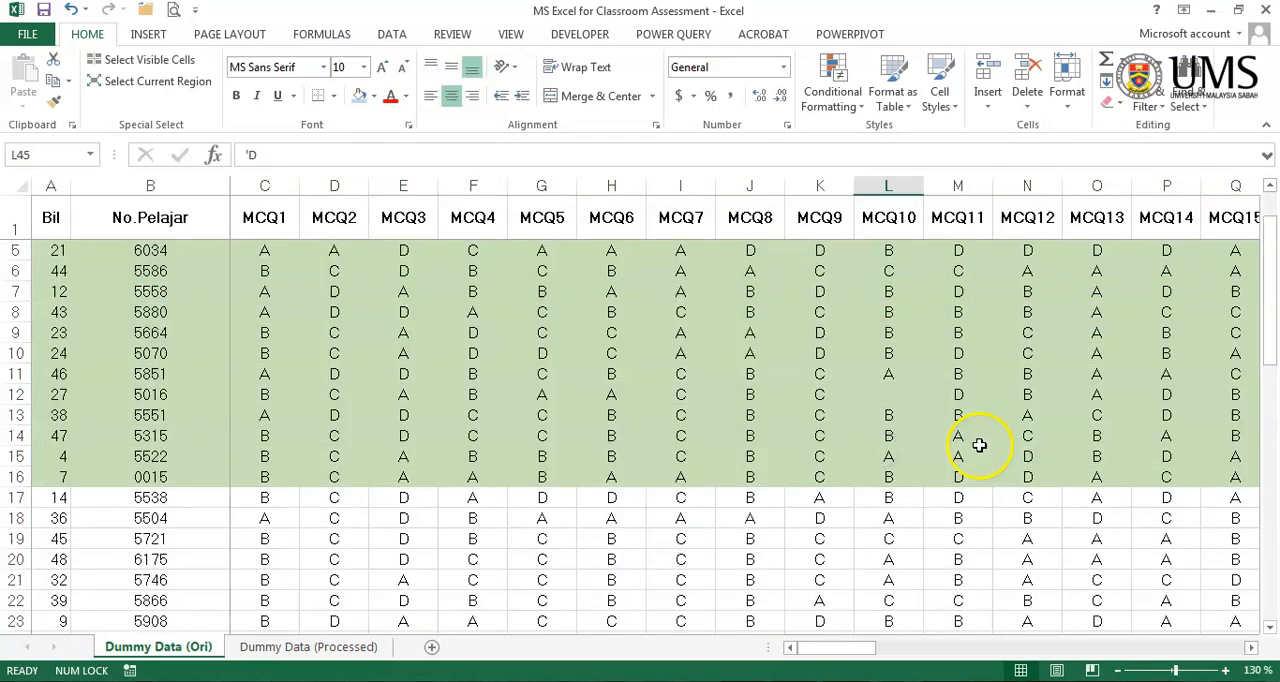
scroll(973, 447, down, 4)
drag(834, 648, 1195, 650)
scroll(600, 310, up, 4)
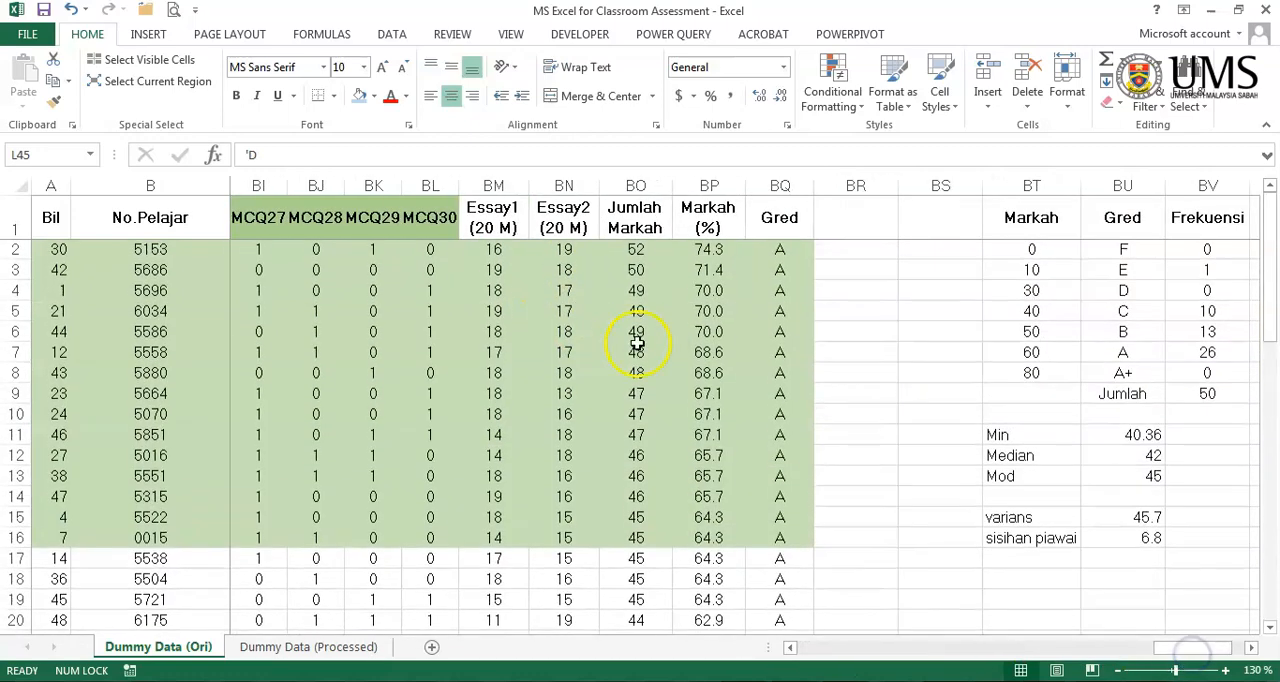
click(662, 330)
scroll(678, 345, down, 8)
scroll(678, 345, down, 7)
click(705, 358)
scroll(729, 354, up, 10)
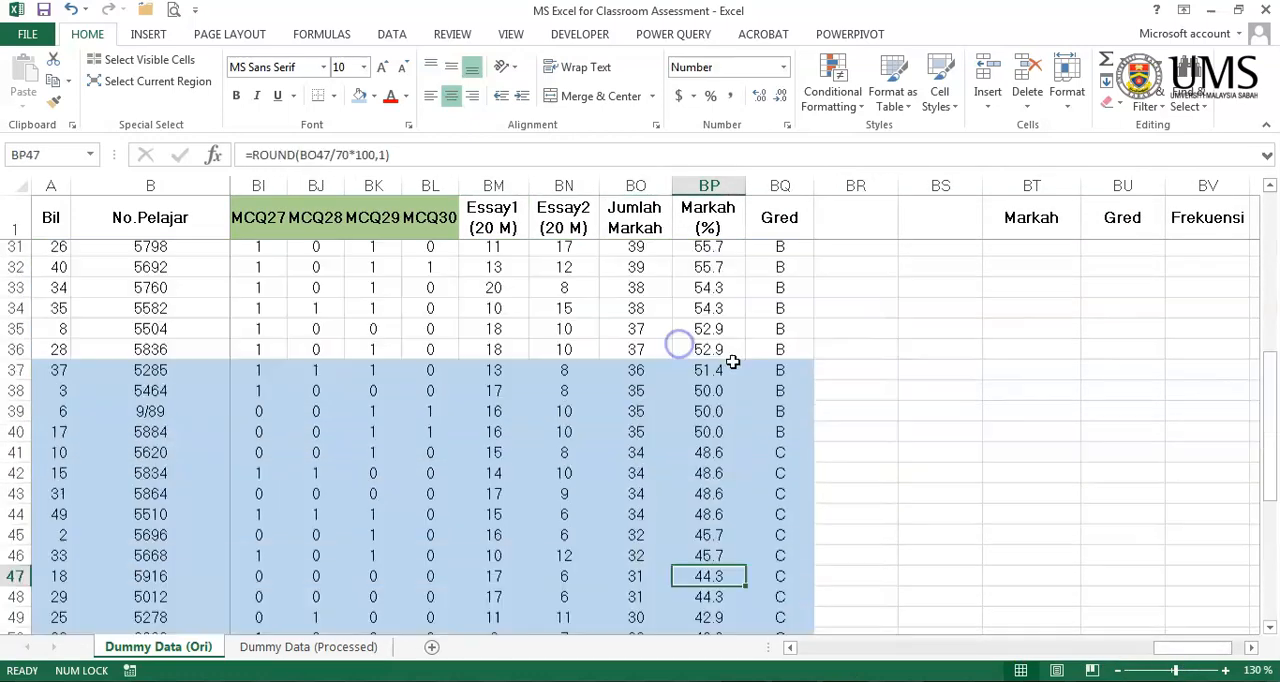
click(733, 392)
scroll(790, 415, down, 10)
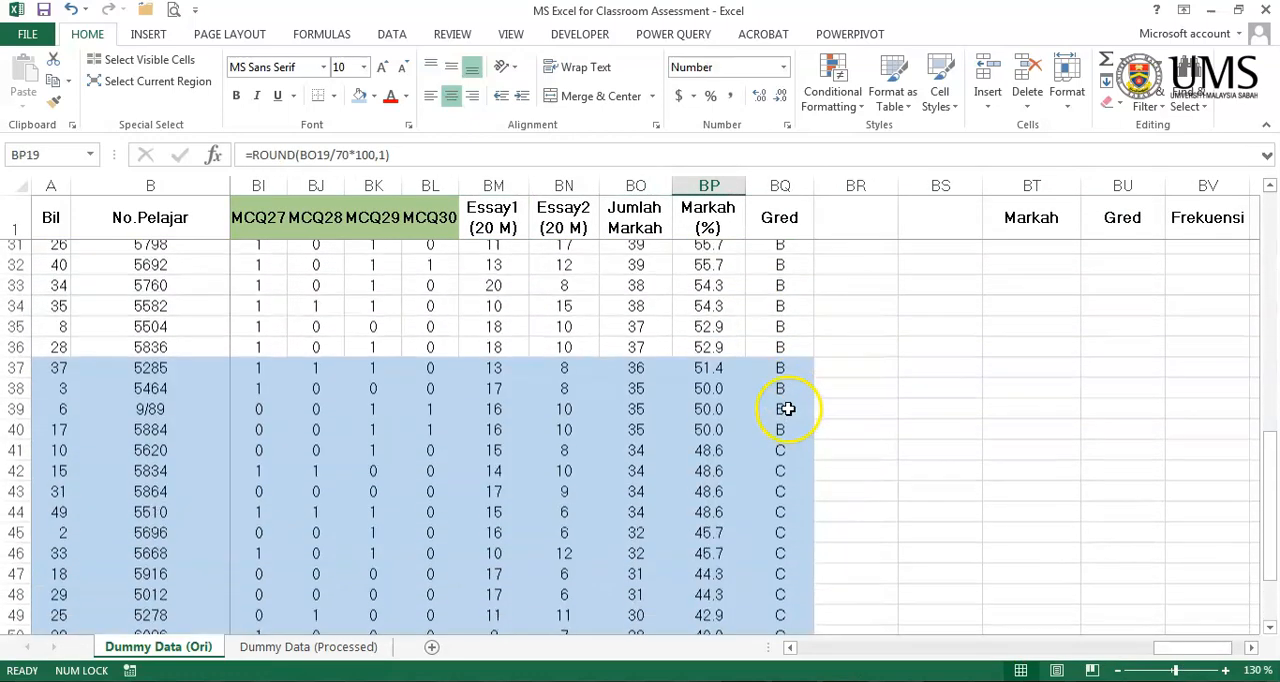
click(1006, 494)
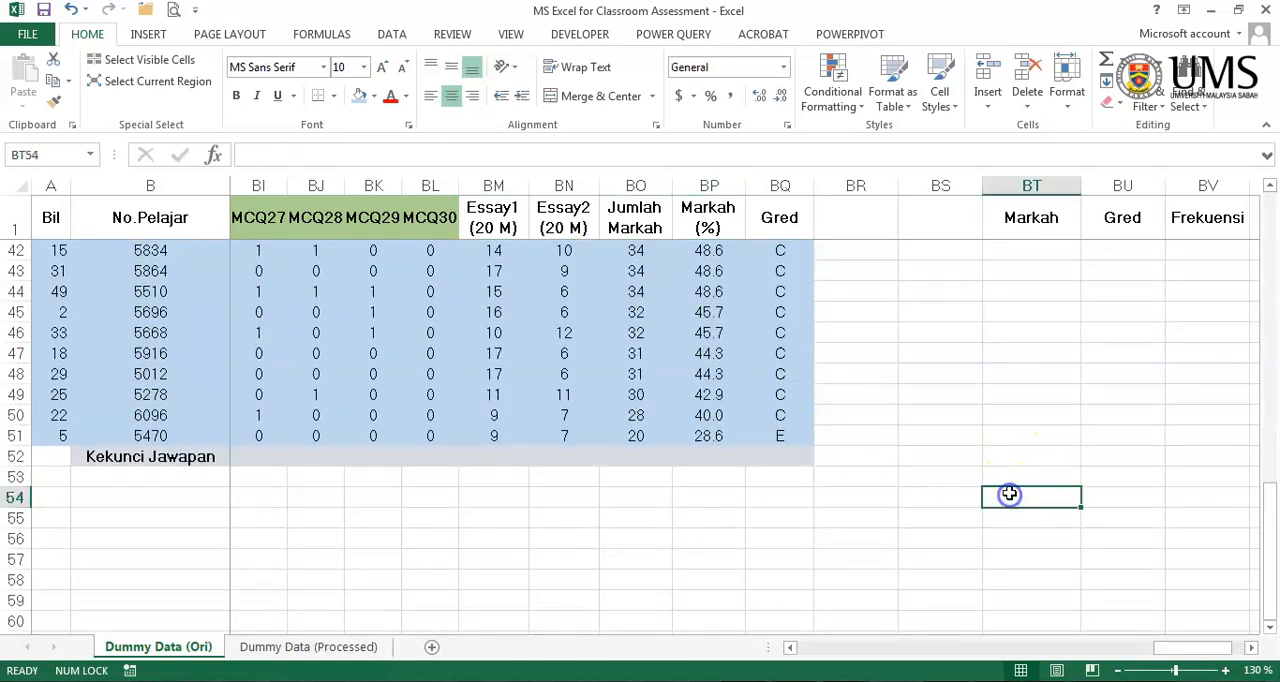
scroll(1006, 493, up, 10)
scroll(1006, 493, down, 10)
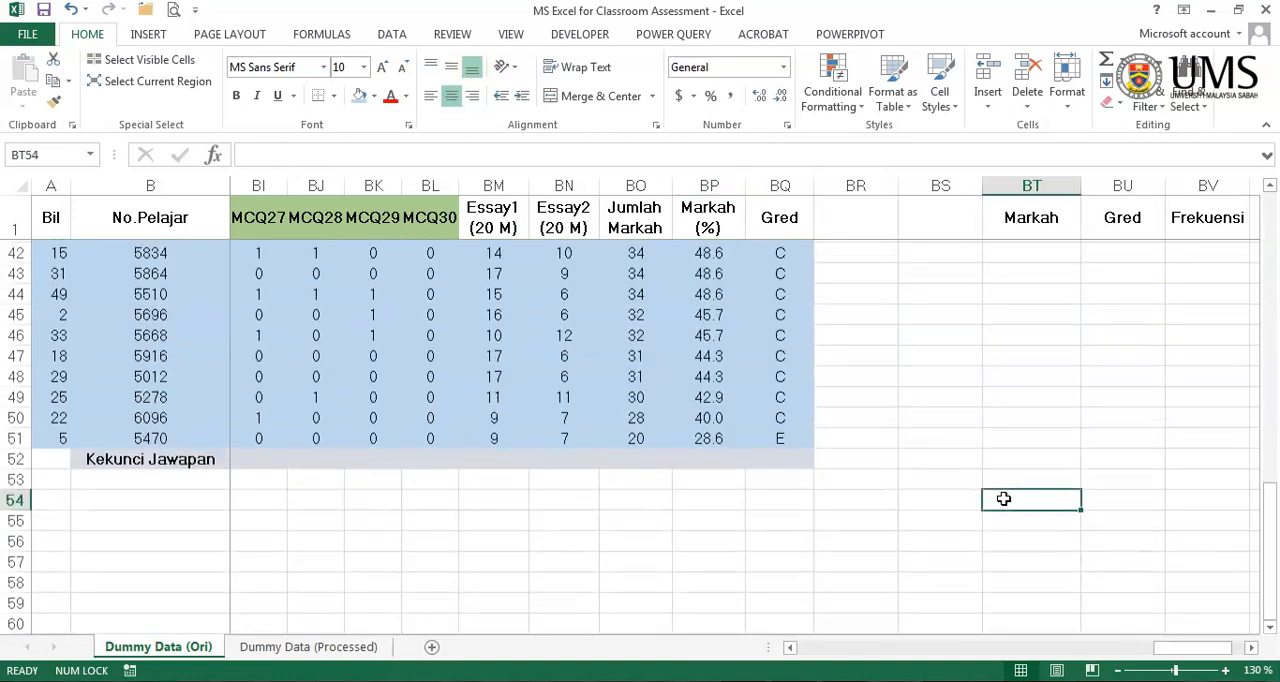
- Enter the row labels T, R and J in cells AH53 to AH55, below the records and beside the MCQ1 score column
drag(1198, 647, 1026, 652)
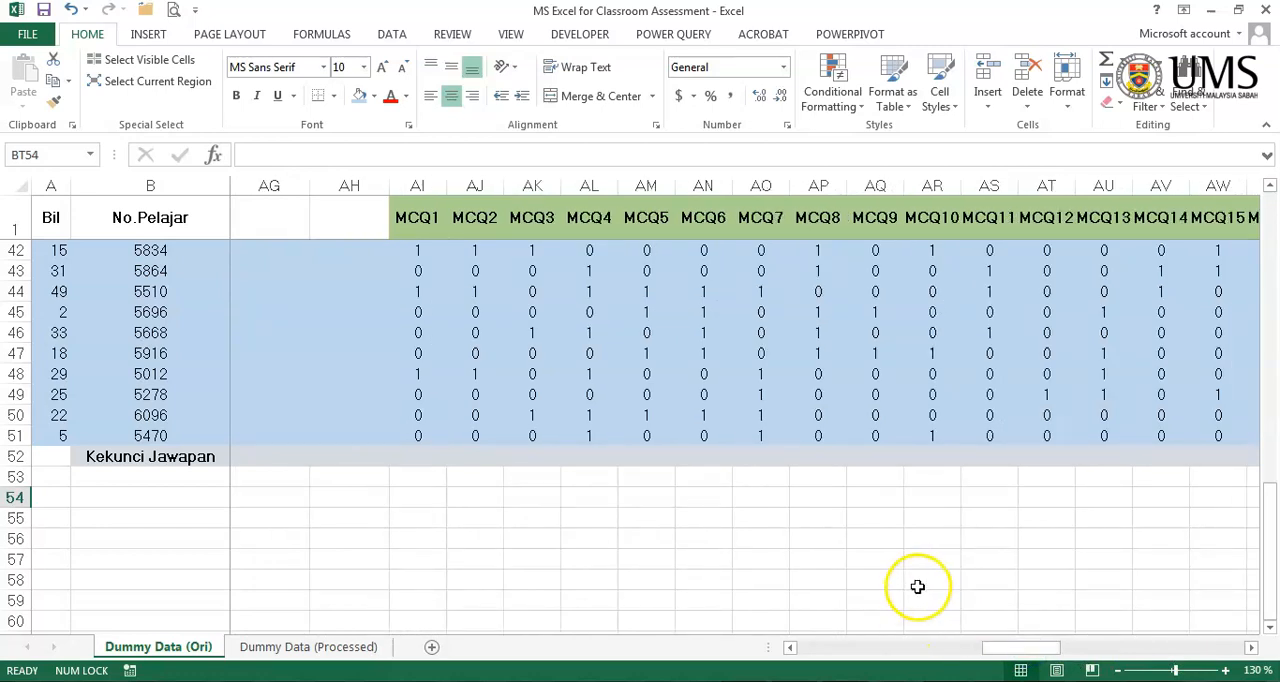
scroll(917, 587, up, 3)
scroll(917, 587, down, 3)
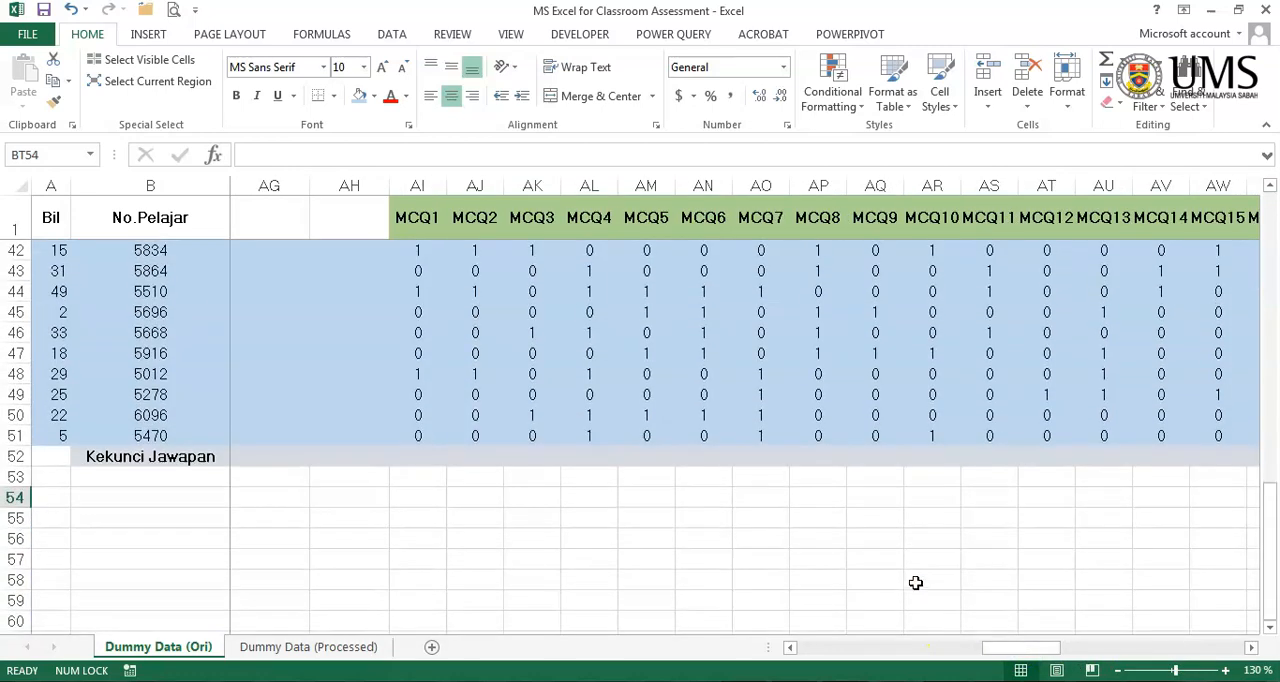
click(368, 497)
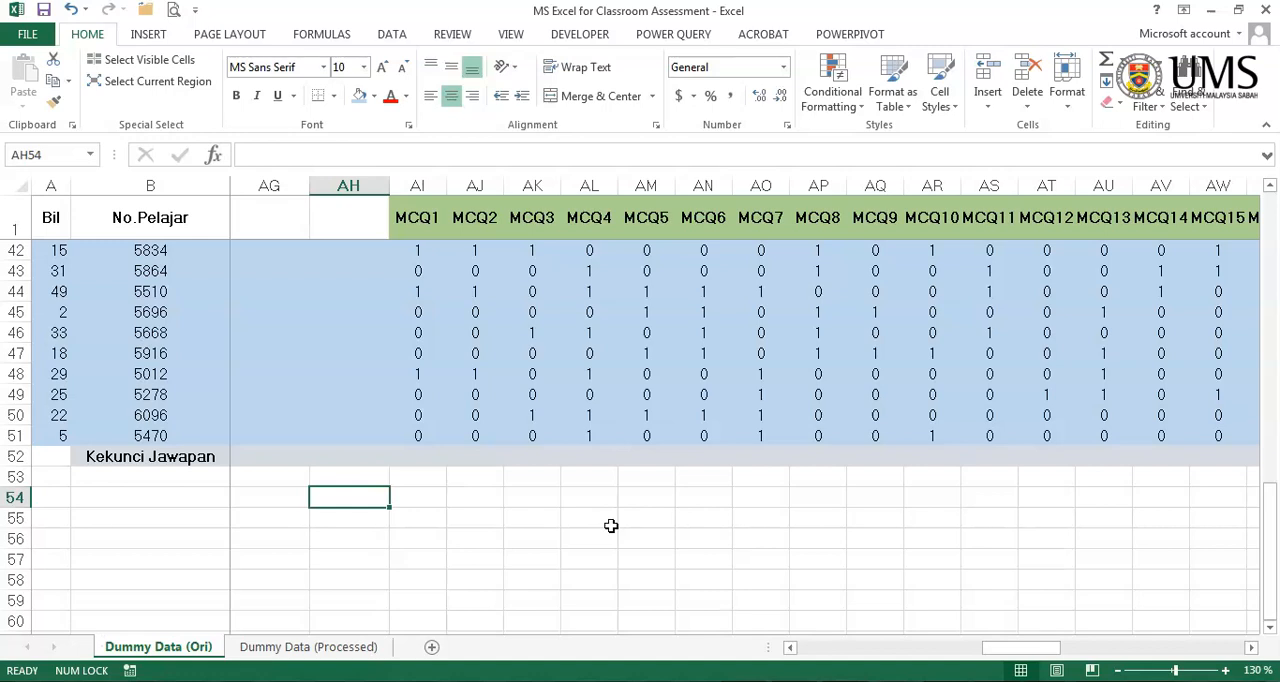
key(Up)
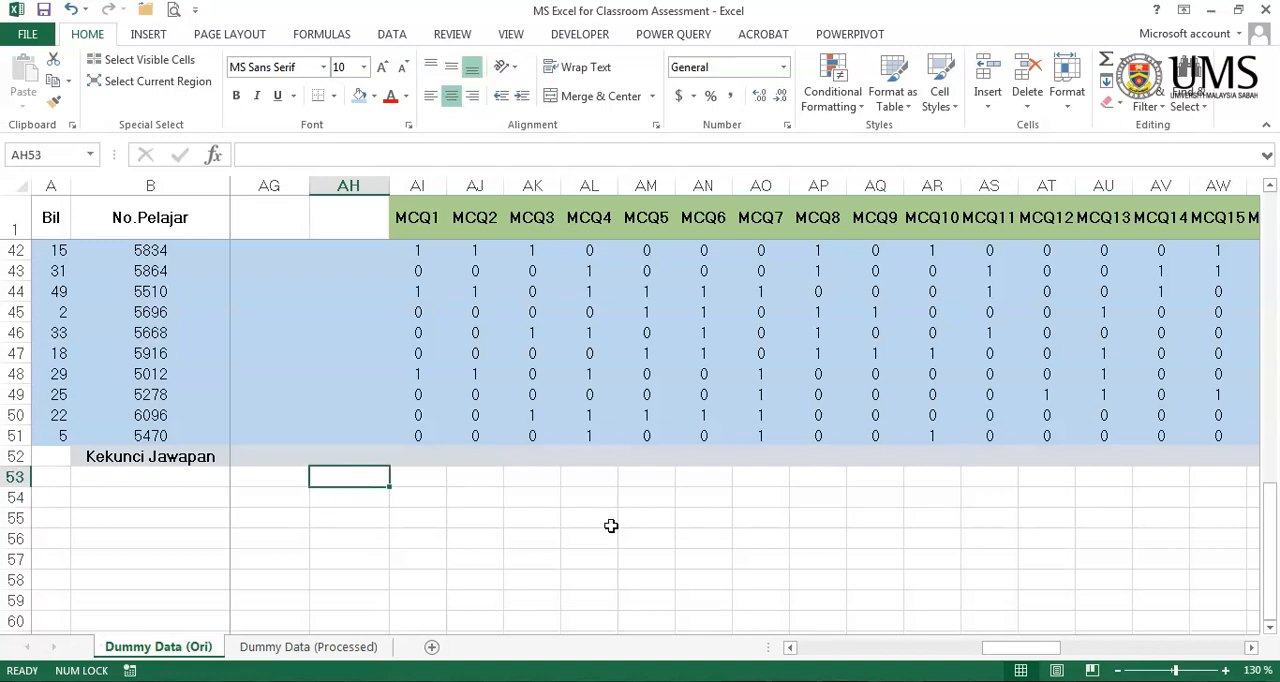
text(t)
key(BackSpace)
key(Caps_Lock)
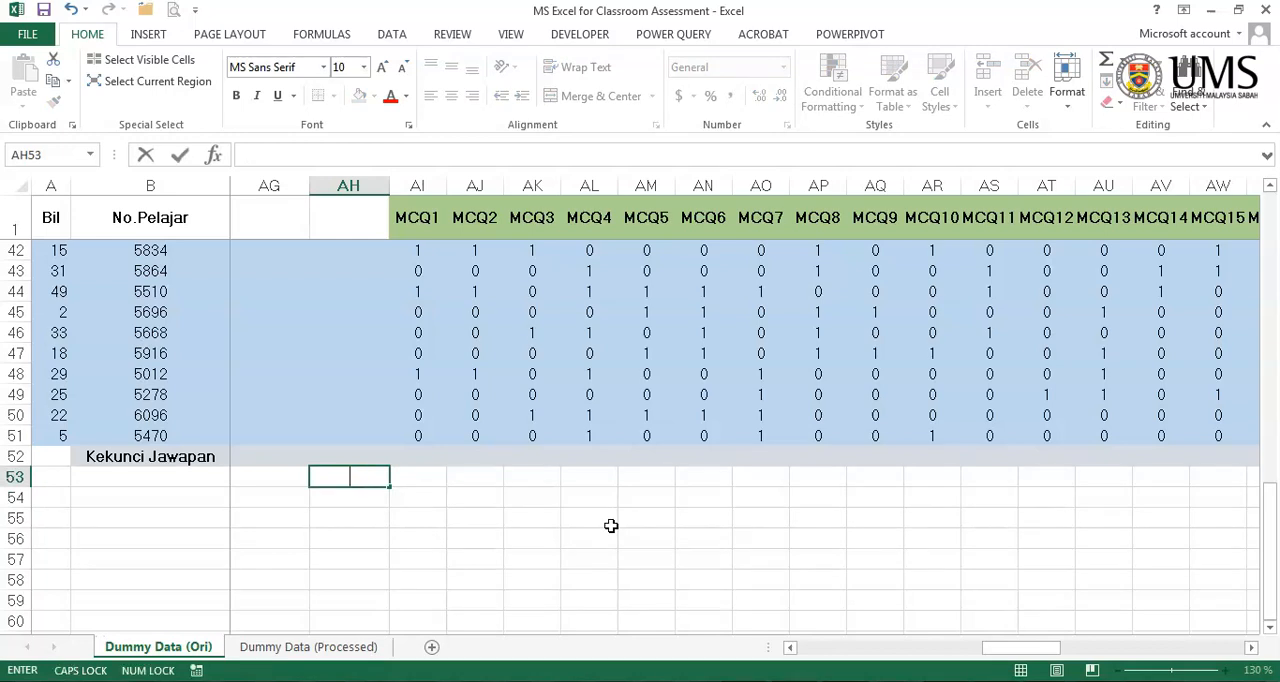
text(T)
key(Return)
text(R)
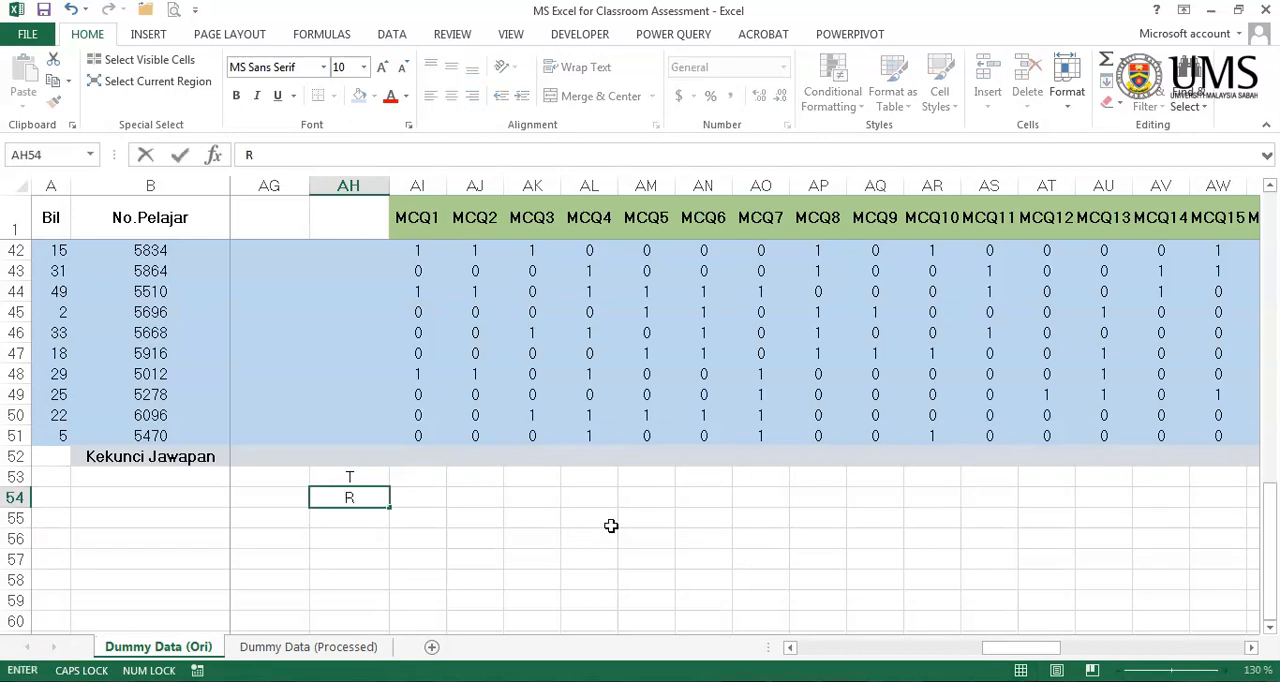
key(Return)
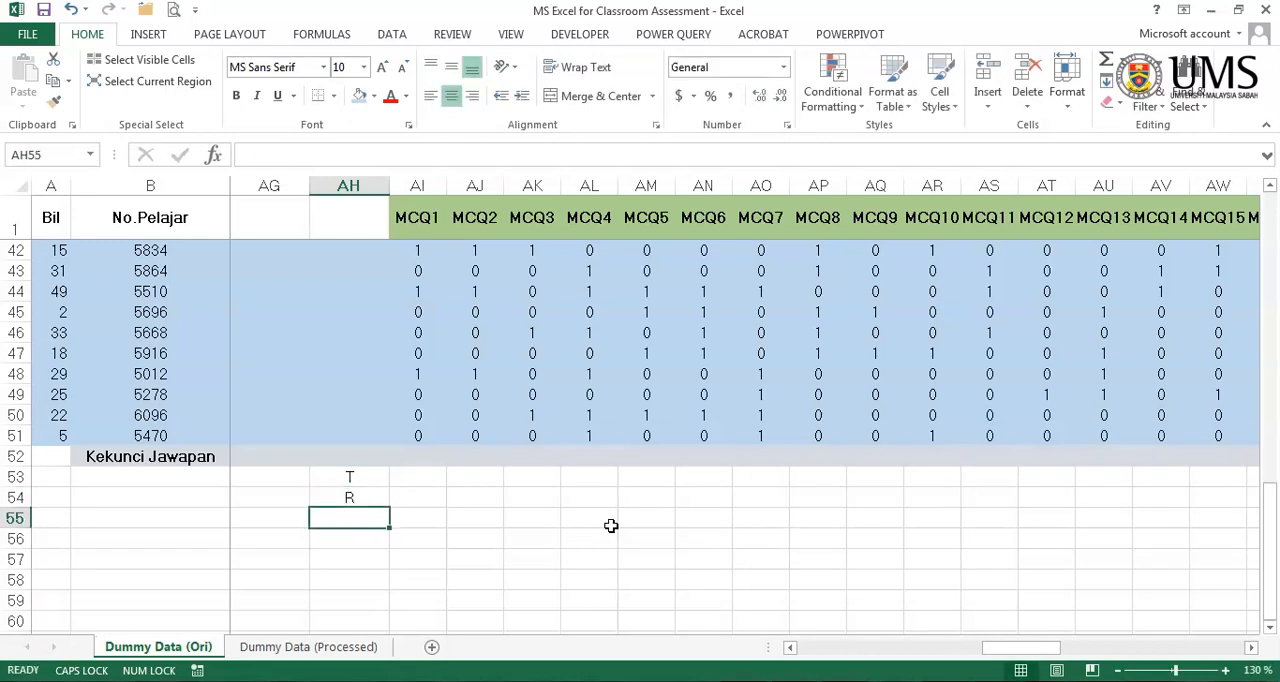
text(J)
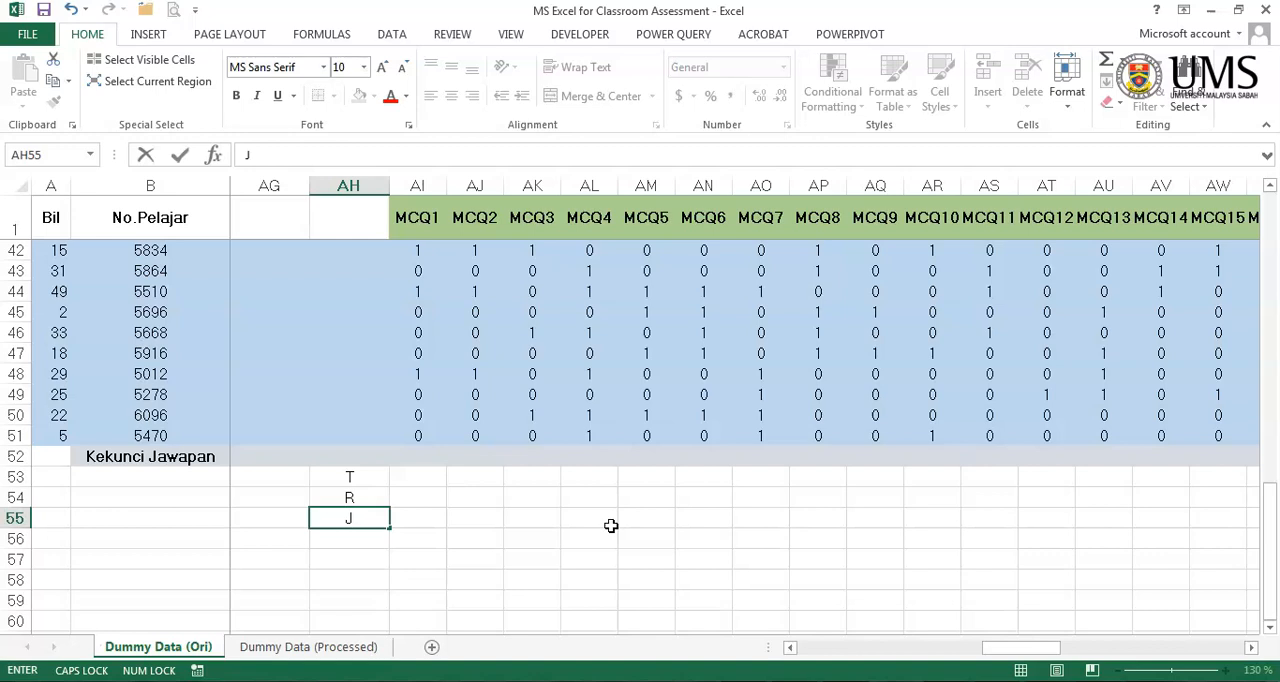
key(Return)
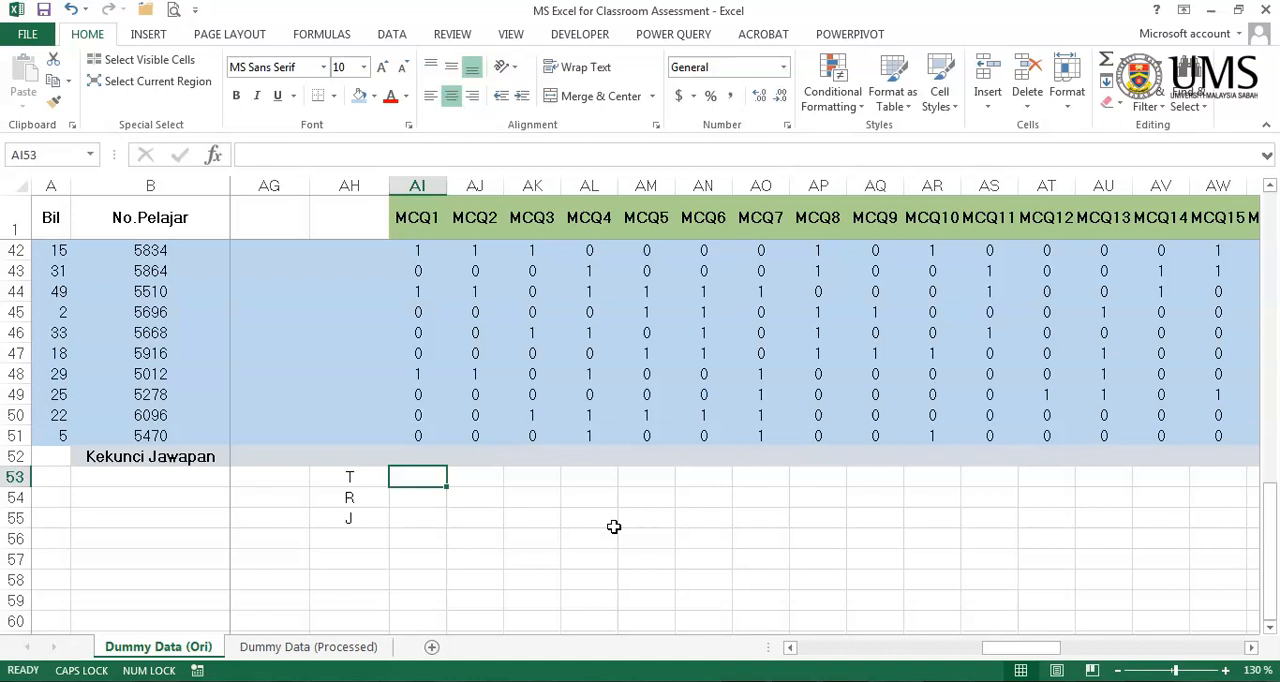
- Insert a SUM function in AI53, the MCQ1 T cell, over the green high-group scores AI2:AI16
click(213, 155)
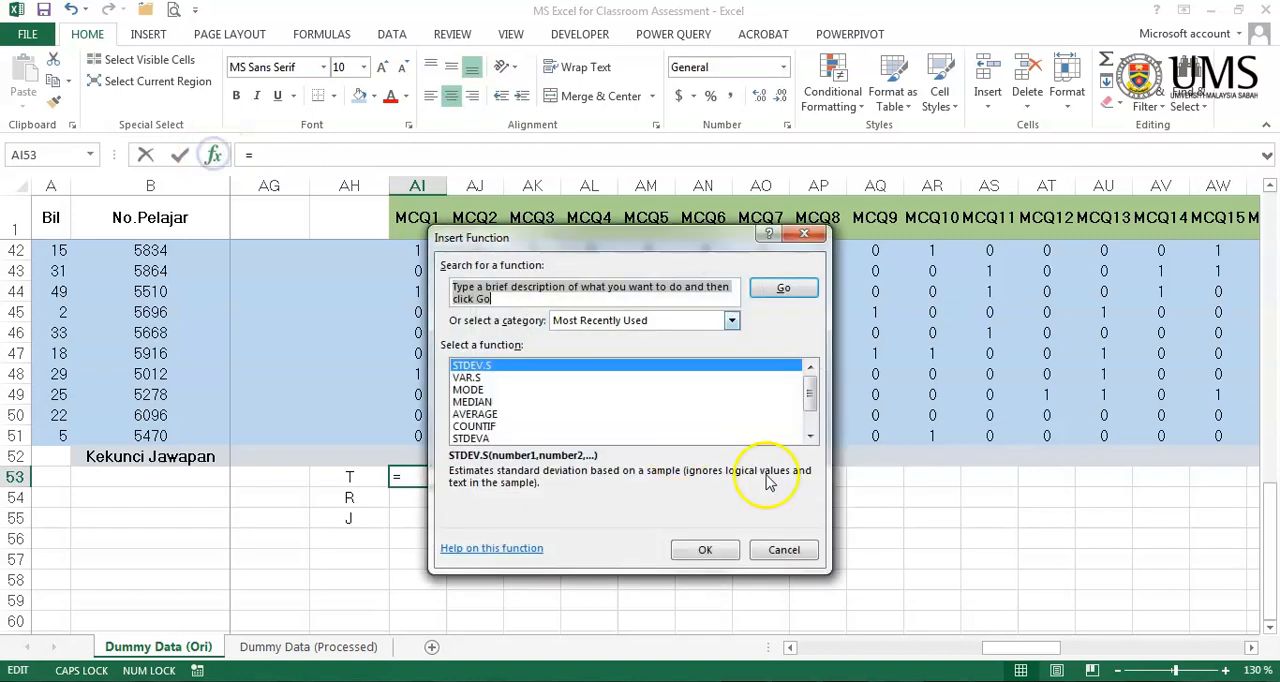
text(SUM)
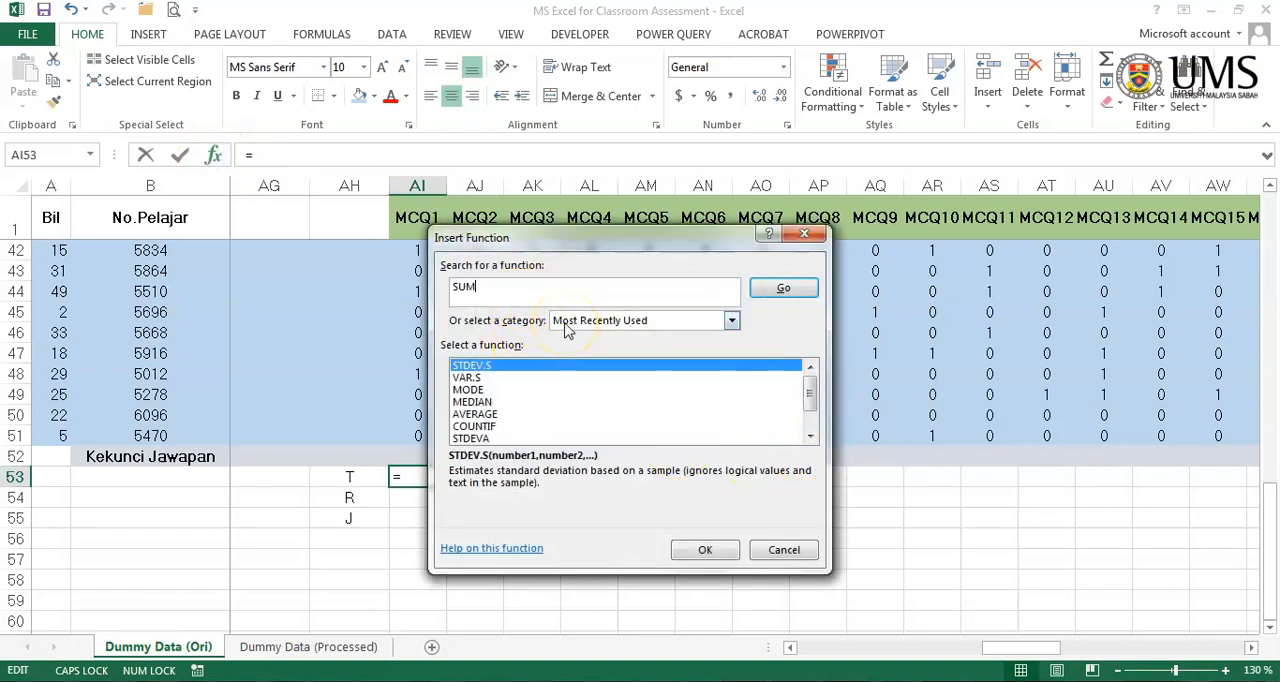
key(Caps_Lock)
key(Return)
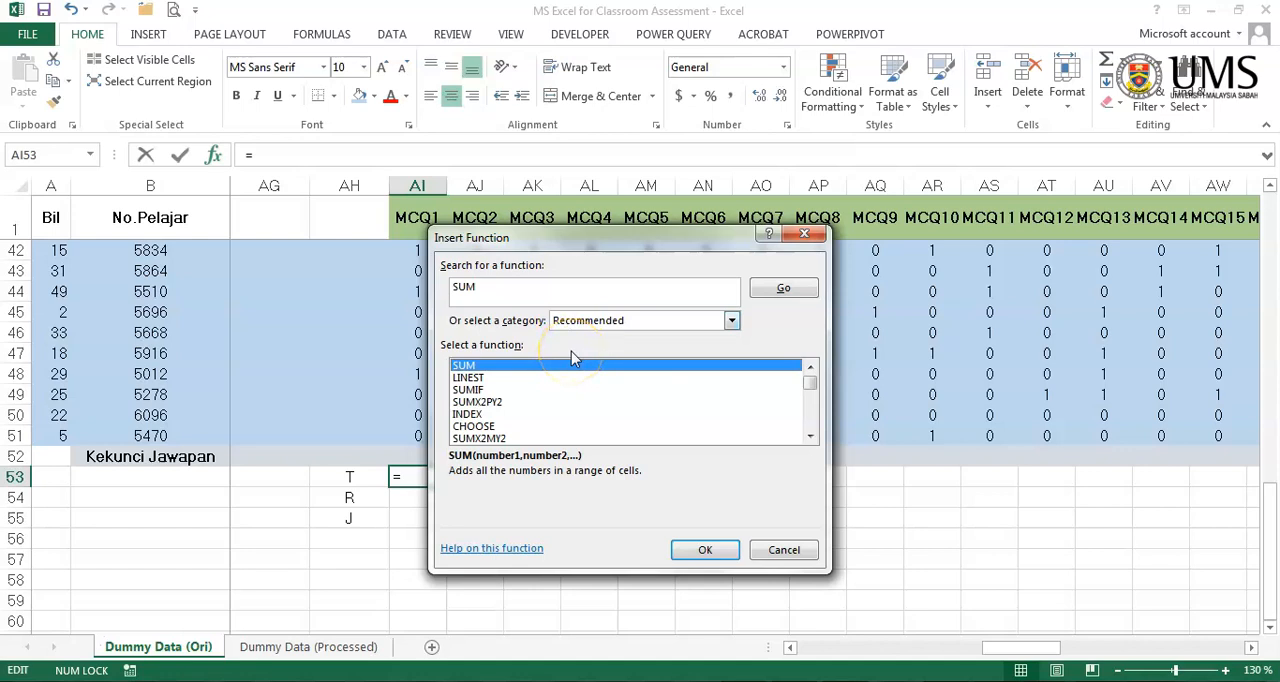
click(703, 551)
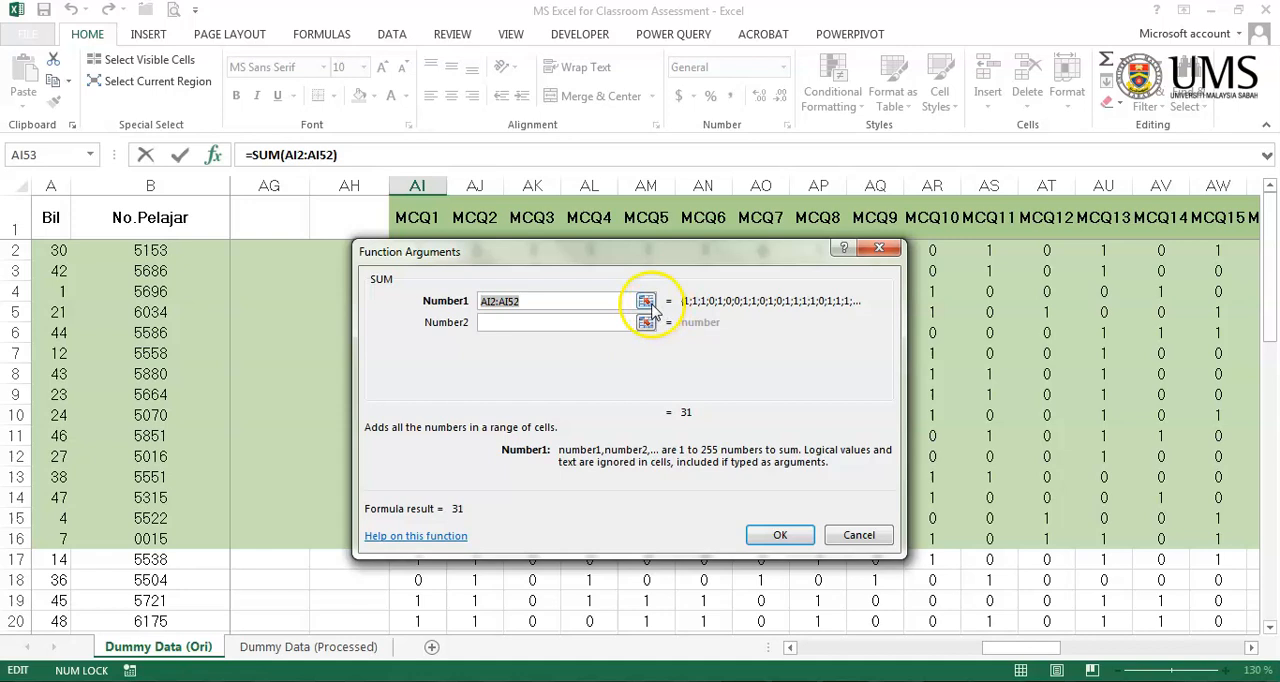
click(646, 302)
drag(545, 262, 556, 270)
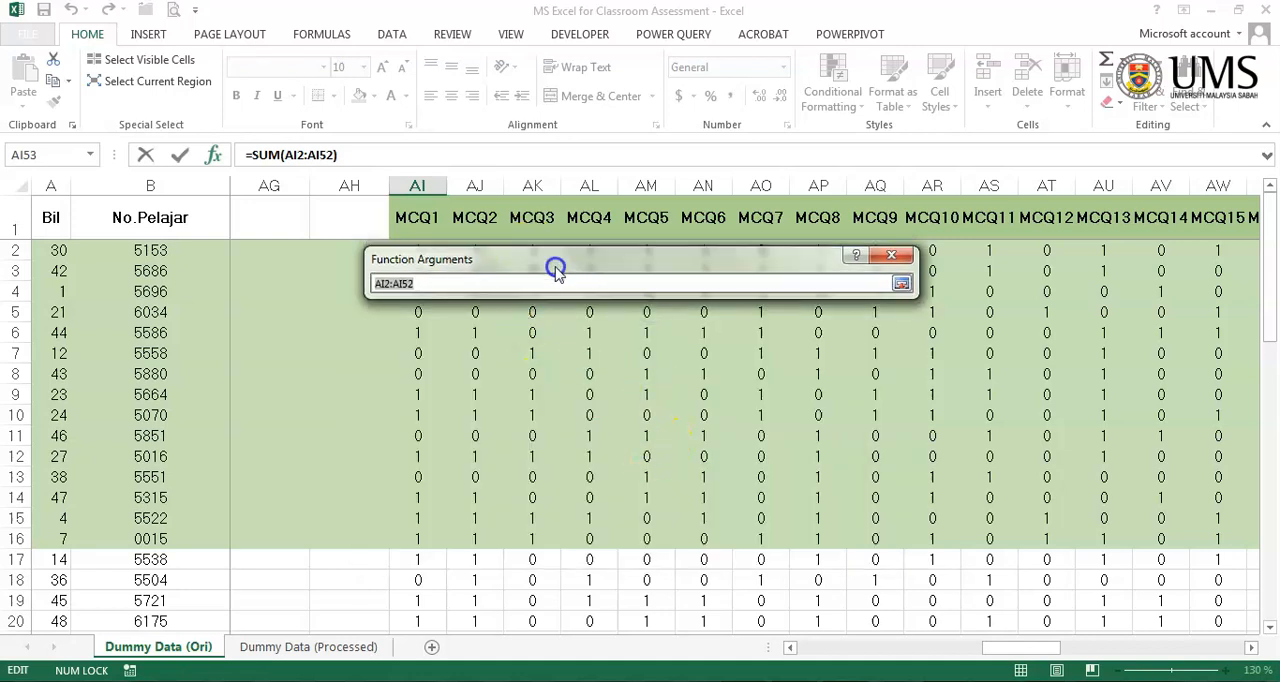
drag(420, 251, 400, 539)
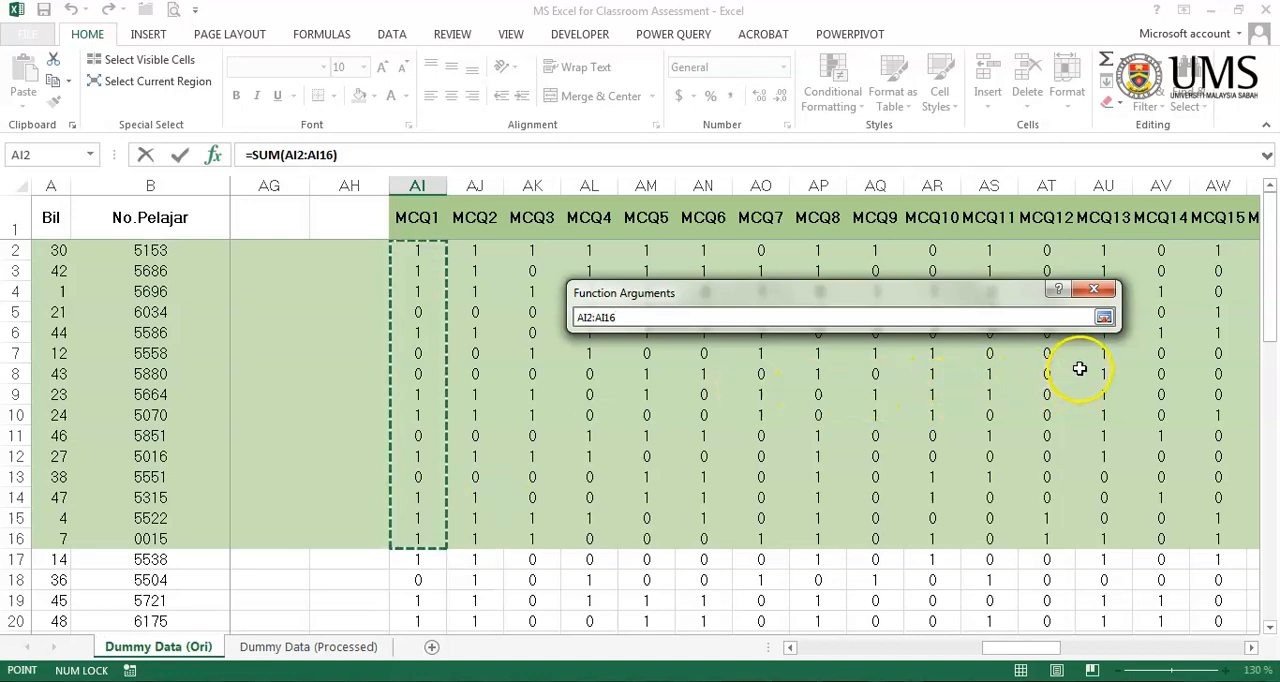
click(1103, 317)
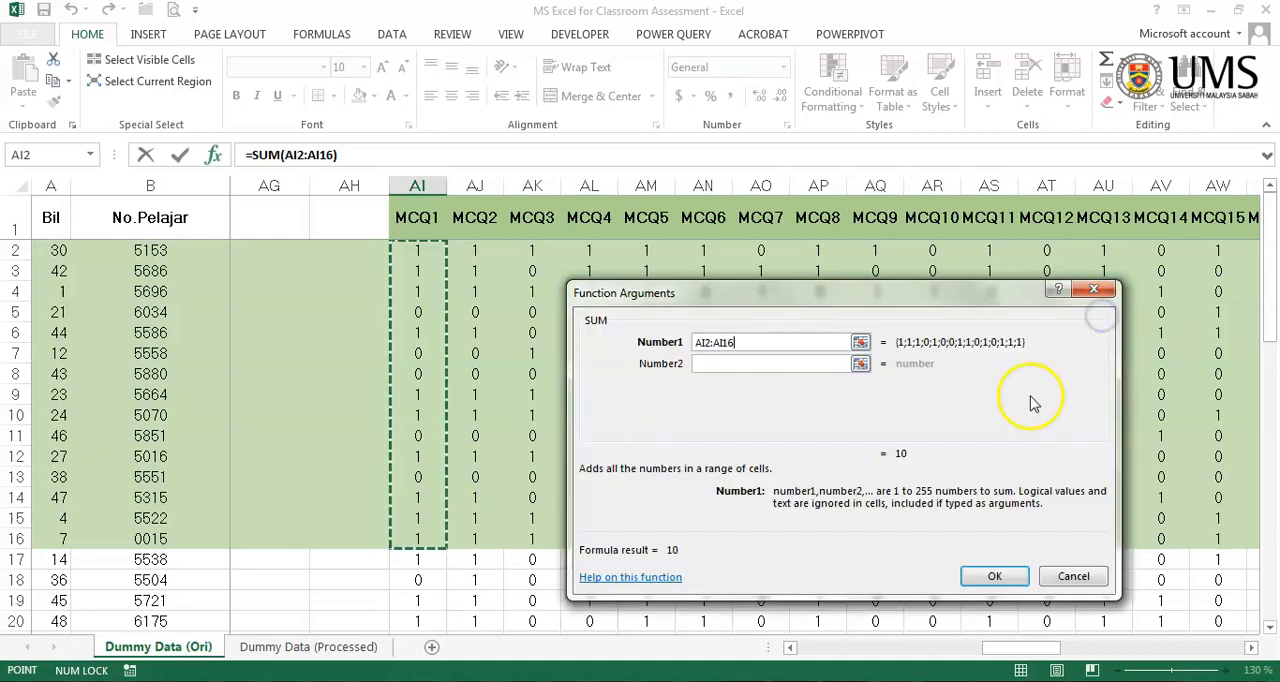
click(990, 577)
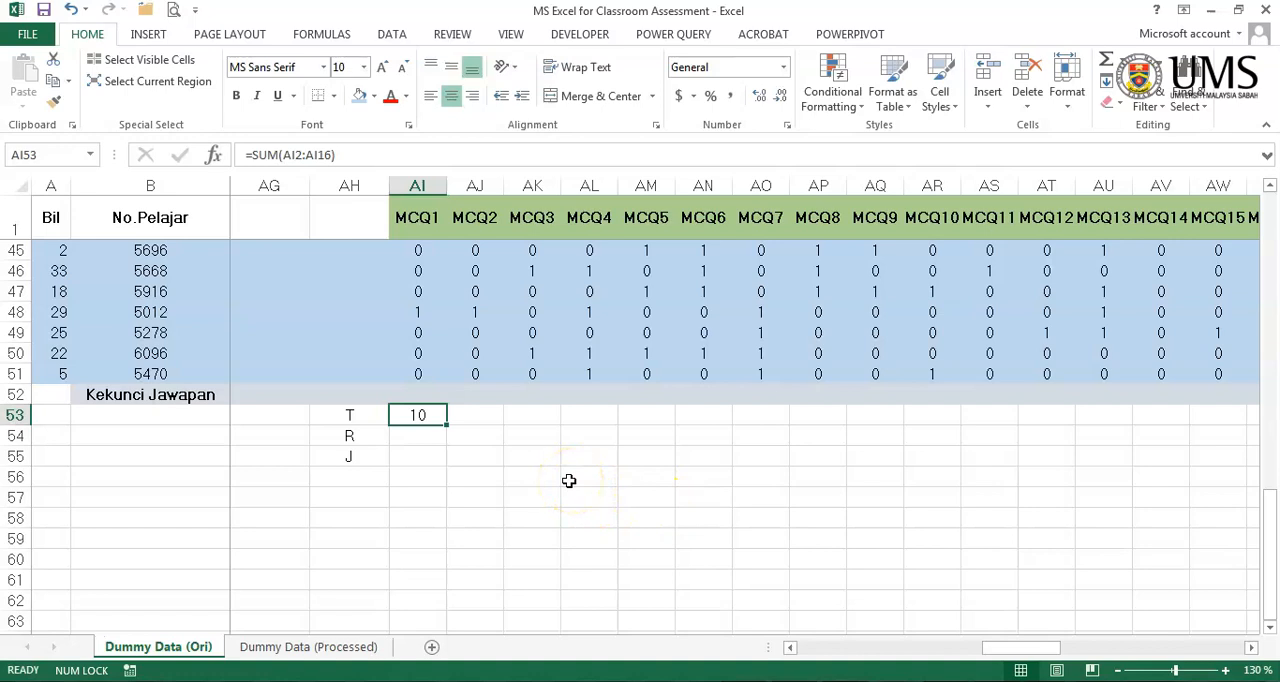
- Insert a SUM function in AI54, the MCQ1 R cell, over the blue low-group scores AI37:AI51
drag(447, 425, 438, 437)
click(438, 437)
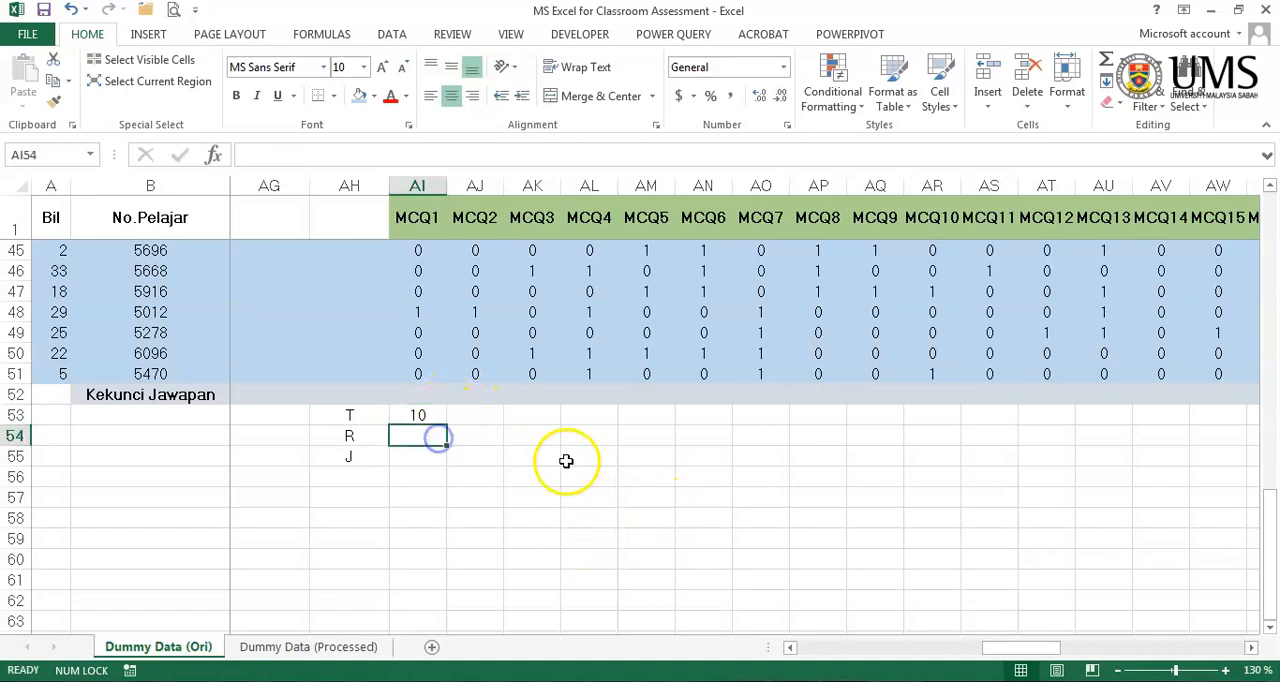
click(213, 154)
double_click(718, 413)
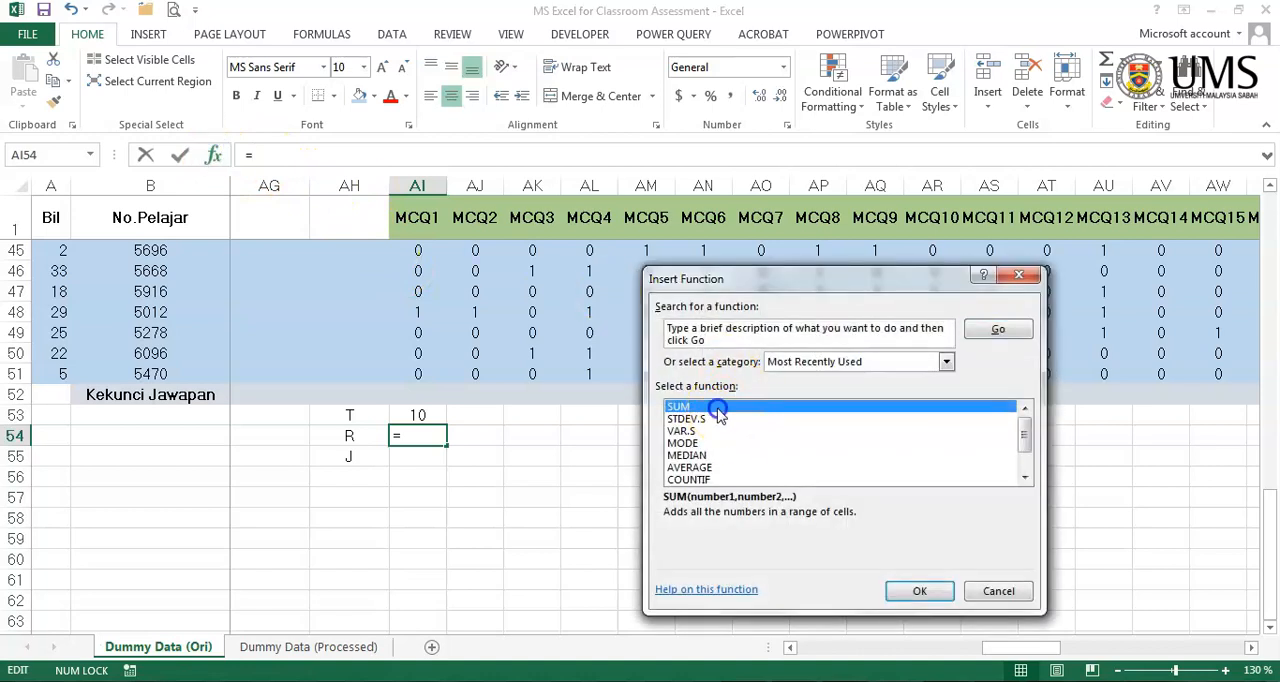
click(860, 343)
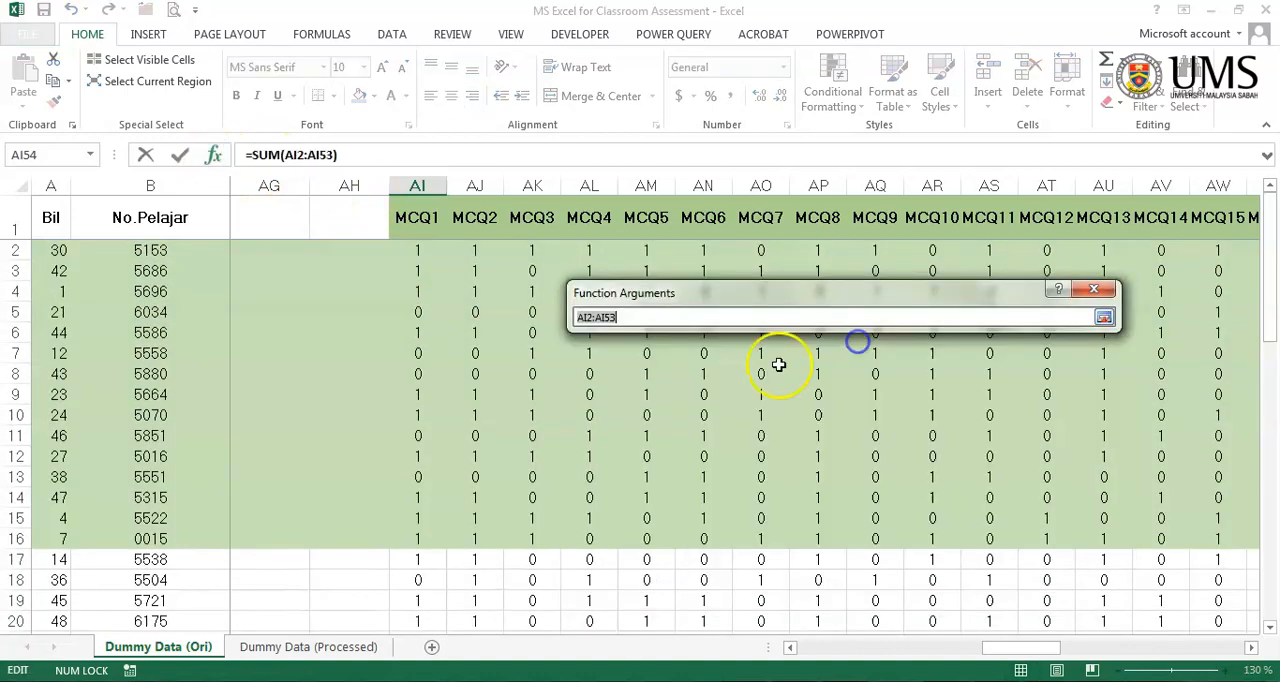
scroll(700, 380, down, 10)
drag(418, 353, 428, 560)
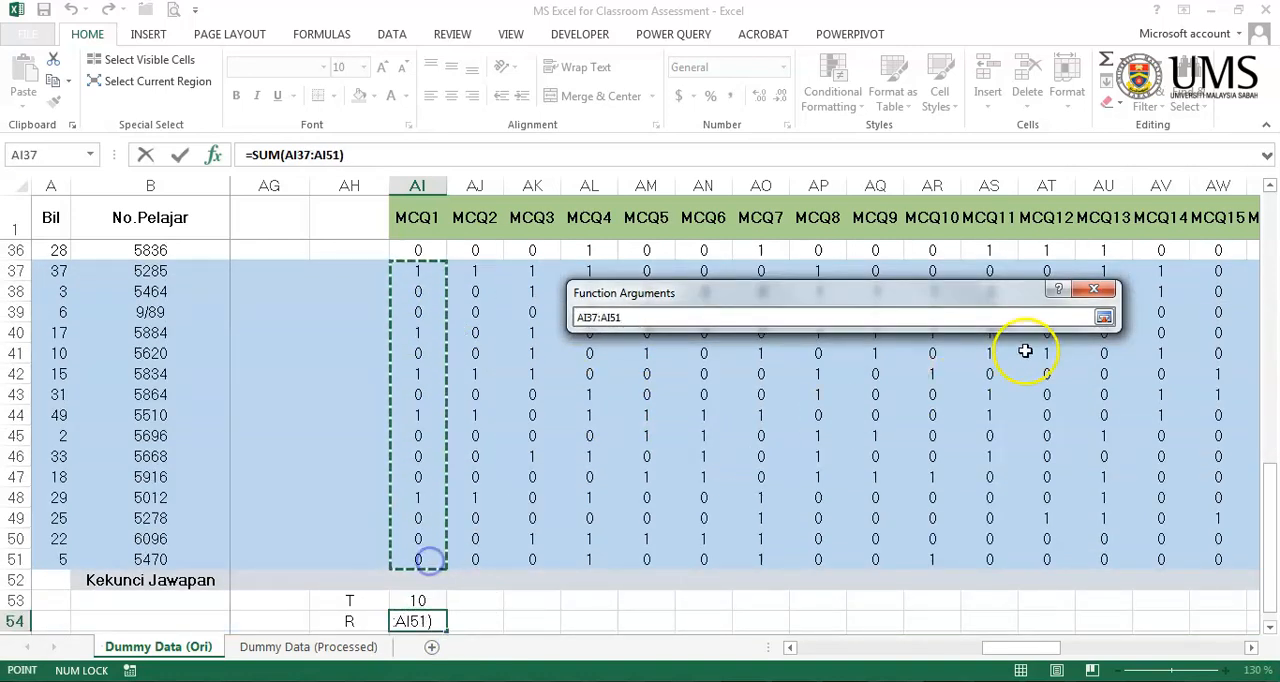
click(1104, 317)
click(990, 570)
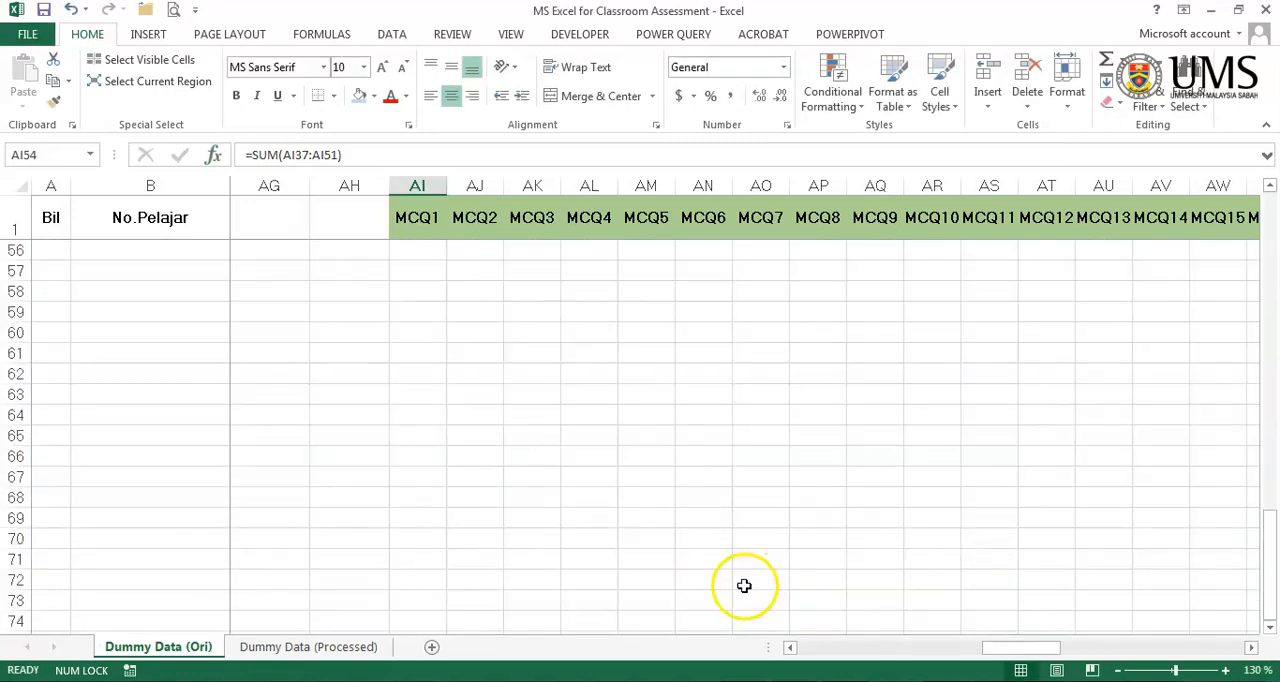
- Enter 30 as the MCQ1 J value in cell AI55
scroll(651, 586, down, 3)
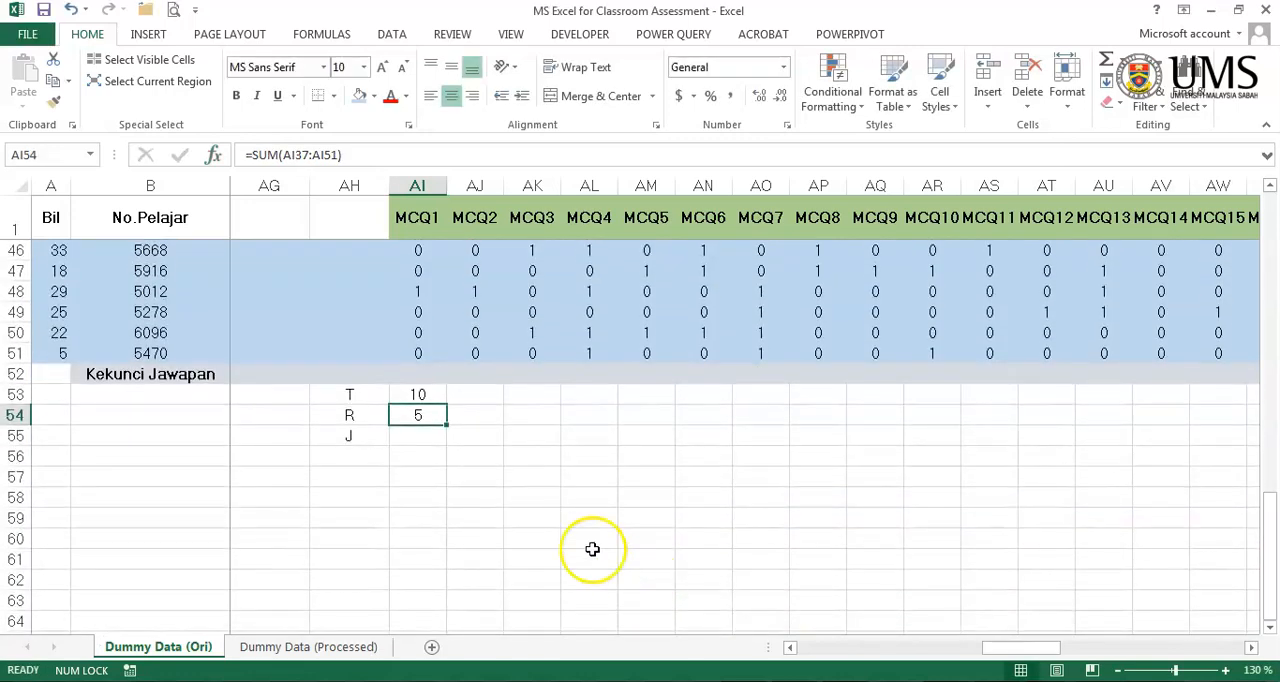
click(442, 435)
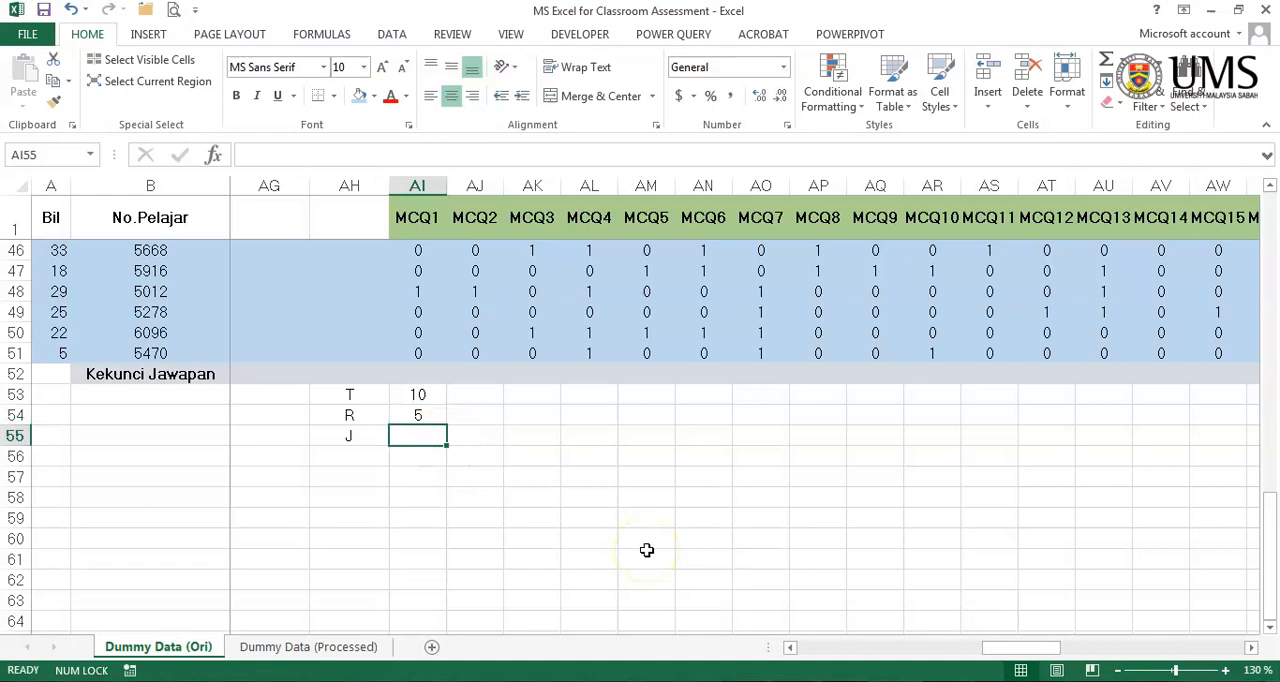
text(30)
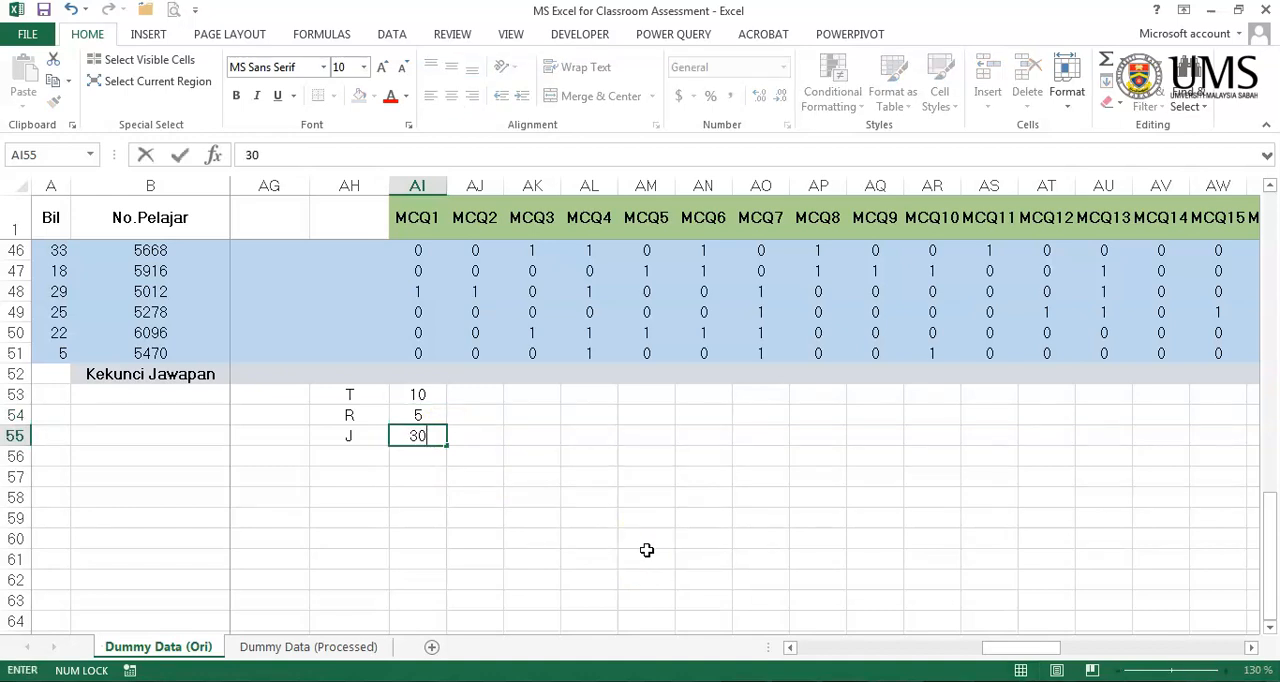
key(Return)
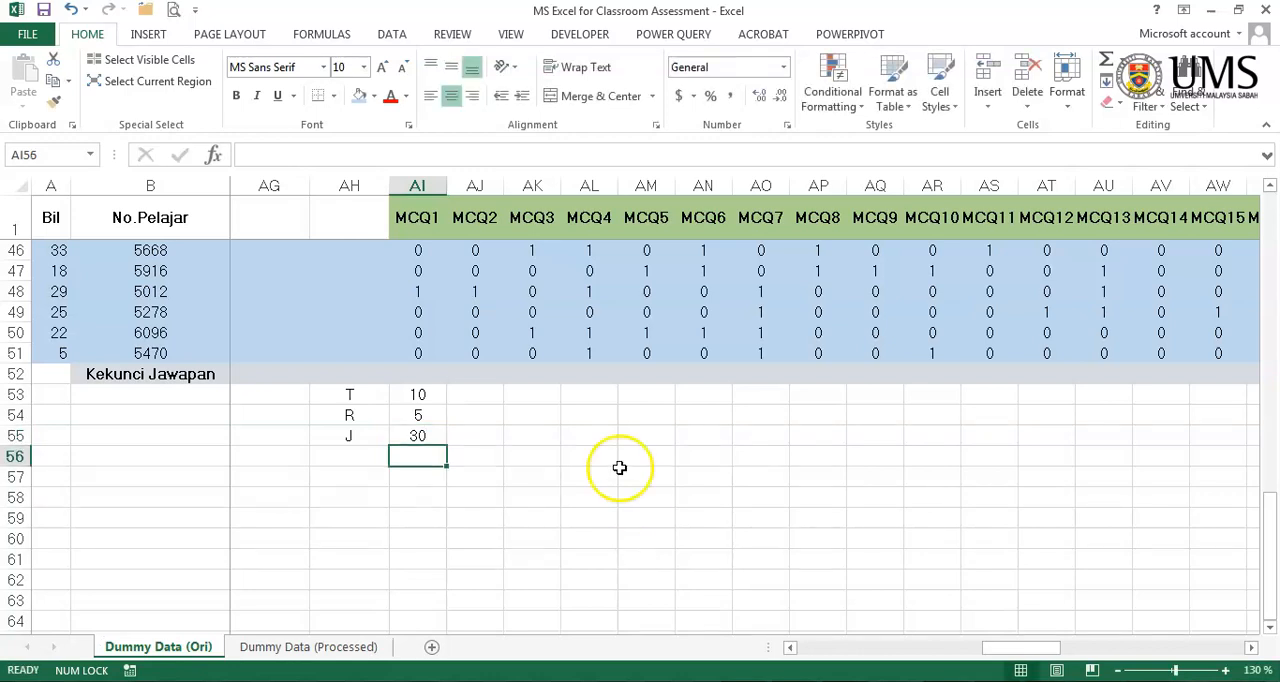
- Fill the MCQ1 T, R and J cells, AI53:AI55, across all item columns through Essay2 in column BN
click(418, 436)
drag(418, 394, 979, 444)
click(1027, 521)
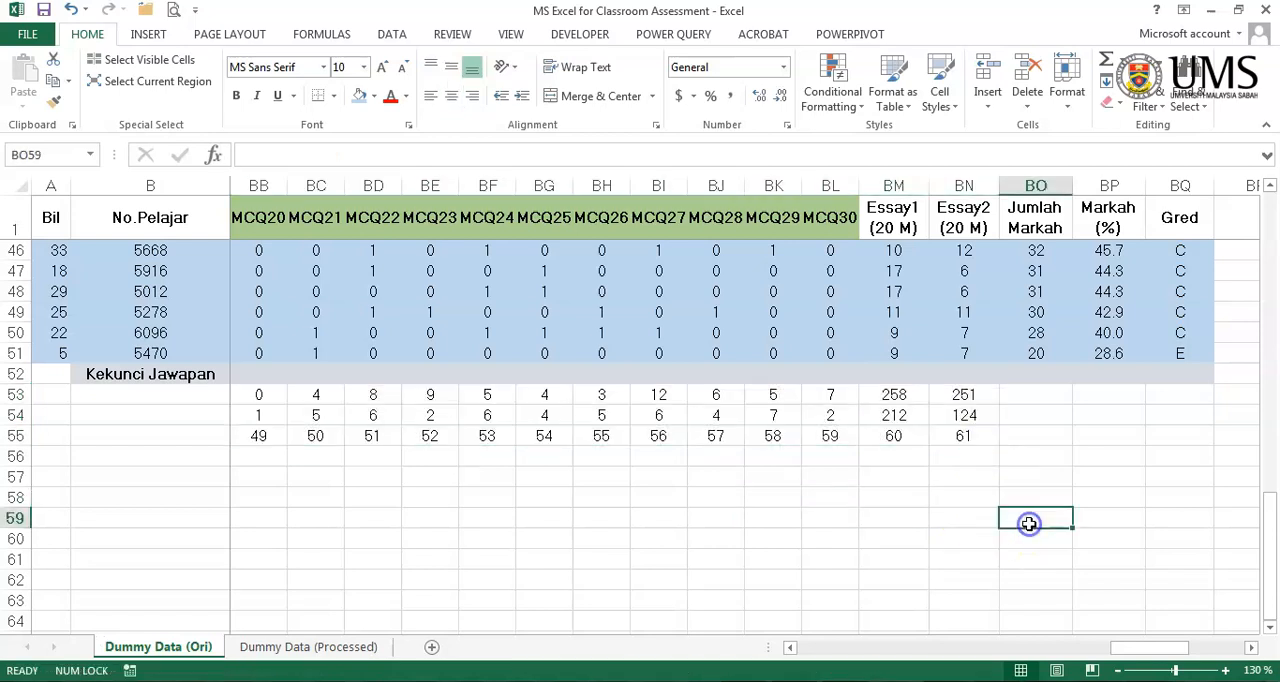
- Clear the J values of both essays in BM55:BN55 and enter =20*30 in BM55 for Essay1
drag(893, 436, 963, 436)
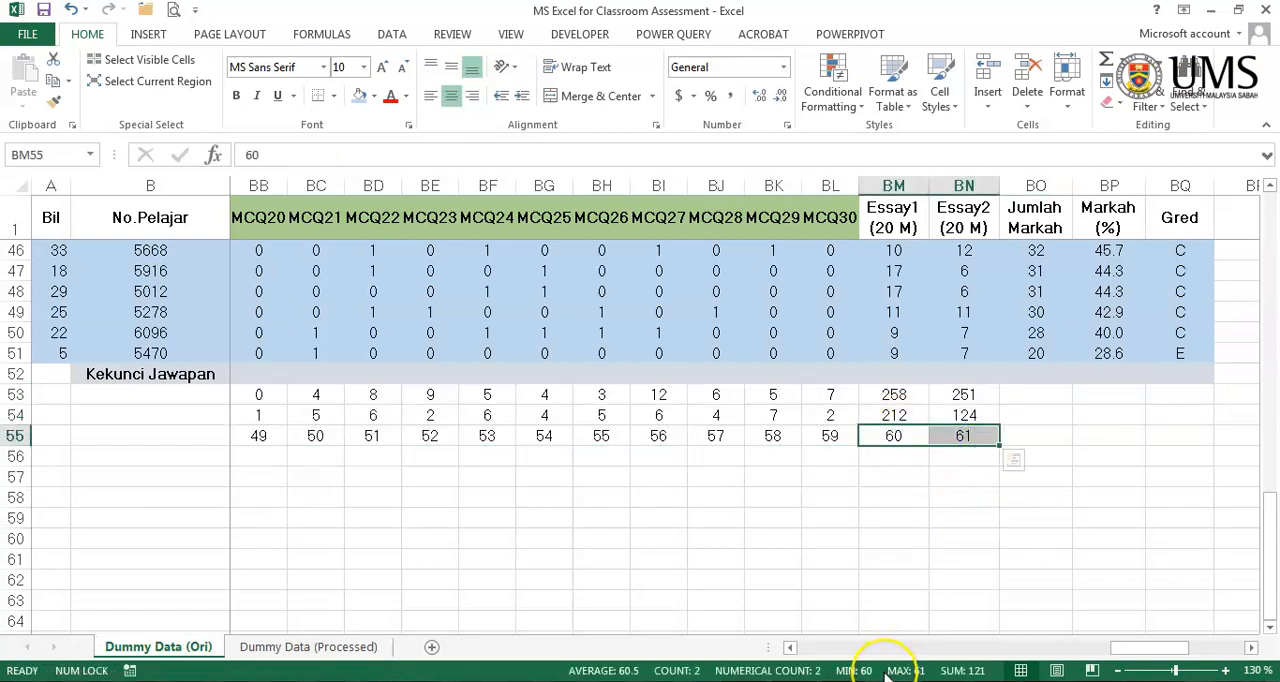
key(Delete)
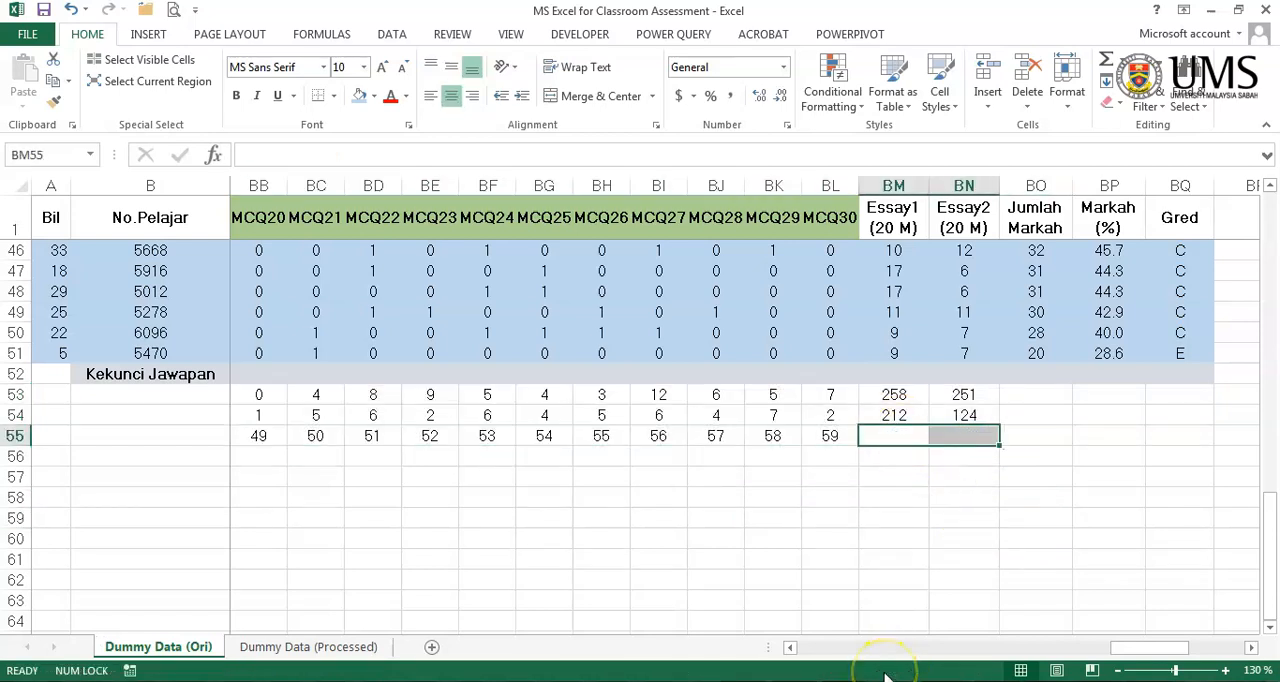
double_click(892, 432)
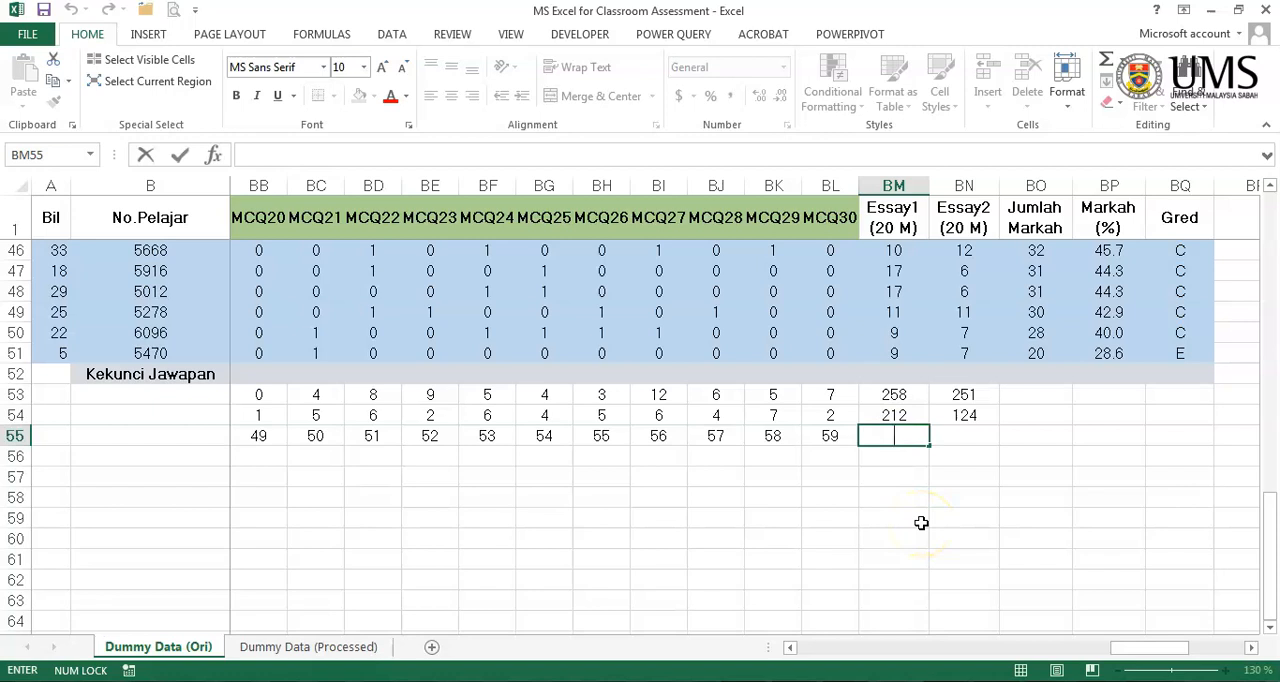
text(=20*30)
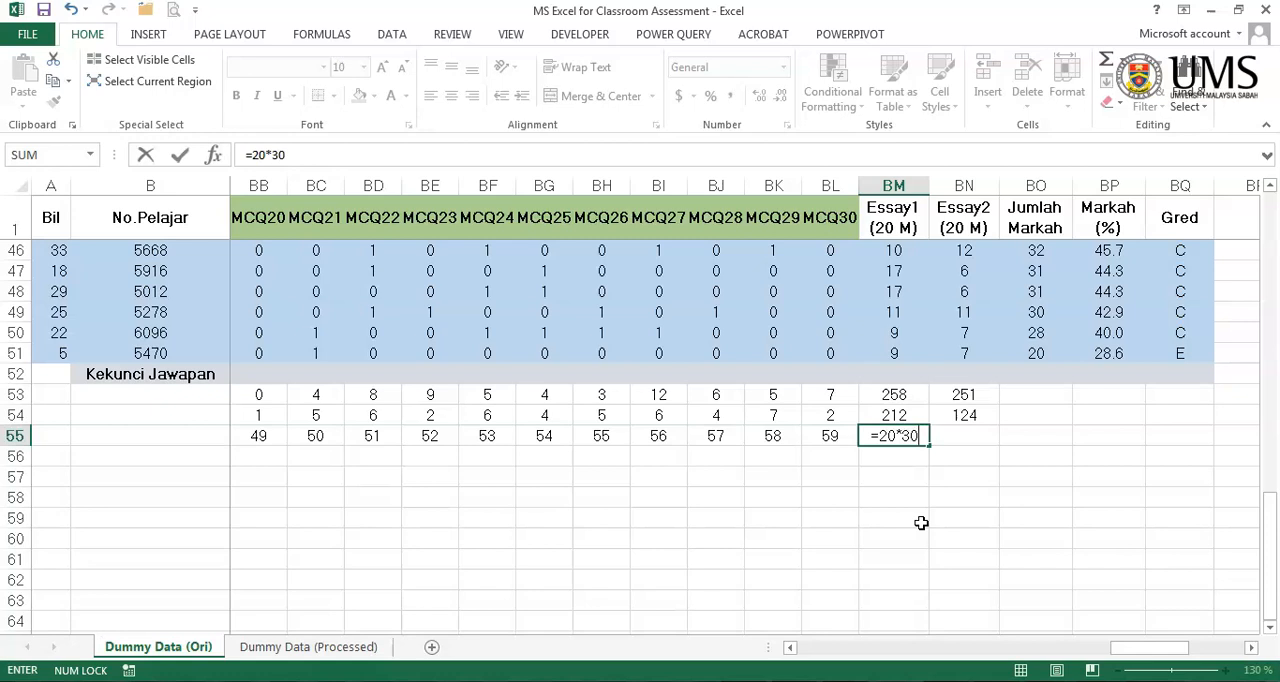
key(Return)
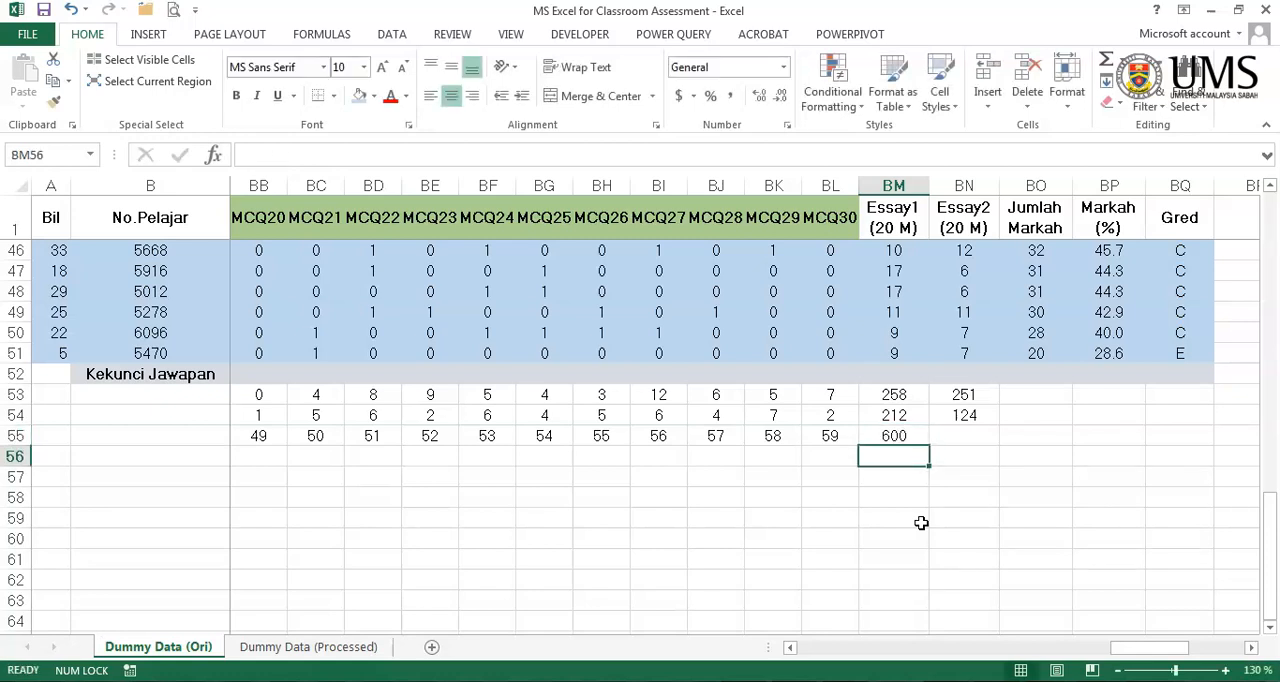
- Copy the Essay1 J formula from BM55 to BN55 for Essay2
click(908, 437)
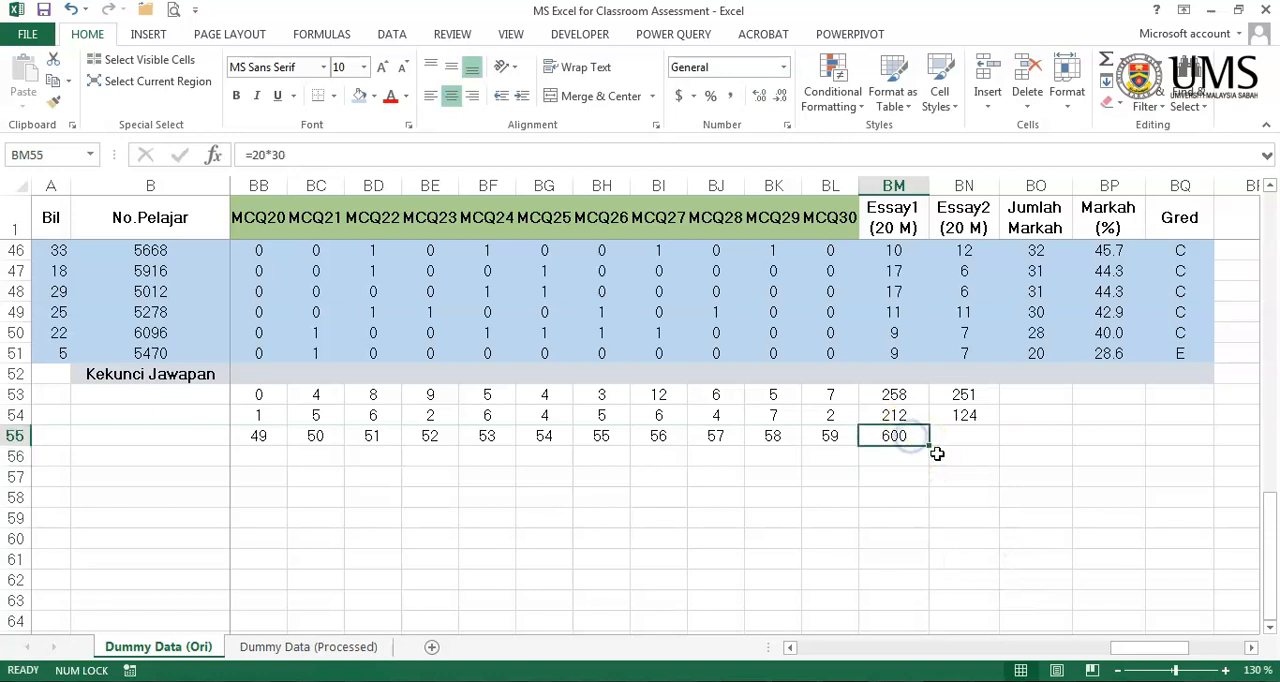
drag(928, 449, 966, 452)
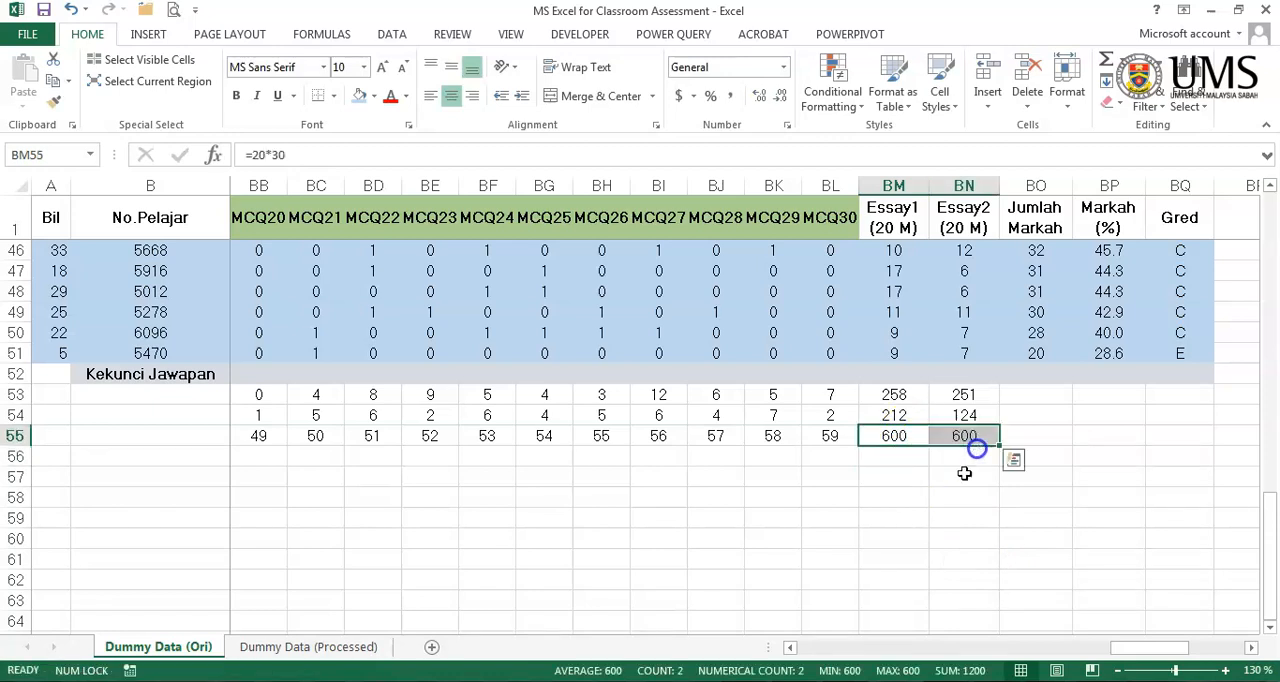
click(953, 516)
- Fill the J value 30 from AI55 unchanged across row 55 for every MCQ item through MCQ30, BL55
drag(1123, 648, 1001, 648)
click(486, 437)
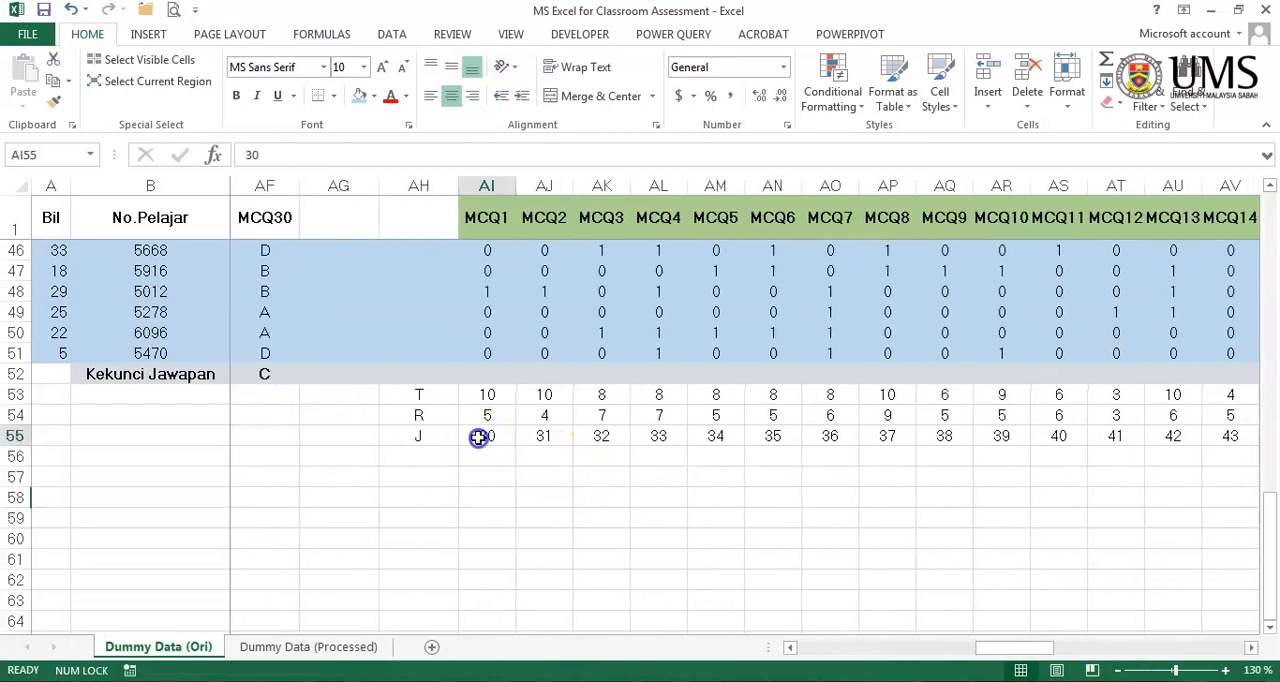
drag(513, 446, 1062, 459)
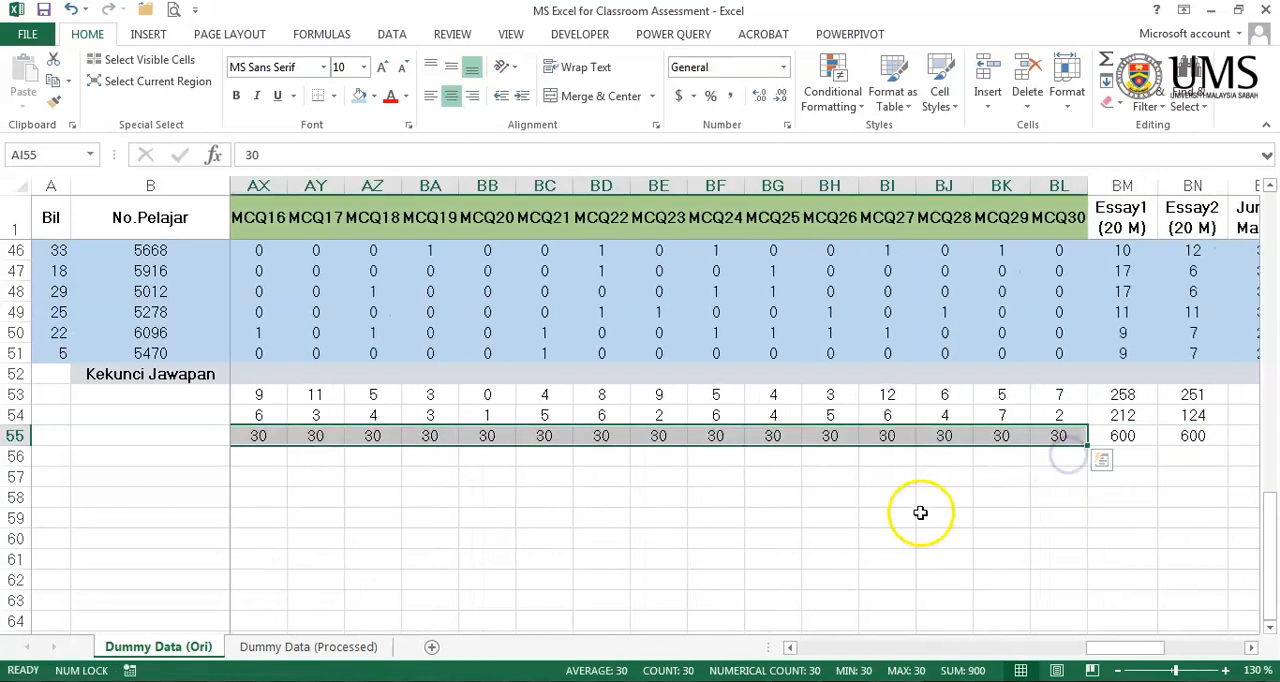
- Enter the row labels F and D in cells AH56 and AH57, below the J label
key(Left)
key(Left)
key(Left)
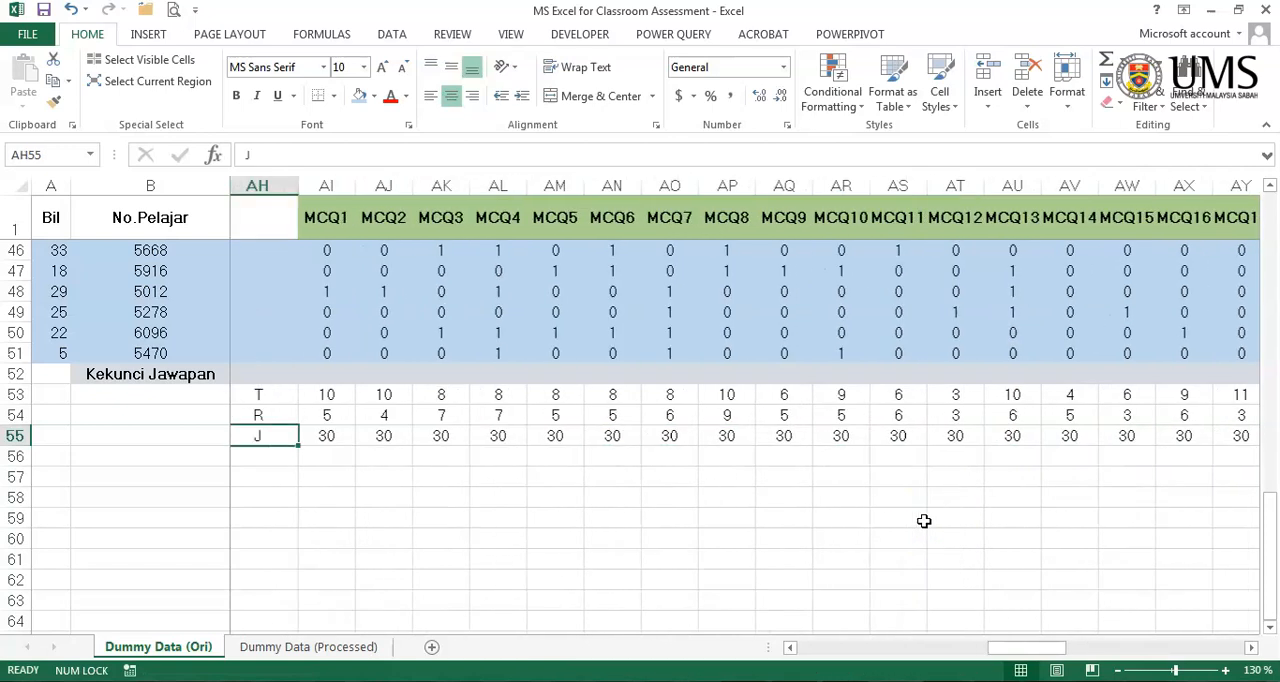
key(Right)
key(Right)
key(Up)
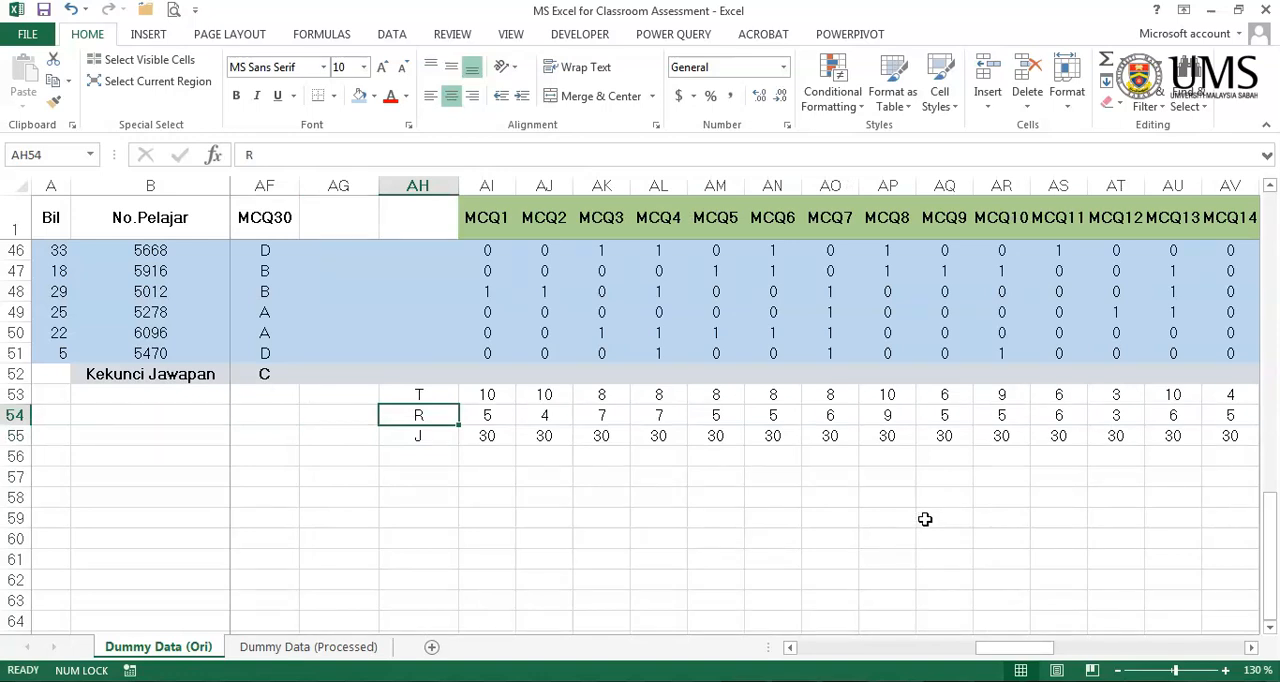
click(393, 458)
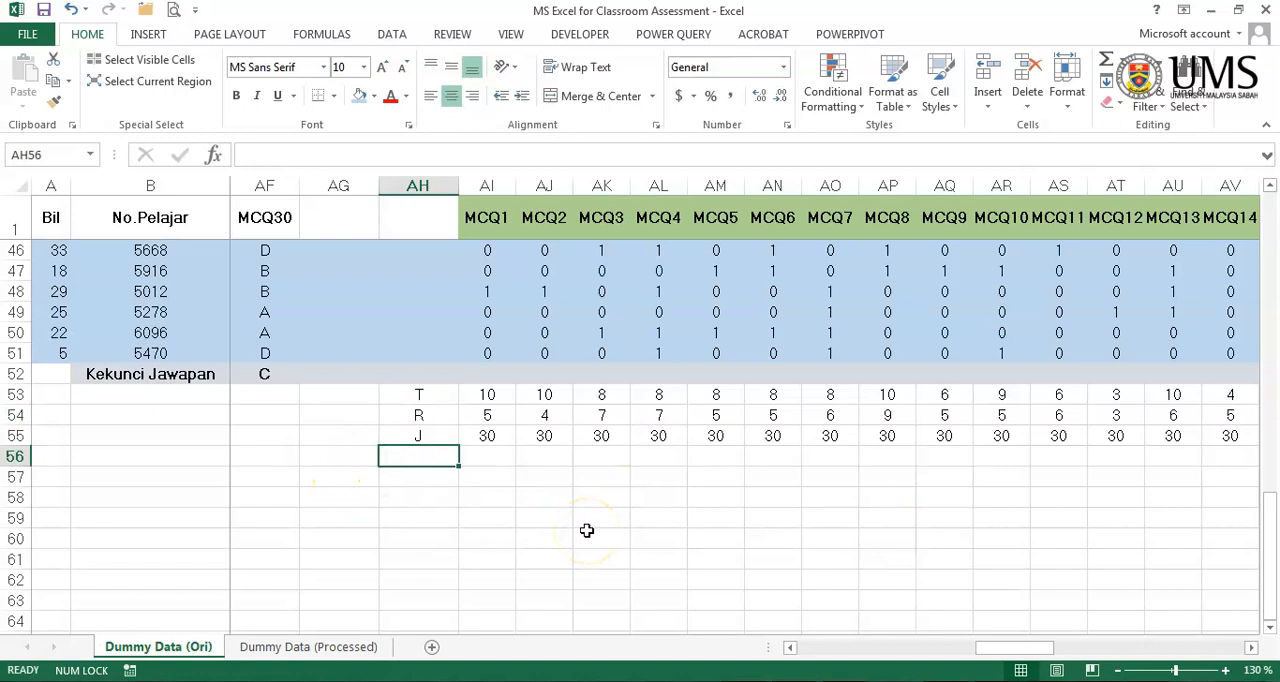
text(f)
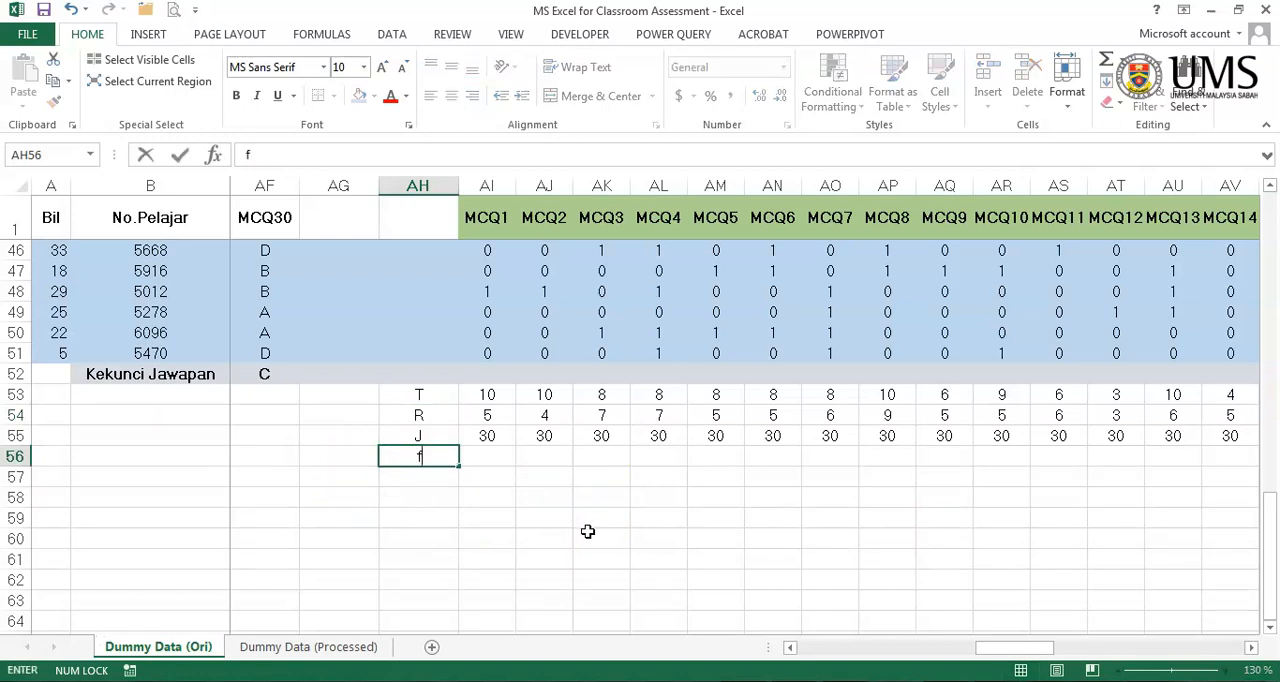
key(Caps_Lock)
key(BackSpace)
text(F)
key(Return)
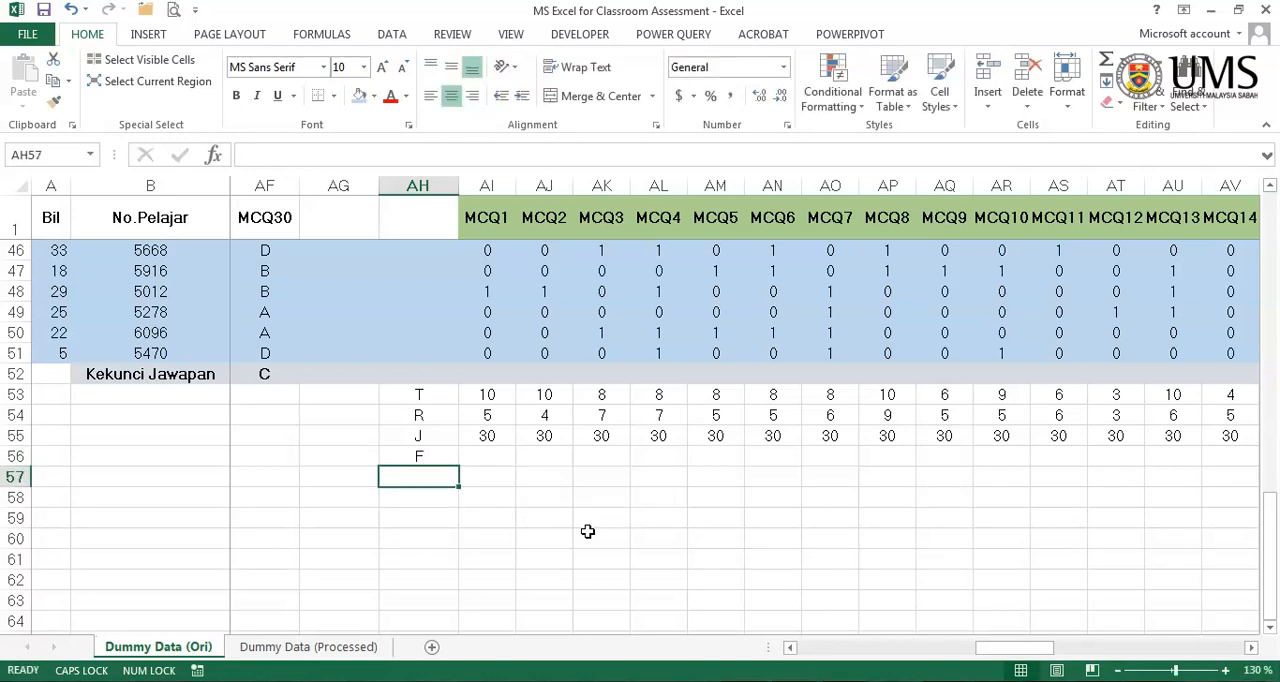
text(D)
key(Tab)
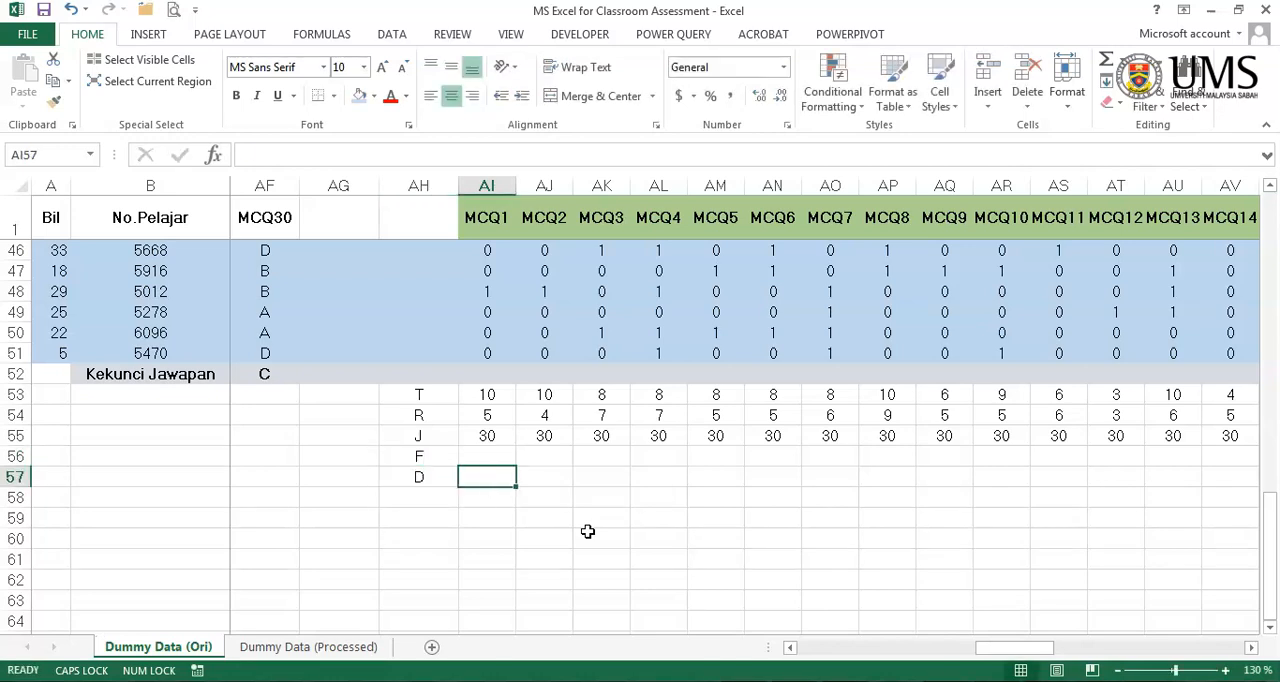
- Enter the difficulty index formula =(AI53+AI54)/AI55 for MCQ1 in AI56, in the F row
key(Up)
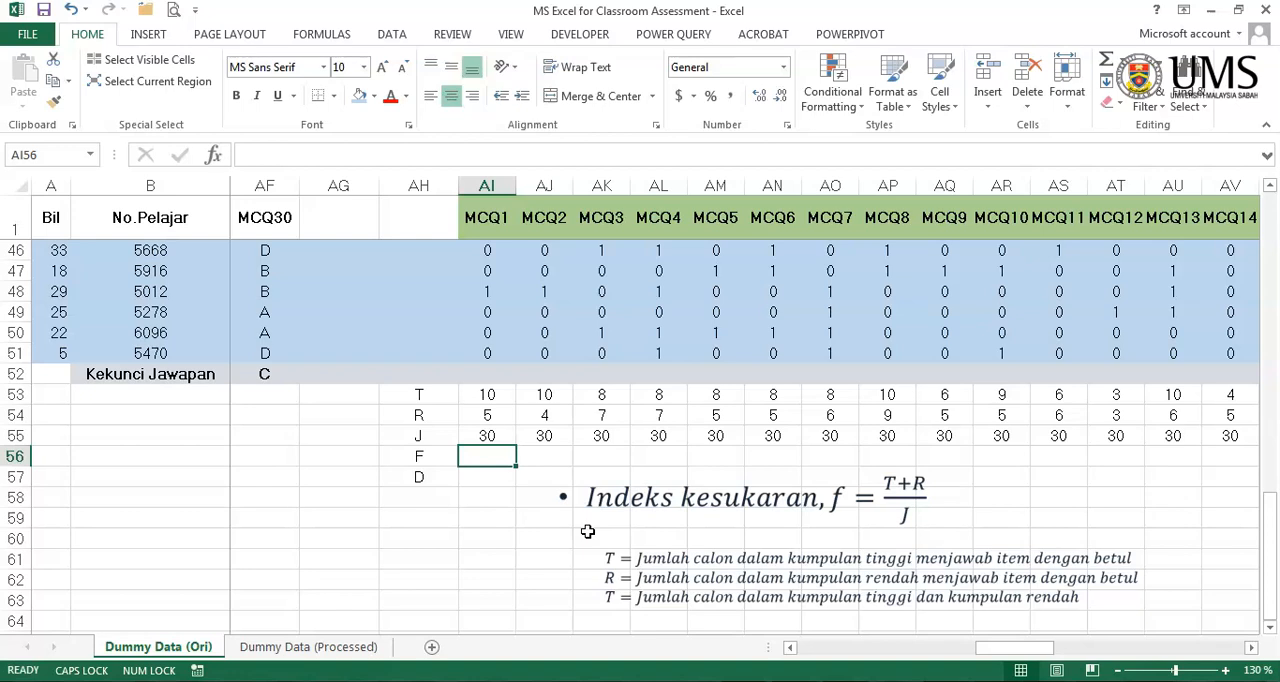
text(=()
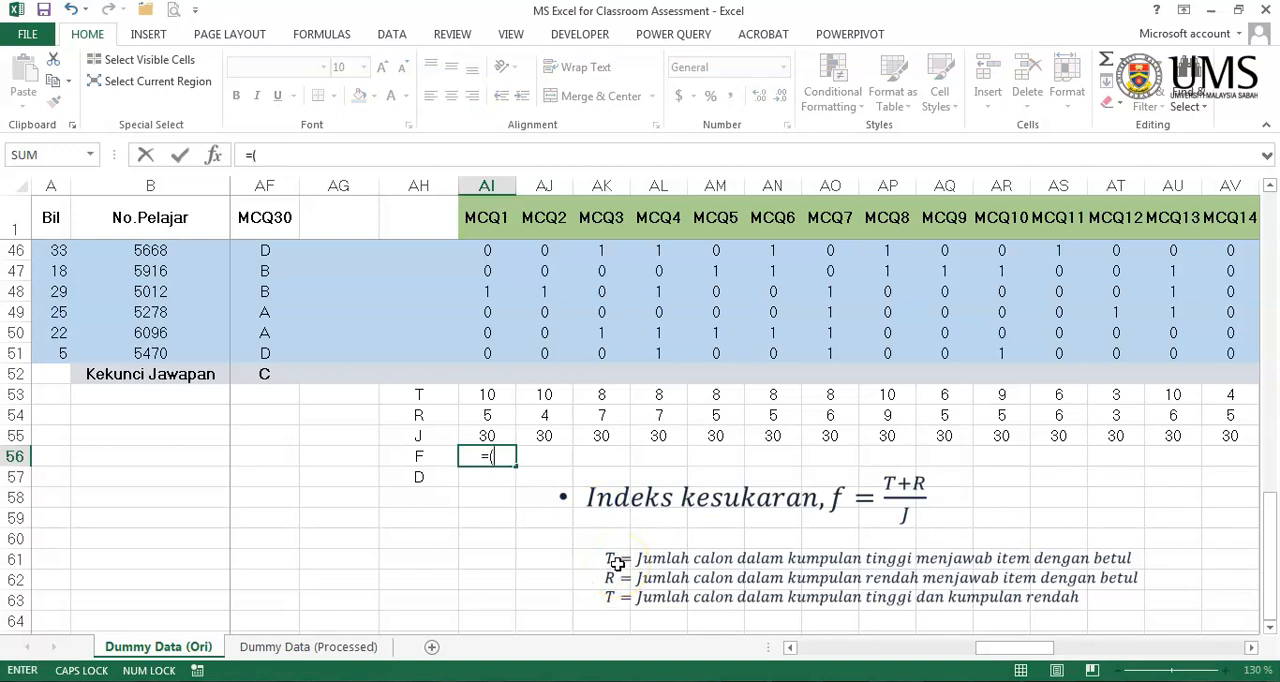
click(490, 397)
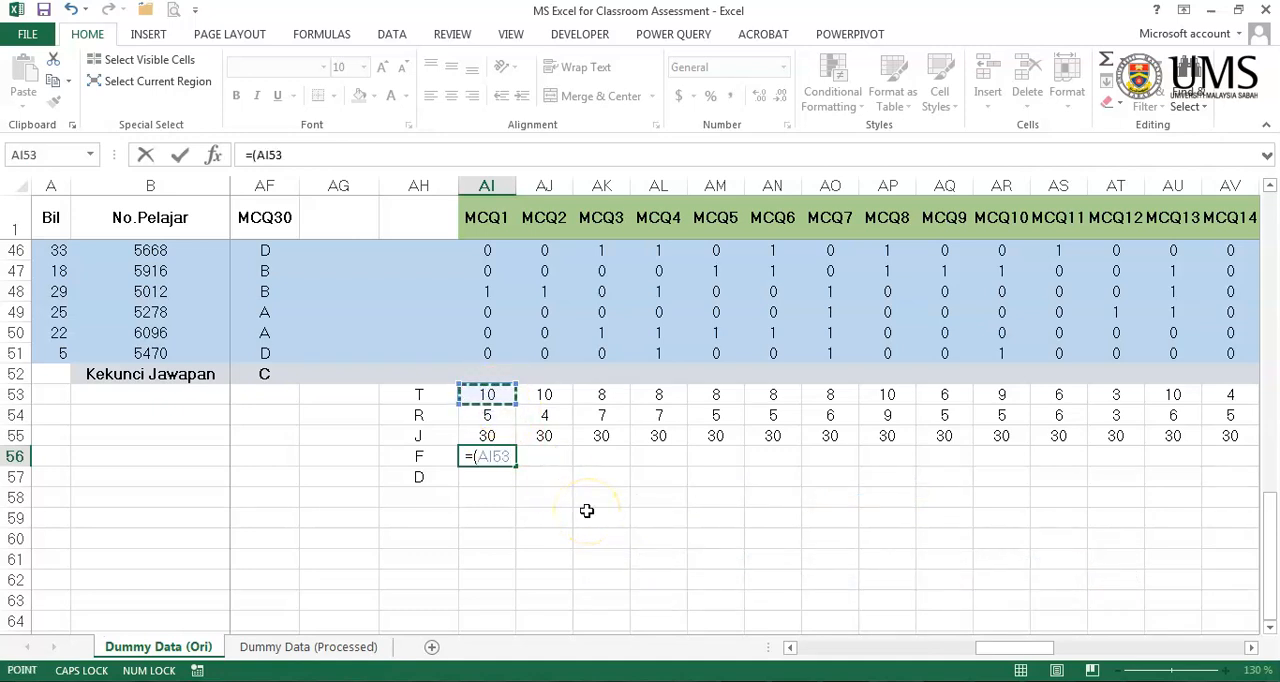
text(+)
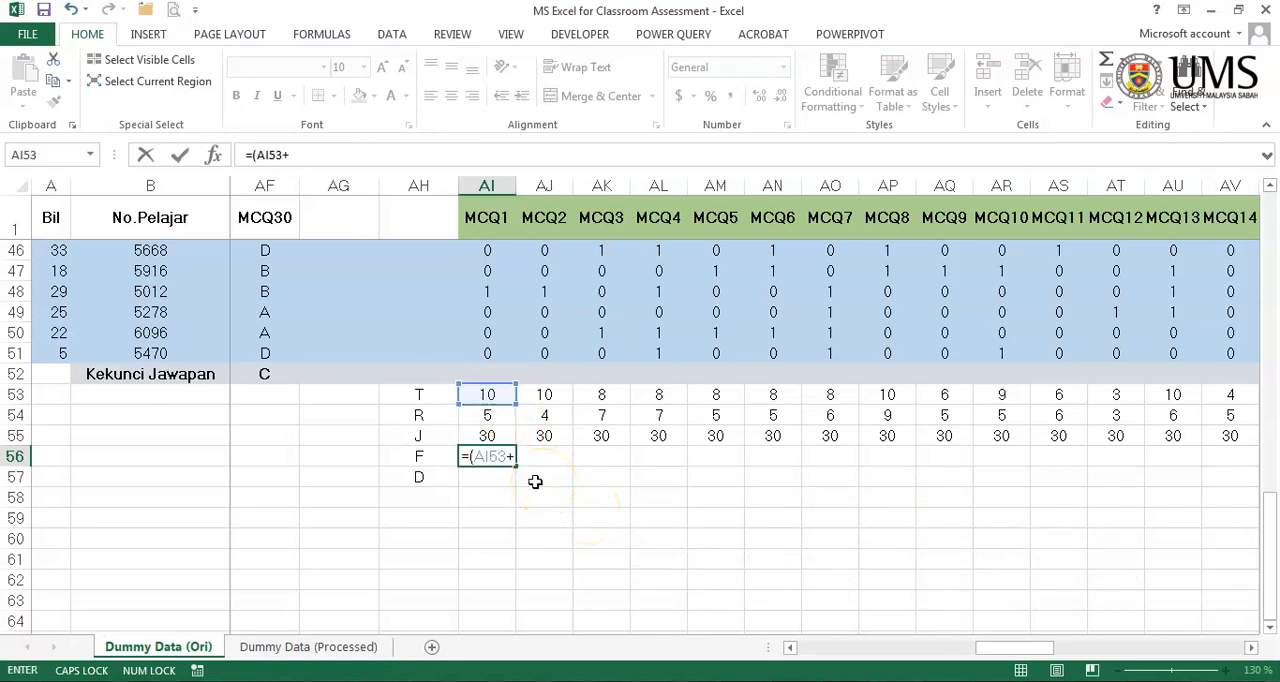
click(492, 415)
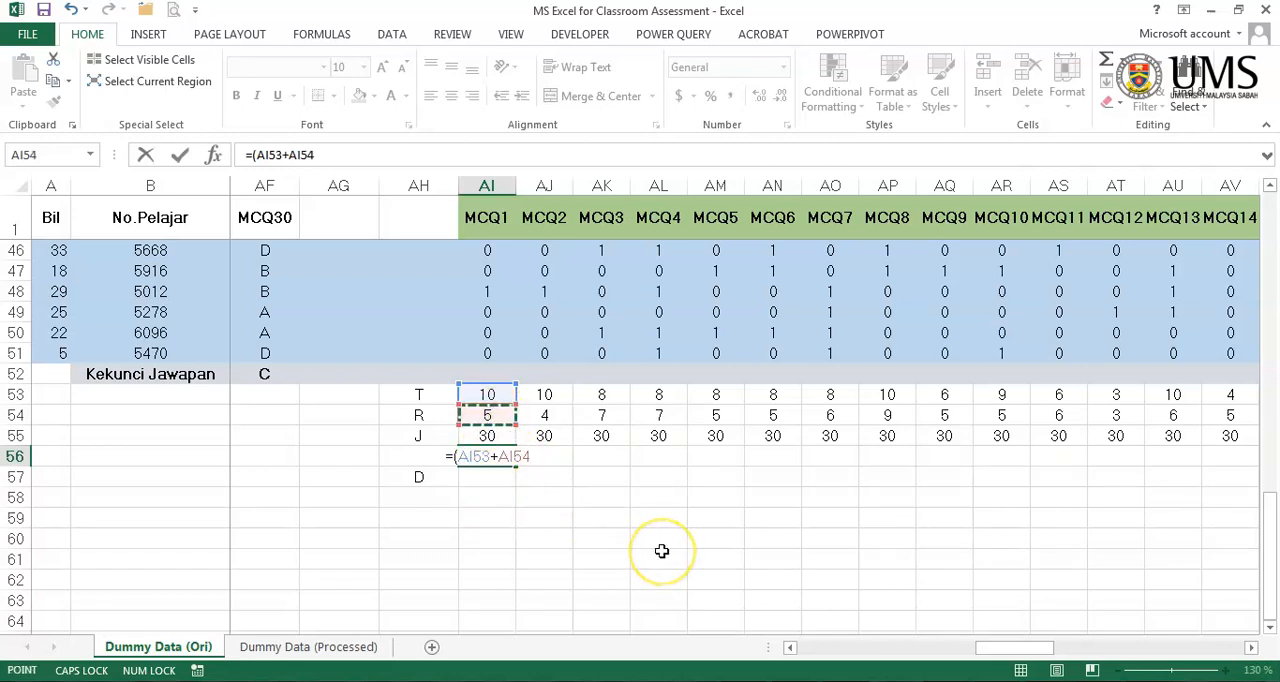
text()/)
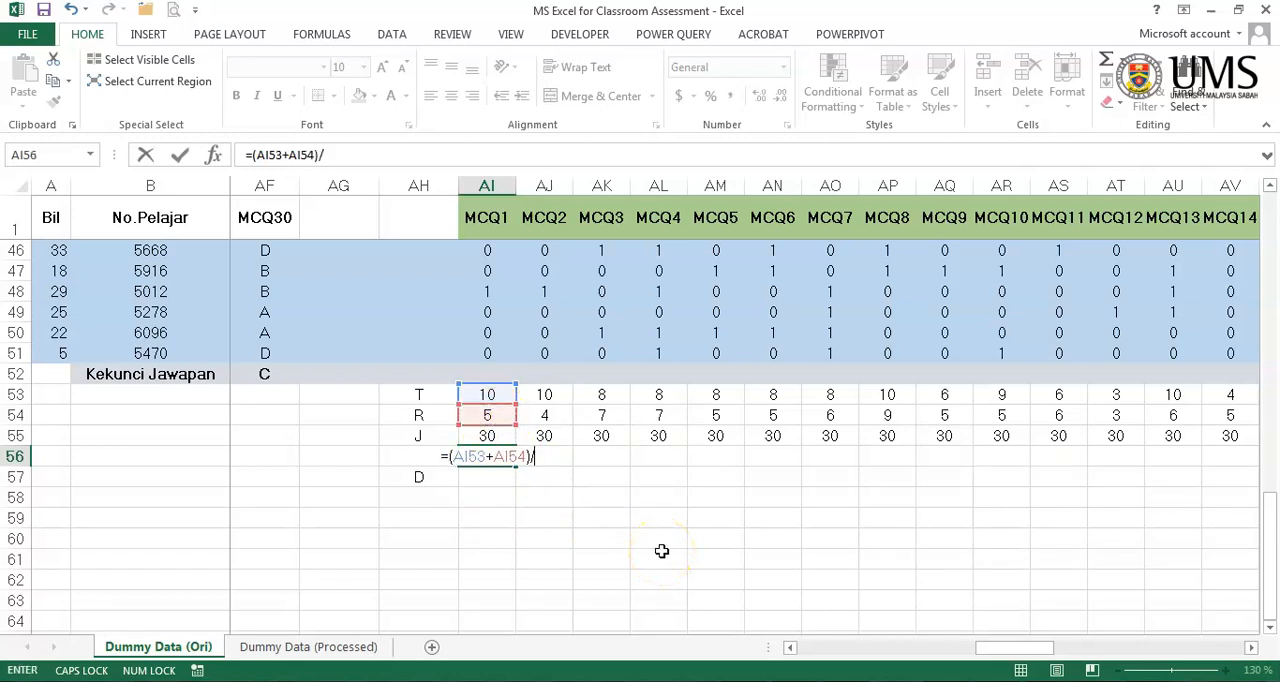
click(490, 436)
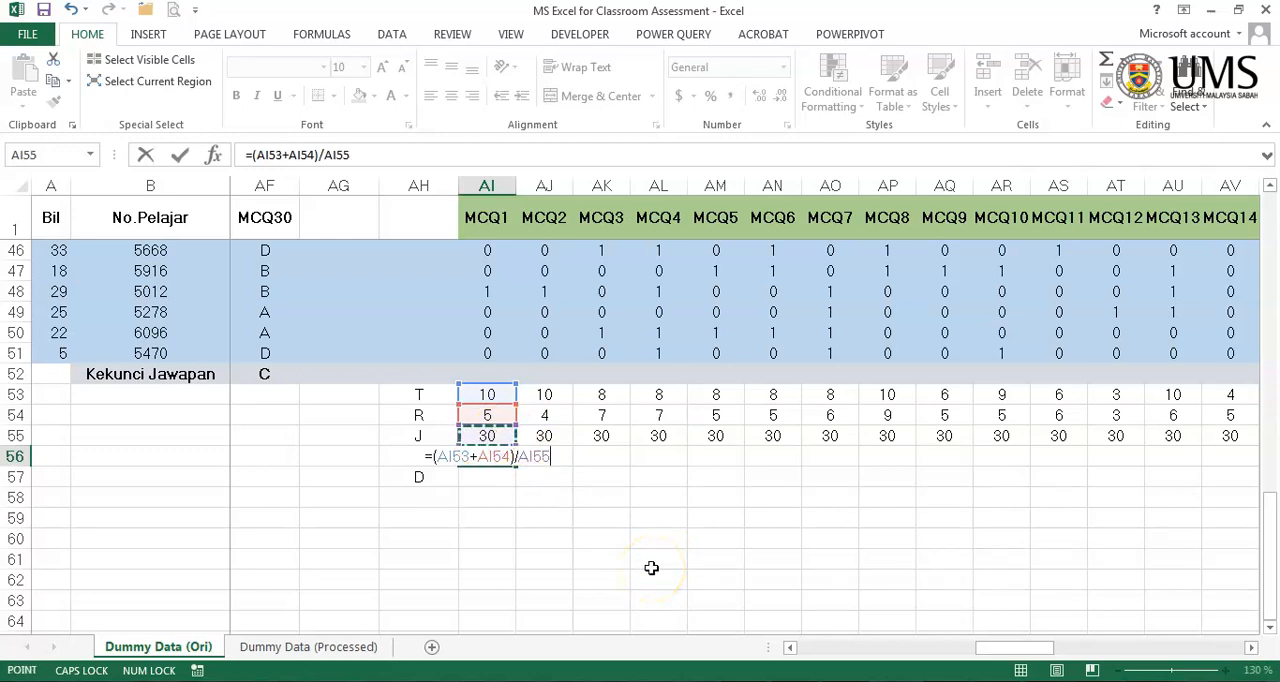
key(Return)
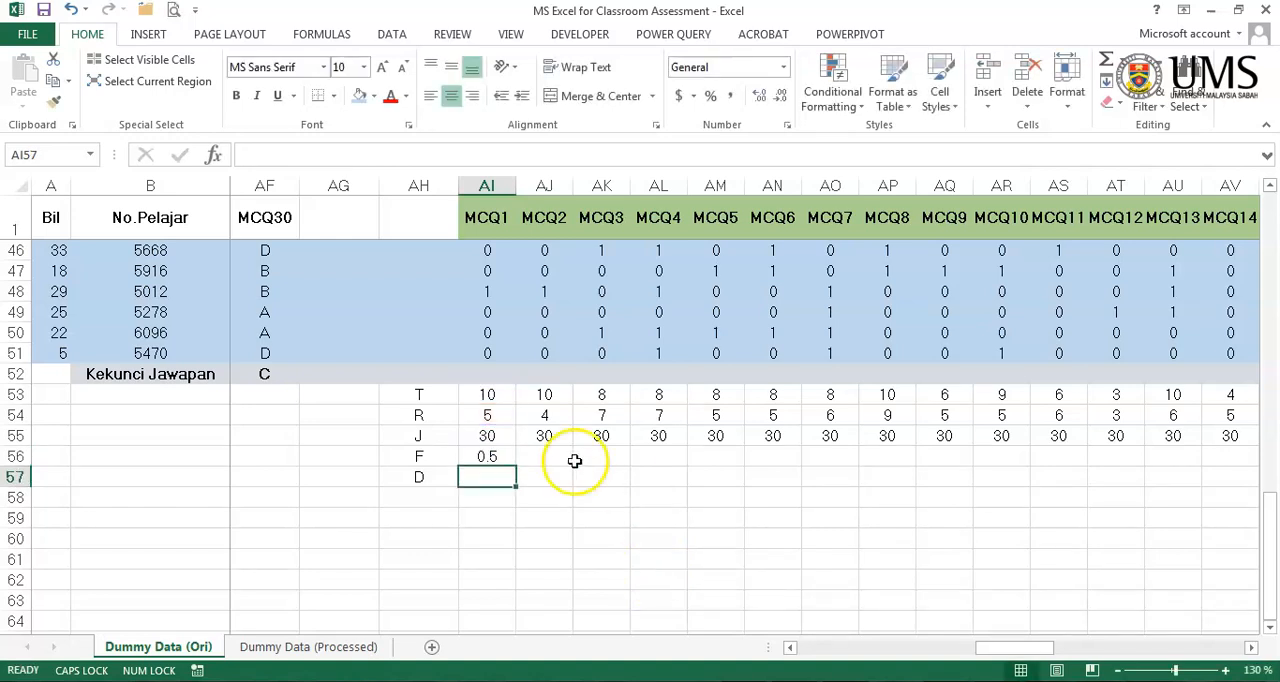
- Display MCQ1's F value in AI56 with two decimal places
click(501, 449)
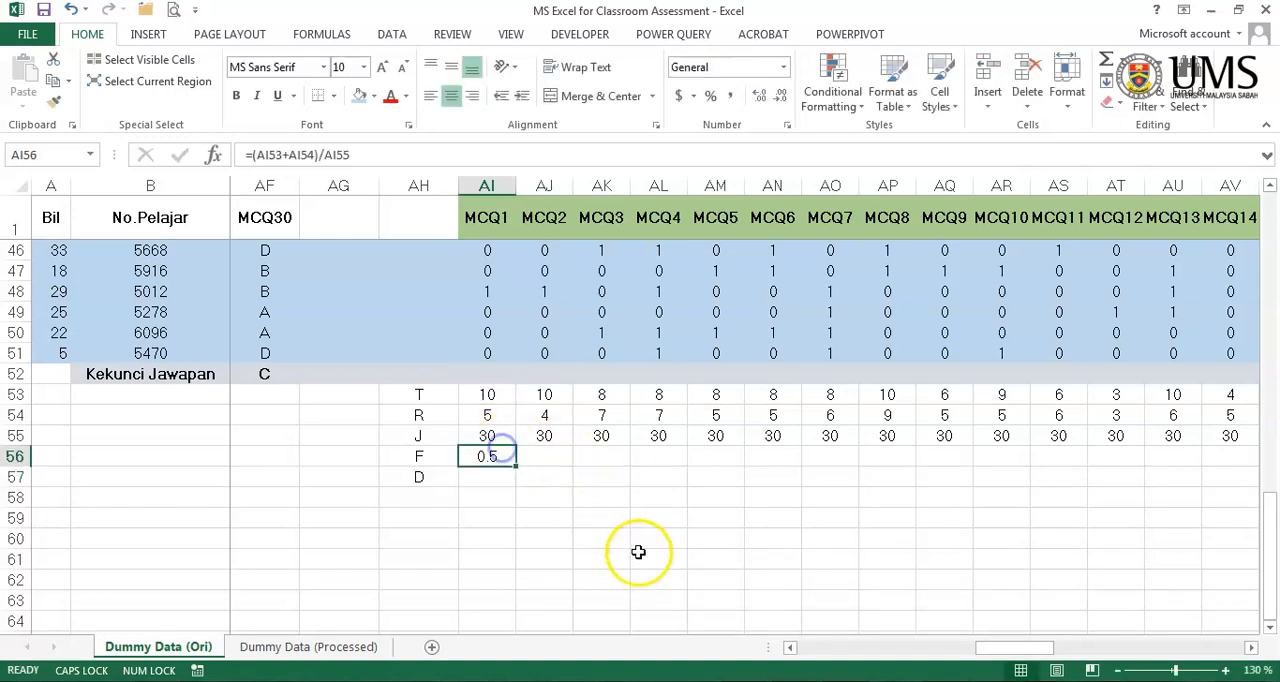
click(764, 101)
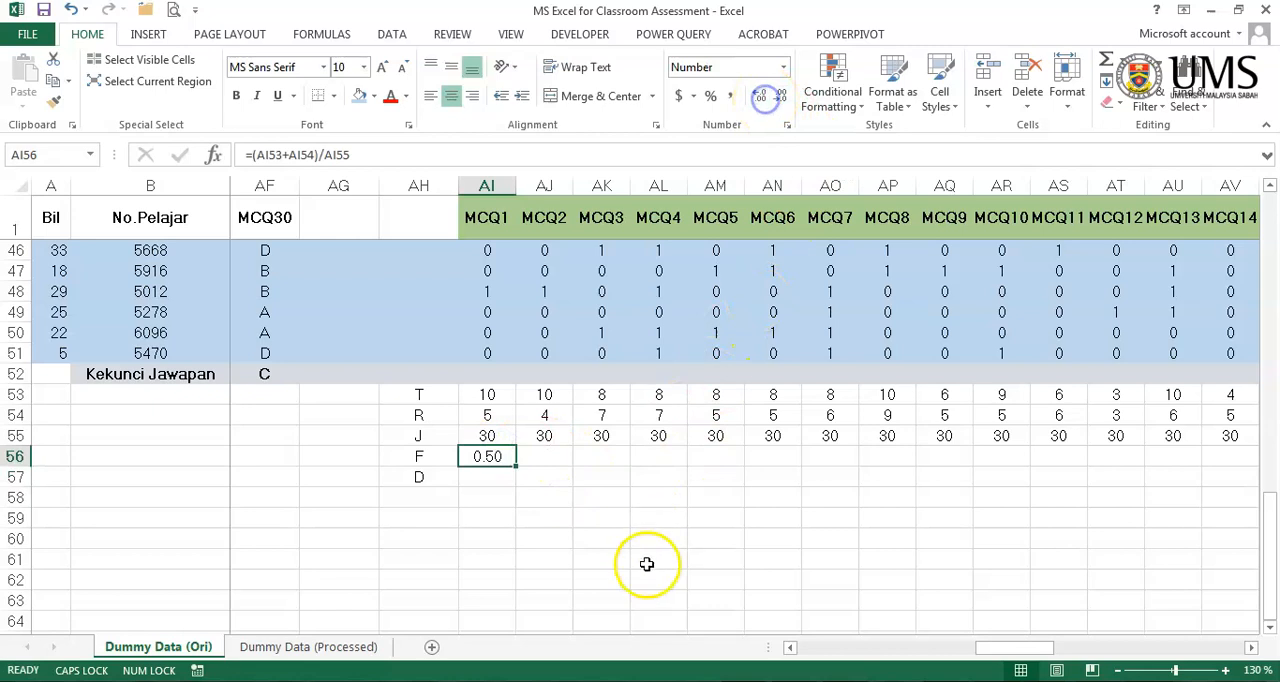
click(648, 576)
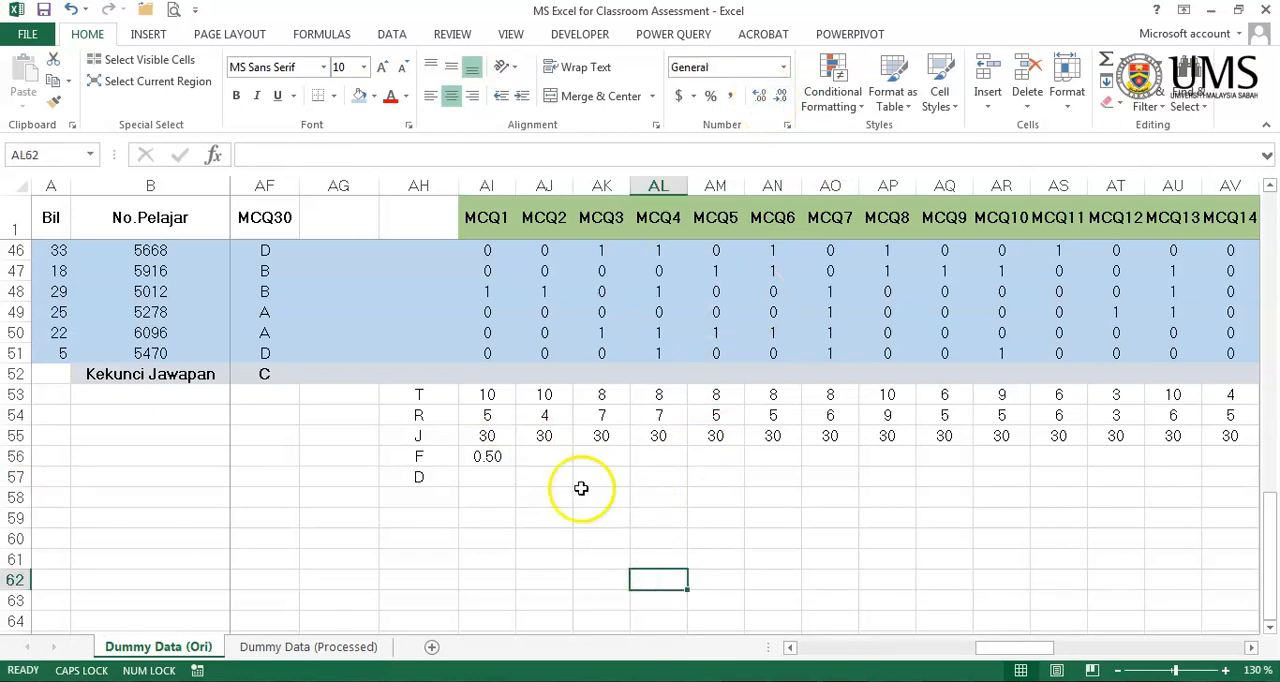
- Enter the discrimination index formula =(AI53-AI54)/(0.5*AI55) for MCQ1 in AI57, in the D row
click(488, 474)
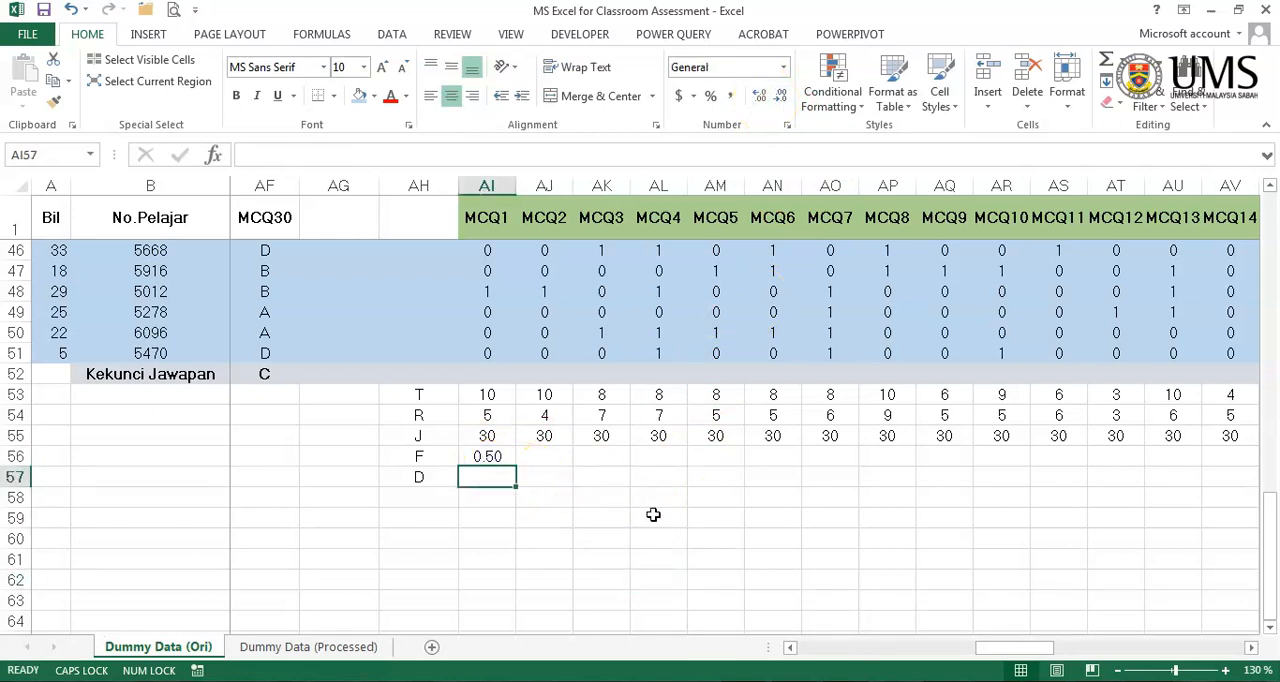
text(=)
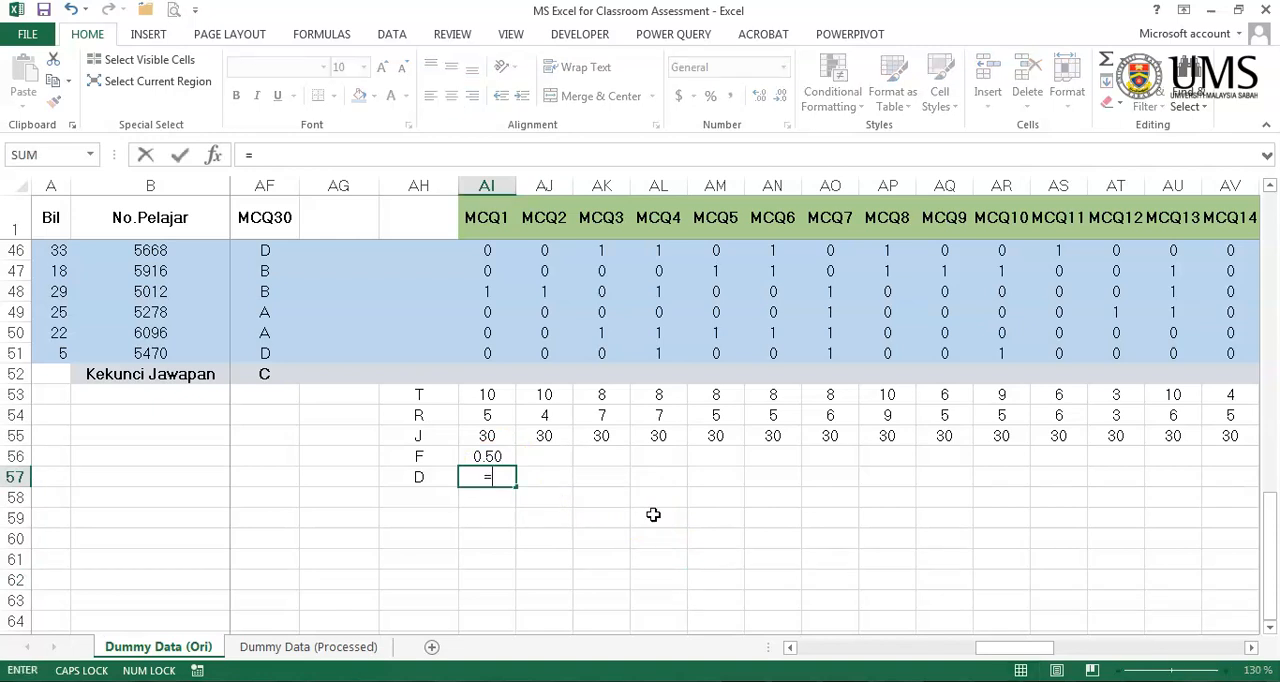
click(490, 394)
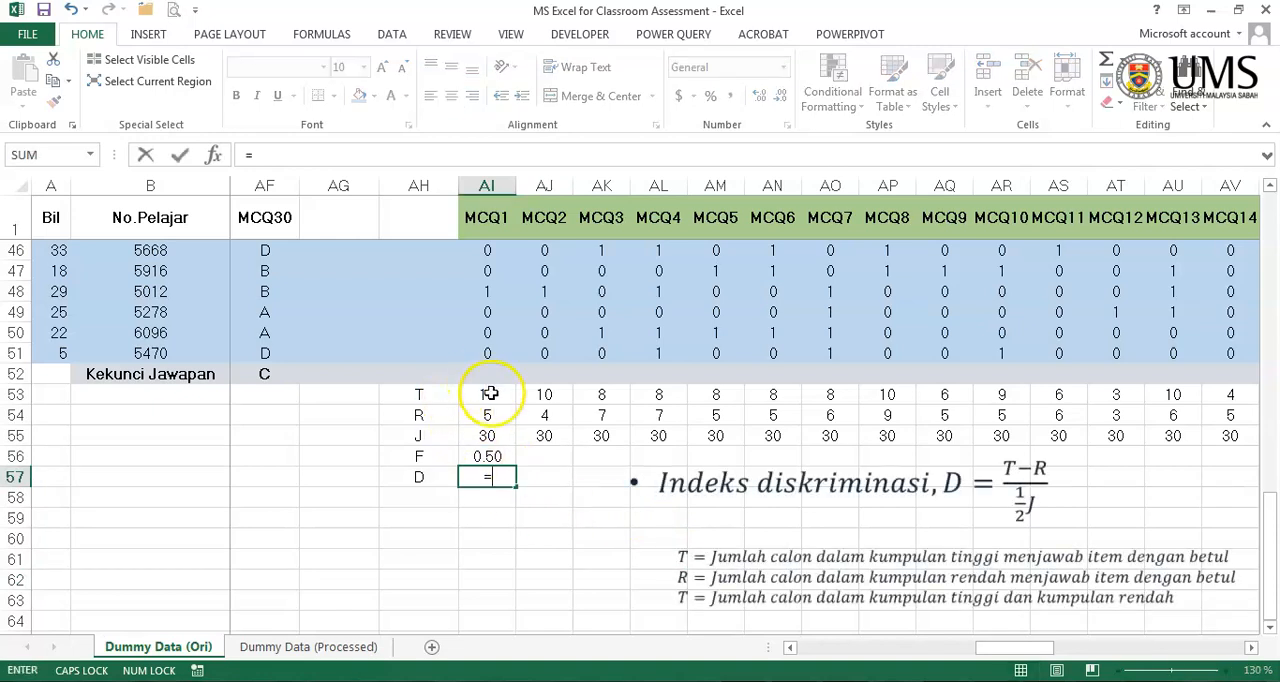
click(490, 394)
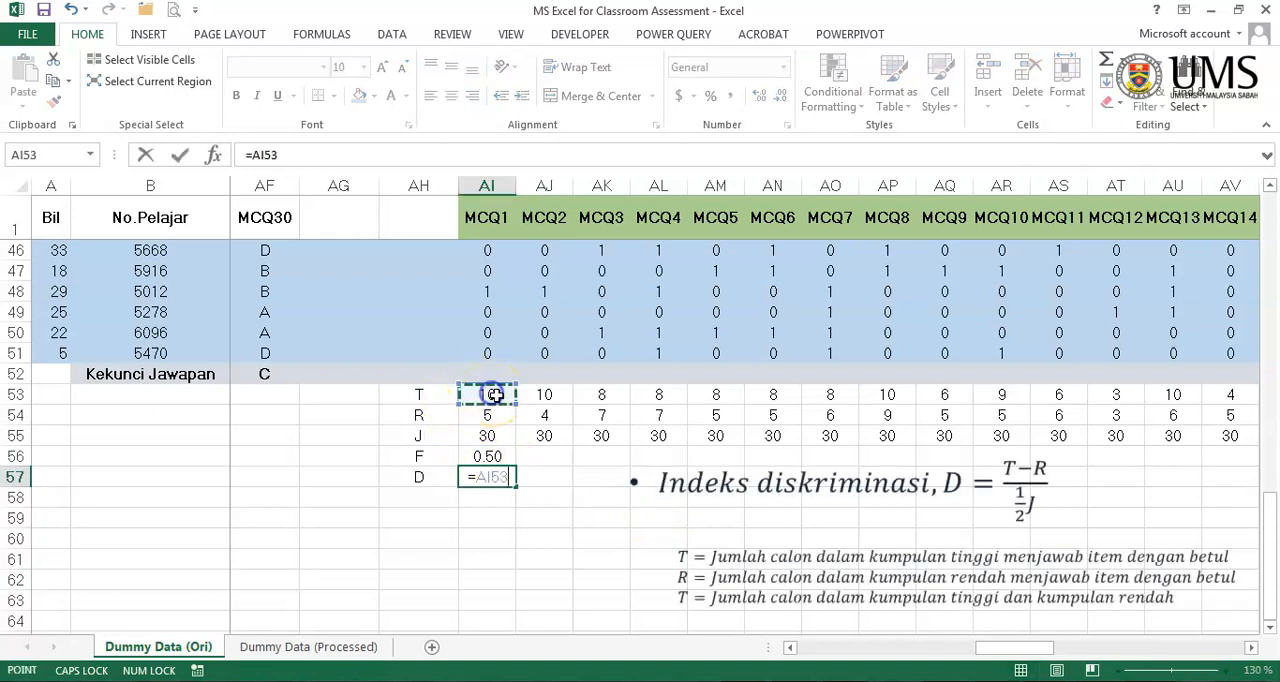
text(-)
click(500, 415)
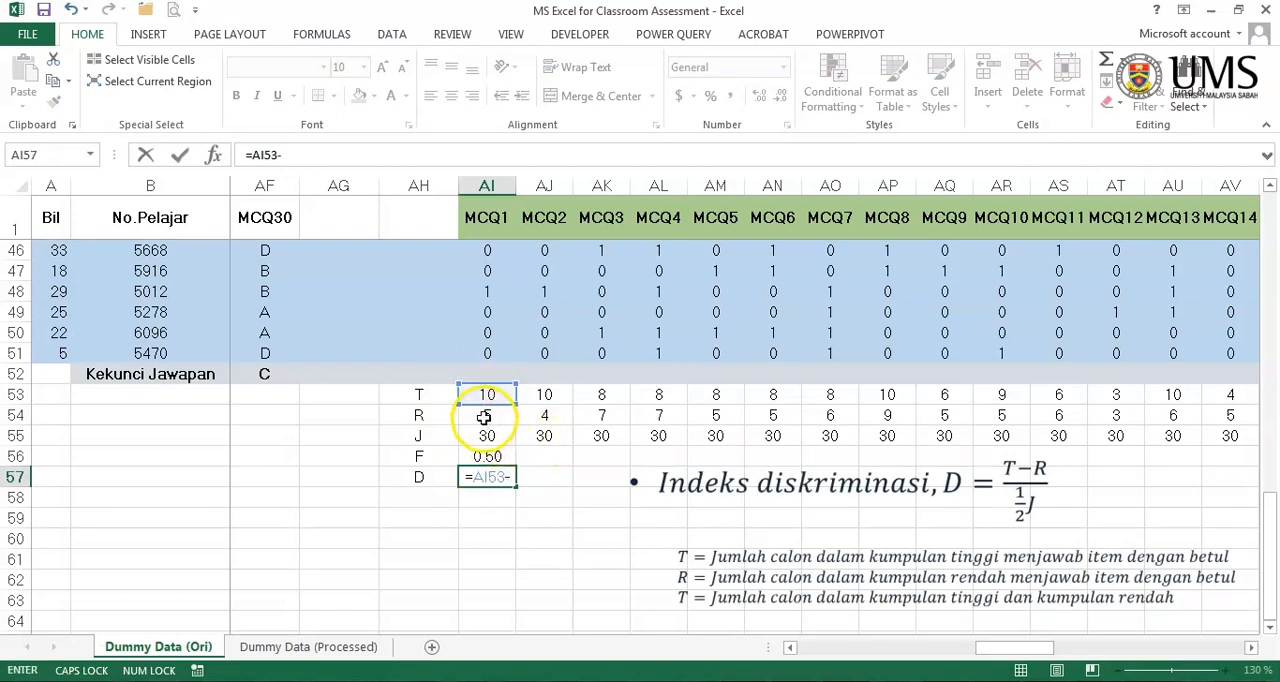
click(250, 155)
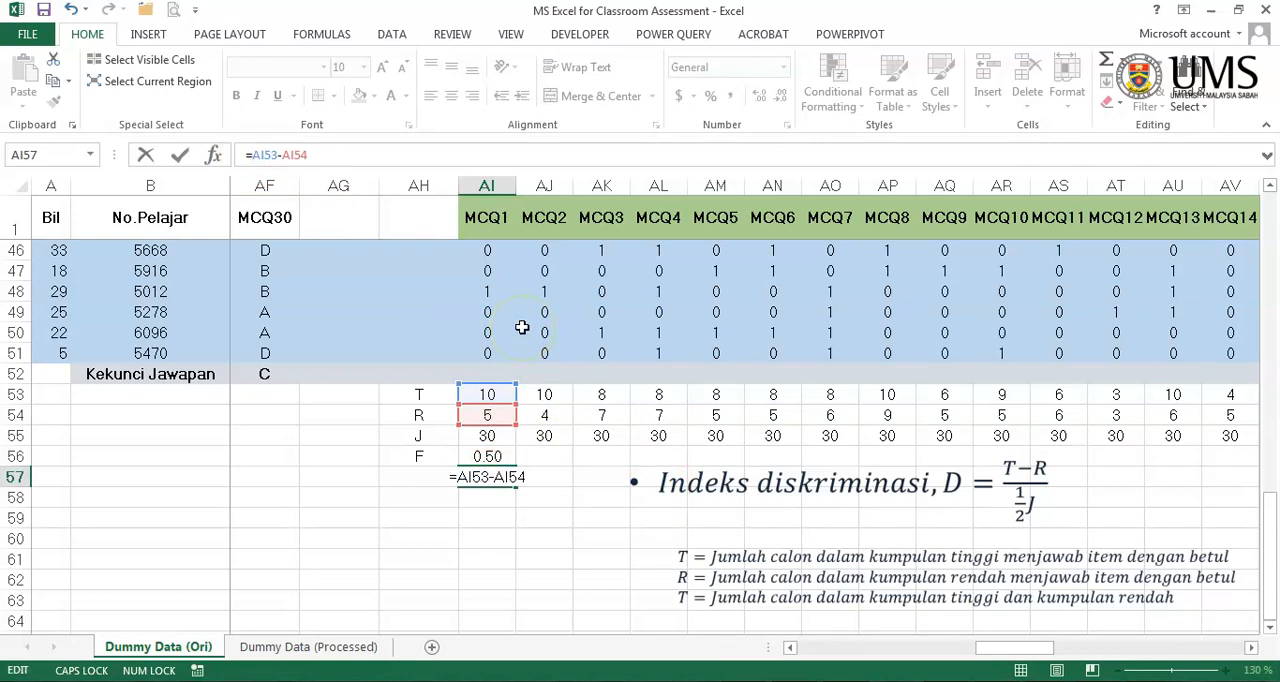
text(()
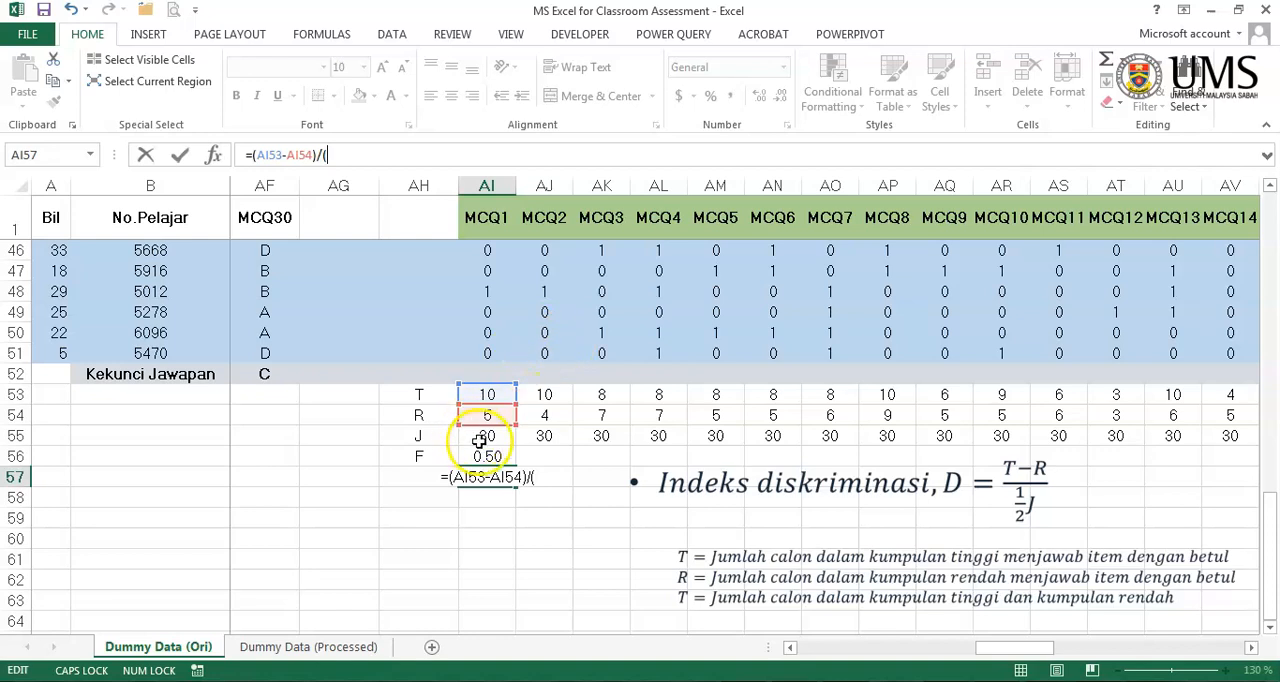
text(0.)
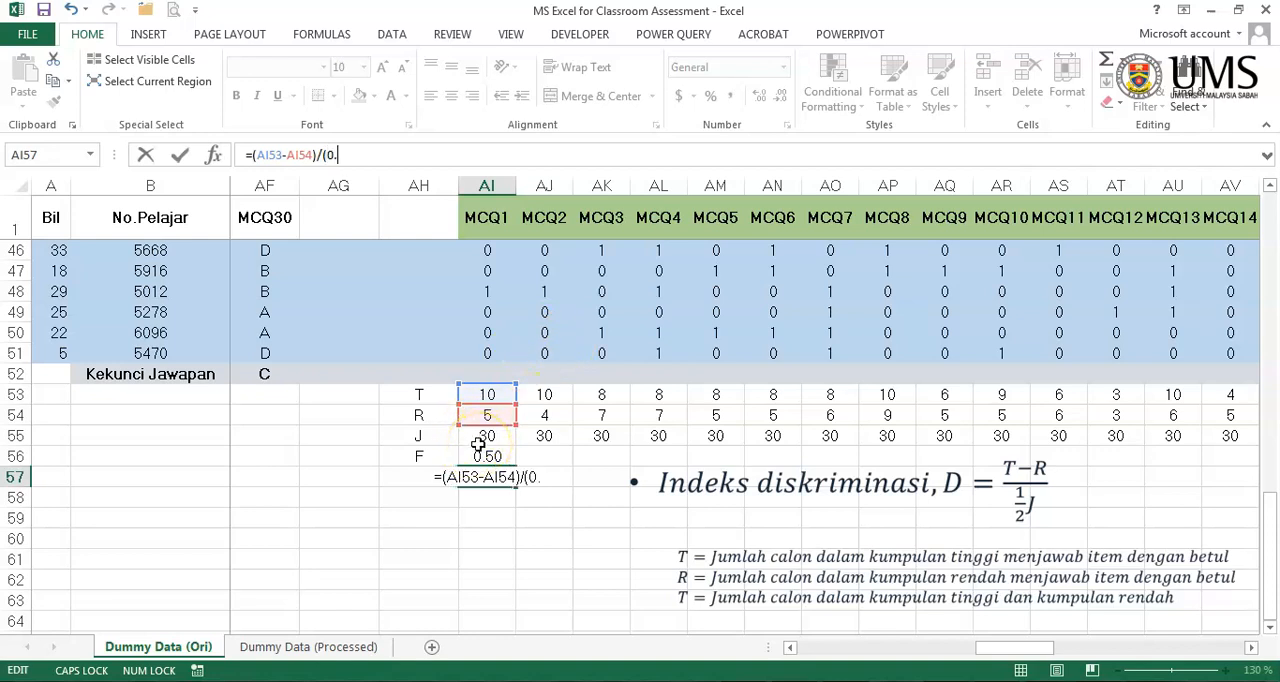
text(5*)
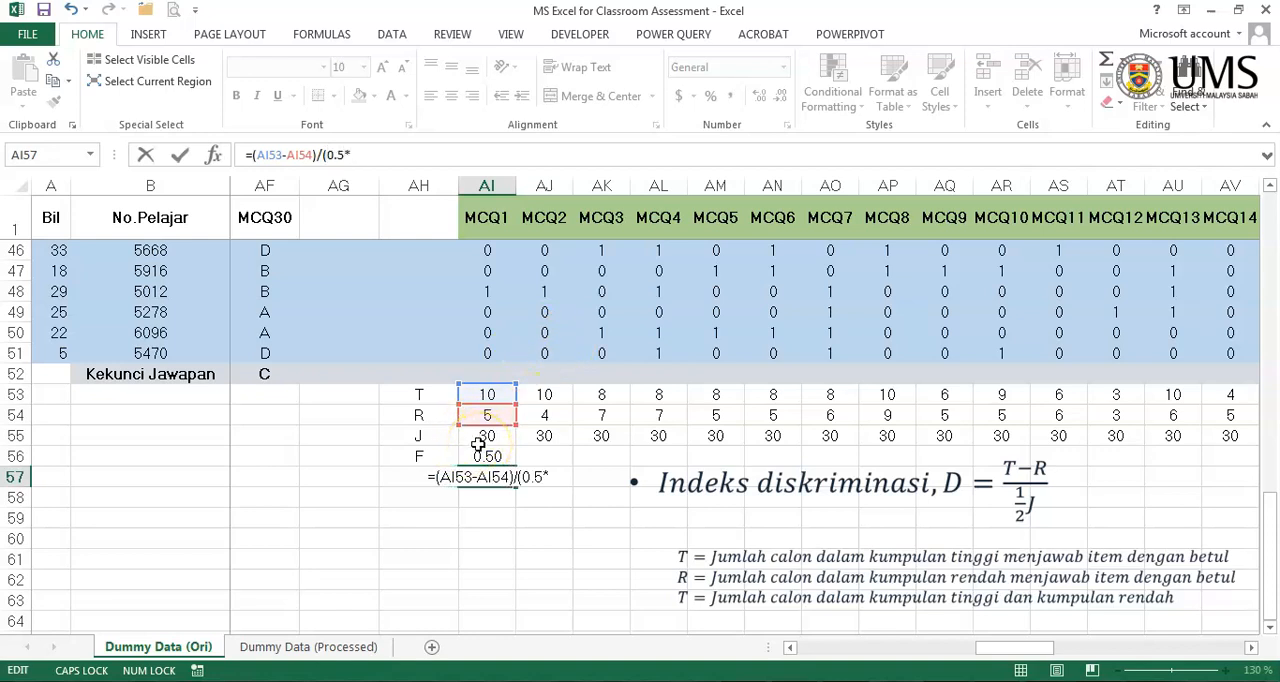
click(488, 436)
text())
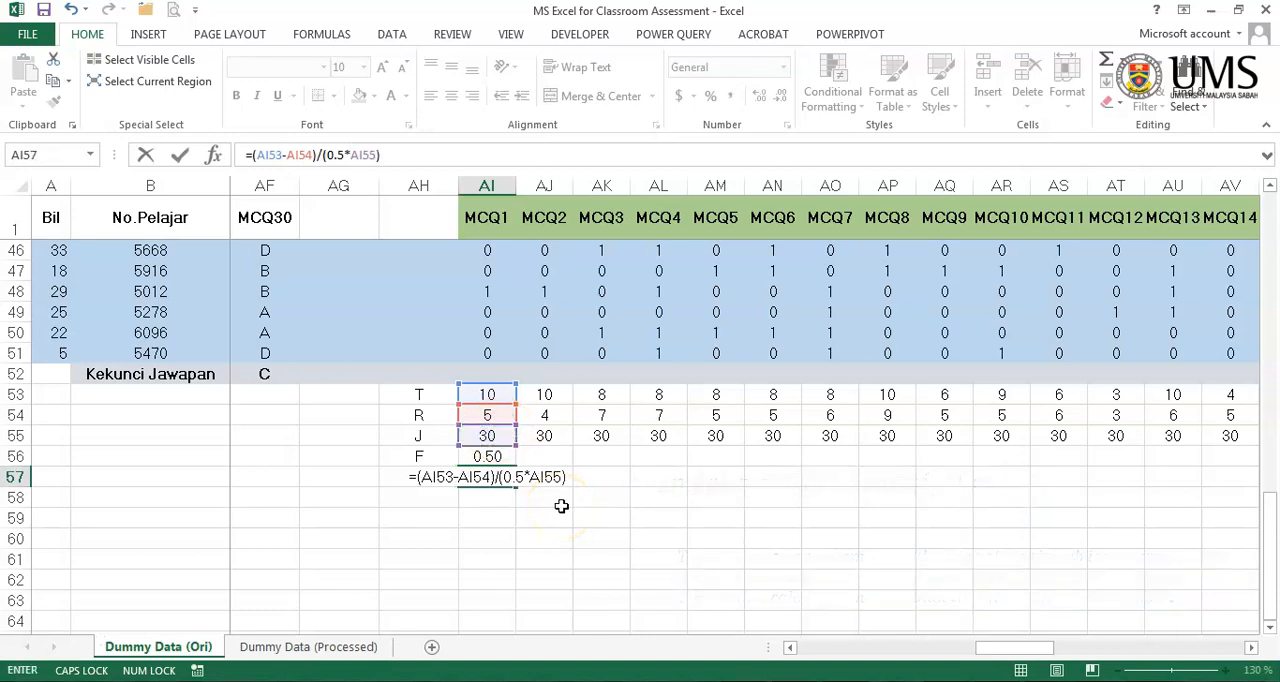
click(180, 160)
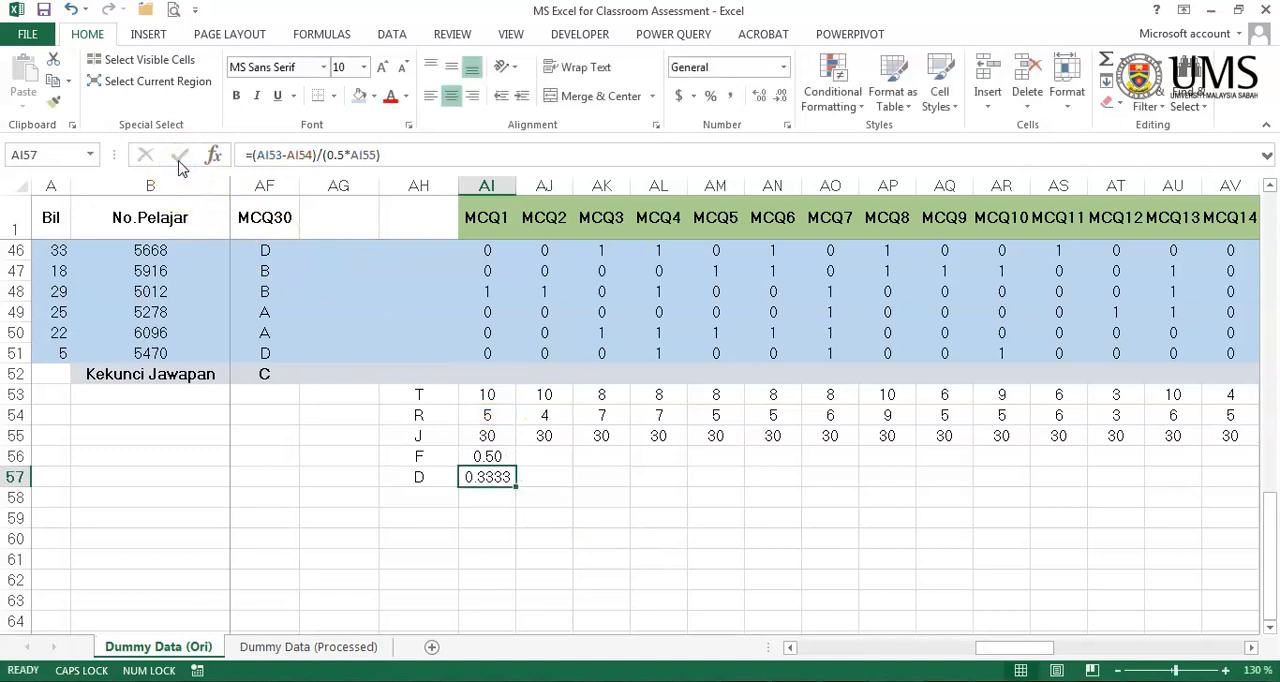
- Reduce MCQ1's D value in AI57 to two decimal places
click(778, 100)
click(778, 103)
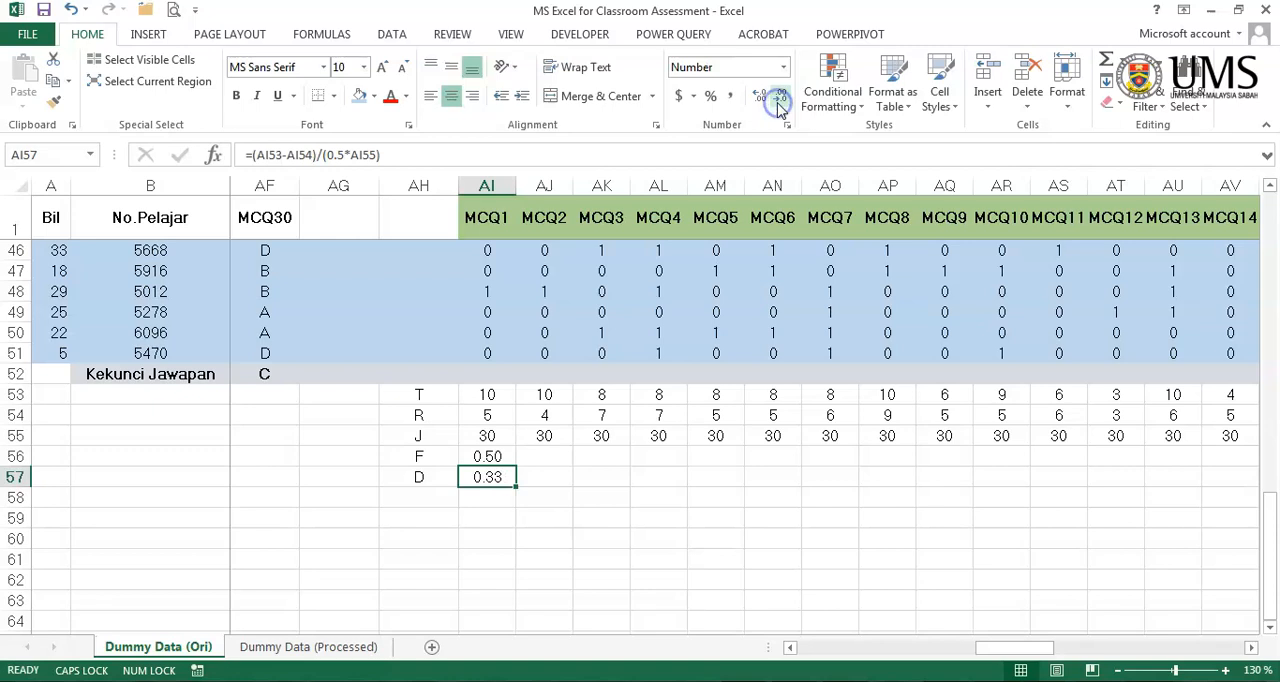
click(664, 573)
- Fill the F and D formulas from AI56:AI57 across all MCQ and essay items through Essay2, BN56:BN57
drag(487, 457, 1156, 488)
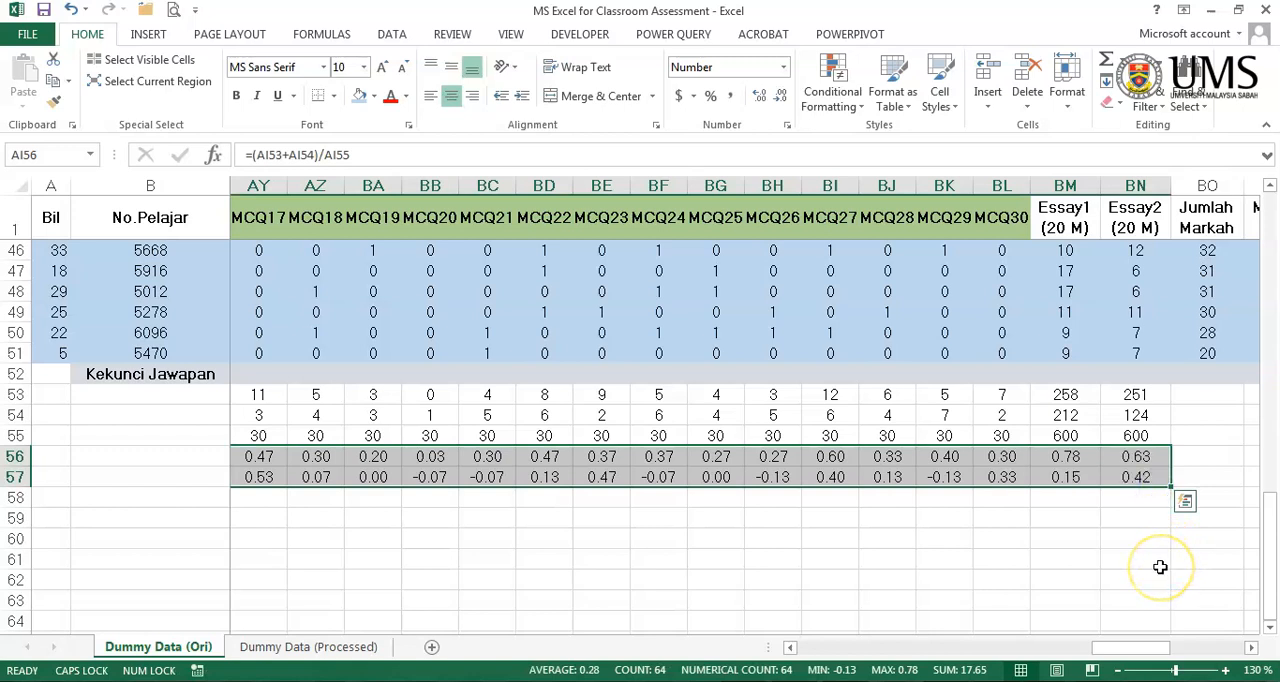
click(1160, 567)
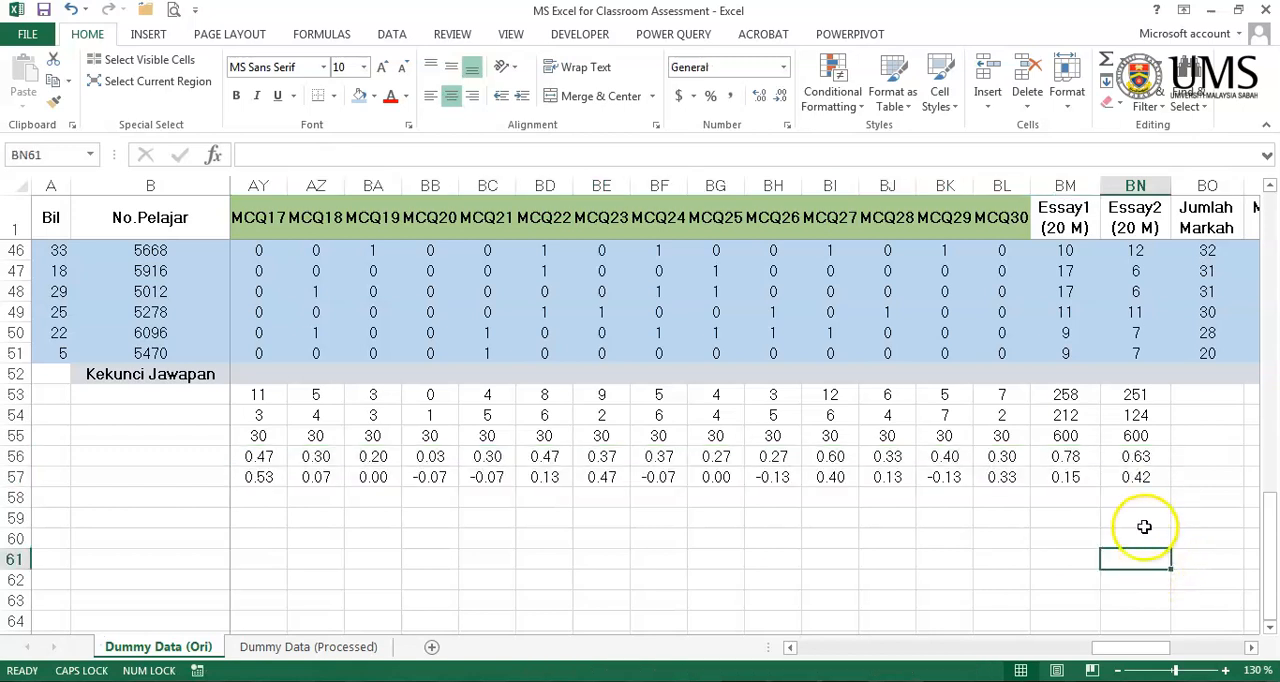
- Review the F and D values in rows 56 and 57 across the items, back to the row labels in column AH
drag(1116, 648, 1012, 638)
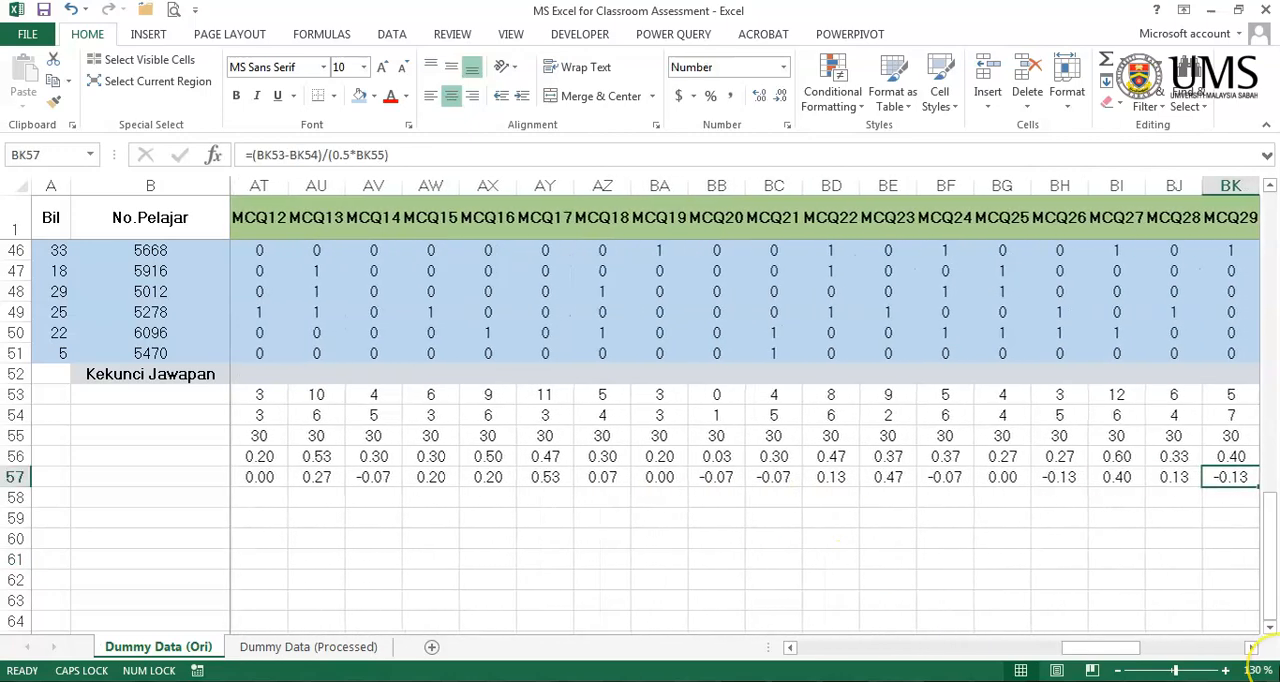
key(Right)
key(Right)
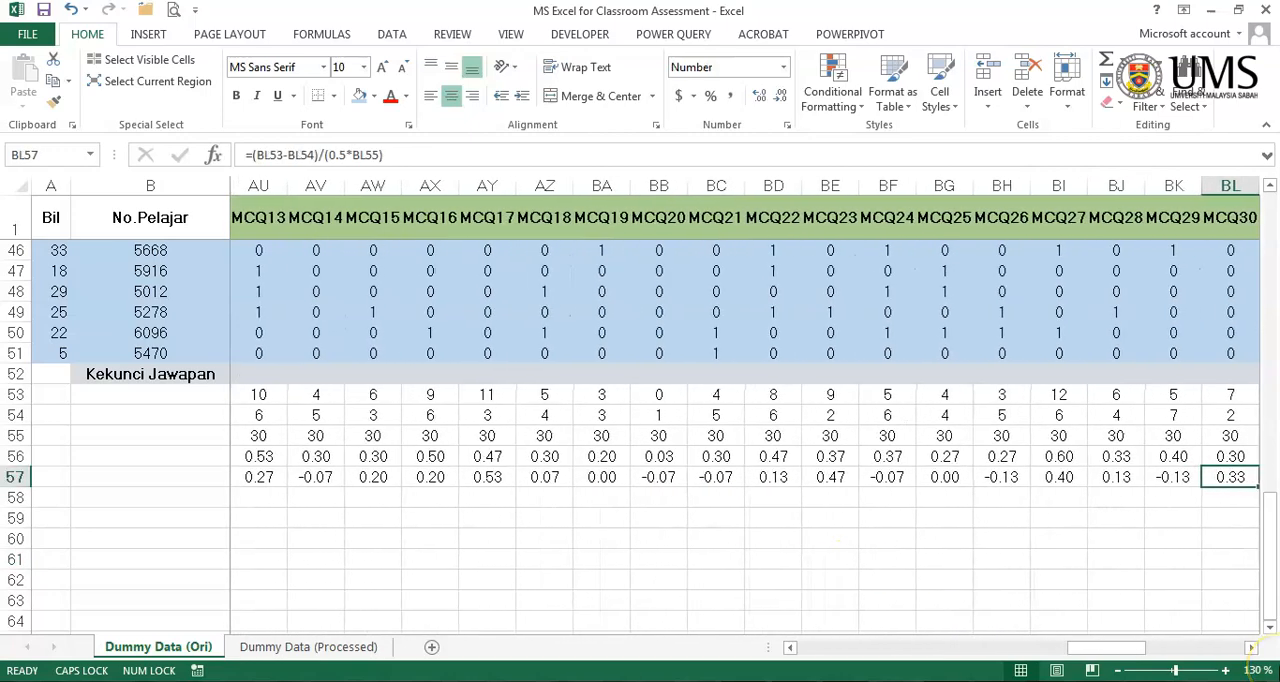
key(Left)
key(Left)
key(Left)
key(Left)
key(Left)
key(Left)
key(Left)
key(Left)
key(Left)
key(Left)
key(Left)
key(Left)
key(Left)
key(Left)
key(Left)
key(Left)
key(Left)
key(Left)
key(Left)
key(Left)
key(Left)
key(Left)
key(Left)
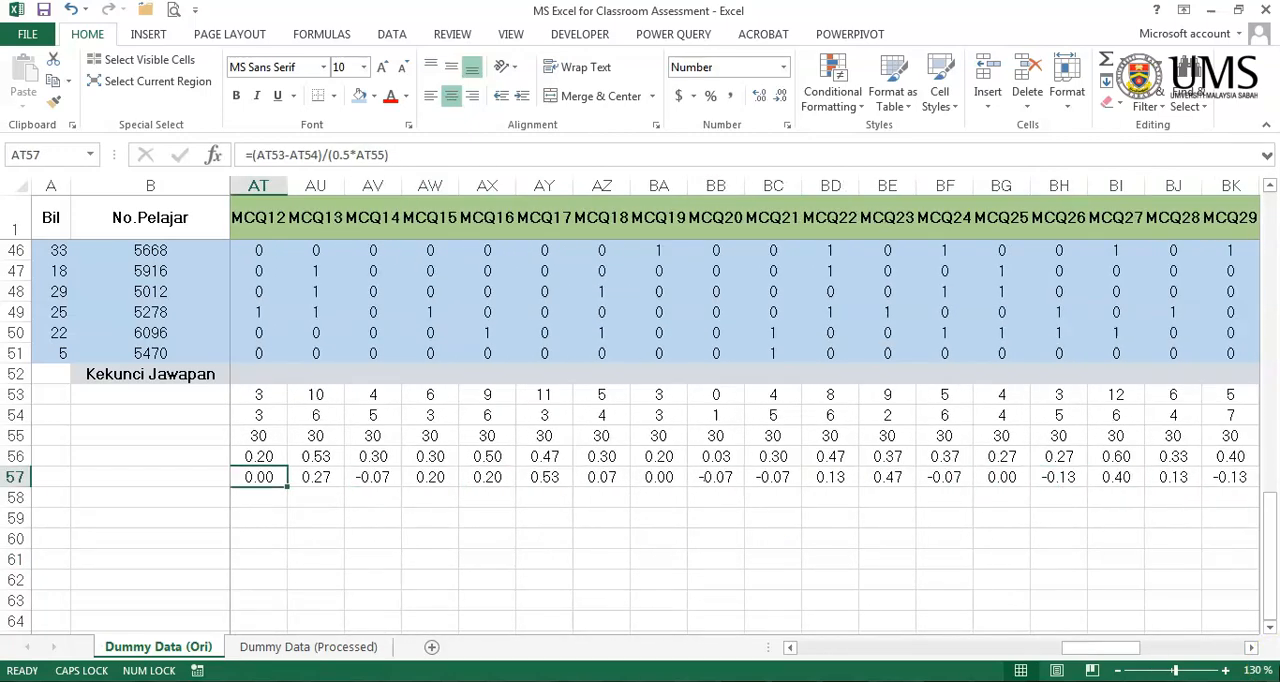
key(Left)
key(Left)
key(Left)
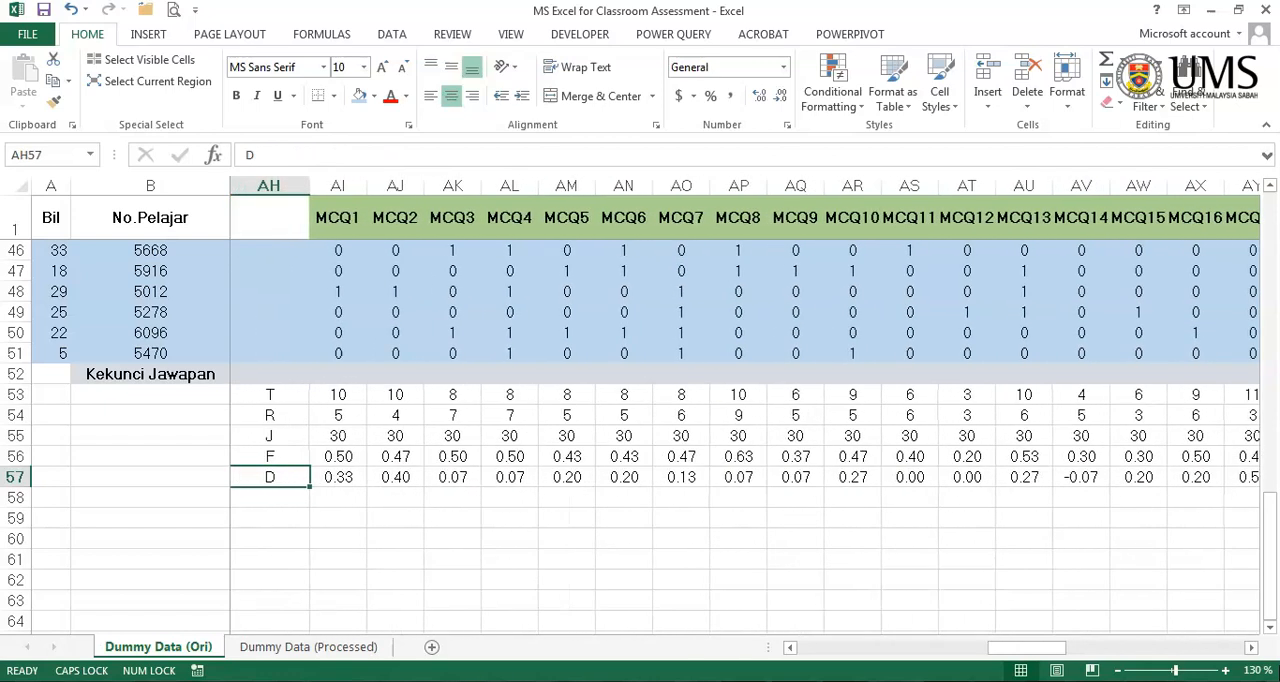
- Review the students' MCQ answers for the high and low groups against the answer key in row 52
key(Home)
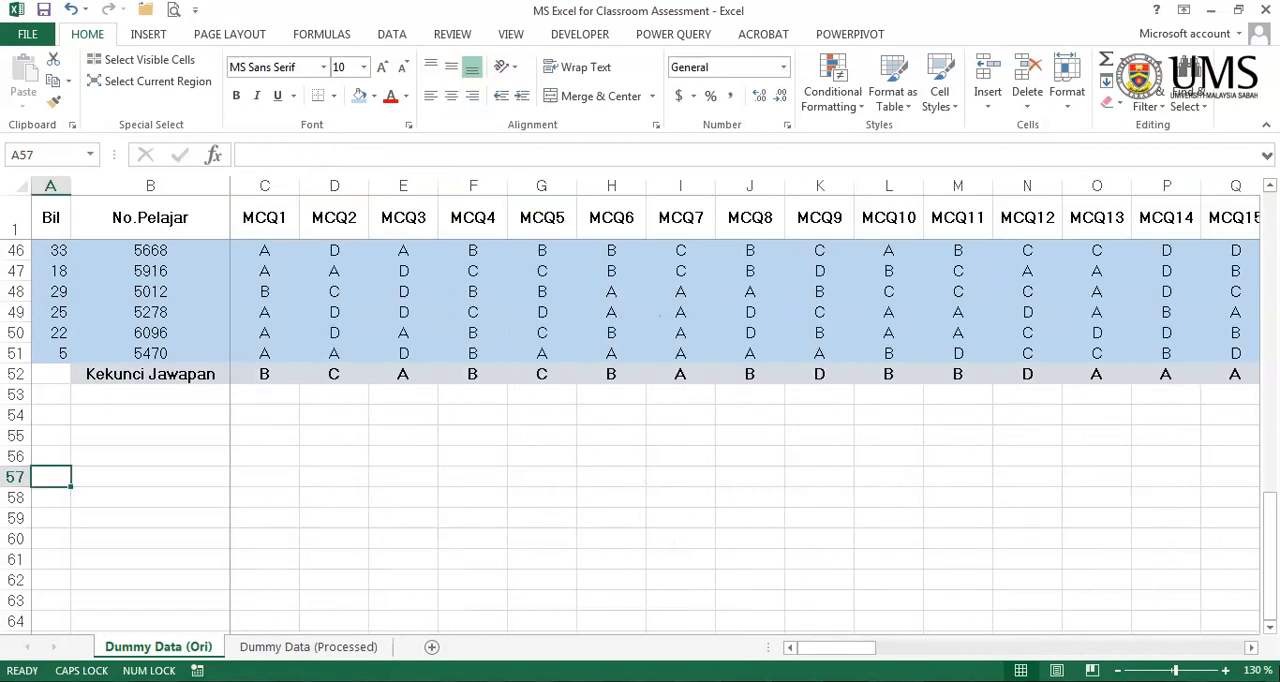
drag(872, 647, 1014, 650)
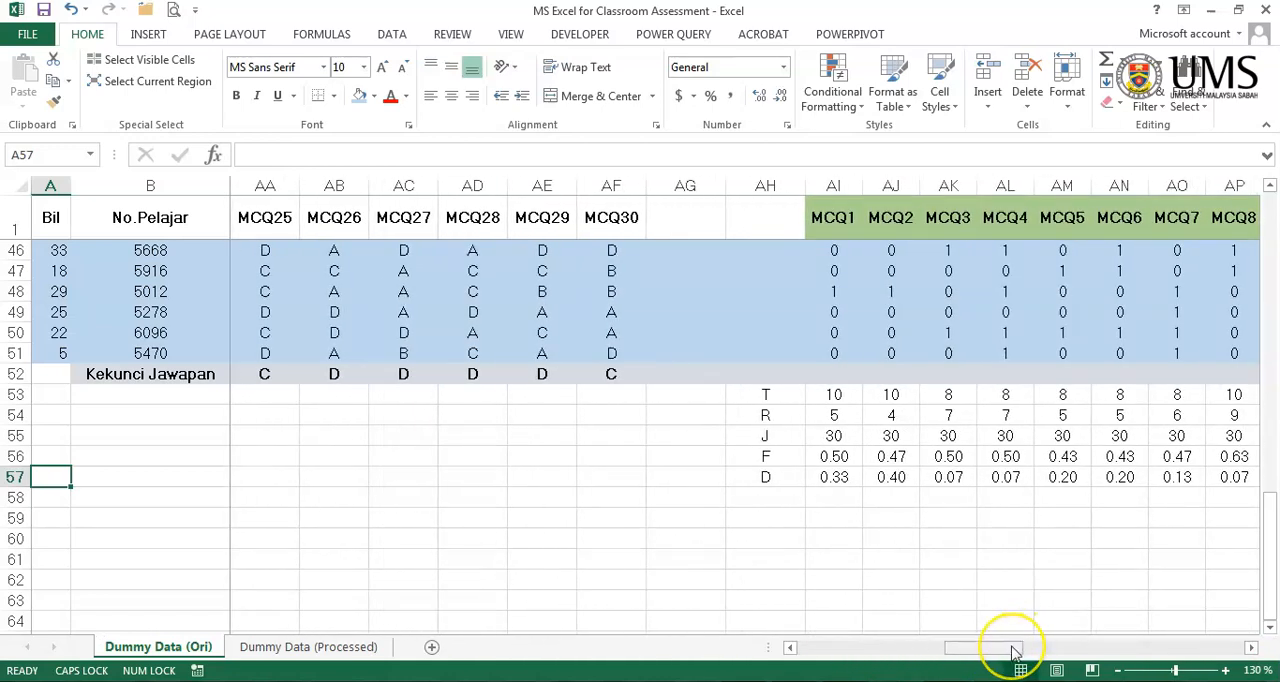
drag(1014, 650, 820, 648)
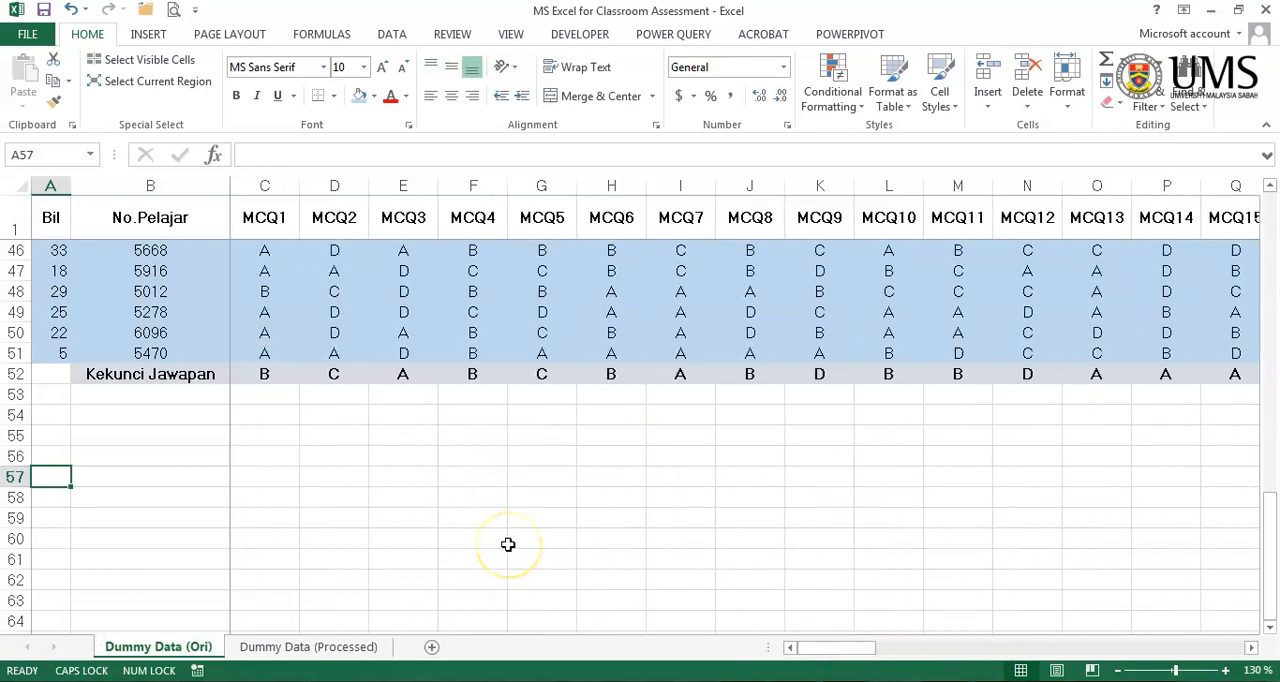
scroll(508, 544, up, 9)
scroll(508, 546, down, 9)
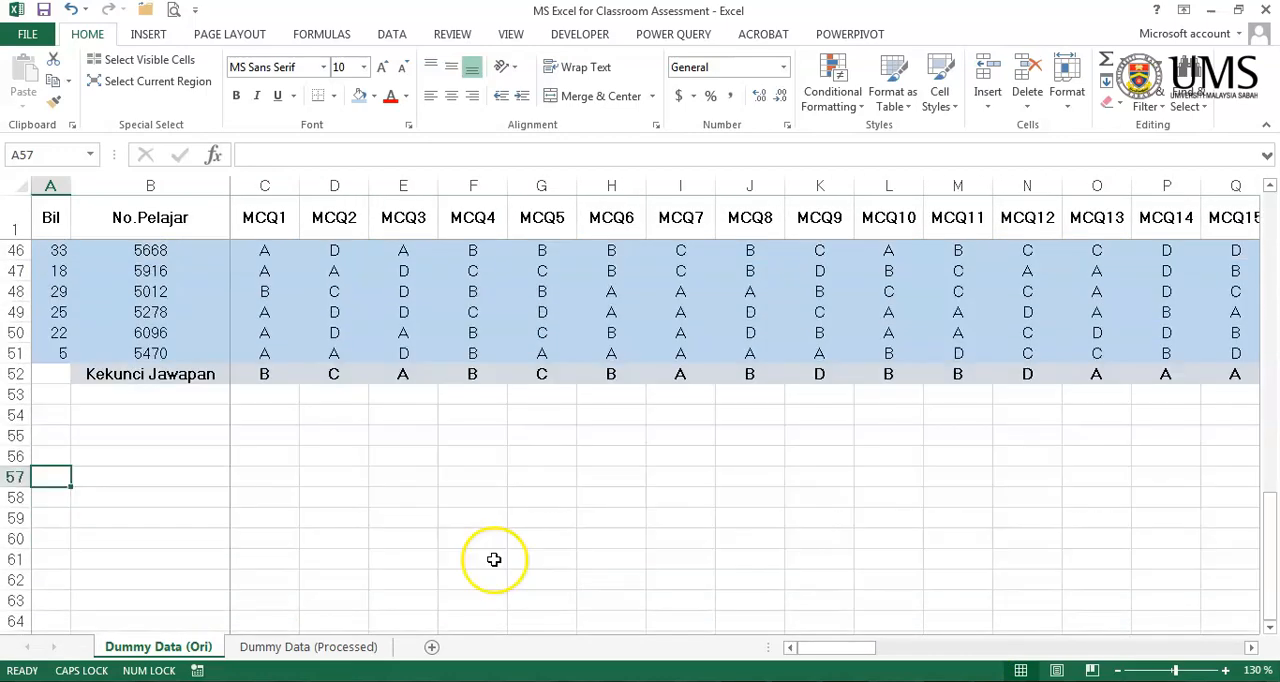
scroll(541, 486, up, 13)
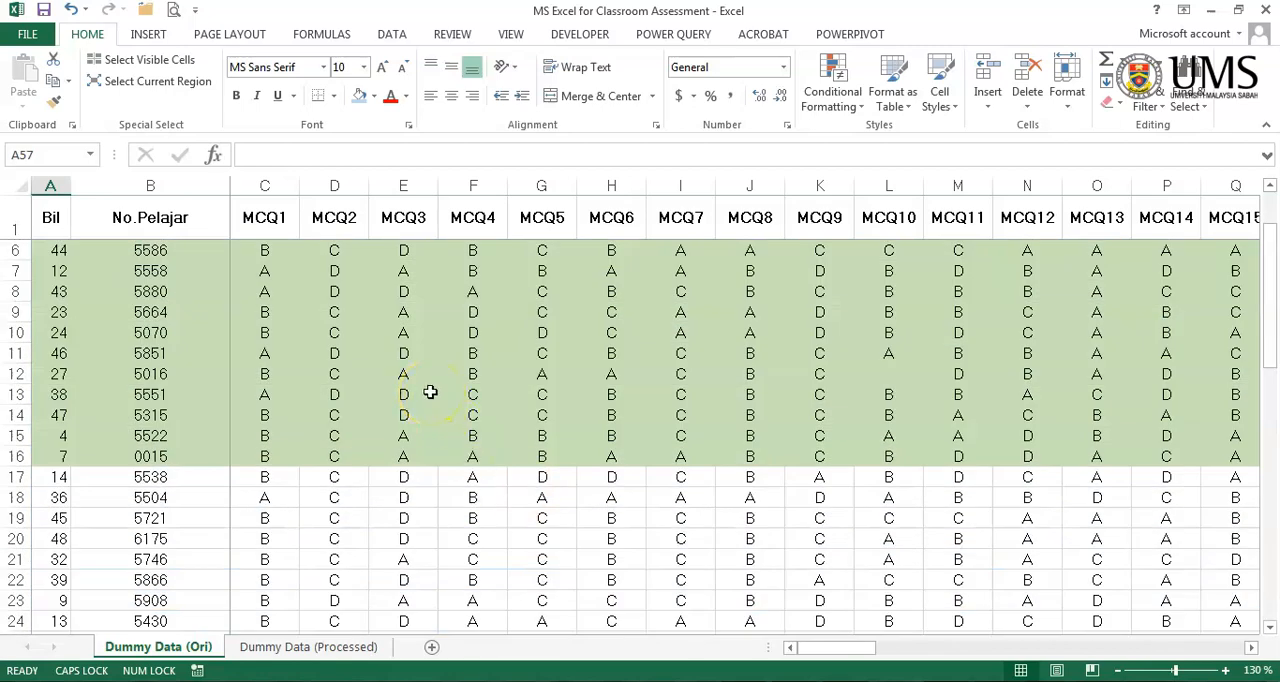
scroll(285, 256, up, 2)
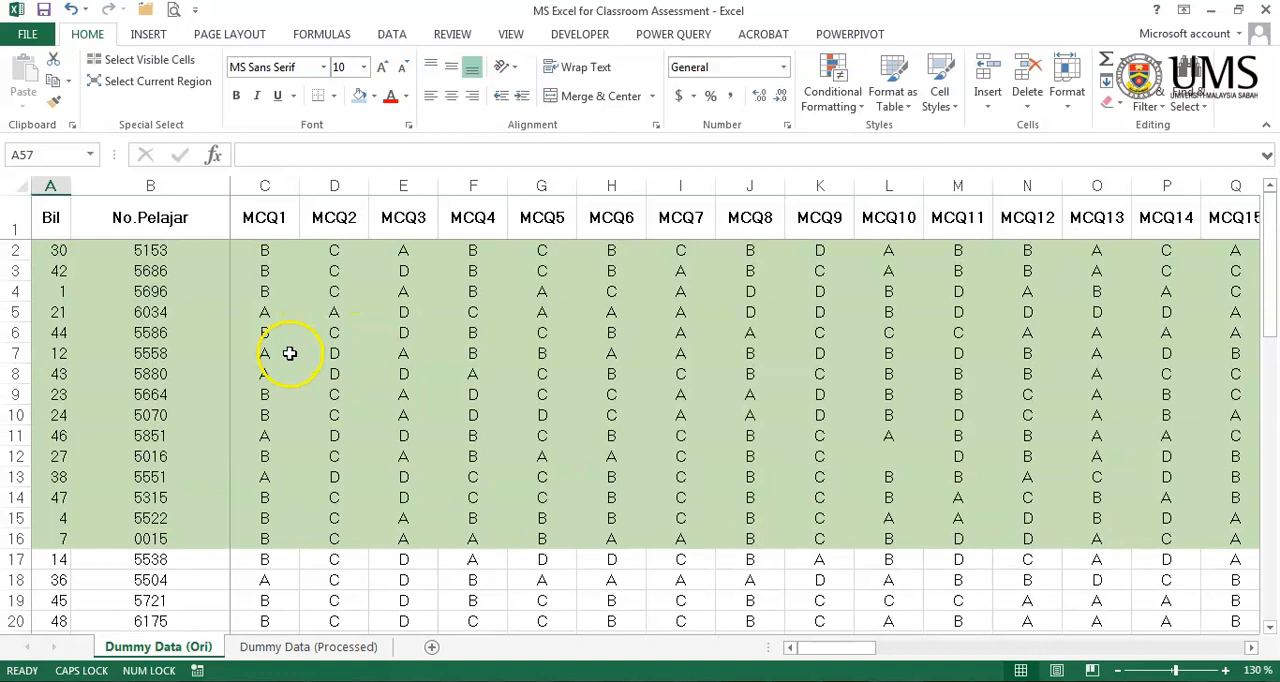
scroll(282, 271, down, 13)
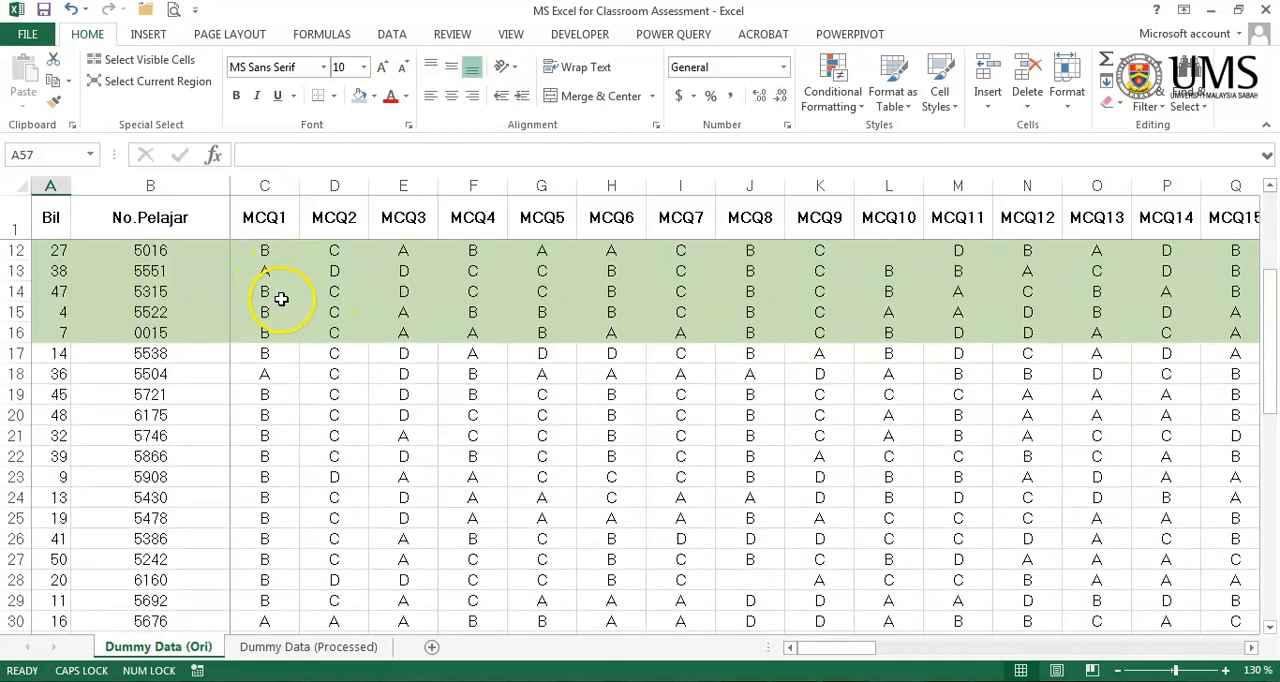
scroll(285, 307, down, 3)
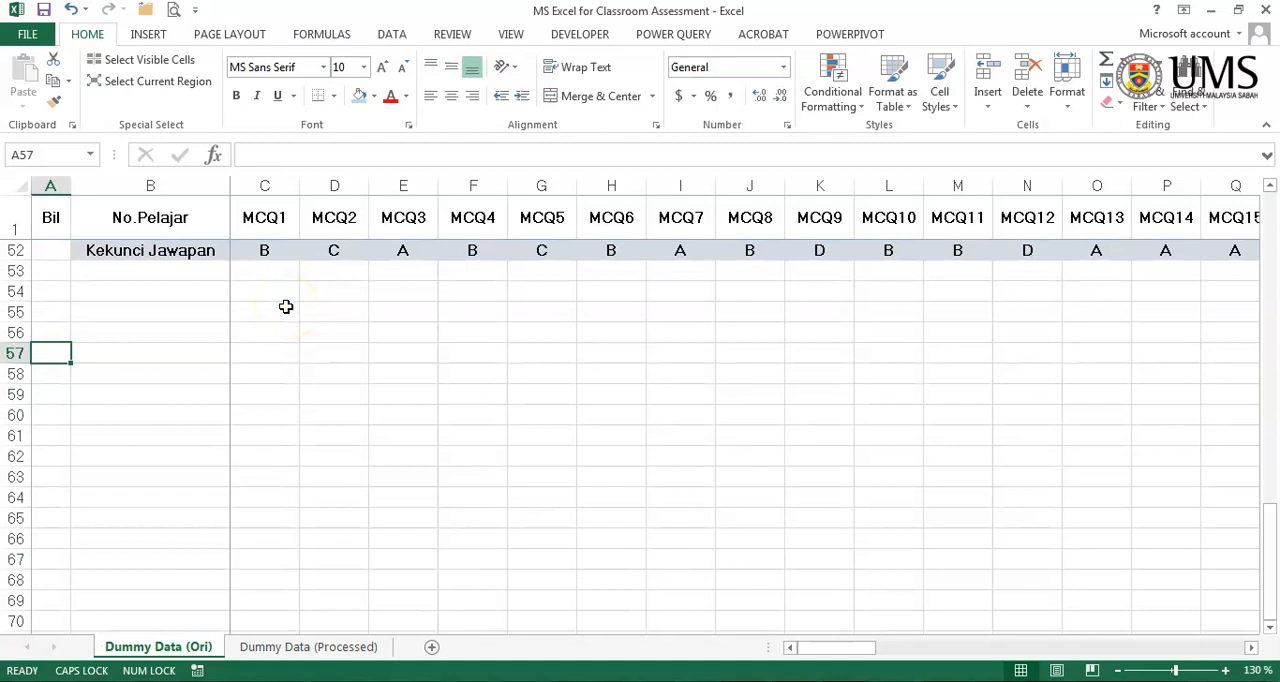
- Enter the label "Kumpulan Tinggi" in A55 and widen column A to fit it
click(46, 312)
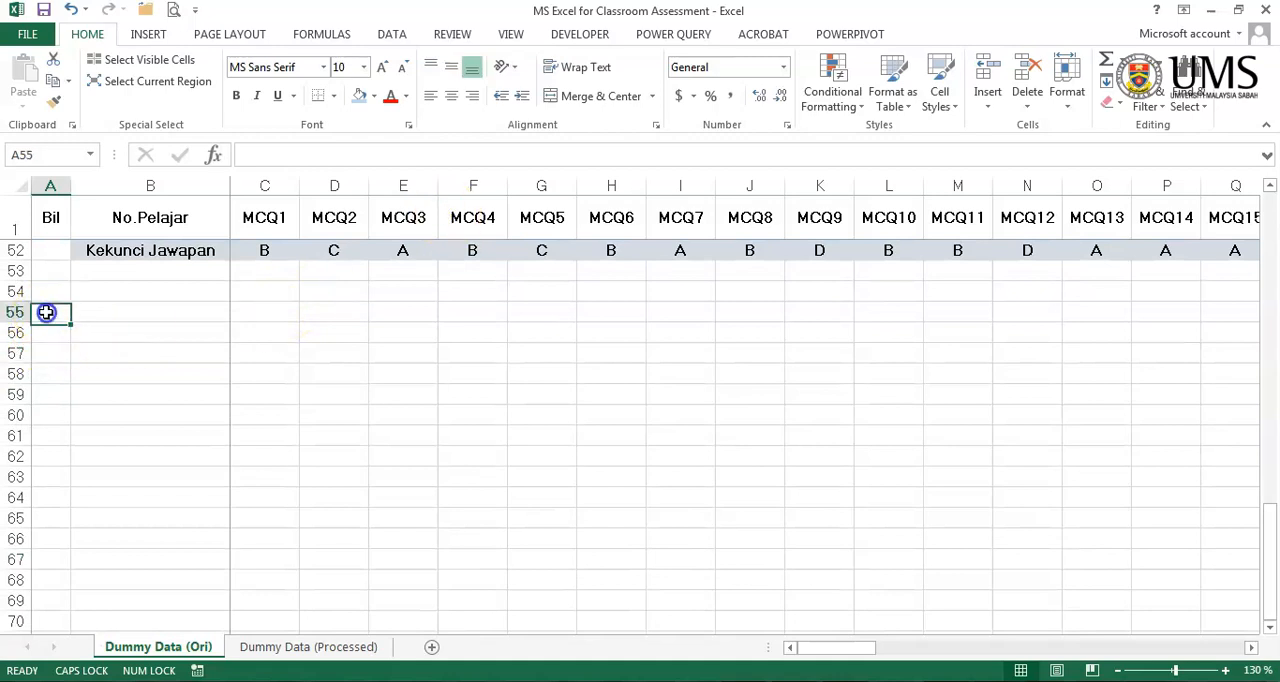
text(kUMPU)
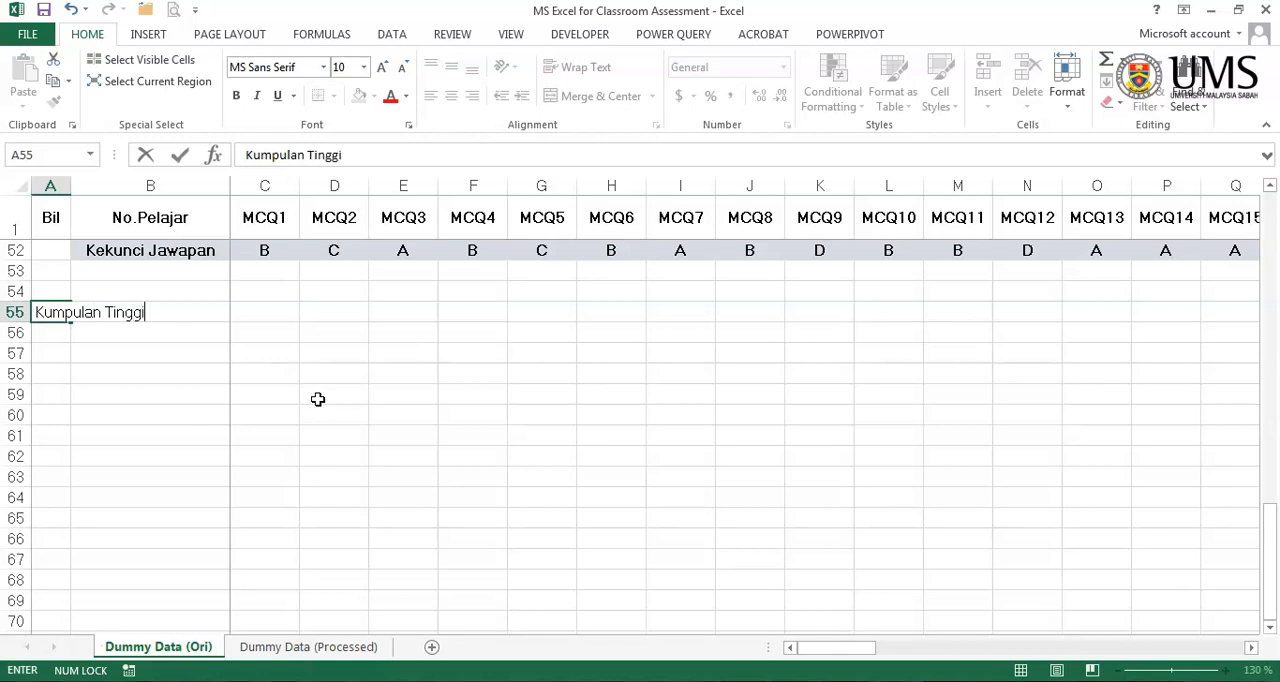
key(Return)
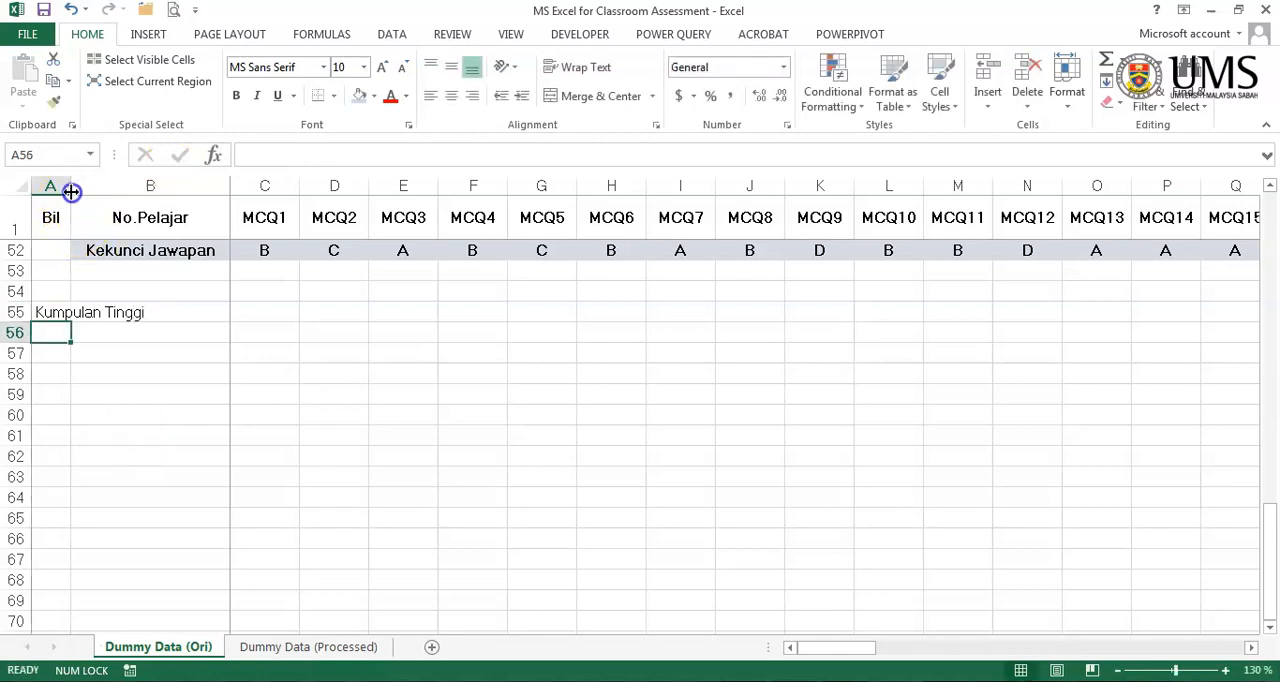
drag(71, 191, 162, 191)
click(267, 366)
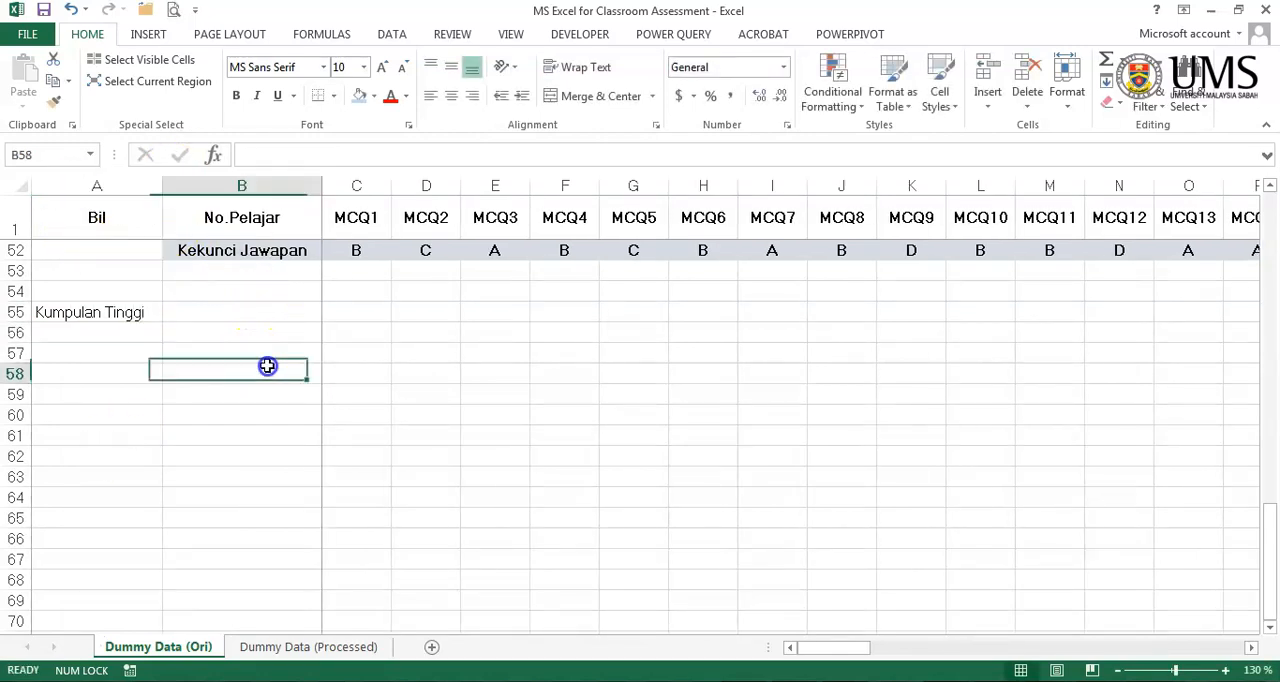
- List the answer options A, B, C and D in B55:B58 beside Kumpulan Tinggi
click(188, 316)
text(A)
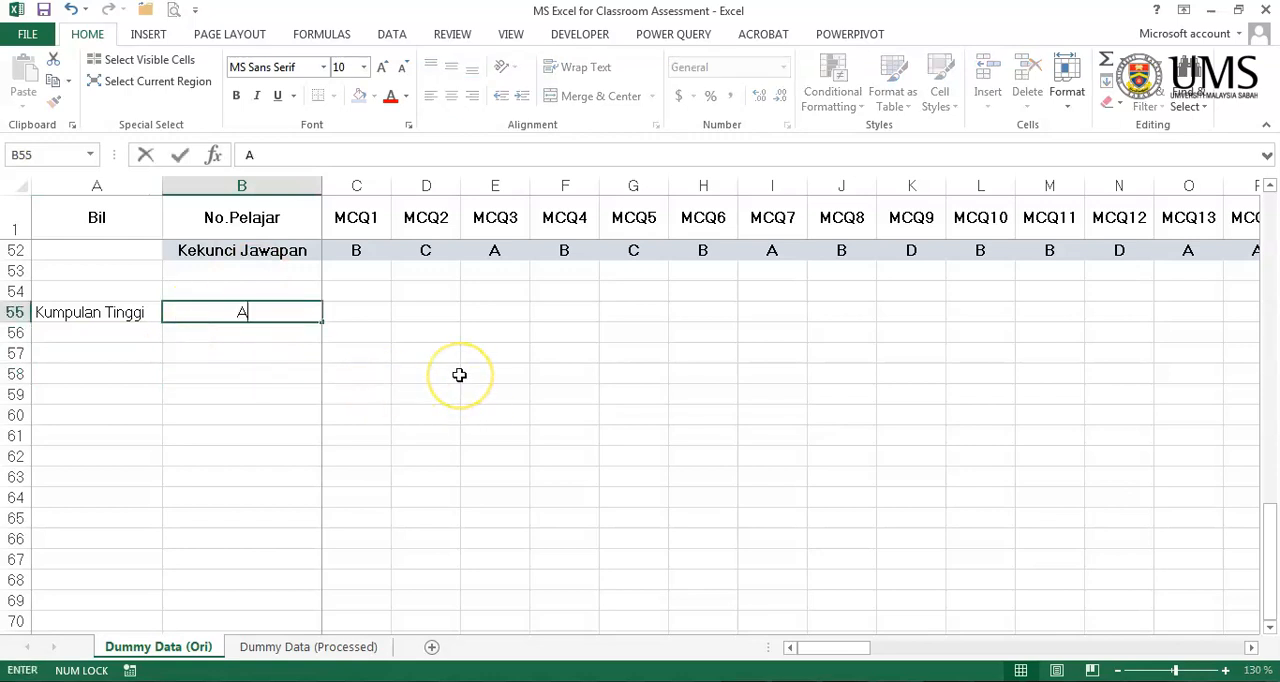
key(Return)
text(B)
key(Return)
text(C)
key(Up)
key(Down)
key(Down)
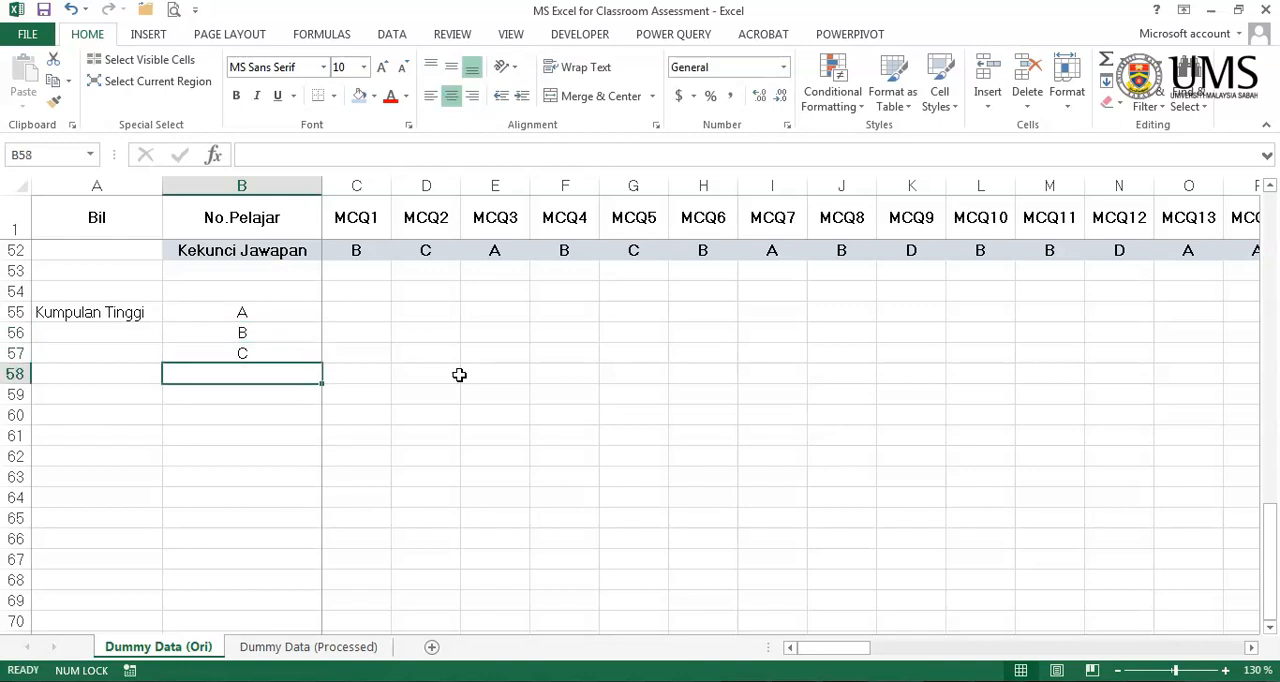
text(D)
key(Return)
- Copy the group block A55:B58 to A60:B63 and rename the copied label "Kumpulan Rendah"
drag(120, 310, 257, 476)
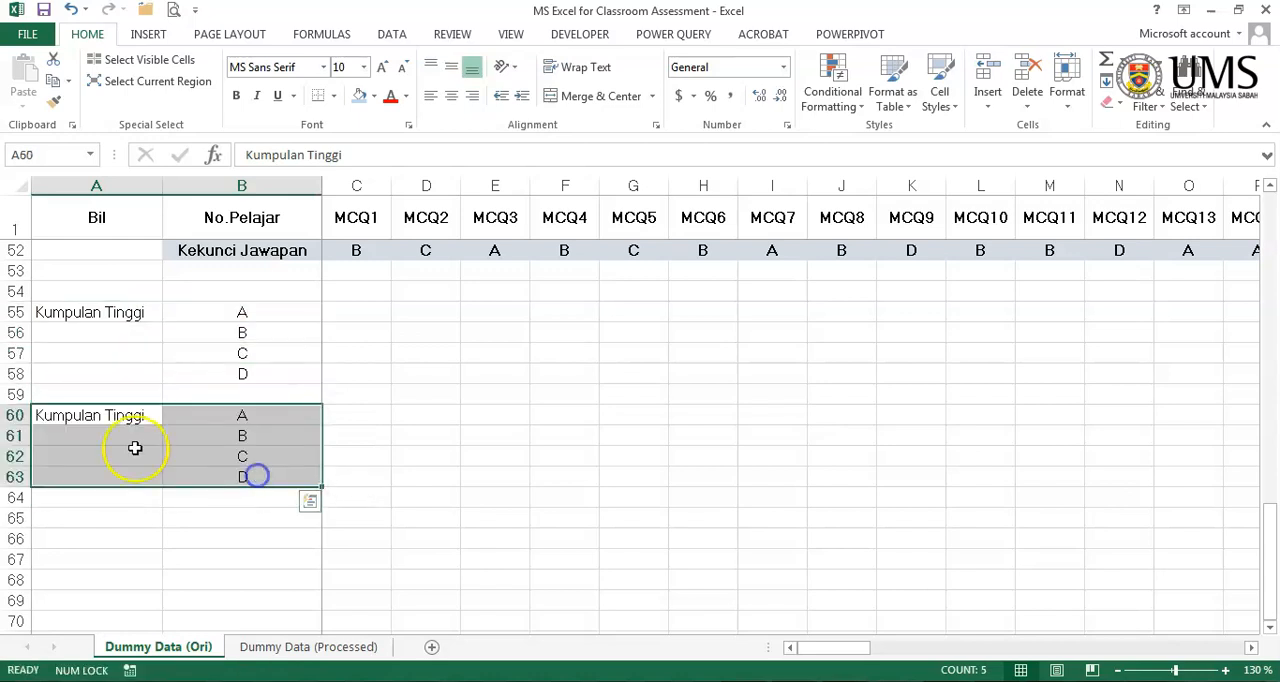
double_click(94, 417)
double_click(125, 416)
text(Rendah)
key(Tab)
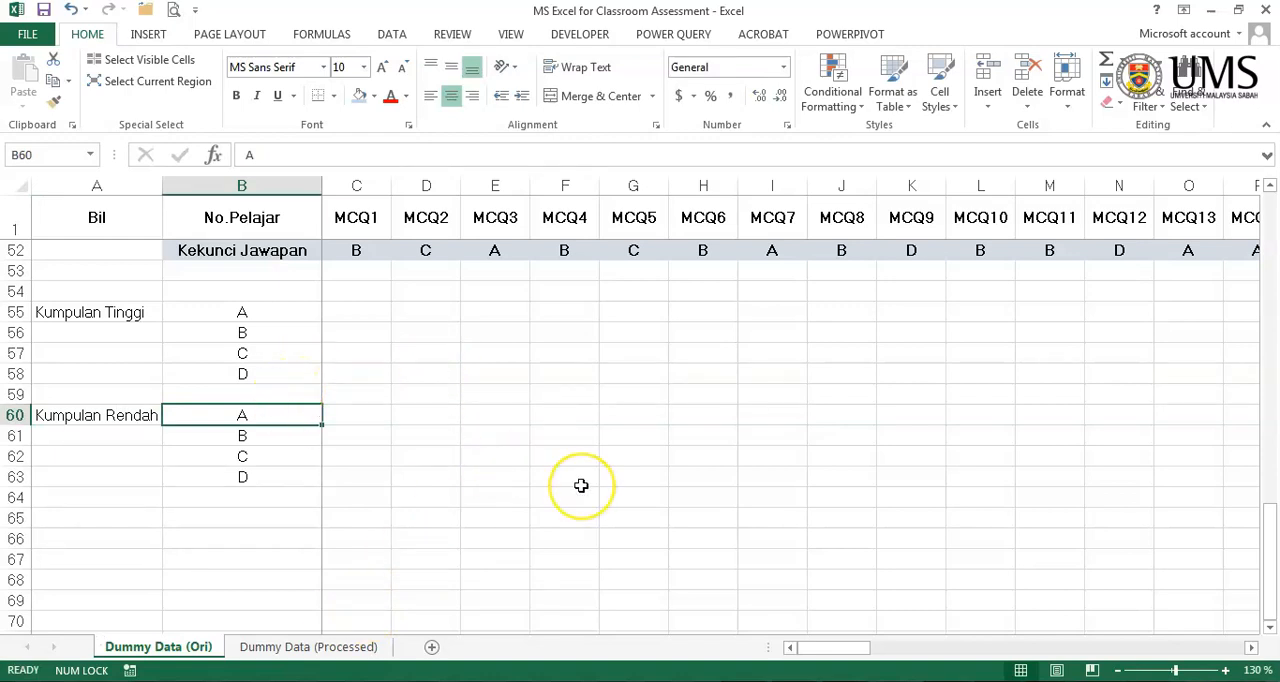
- Insert a COUNTIF function in C55 with MCQ1's high-group answers C2:C16 as the range
scroll(581, 485, up, 3)
click(380, 519)
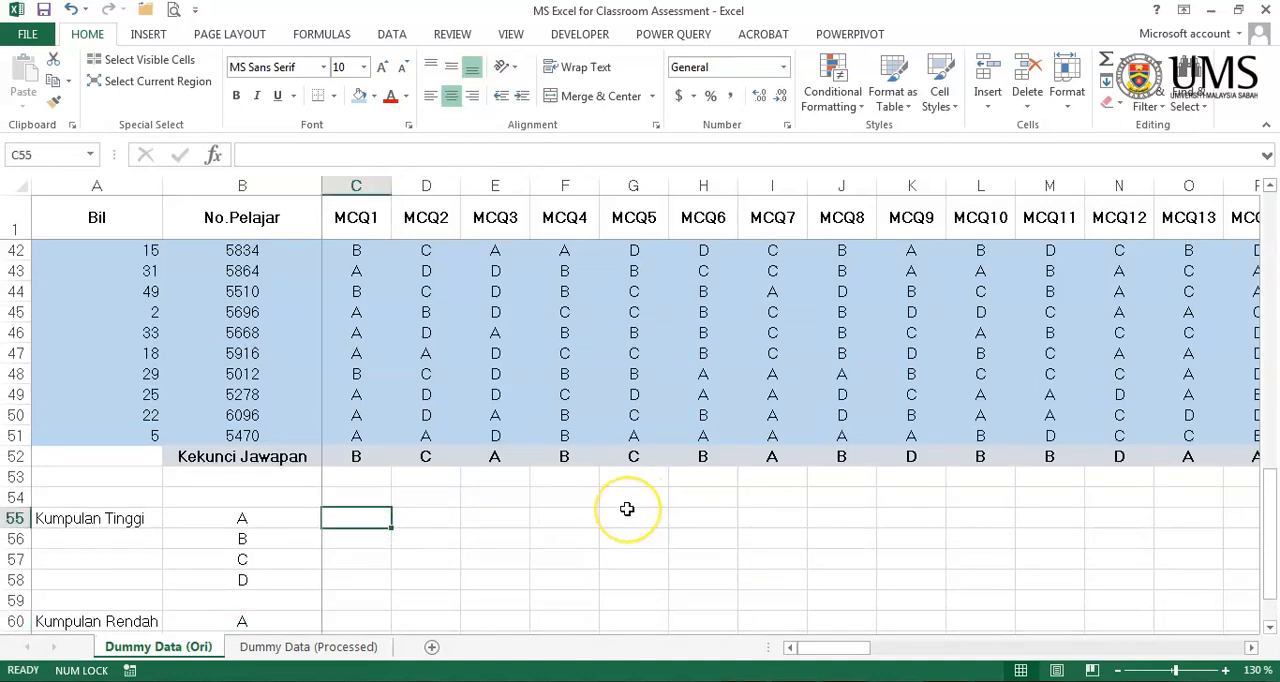
scroll(629, 512, up, 13)
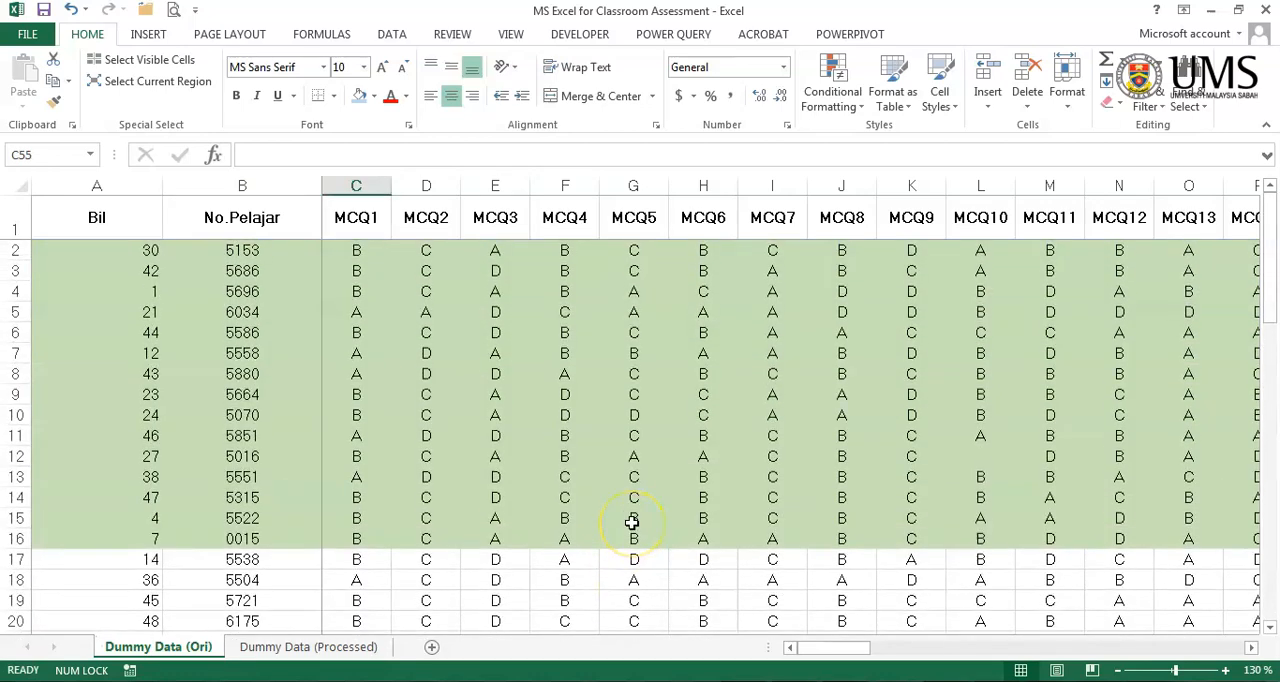
scroll(632, 522, down, 7)
scroll(633, 525, down, 7)
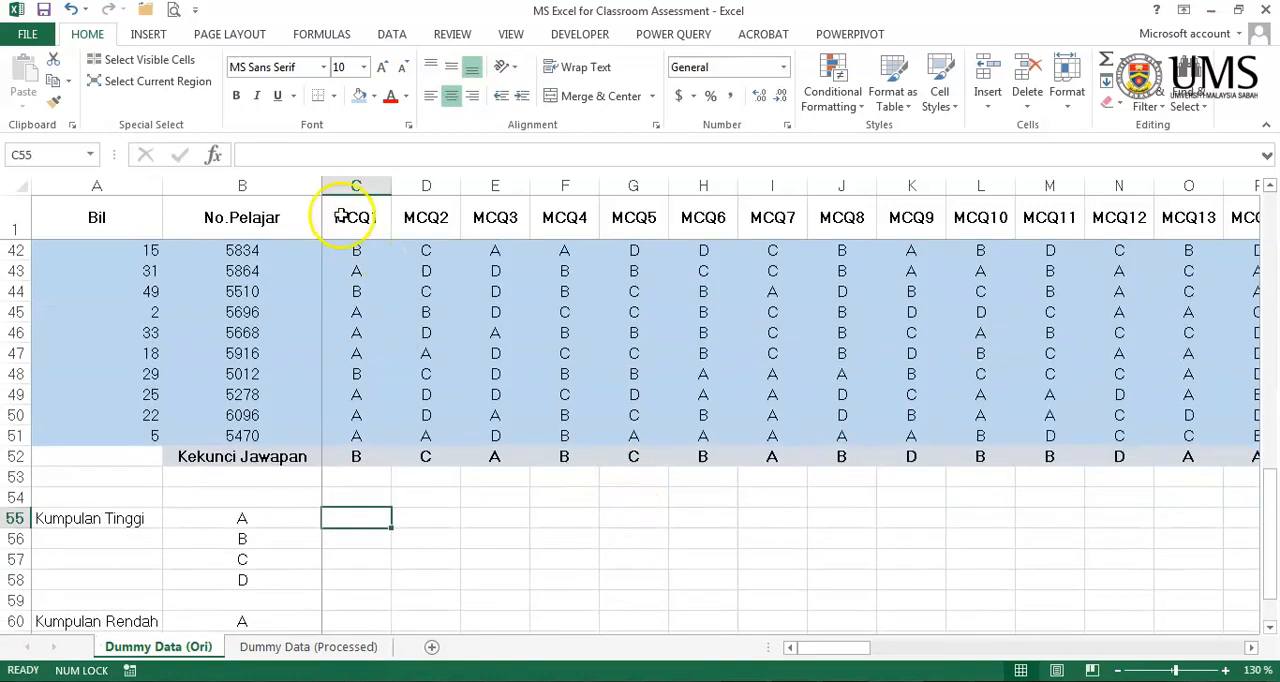
click(213, 155)
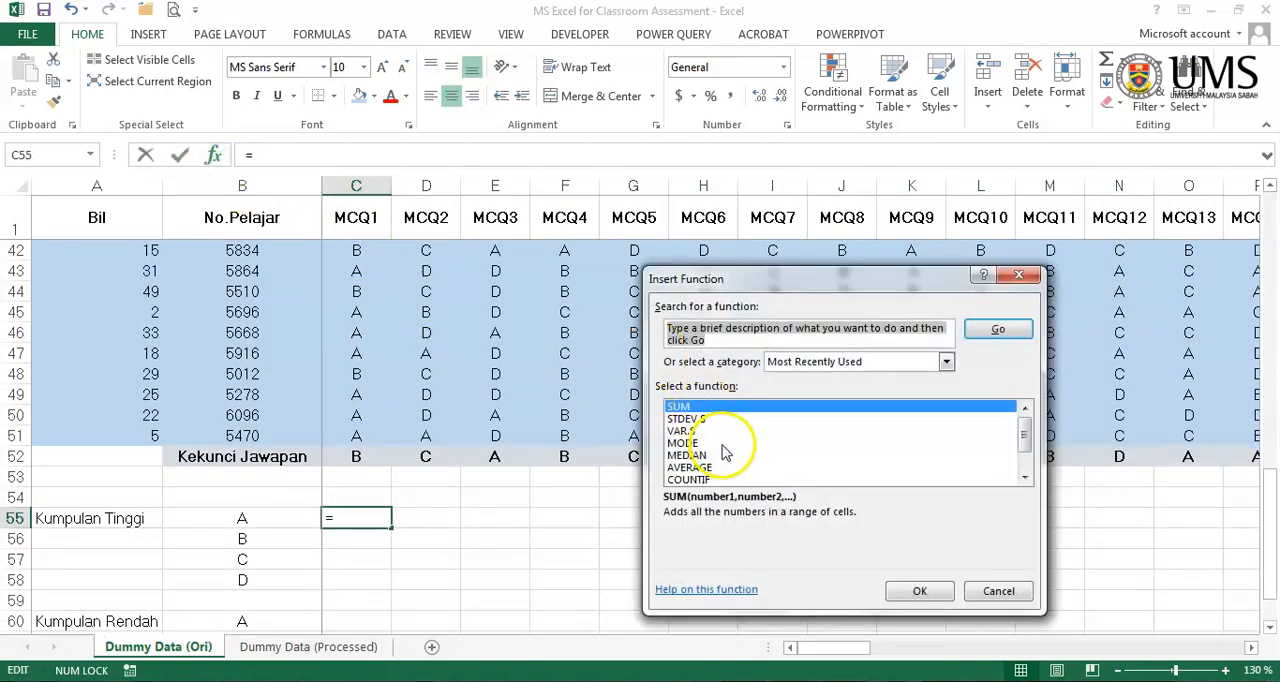
click(730, 479)
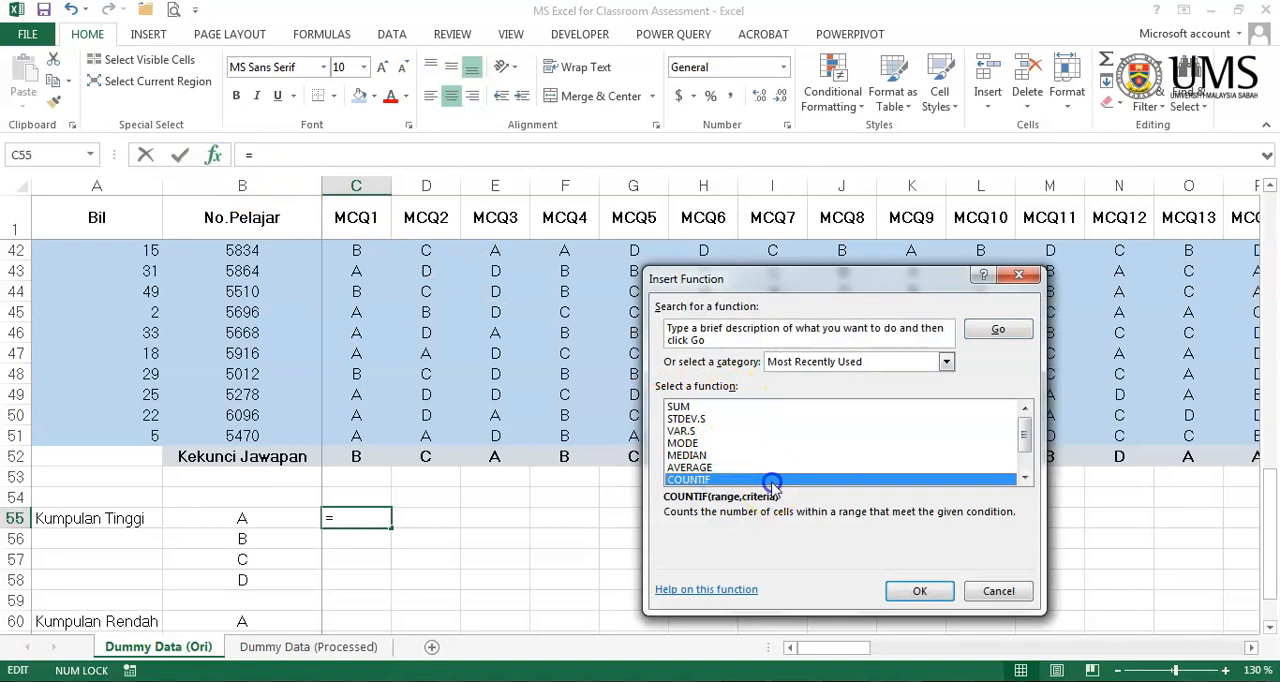
double_click(775, 480)
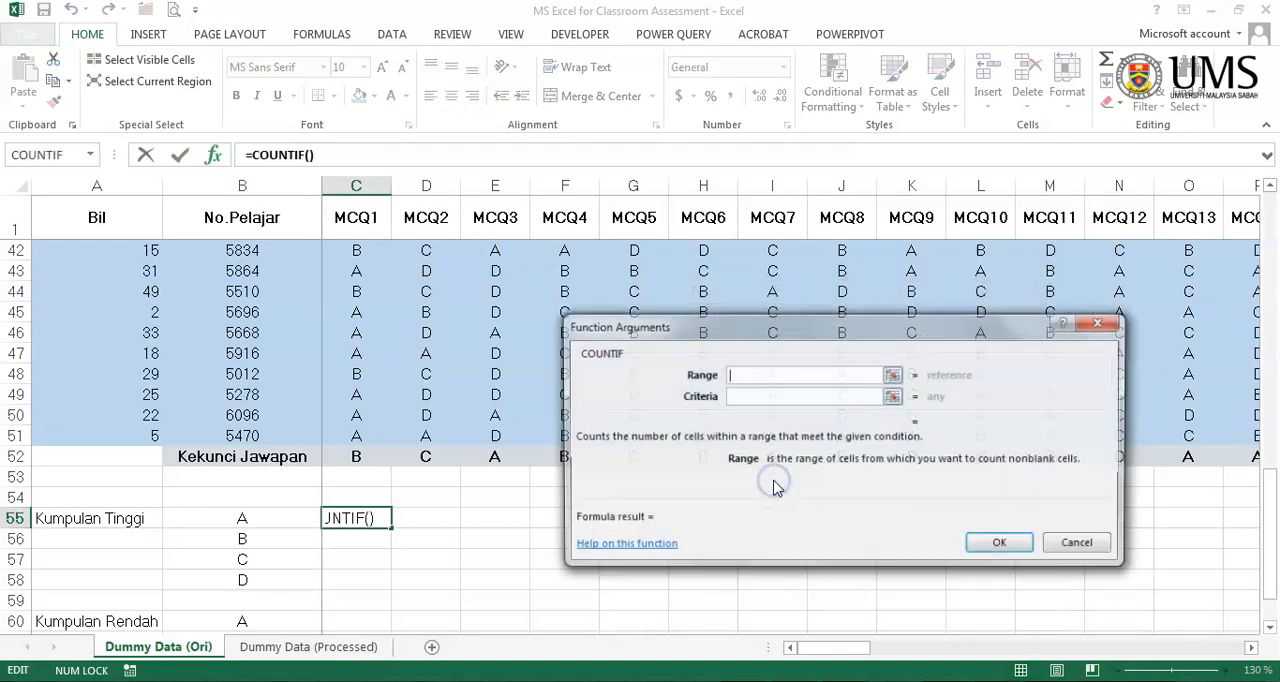
click(894, 381)
click(891, 376)
scroll(500, 437, up, 13)
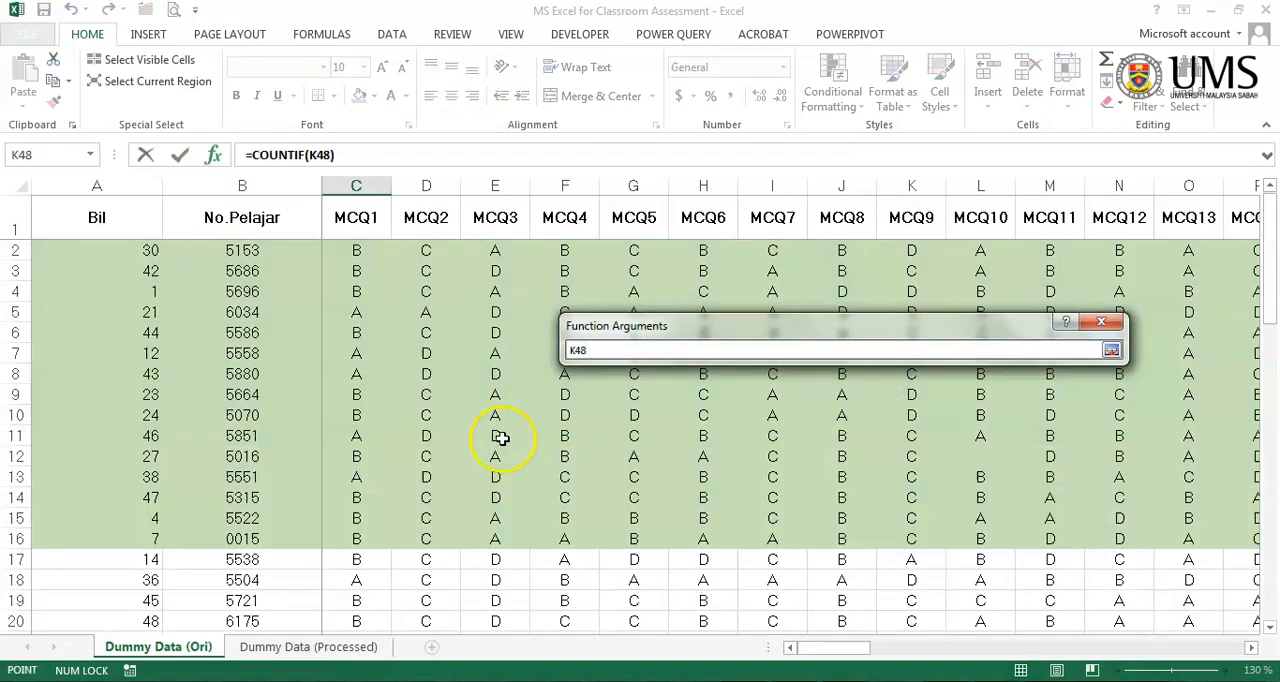
drag(352, 251, 343, 537)
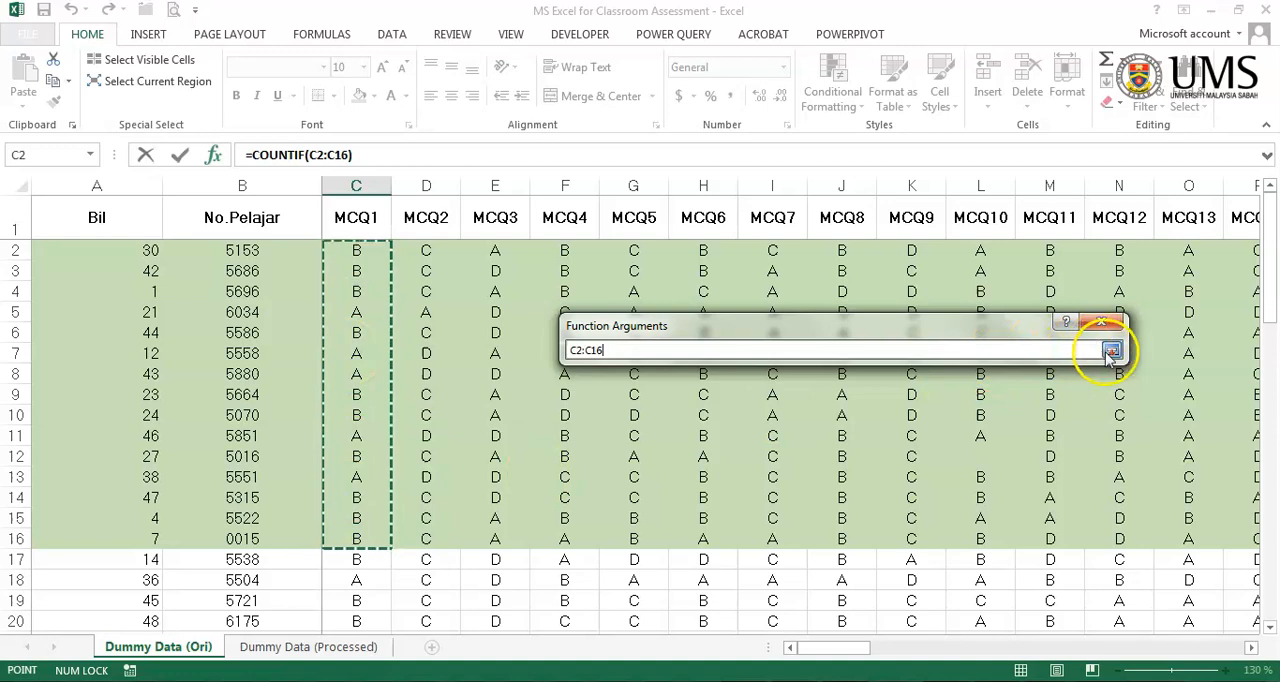
click(1111, 352)
- Set option A in B55 as the COUNTIF criteria and complete the formula =COUNTIF(C2:C16,B55)
click(894, 398)
scroll(634, 515, down, 3)
scroll(634, 515, down, 11)
click(263, 518)
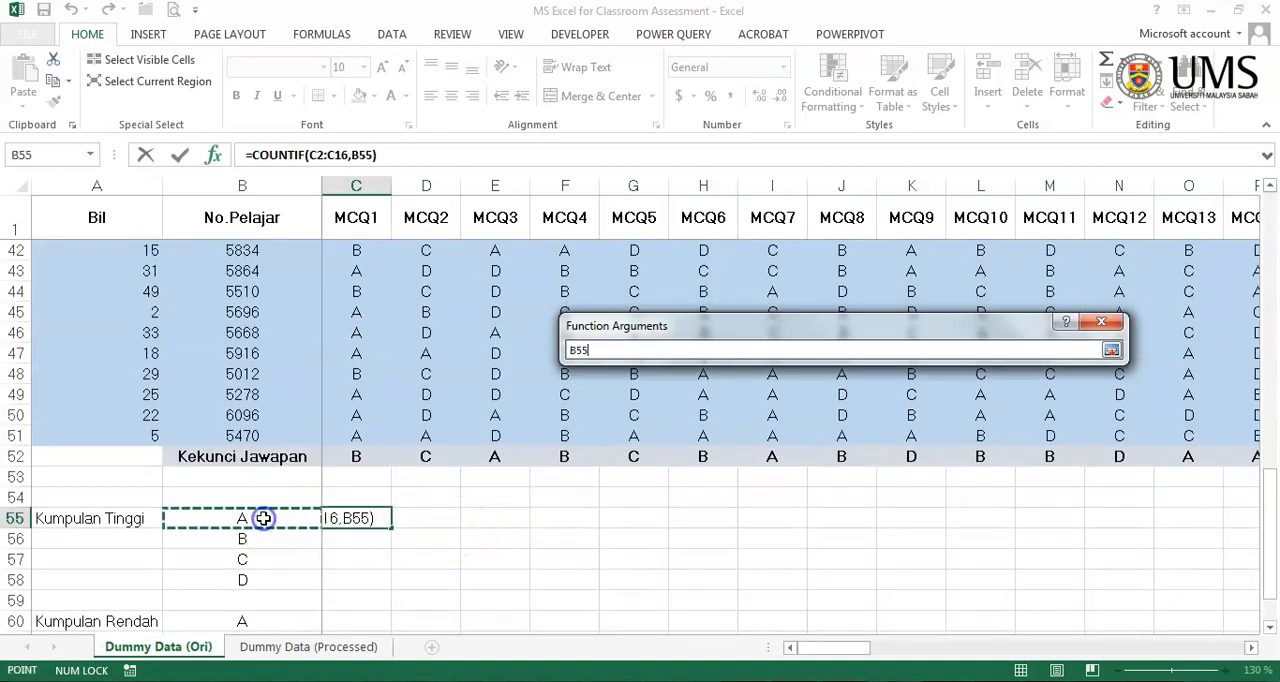
click(1111, 351)
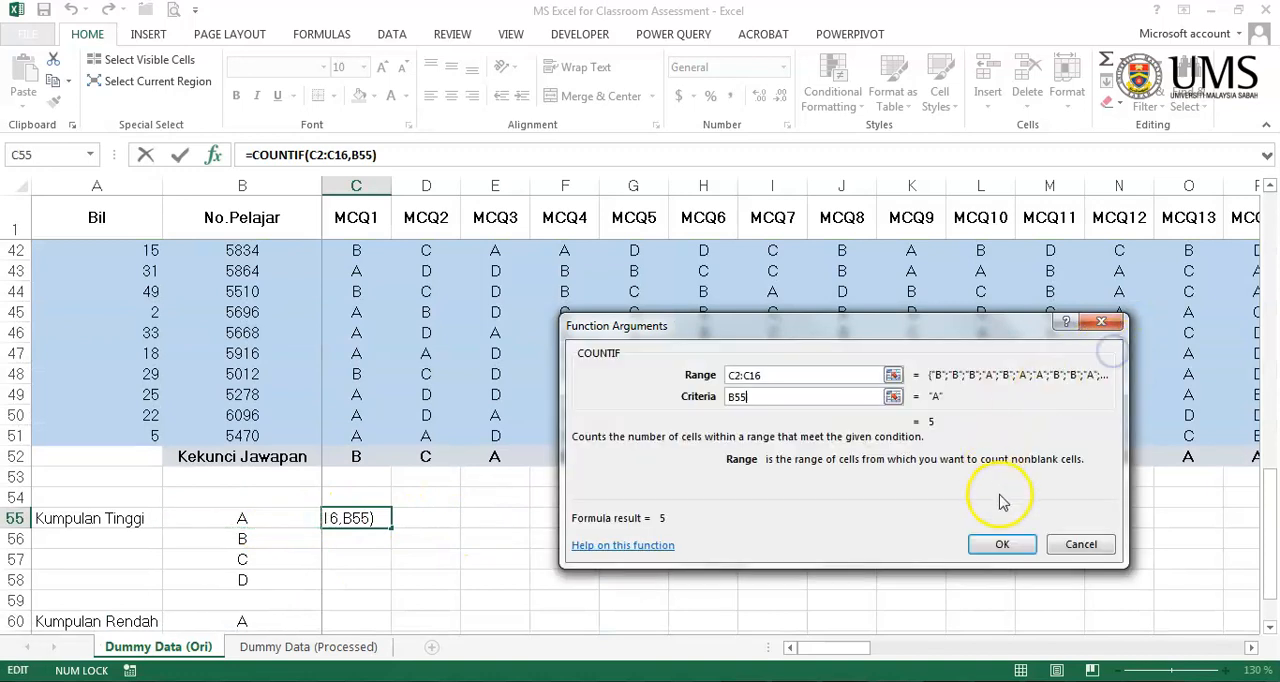
click(1000, 543)
- Fill the COUNTIF formula from C55 down to C58 and check which range C56 refers to
scroll(640, 515, down, 3)
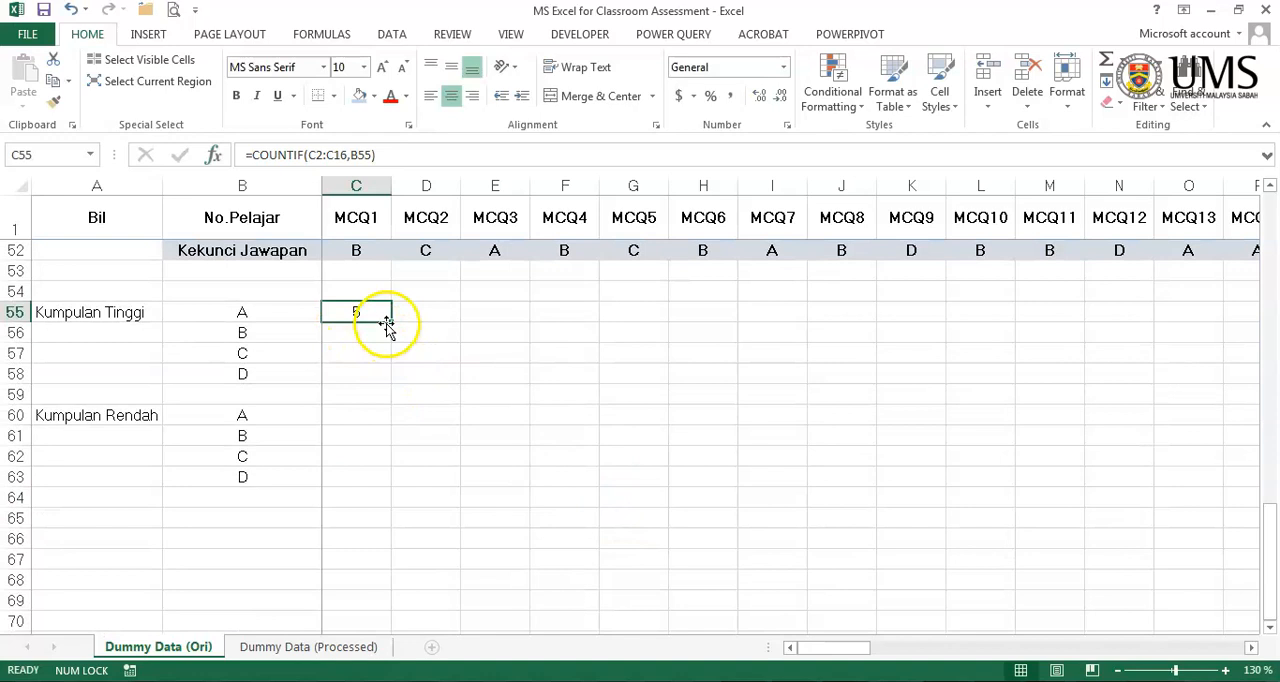
drag(389, 323, 380, 374)
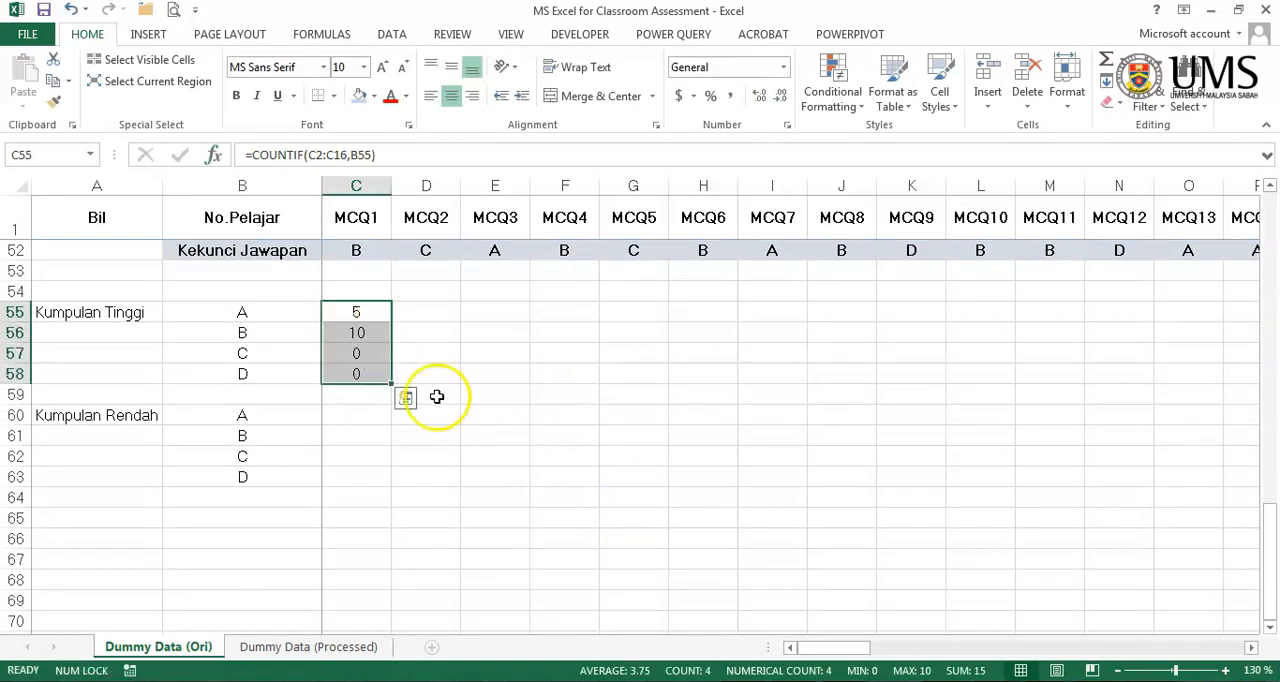
double_click(379, 333)
scroll(531, 383, up, 17)
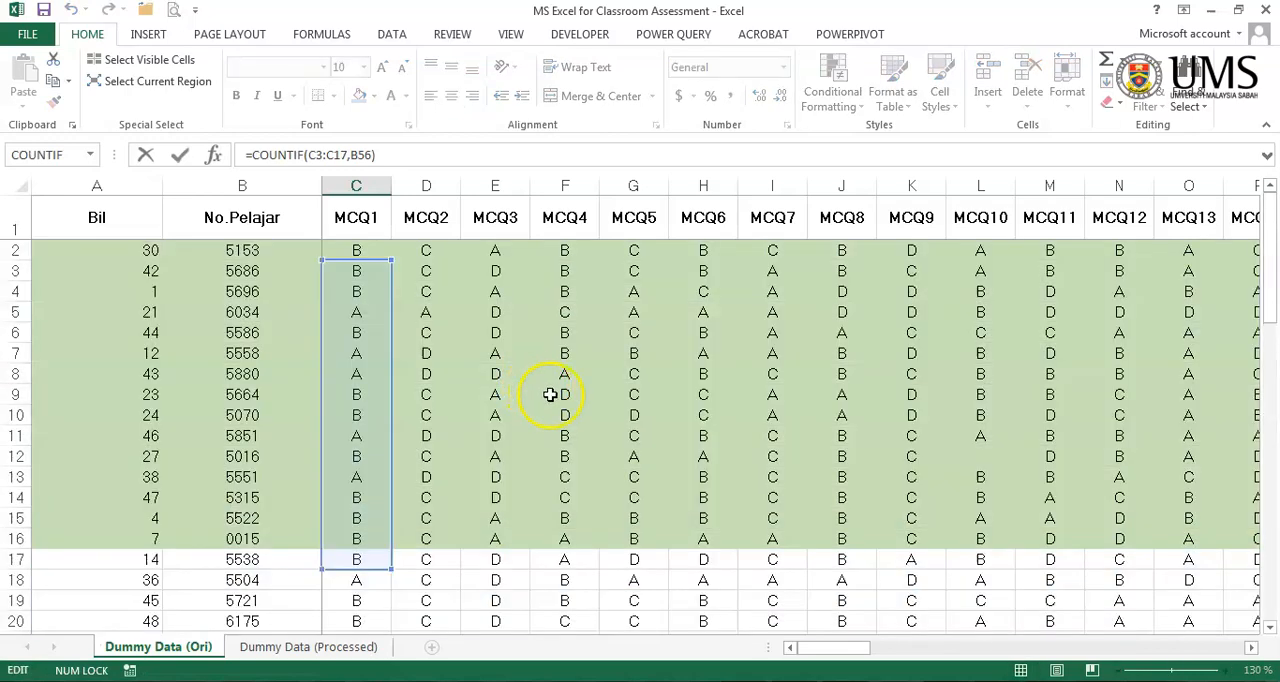
scroll(550, 395, down, 15)
key(Escape)
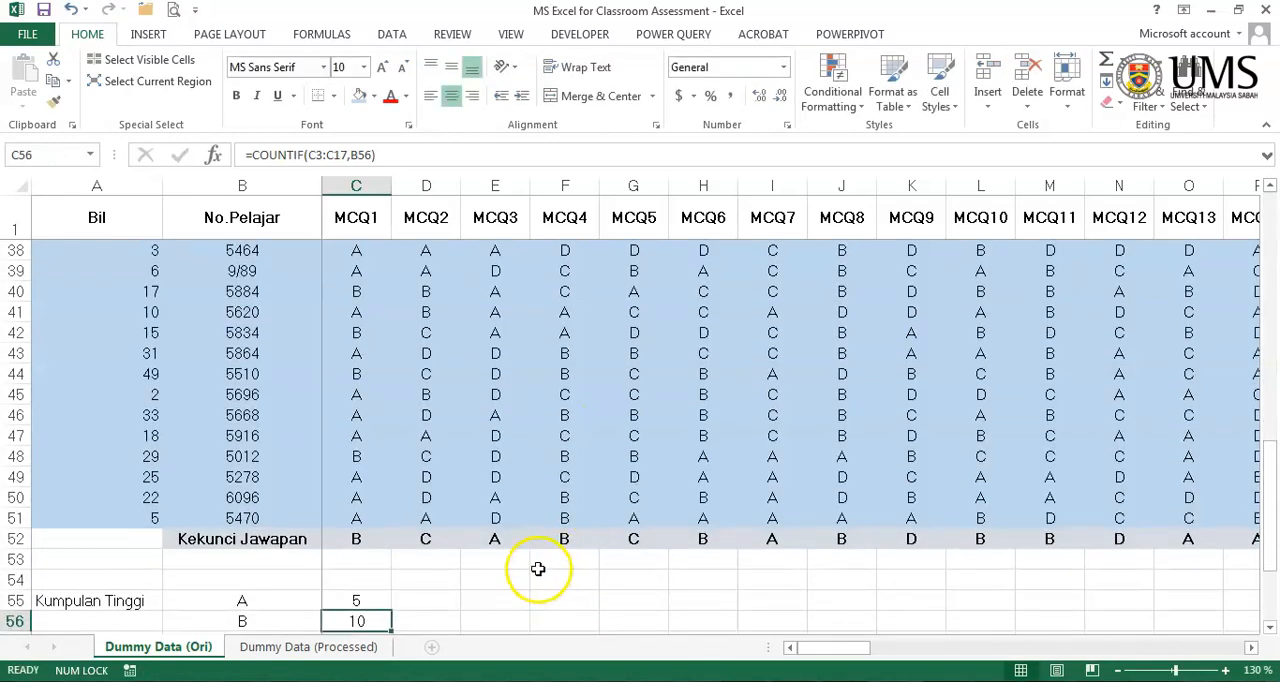
- Copy MCQ1's COUNTIF formulas in C55:C58 across to MCQ2 in D55:D58 and check the references in D55
drag(356, 396, 444, 465)
click(428, 395)
double_click(431, 395)
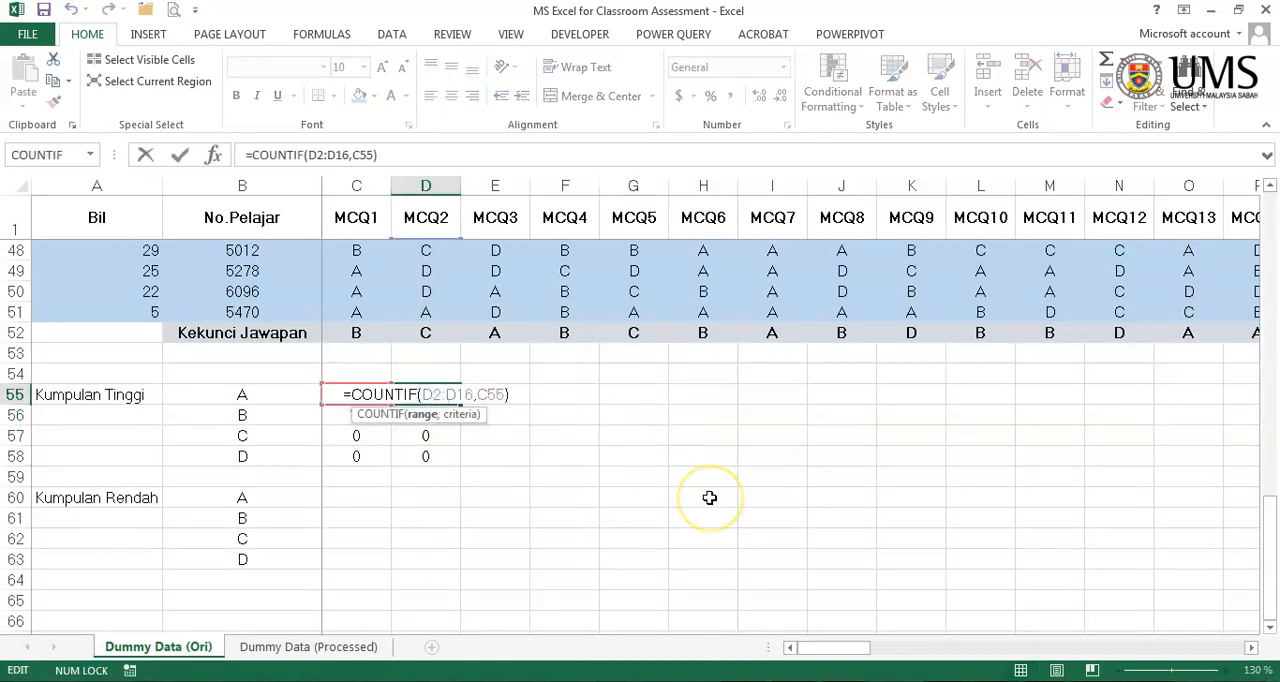
key(Escape)
- Edit C55 to lock the range rows and the criteria column, giving =COUNTIF(C$2:C$16,$B55)
click(363, 394)
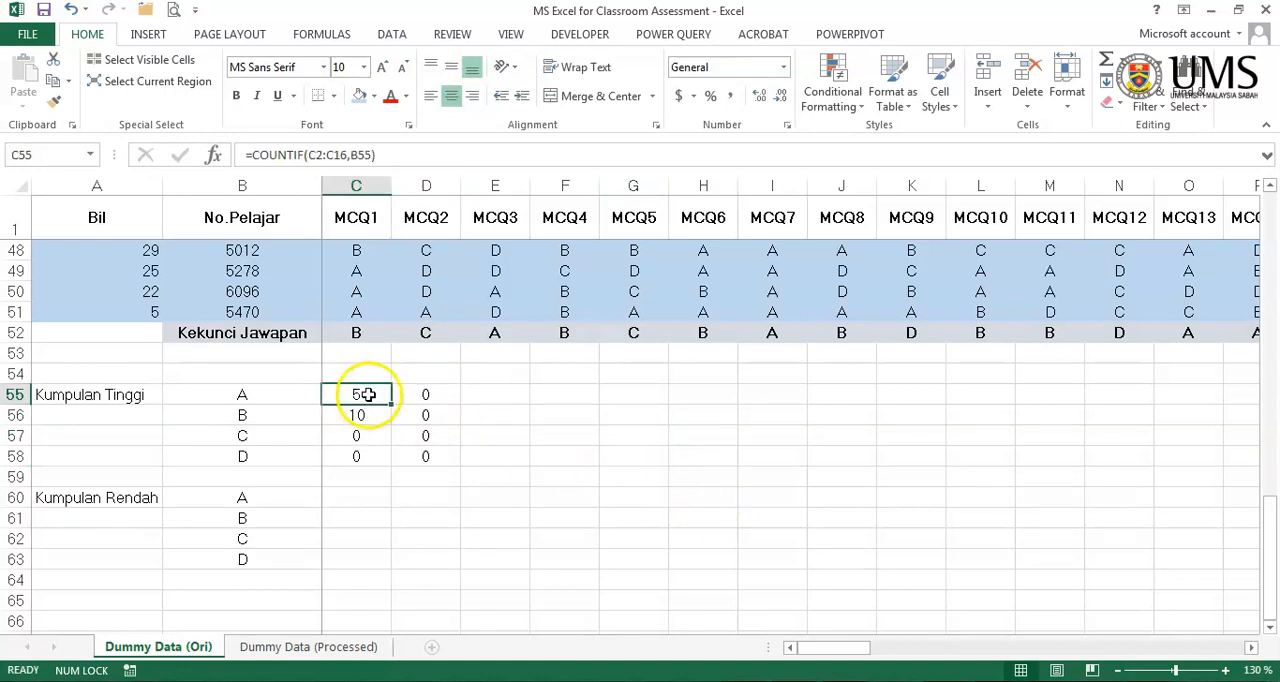
double_click(362, 396)
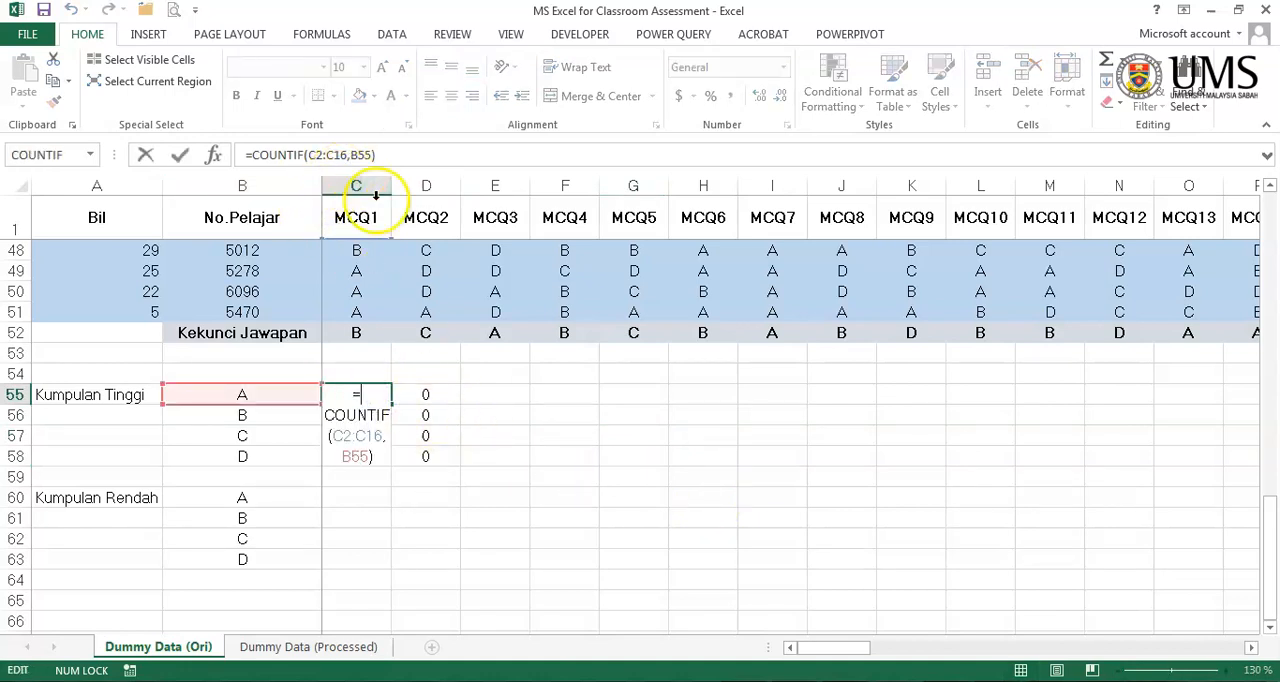
click(342, 436)
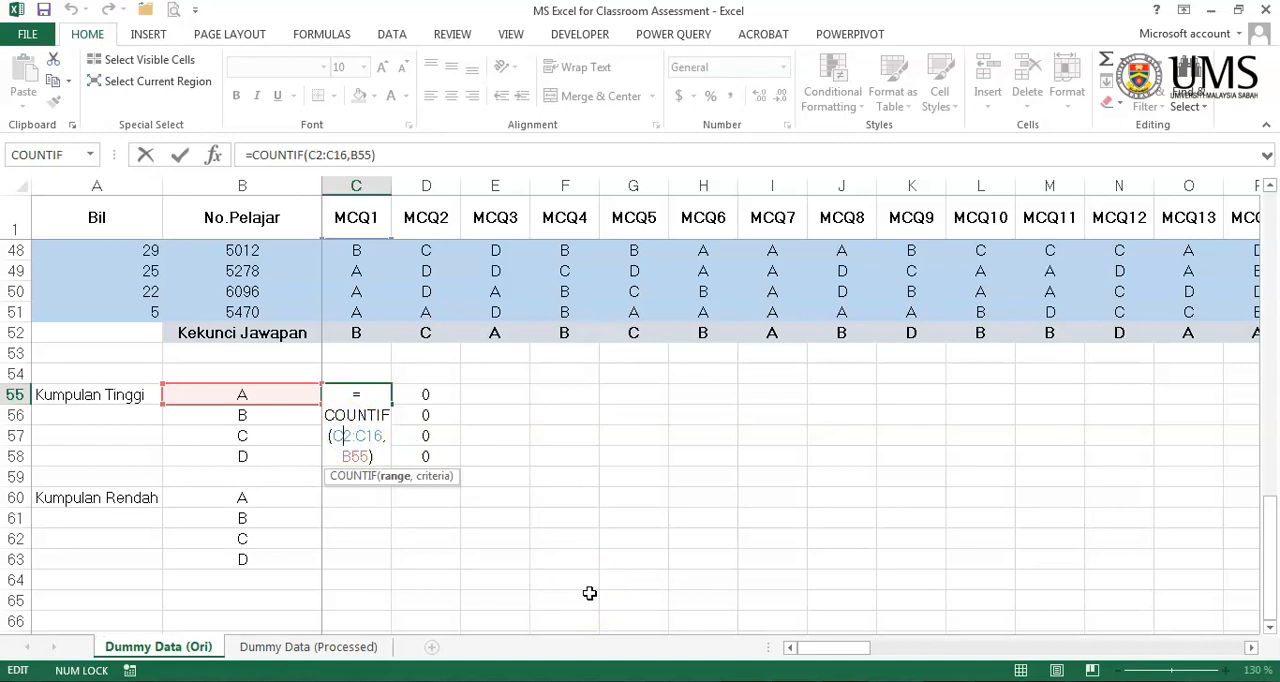
text($2:C)
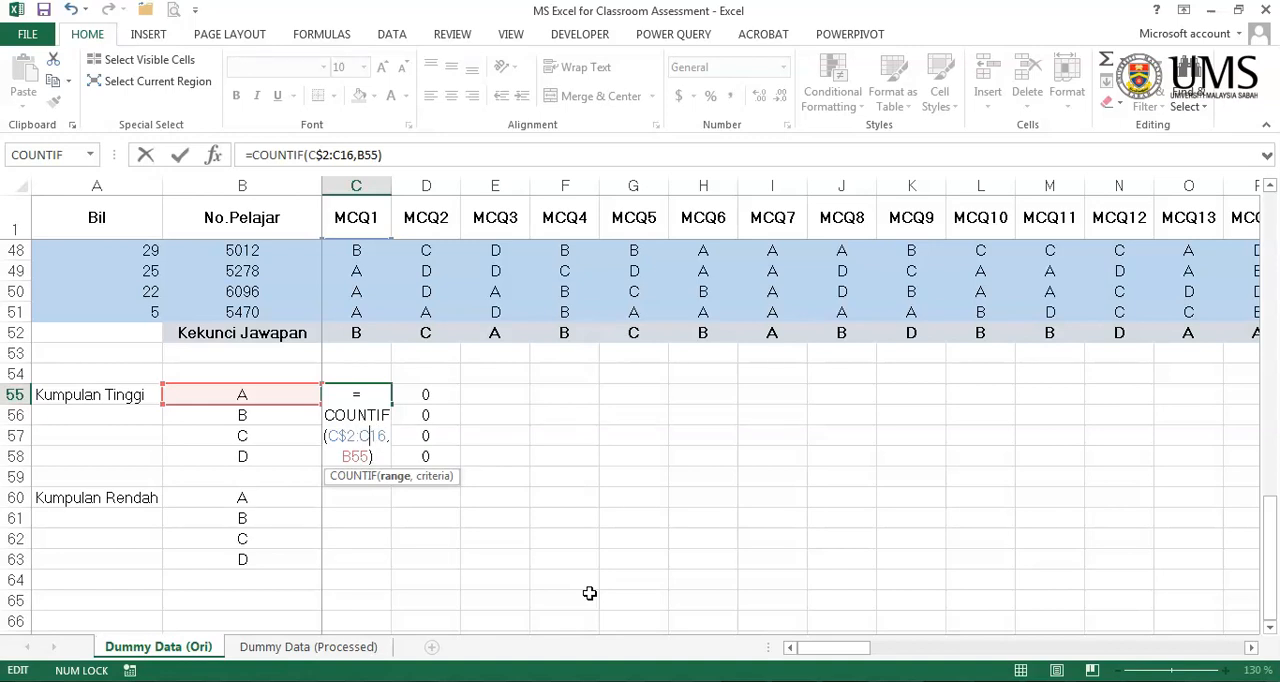
text($)
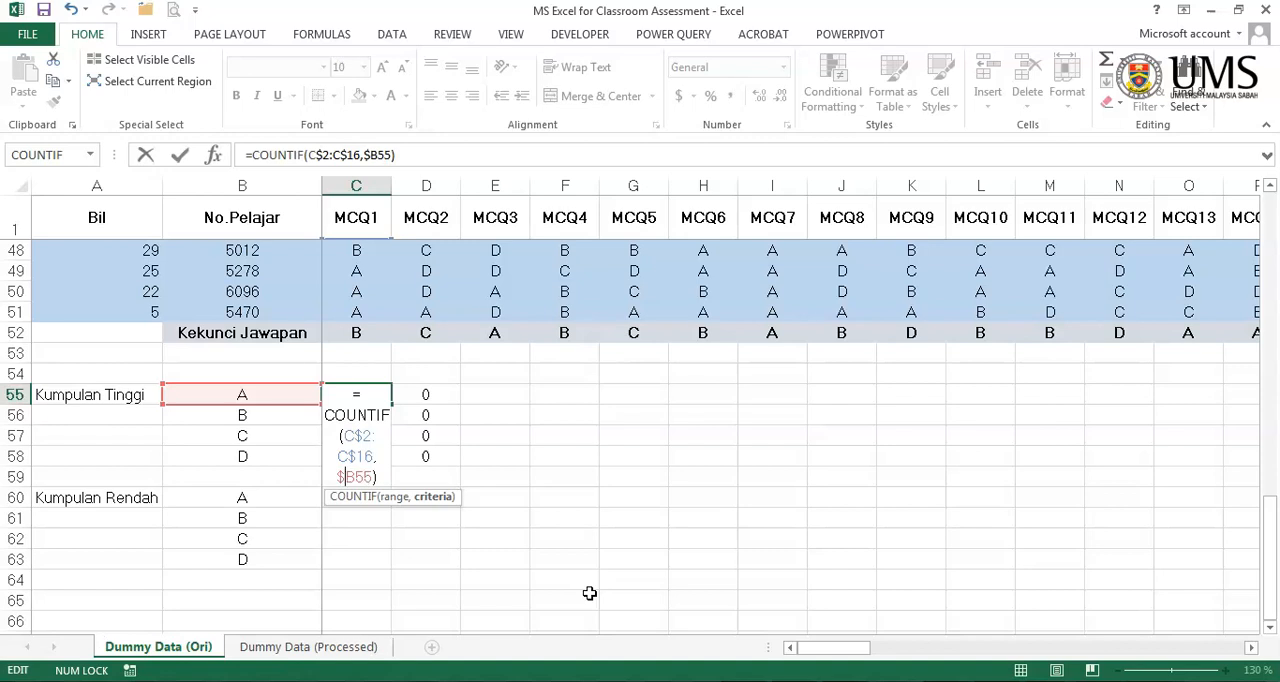
click(180, 155)
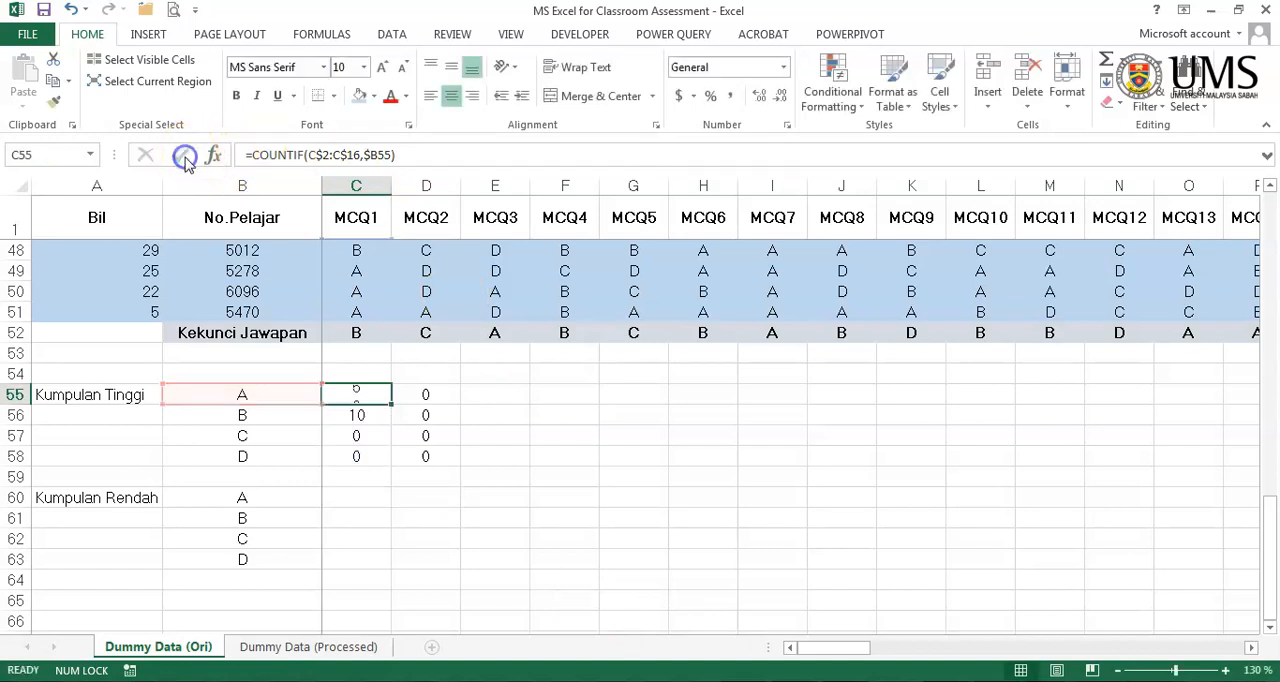
- Fill the corrected COUNTIF formula from C55 down to C58 and check the references in C55
drag(391, 404, 376, 471)
click(346, 410)
click(374, 396)
double_click(374, 396)
scroll(614, 477, up, 15)
scroll(620, 487, down, 13)
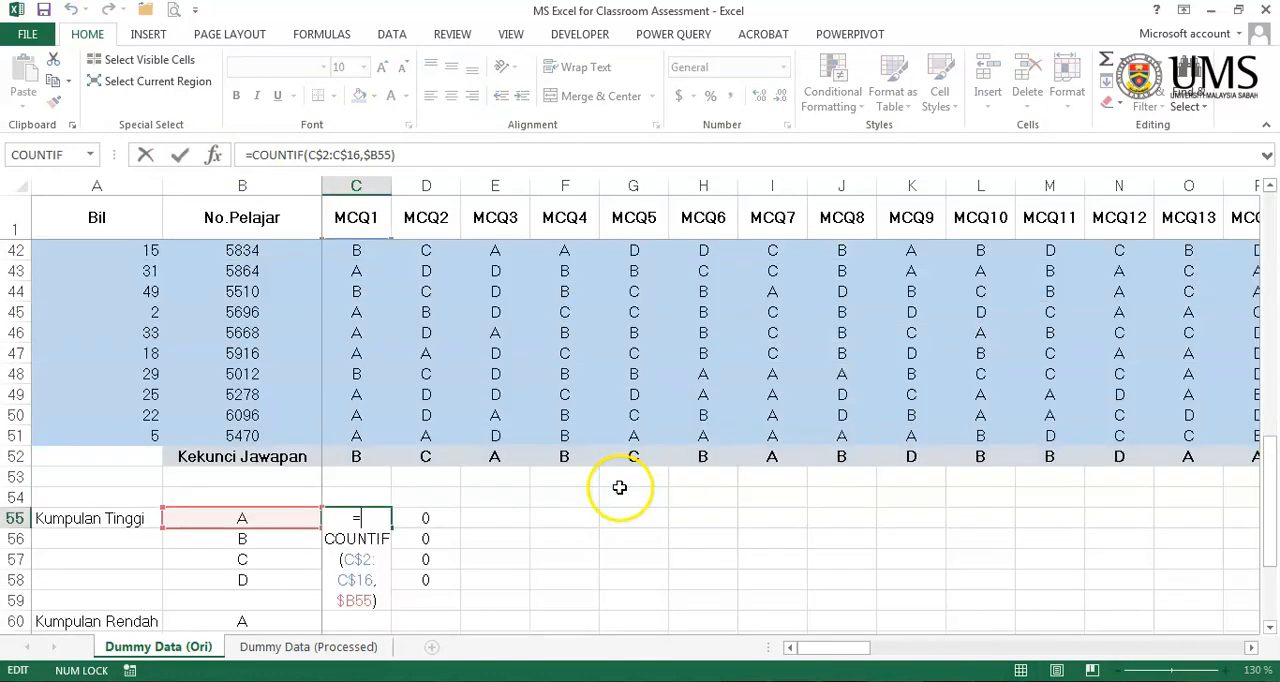
key(Escape)
- Check which answer range and criteria cell the formula in C56 refers to
click(355, 539)
double_click(355, 539)
scroll(560, 563, up, 13)
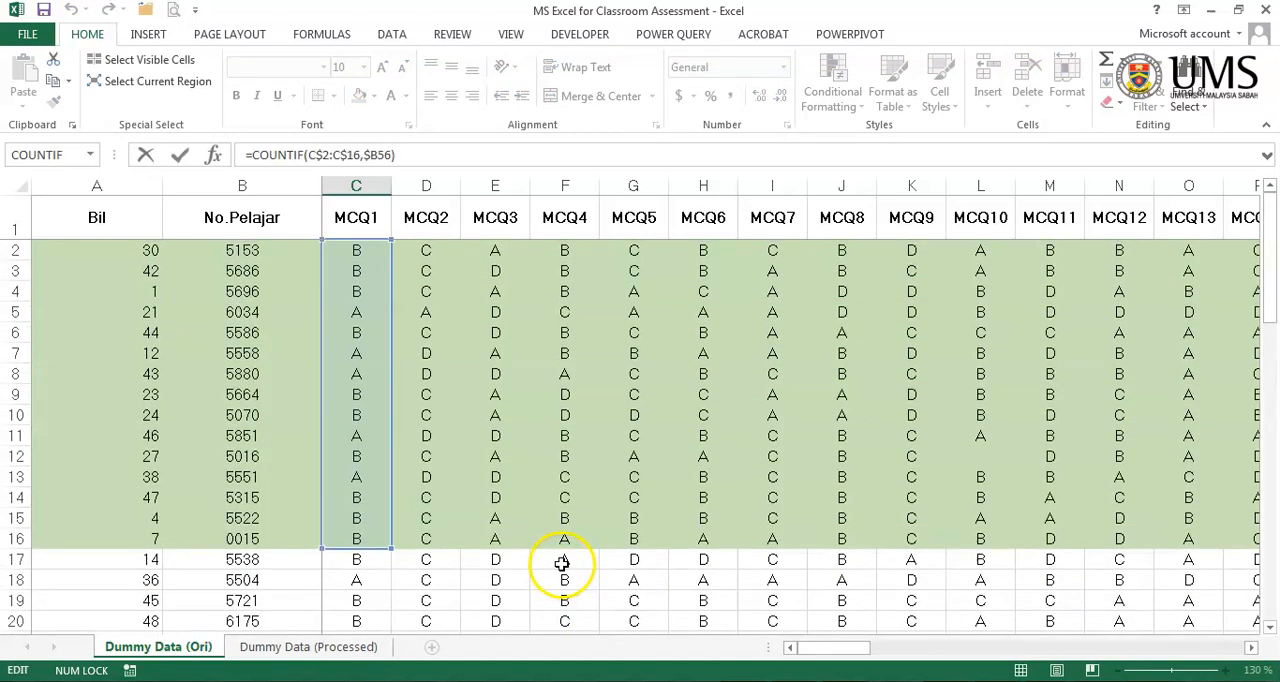
scroll(562, 563, down, 10)
scroll(558, 565, down, 7)
key(Escape)
- Copy the high-group formulas in C55:C58 across all the MCQ columns and check D55's references
click(531, 522)
drag(372, 314, 451, 374)
drag(980, 647, 771, 652)
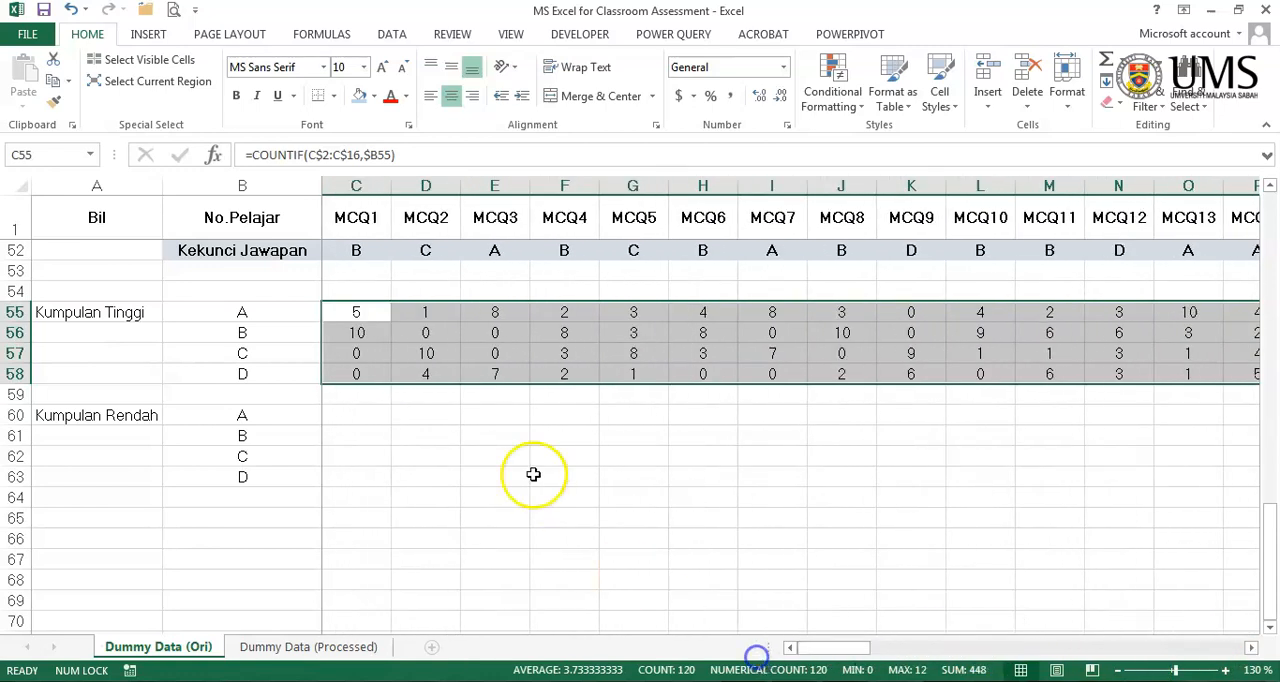
click(512, 456)
click(425, 312)
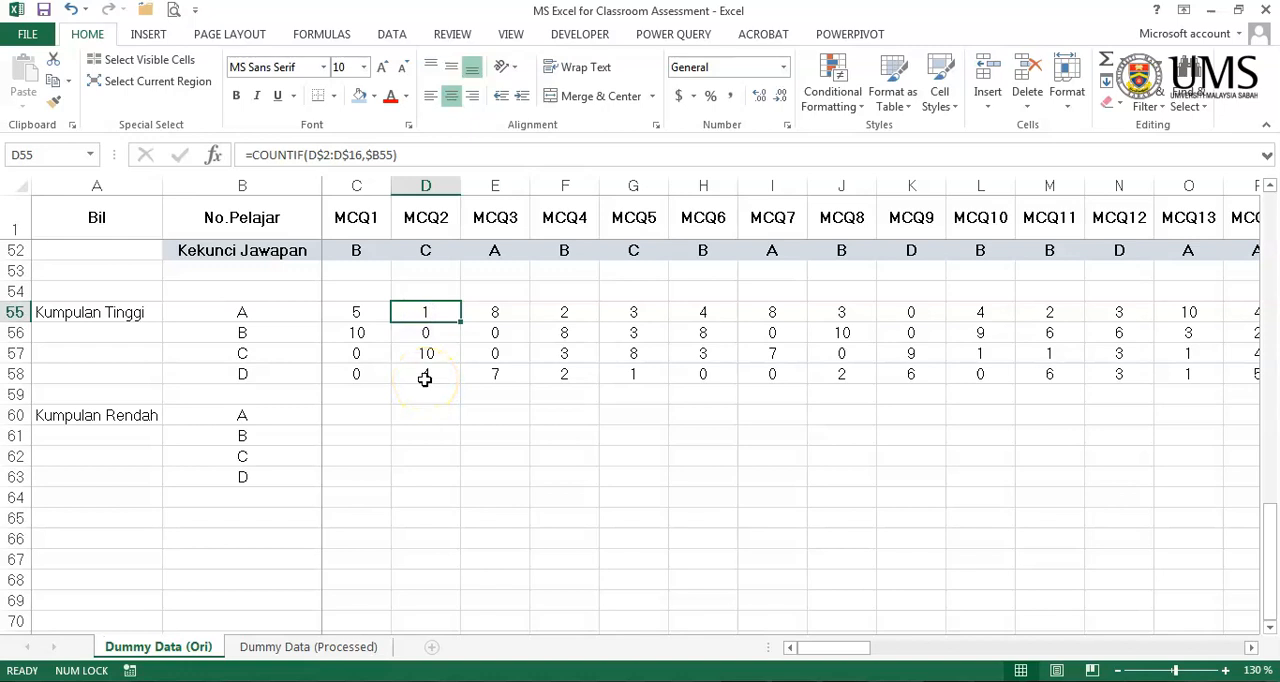
click(283, 312)
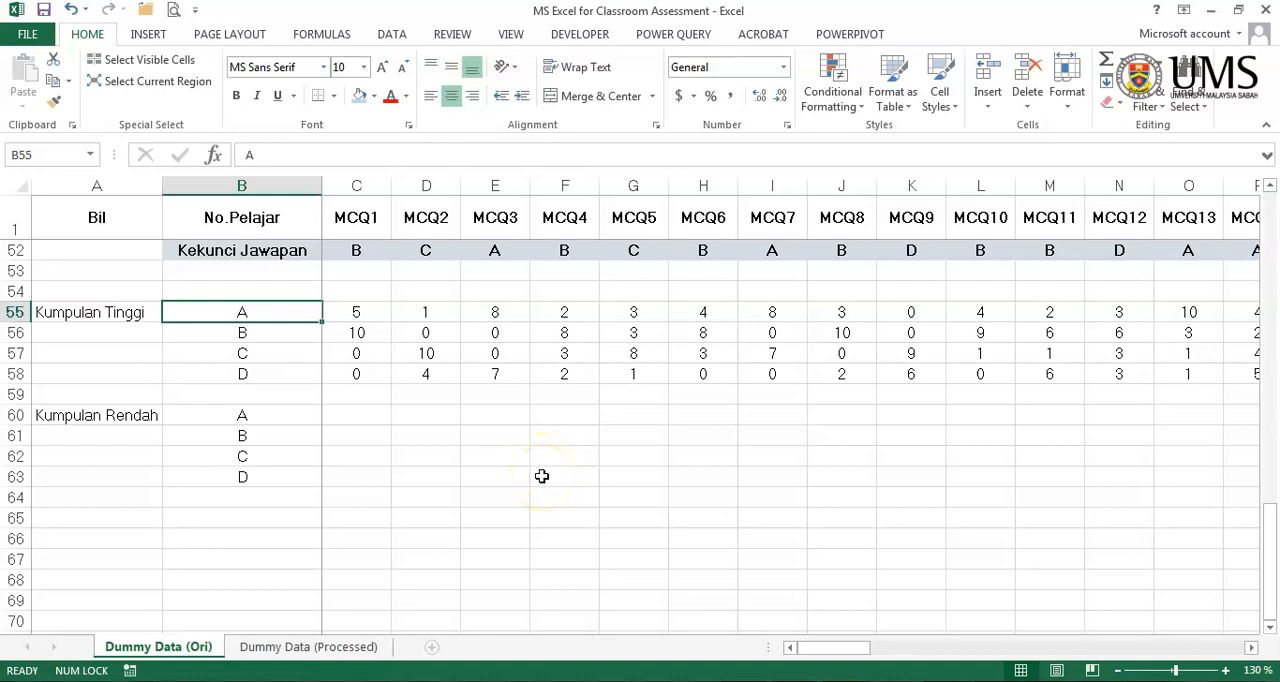
- Copy MCQ1's high-group COUNTIF formulas in C55:C58 into the low-group cells C60:C63
drag(369, 311, 362, 480)
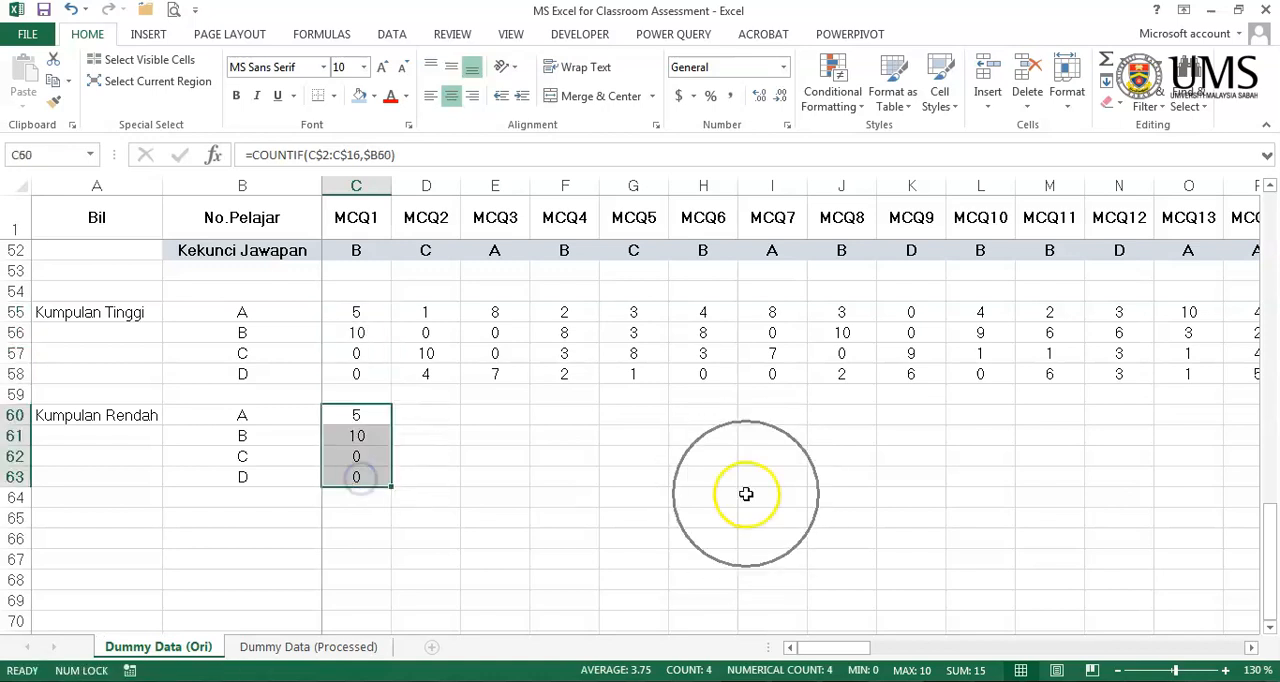
click(564, 435)
click(362, 410)
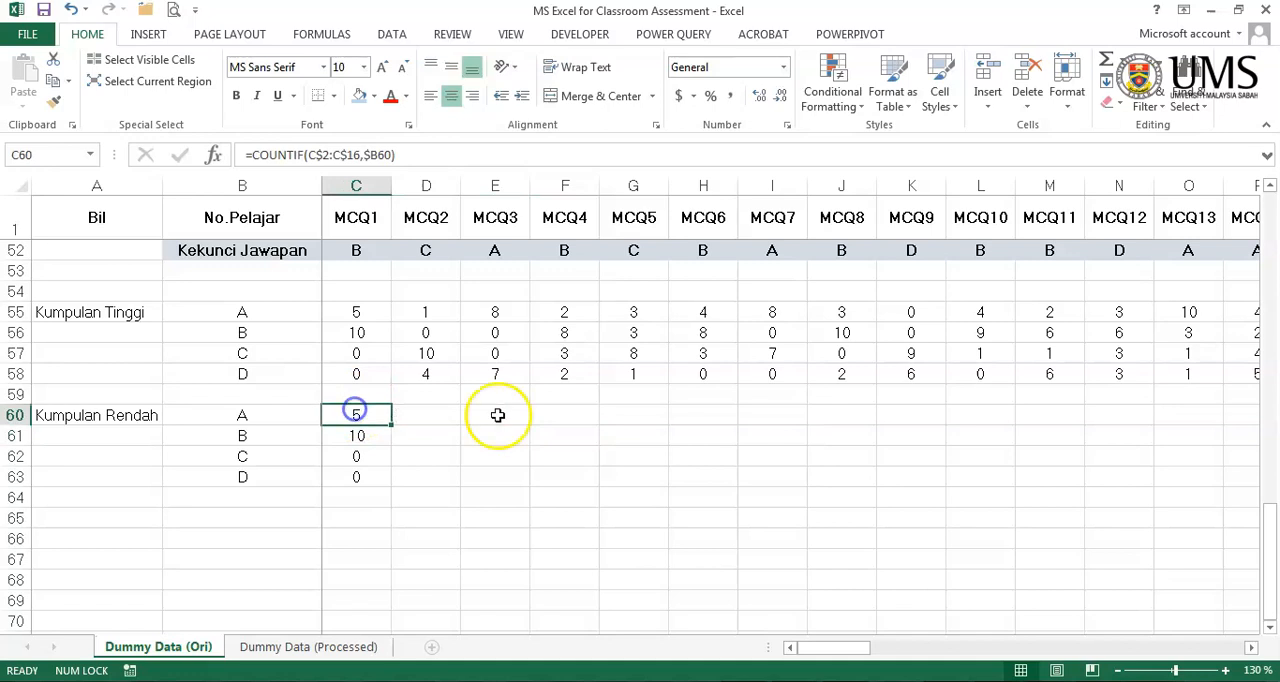
scroll(540, 409, up, 17)
scroll(592, 424, down, 20)
scroll(592, 424, up, 7)
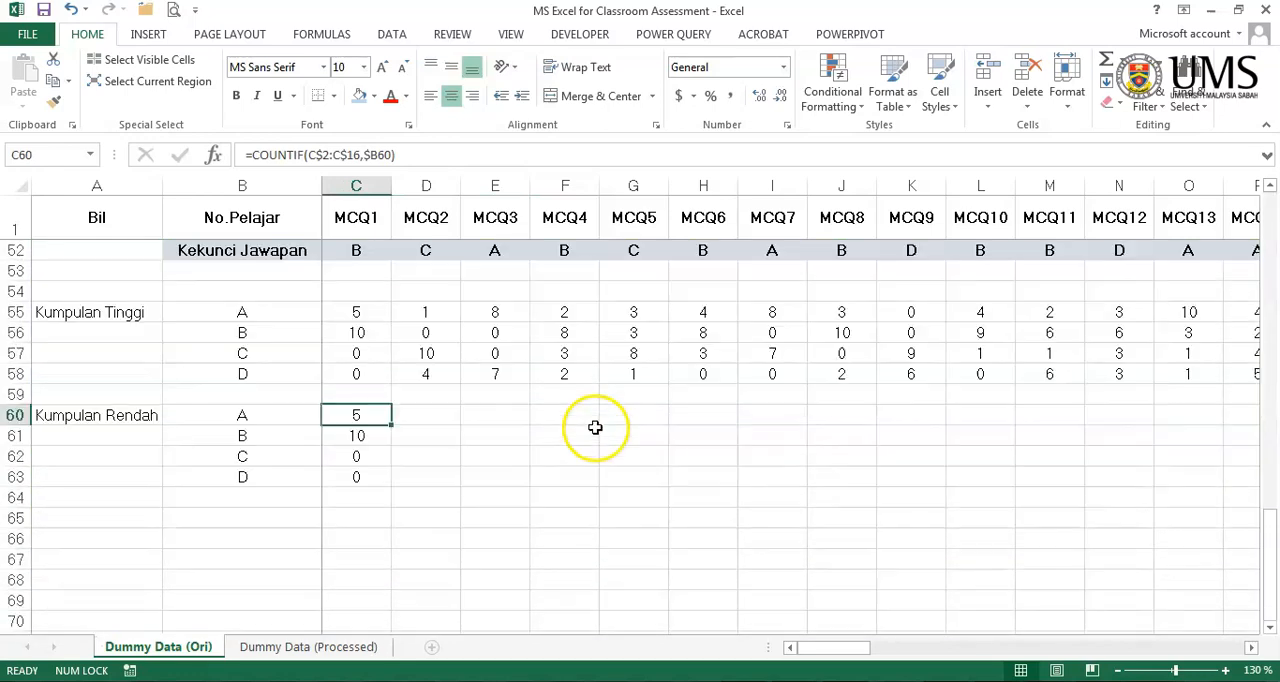
- Change the COUNTIF range in C60 to the low group's MCQ1 answers, giving =COUNTIF(C$37:C$51,$B60)
double_click(370, 413)
scroll(620, 430, up, 17)
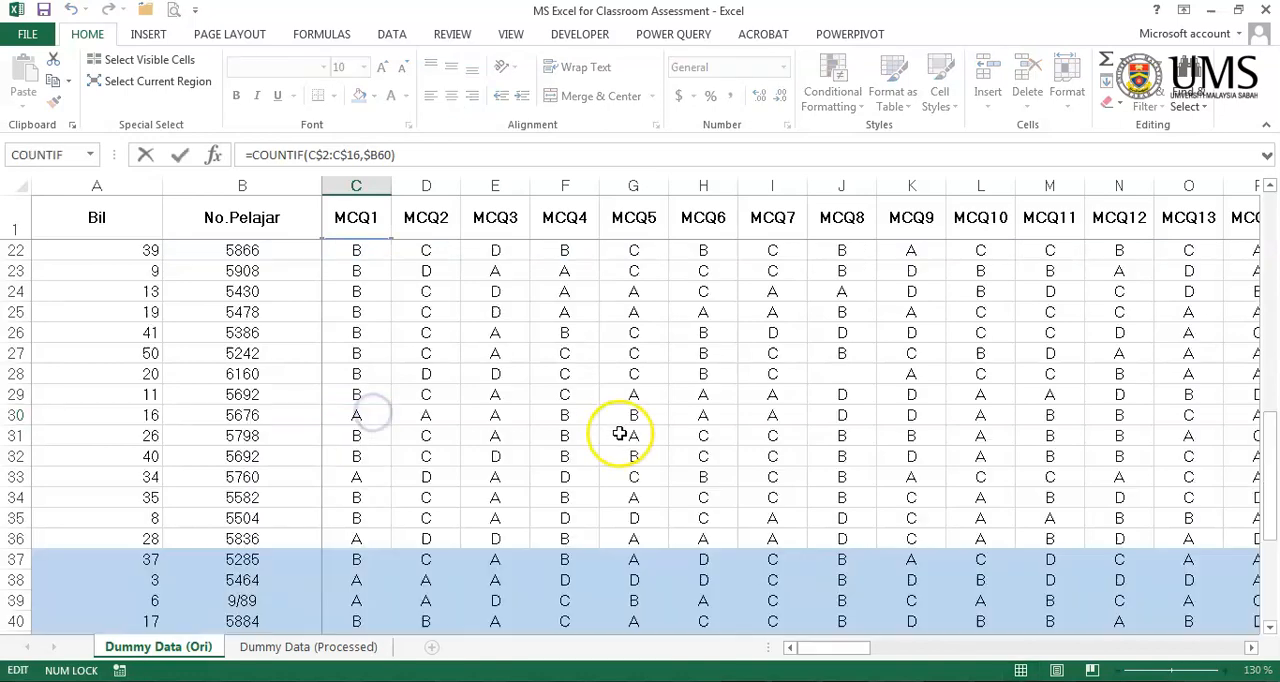
drag(391, 369, 362, 441)
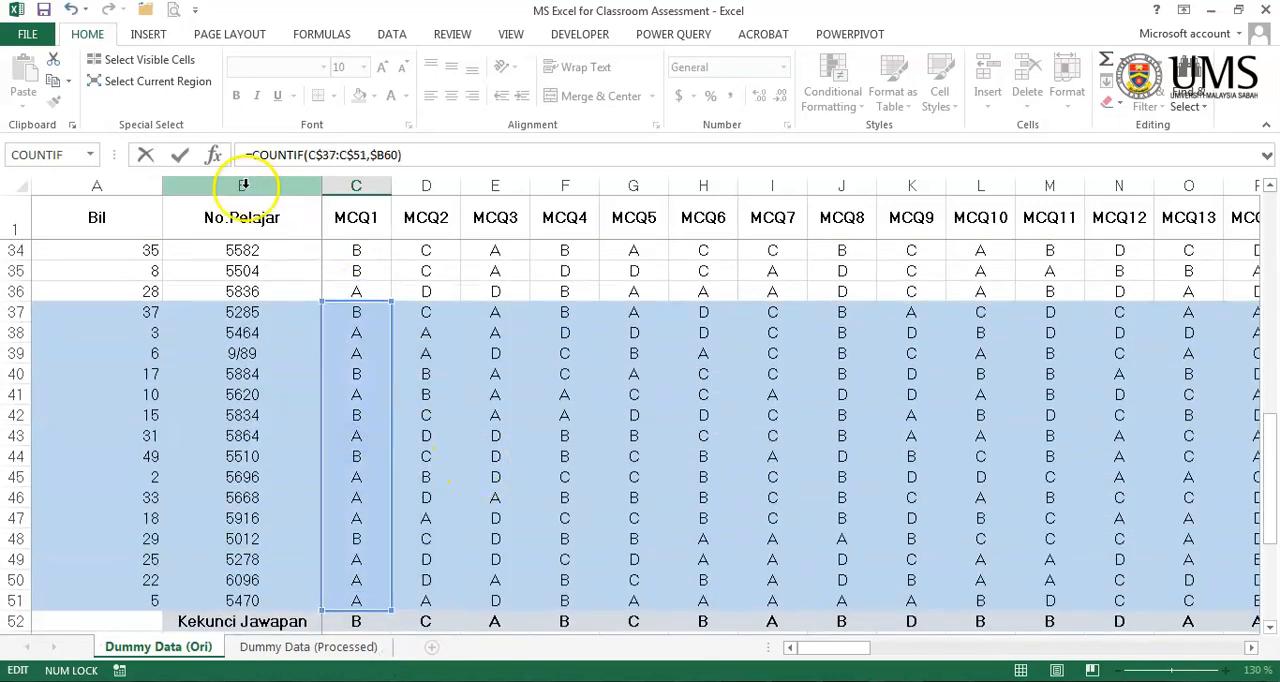
click(181, 160)
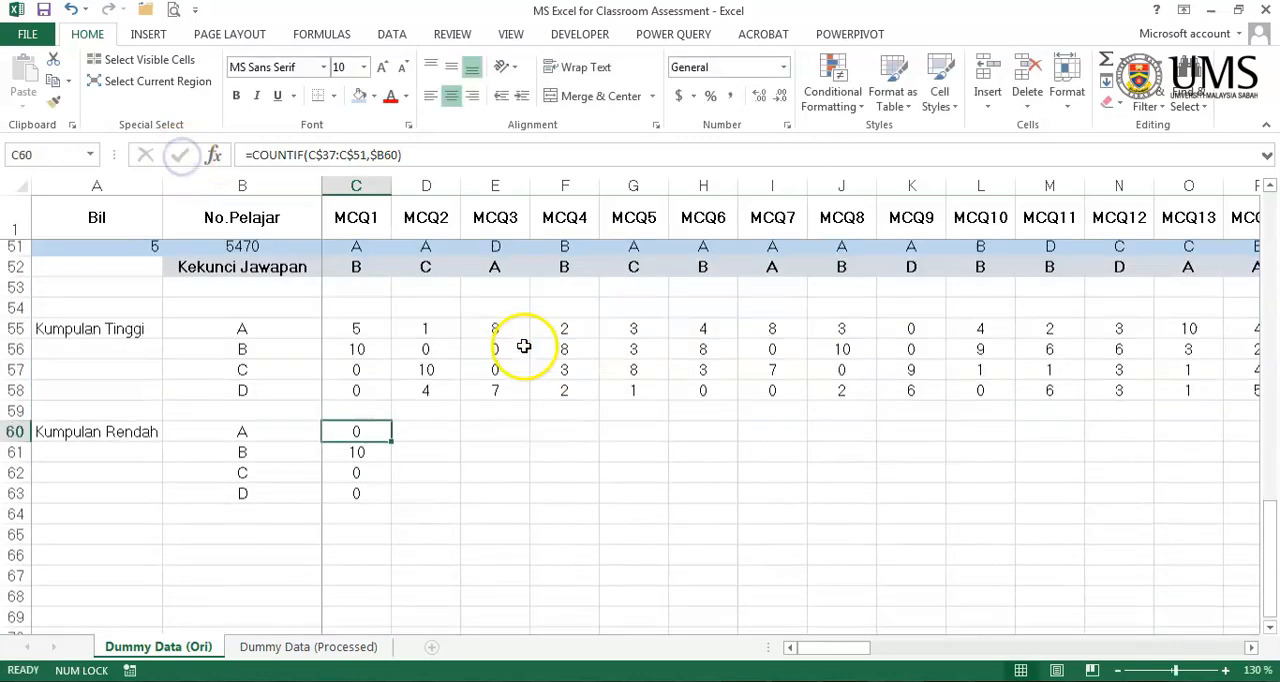
- Check that the formula in C60 covers the low group's MCQ1 answers and uses the right criteria cell
double_click(366, 414)
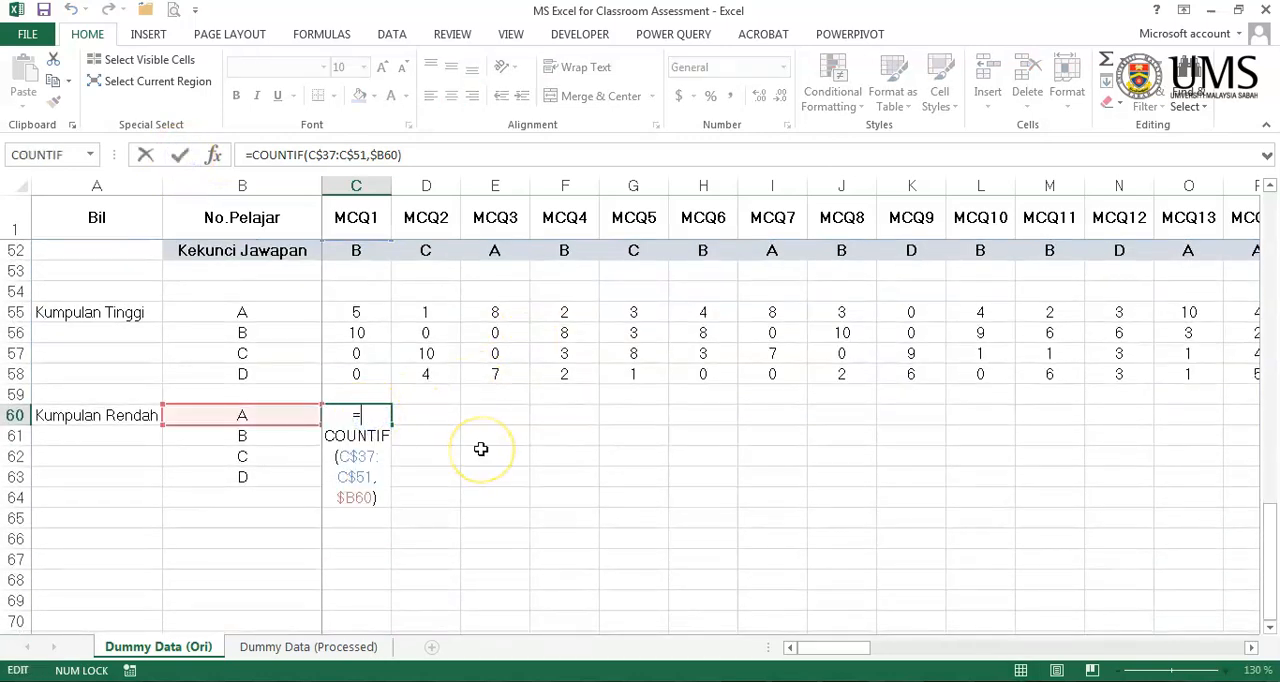
scroll(481, 449, up, 10)
scroll(481, 455, down, 7)
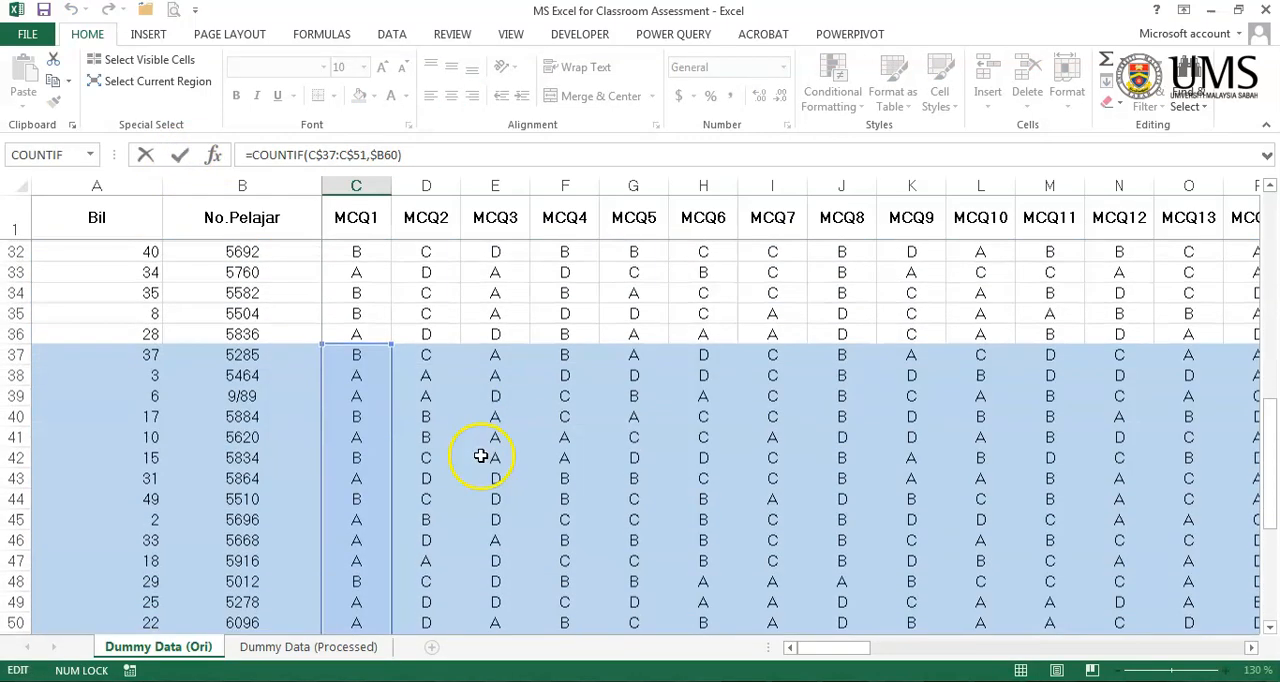
key(Escape)
scroll(478, 457, down, 3)
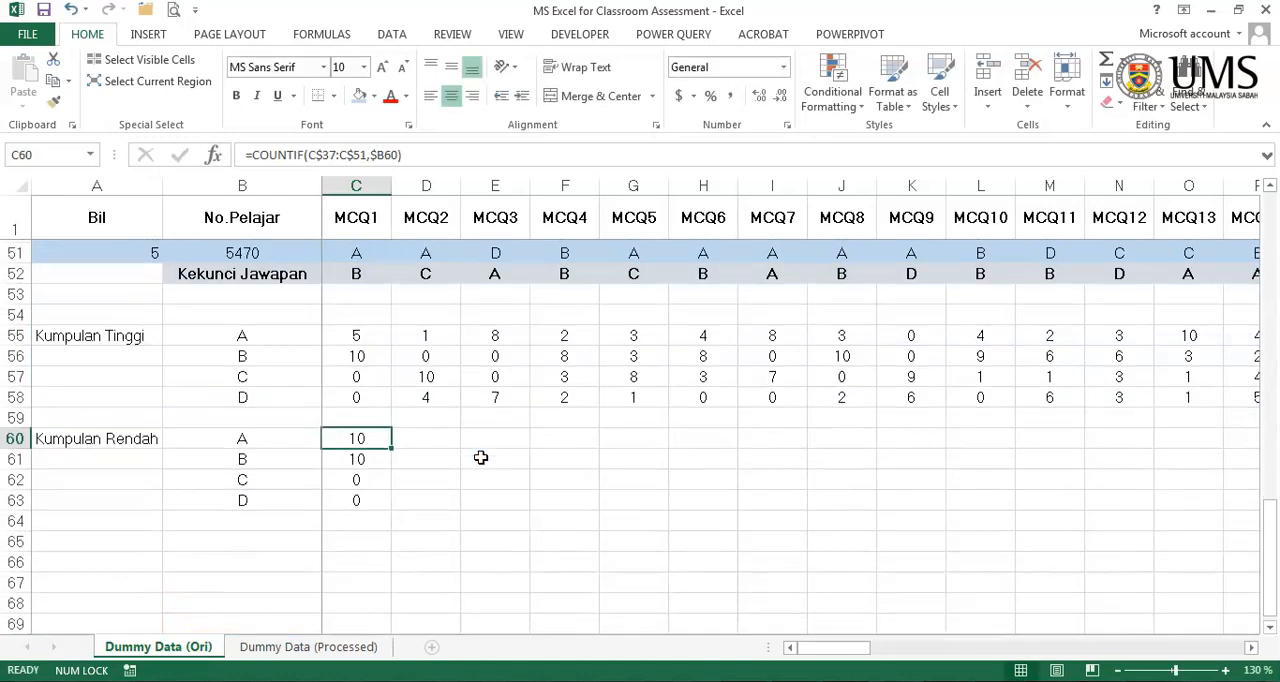
double_click(352, 415)
scroll(450, 445, up, 13)
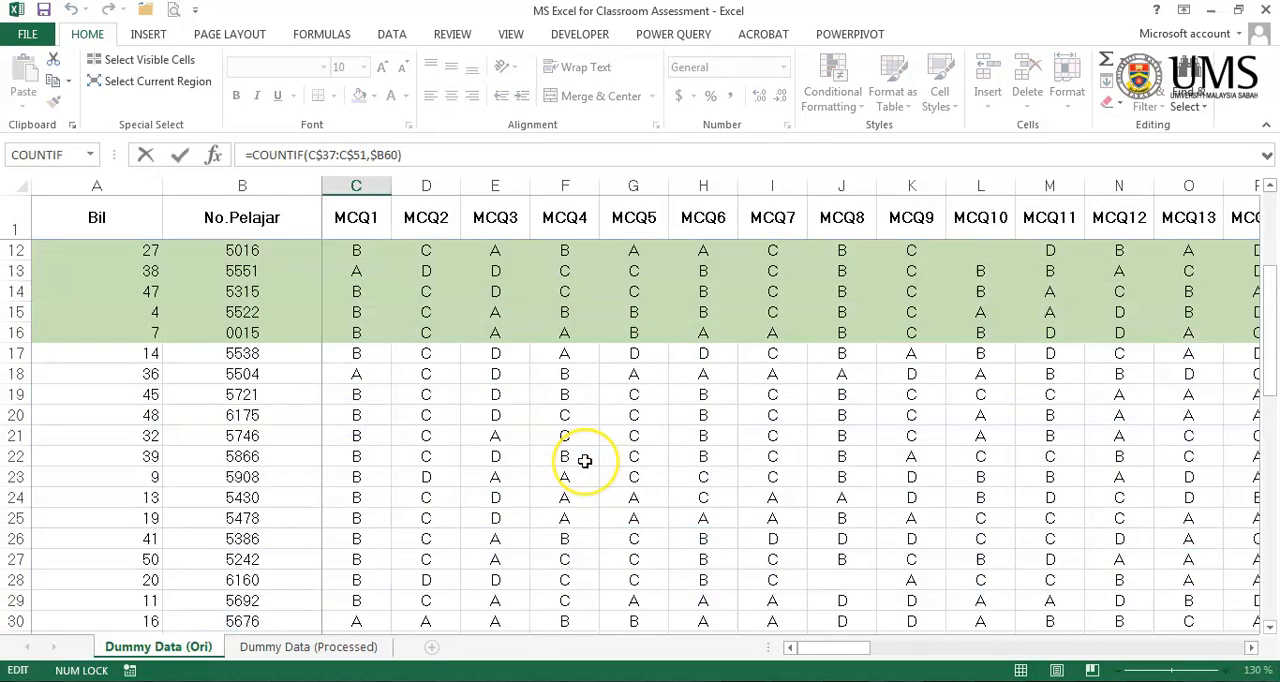
scroll(580, 459, down, 7)
scroll(585, 460, down, 2)
key(Return)
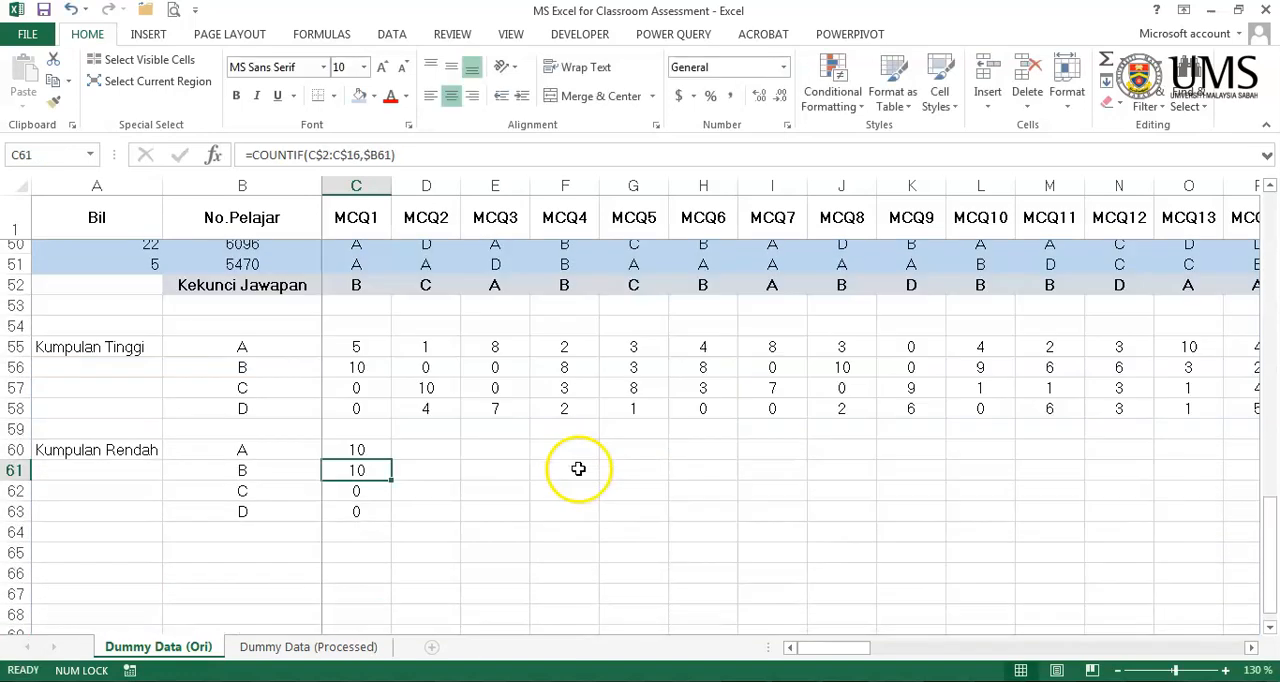
- Fill the low-group COUNTIF formula from C60 down to C63 and across all the MCQ columns
click(378, 399)
drag(391, 404, 377, 454)
drag(606, 433, 609, 432)
drag(1010, 649, 717, 641)
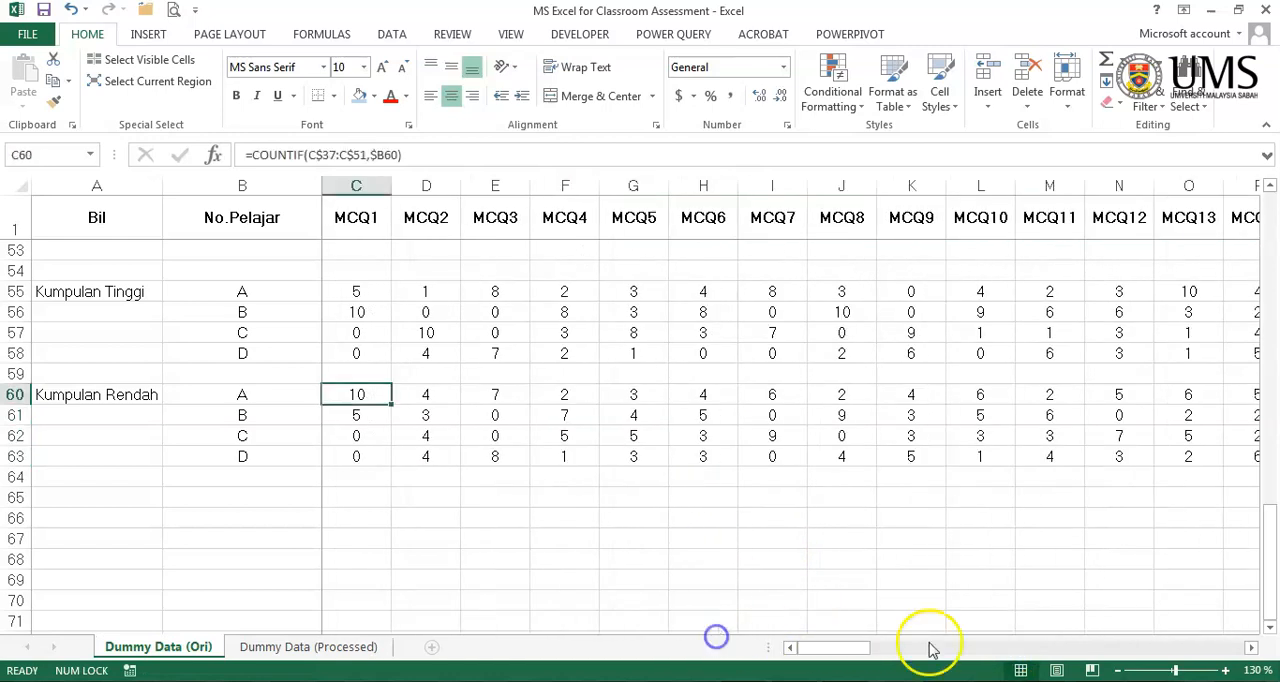
drag(860, 650, 814, 655)
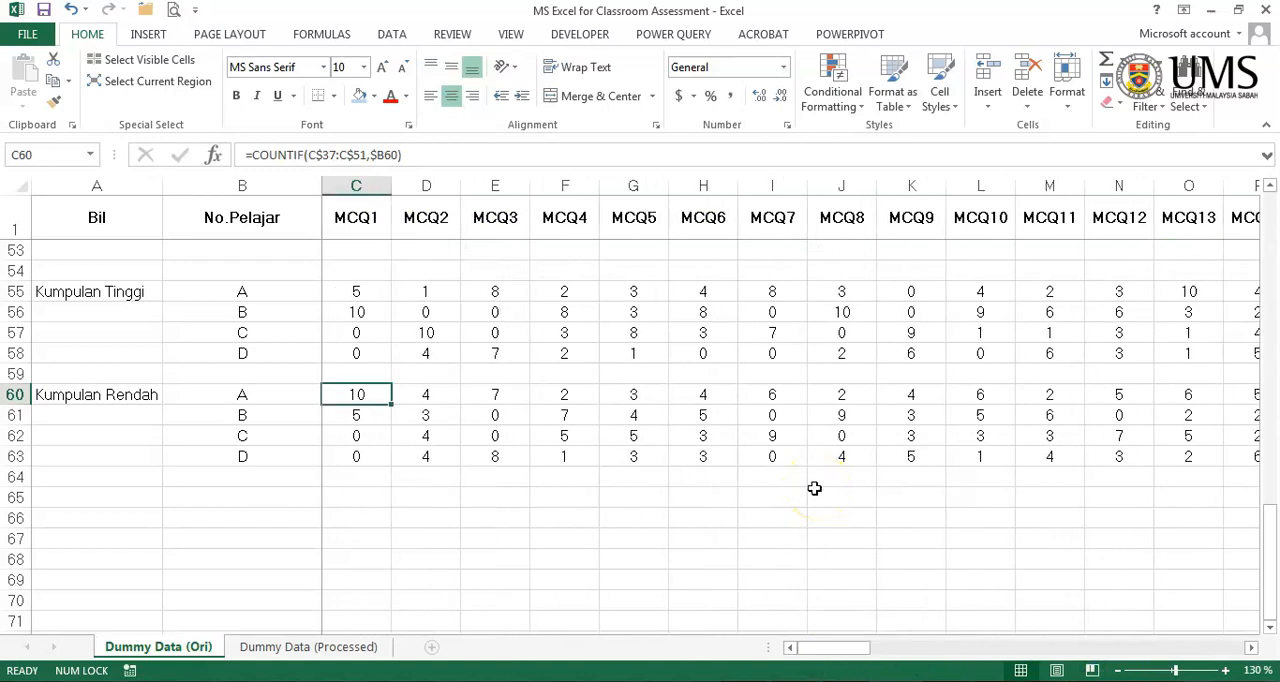
scroll(814, 488, up, 13)
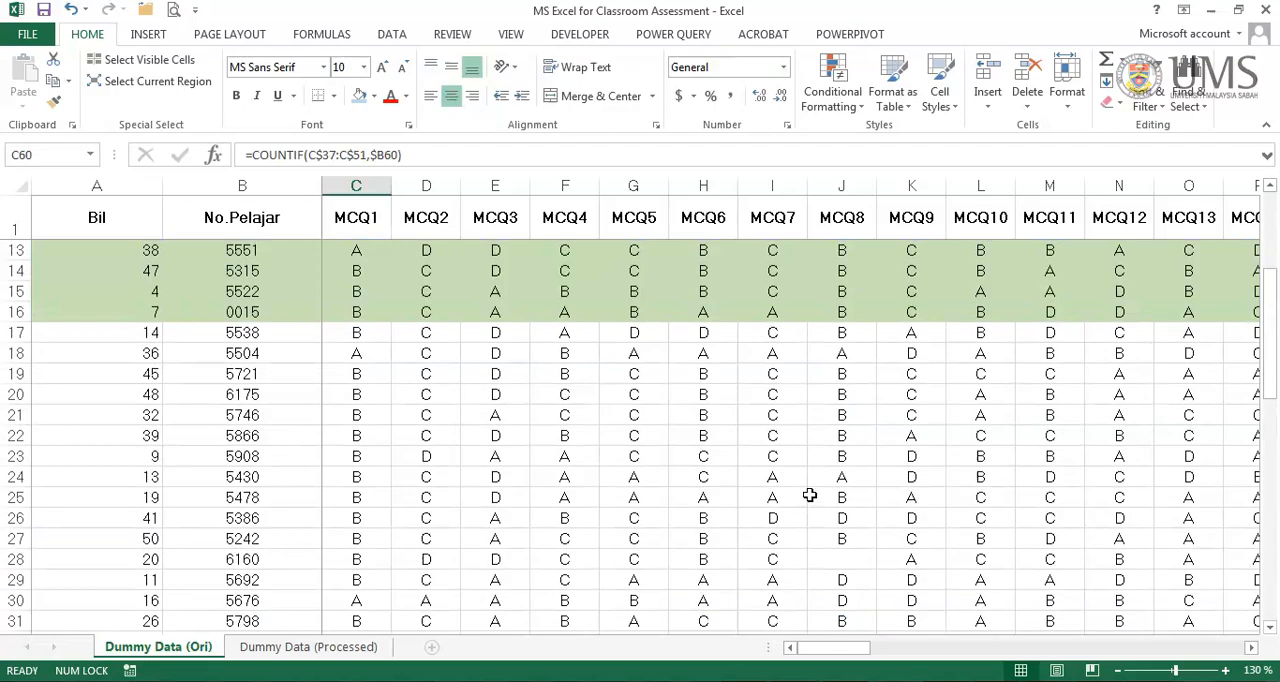